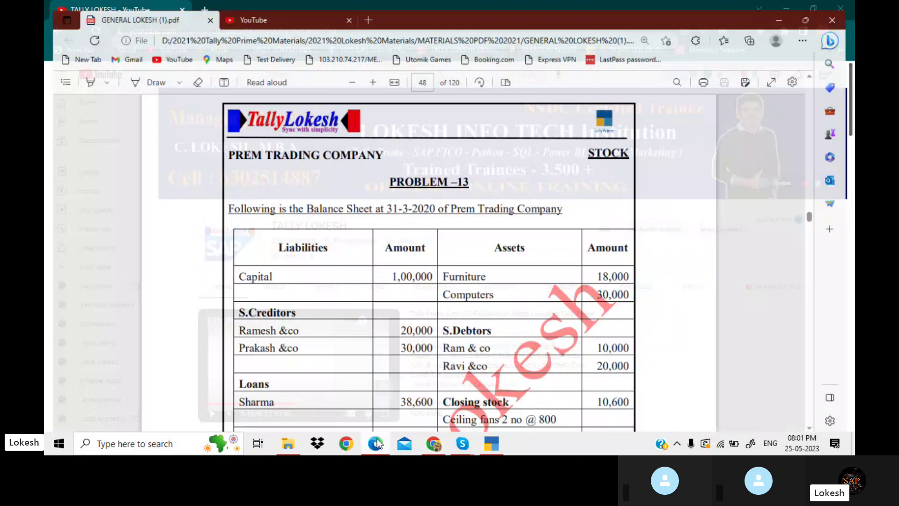
# Review the Problem-13 balance sheet of Prem Trading Company, including liabilities, assets and closing stock, in the PDF
pyautogui.scroll(-2, 429, 169)
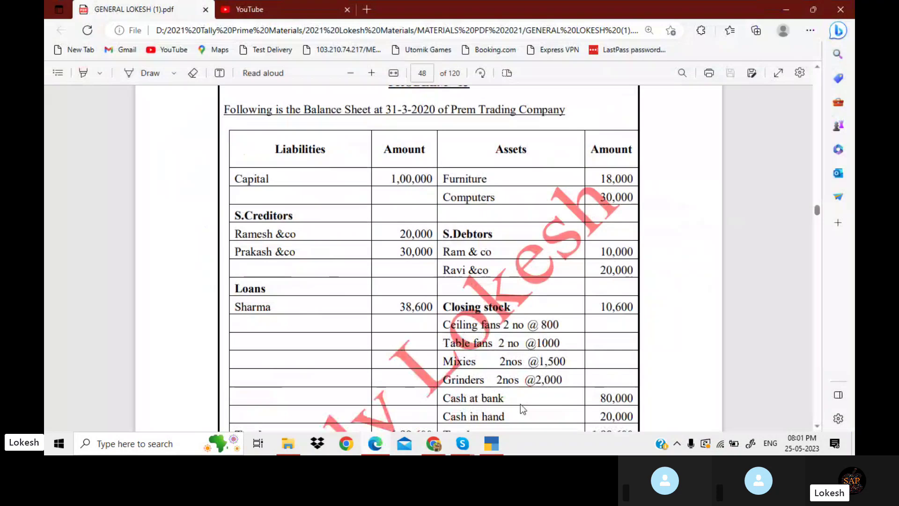
pyautogui.scroll(-2, 521, 409)
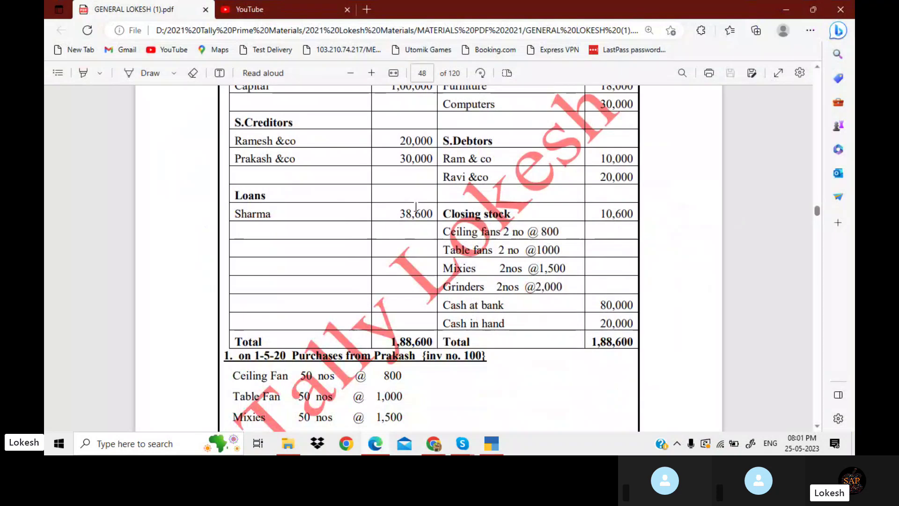
pyautogui.scroll(2, 416, 207)
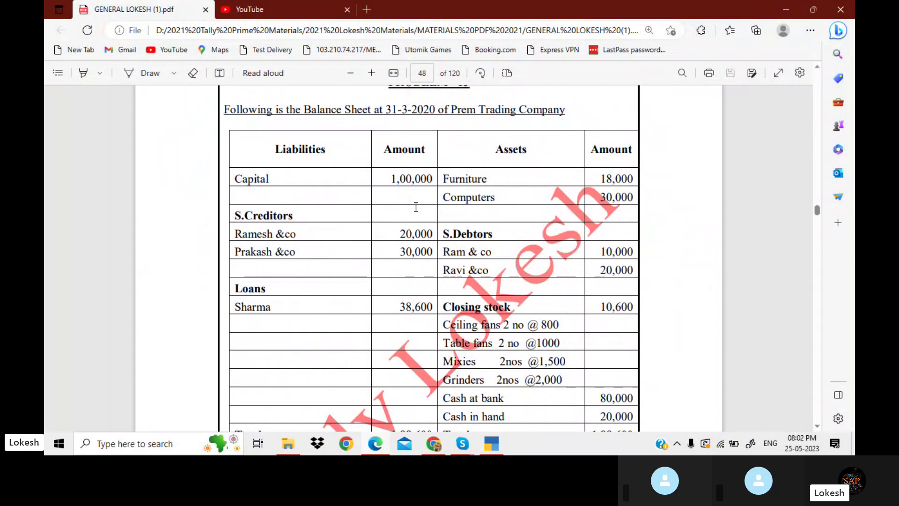
pyautogui.scroll(-2, 416, 206)
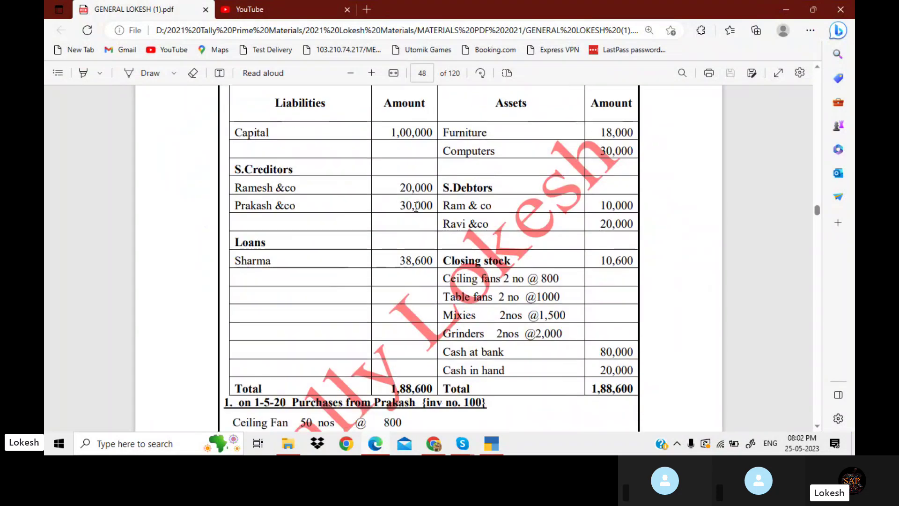
pyautogui.scroll(2, 416, 207)
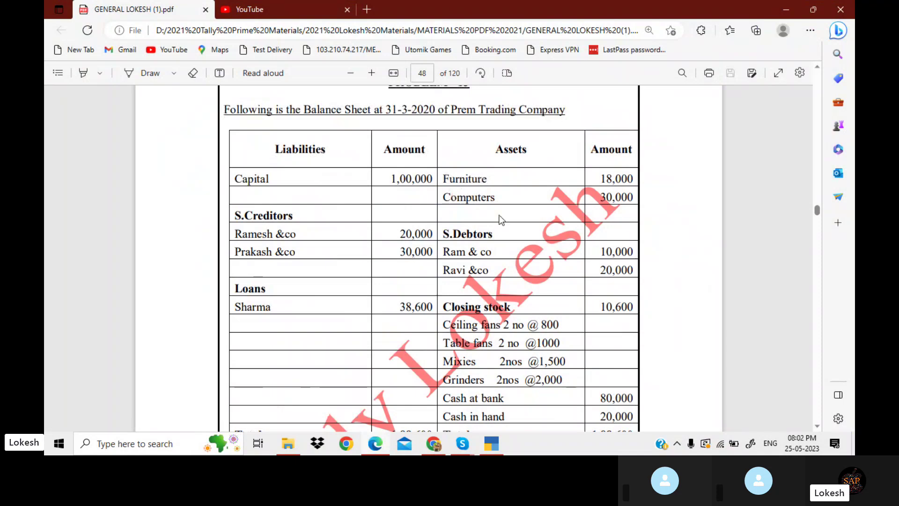
pyautogui.scroll(2, 500, 216)
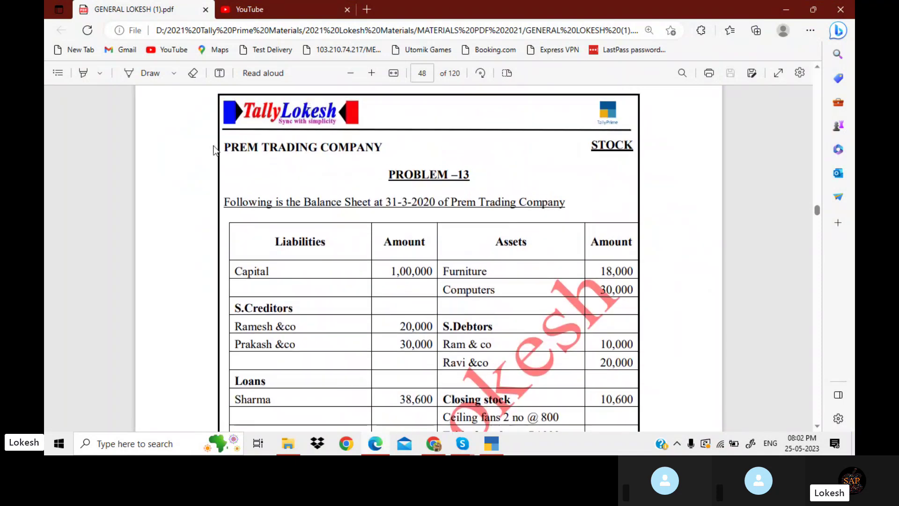
# Copy the company name from the PDF and start a new company in TallyPrime named PREM TRADING COMPANY
pyautogui.moveTo(224, 146); pyautogui.dragTo(382, 146)
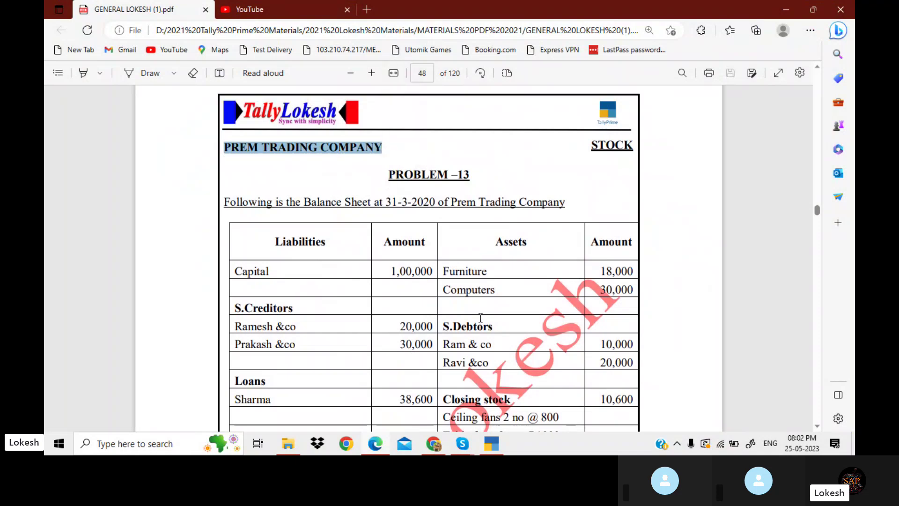
pyautogui.click(497, 449)
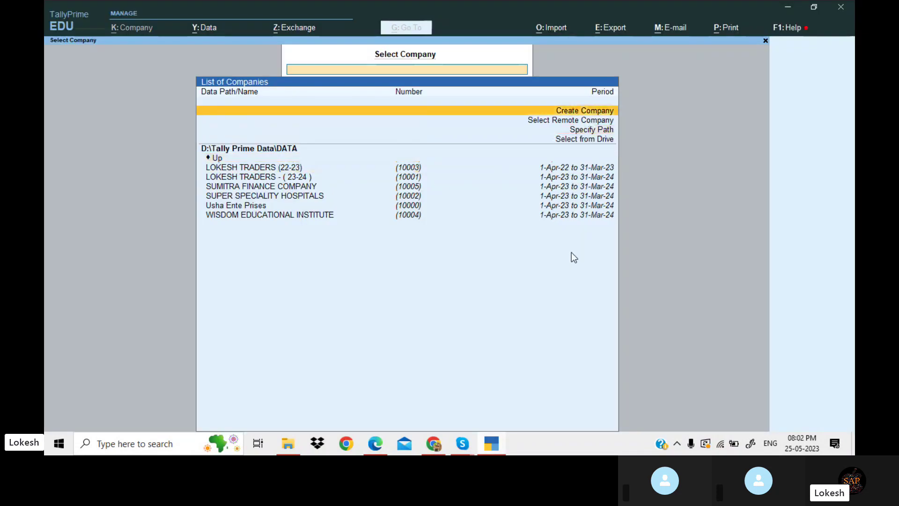
pyautogui.press('Return')
pyautogui.hotkey('ctrl', 'alt', 'v')
pyautogui.press('Return')
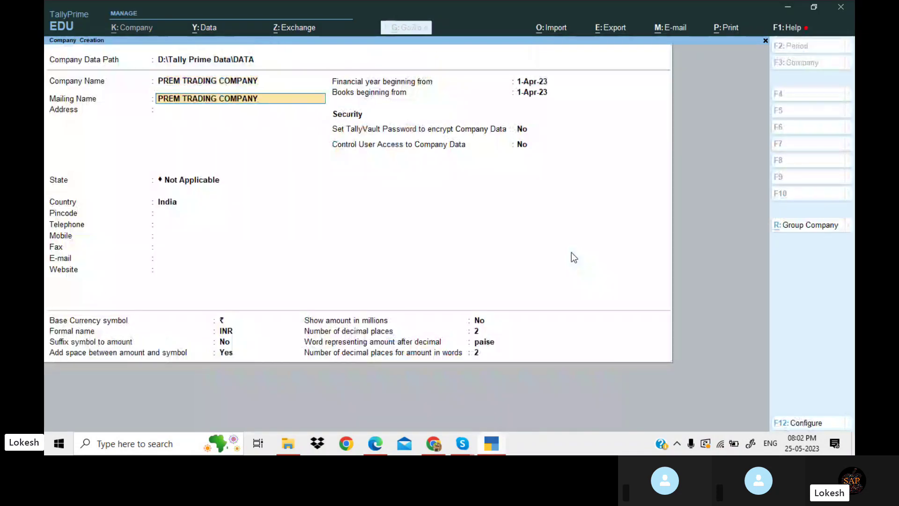
# Keep the mailing name, leave the company address empty and set the state to Andhra Pradesh
pyautogui.press('Return')
pyautogui.press('Return')
pyautogui.press('Down')
pyautogui.press('Down')
pyautogui.press('Return')
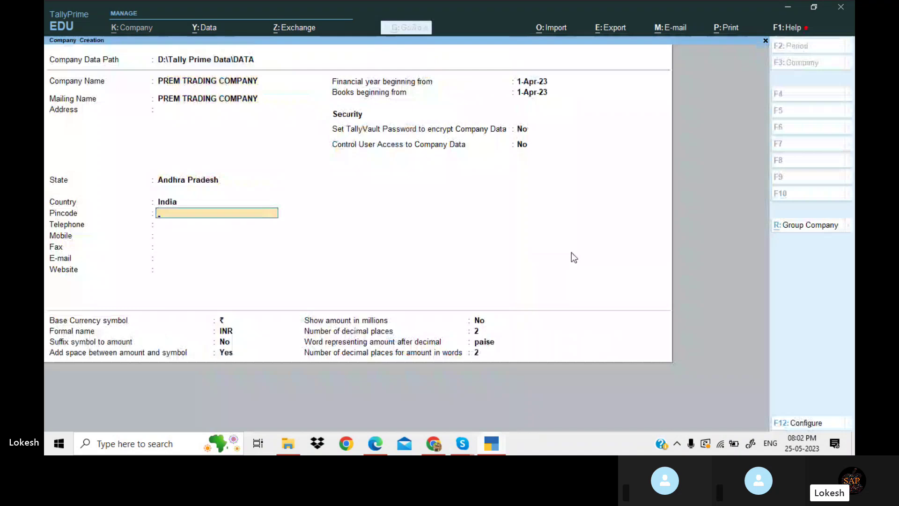
# Leave the contact fields blank, keep the default financial year, security and currency settings, and save the company
pyautogui.press('Return')
pyautogui.press('Return')
pyautogui.press('Return')
pyautogui.press('Return')
pyautogui.press('Return')
pyautogui.press('Return')
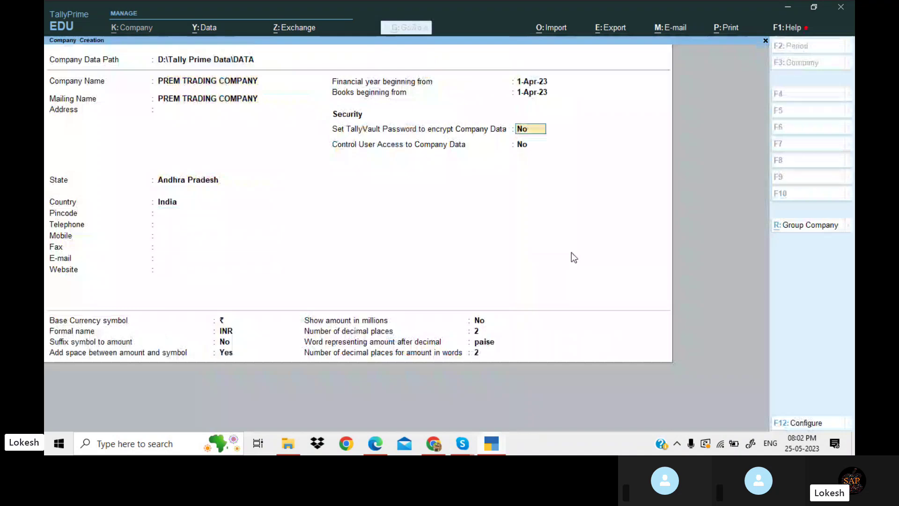
pyautogui.press('Return')
pyautogui.press('Return')
pyautogui.press('Return')
pyautogui.press('Return')
pyautogui.press('Return')
pyautogui.press('Return')
pyautogui.press('Return')
pyautogui.press('Return')
pyautogui.press('Return')
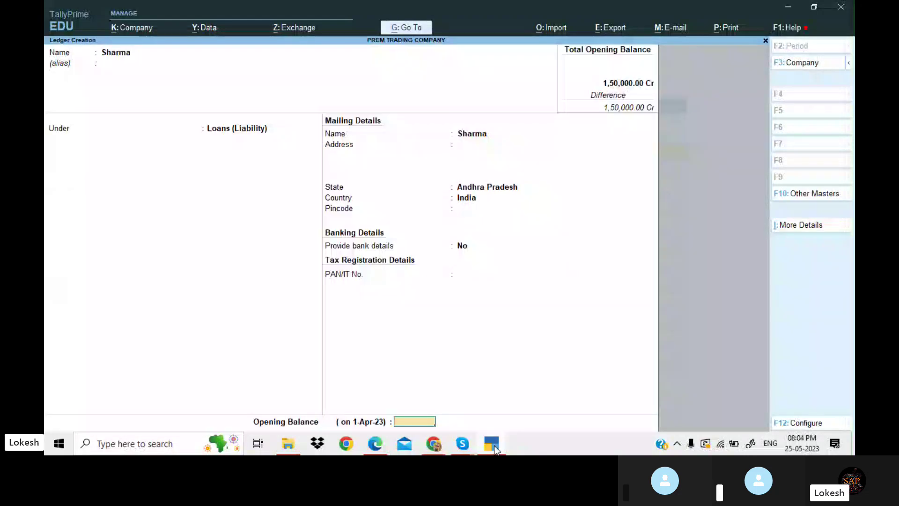
# Enter opening balances of 38,600 for the Loans (Liability) ledger and 18,000 for the Furniture ledger under Fixed Assets
pyautogui.write('386')
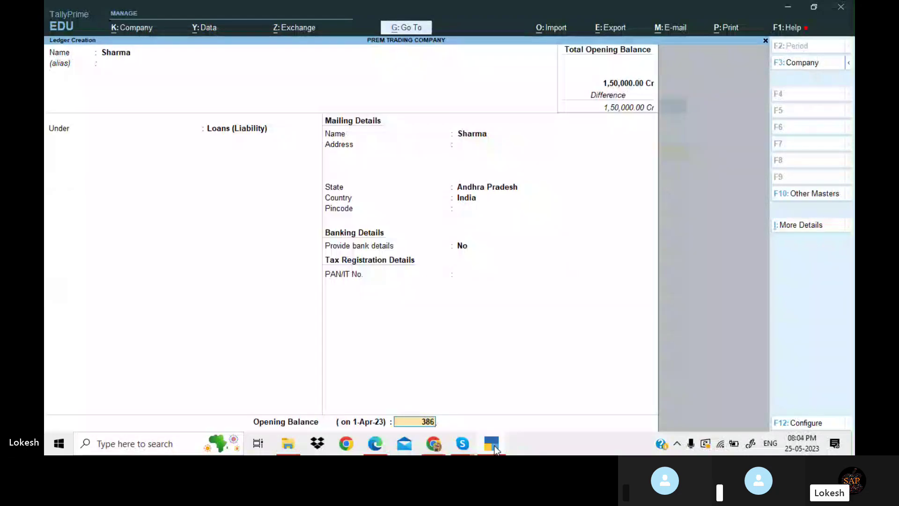
pyautogui.write('00')
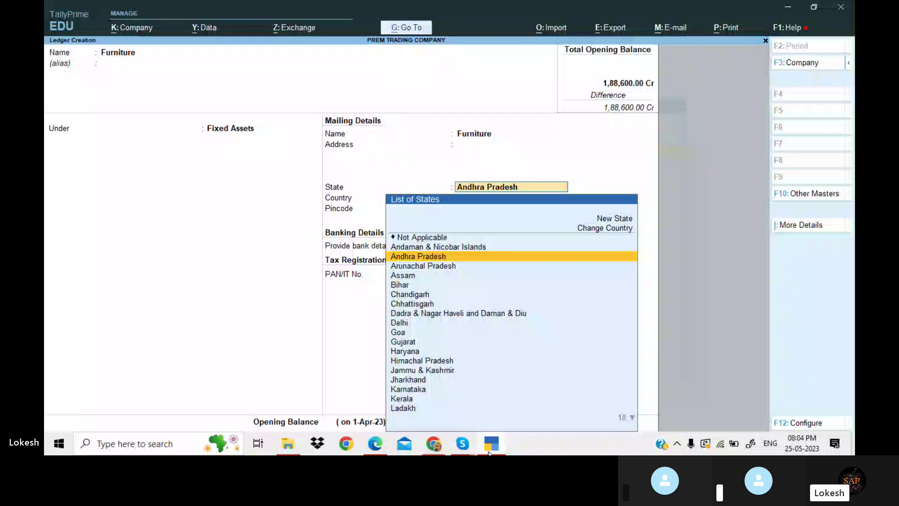
pyautogui.click(489, 452)
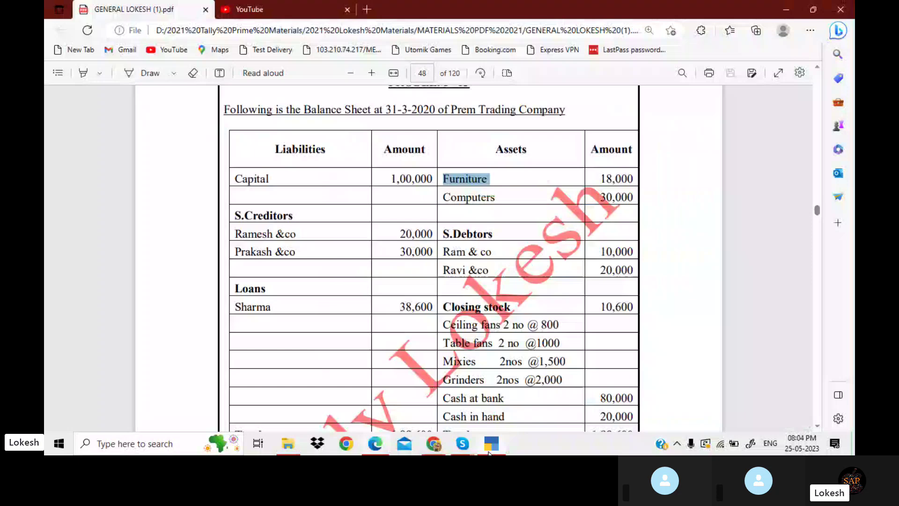
pyautogui.click(490, 451)
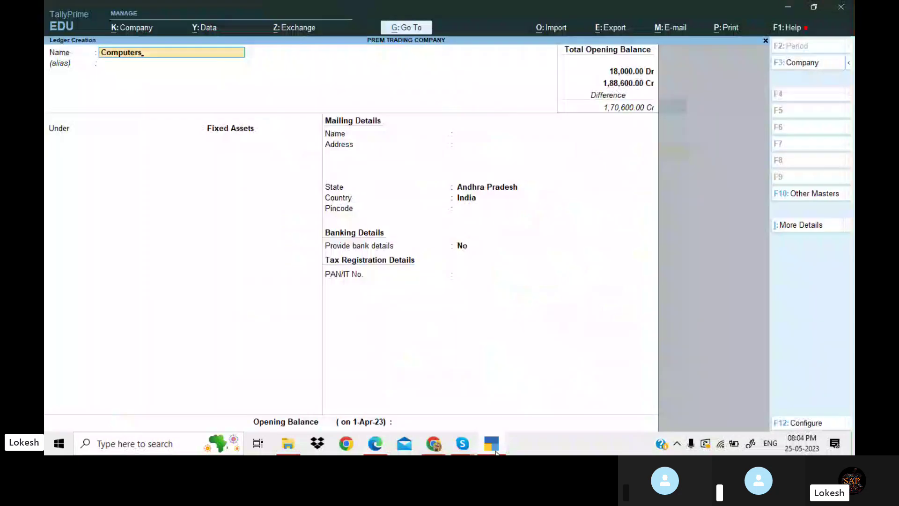
# Create the Computers ledger under Fixed Assets with the opening balance of 30,000 given in the PDF
pyautogui.press('Return')
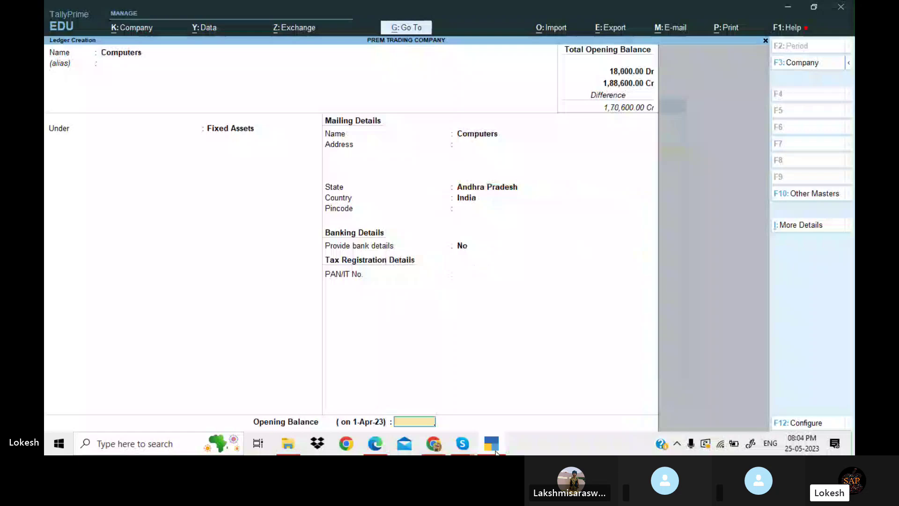
pyautogui.click(496, 452)
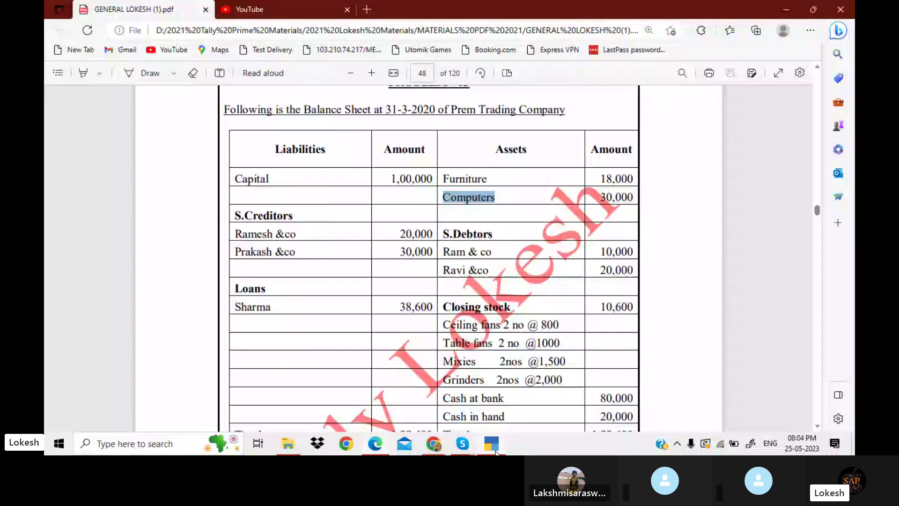
pyautogui.click(496, 452)
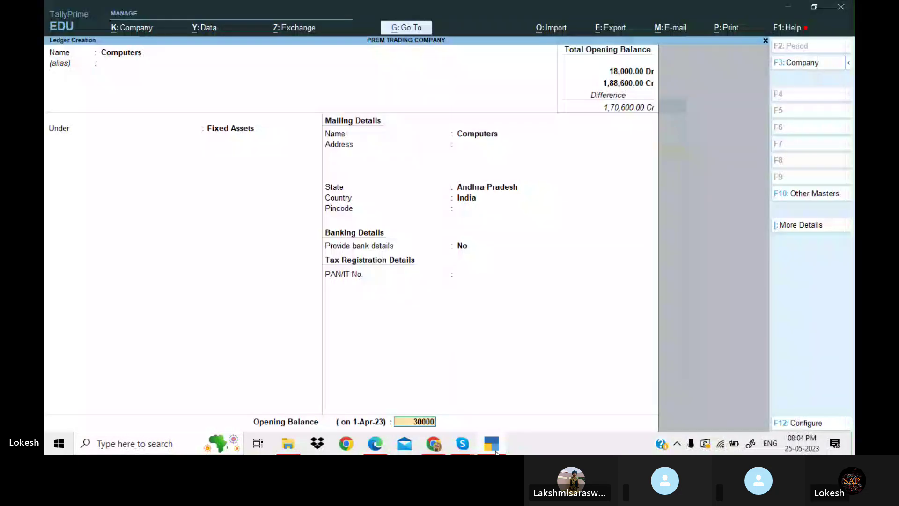
pyautogui.press('Return')
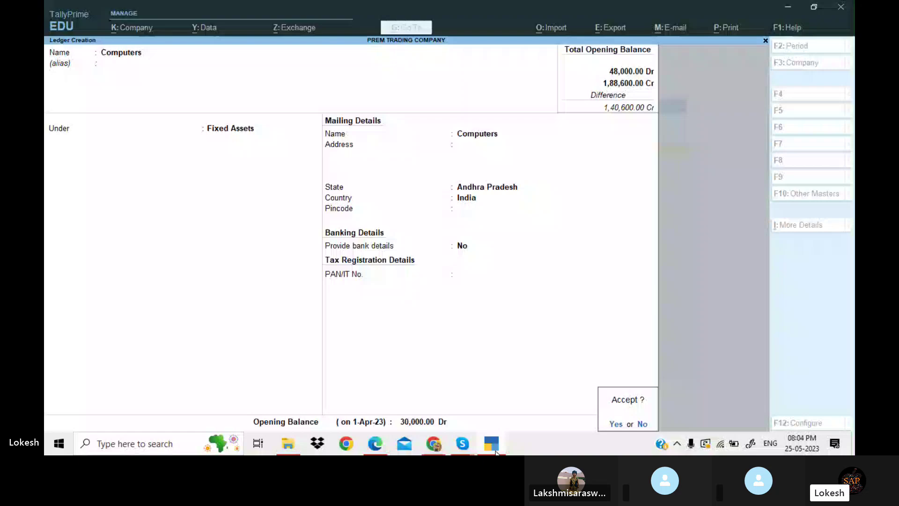
# Create the Ram & co ledger under Sundry Debtors with the opening balance of 10,000 given in the PDF
pyautogui.hotkey('alt', 'Tab')
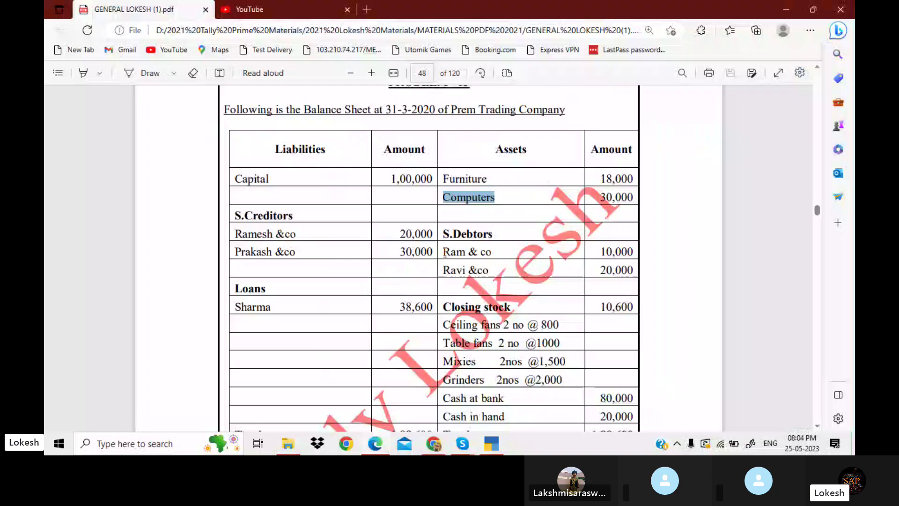
pyautogui.click(491, 445)
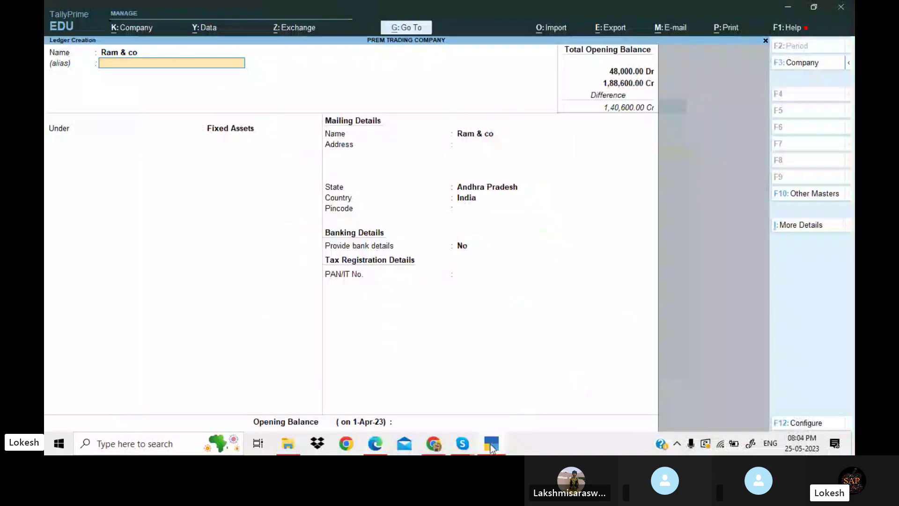
pyautogui.press('Return')
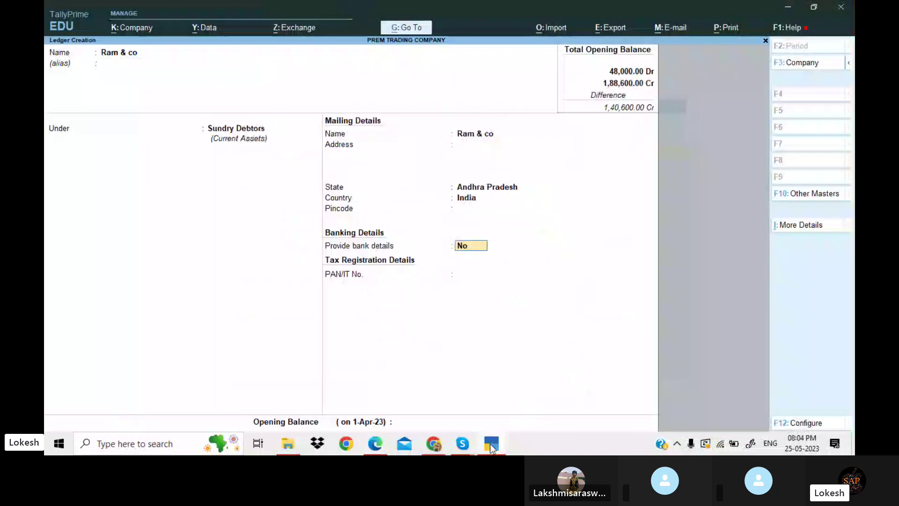
pyautogui.press('Return')
pyautogui.press('Return')
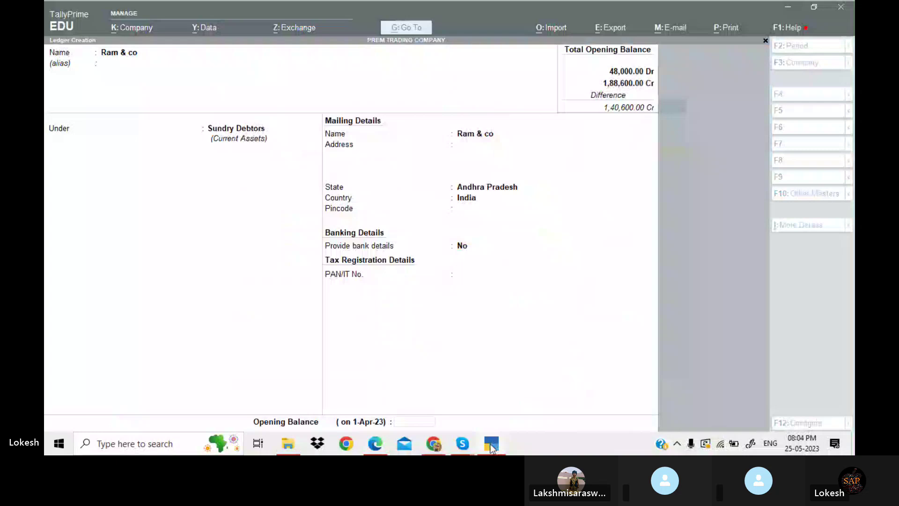
pyautogui.click(492, 449)
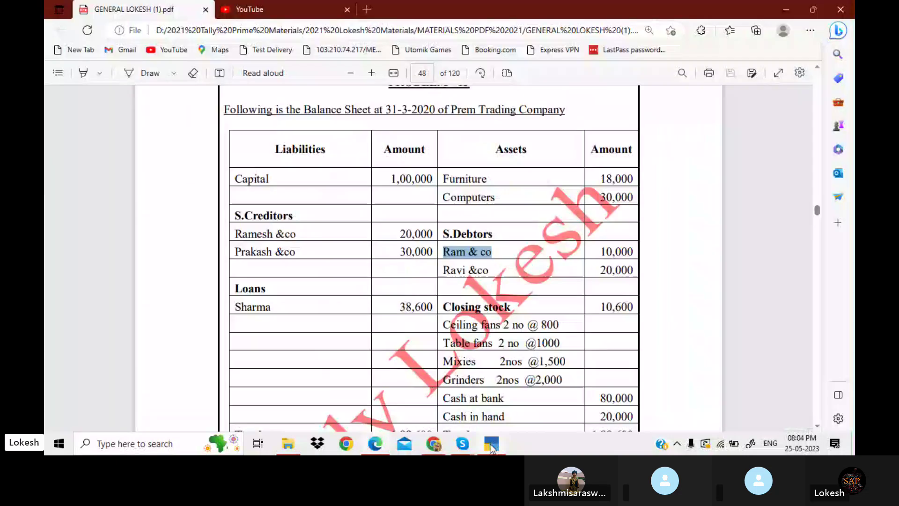
pyautogui.click(492, 449)
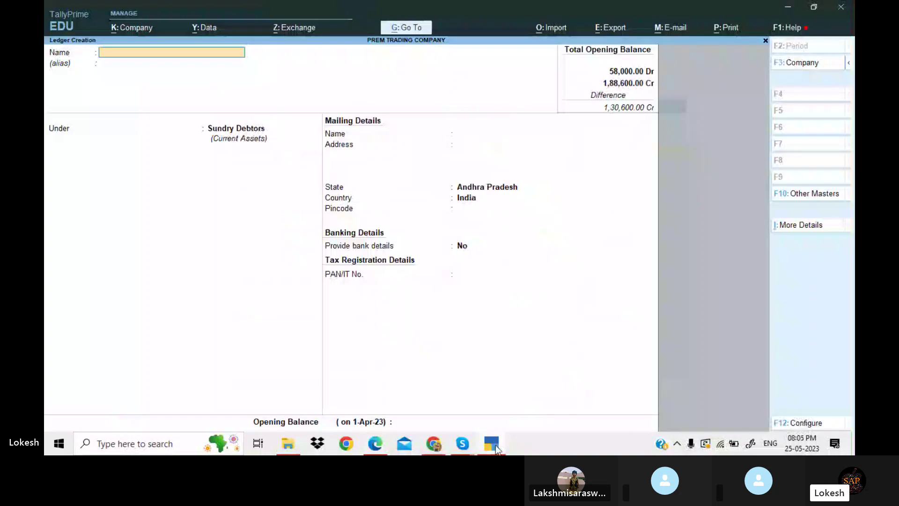
# Create the Ravi &co ledger under Sundry Debtors with the opening balance of 20,000 given in the PDF
pyautogui.click(496, 448)
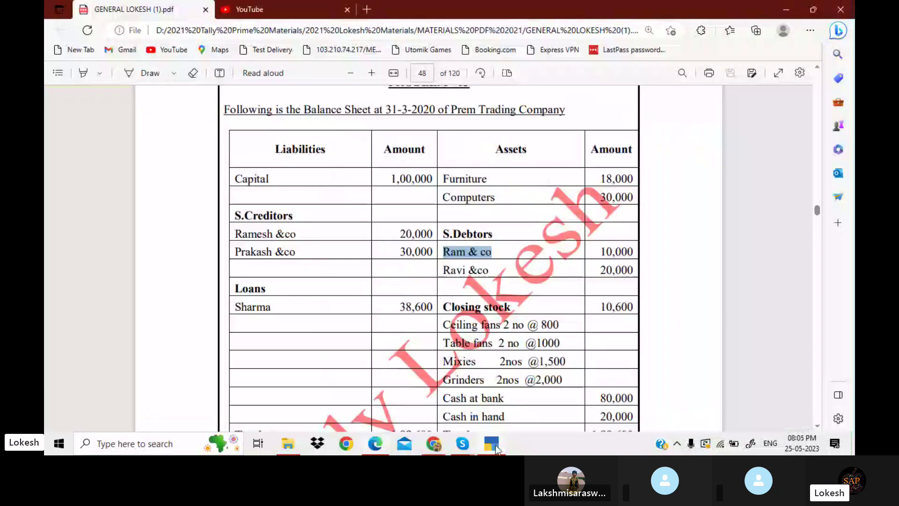
pyautogui.click(492, 444)
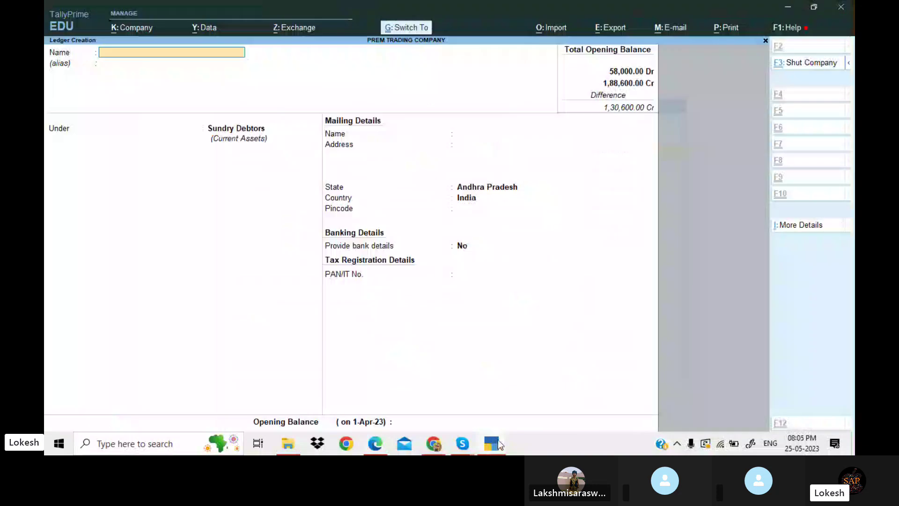
pyautogui.press('Return')
pyautogui.press('Return')
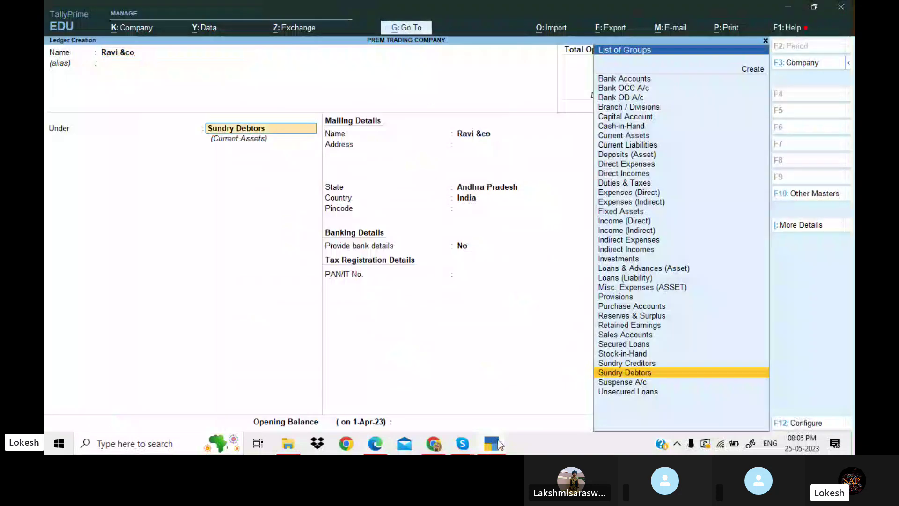
pyautogui.press('Return')
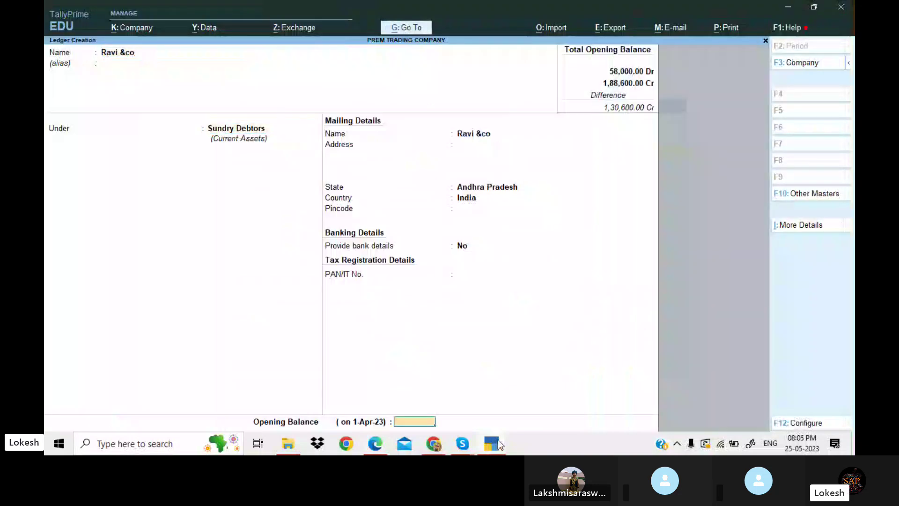
pyautogui.click(499, 441)
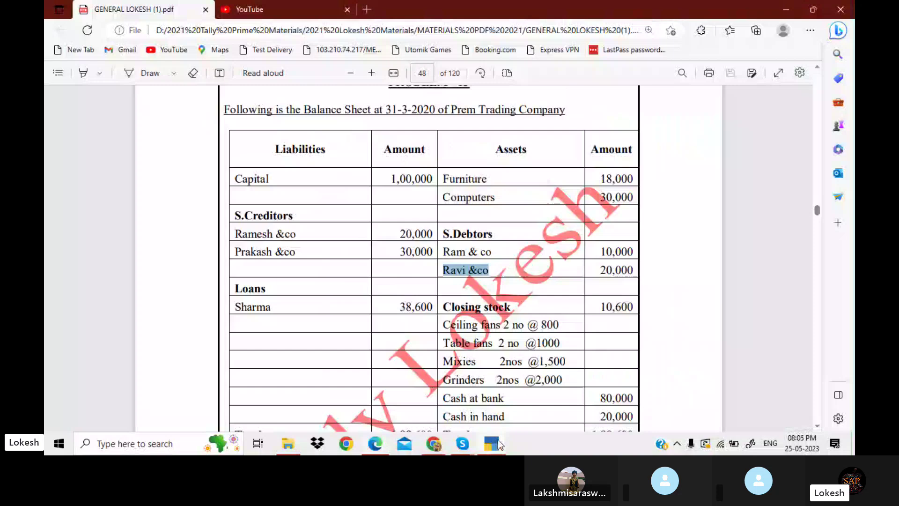
pyautogui.click(498, 442)
pyautogui.write('2')
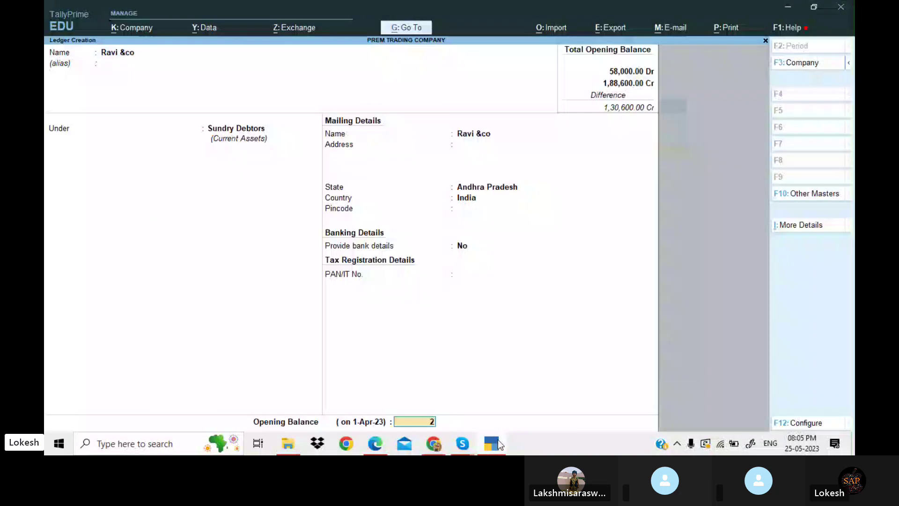
pyautogui.write('0,000')
pyautogui.press('Return')
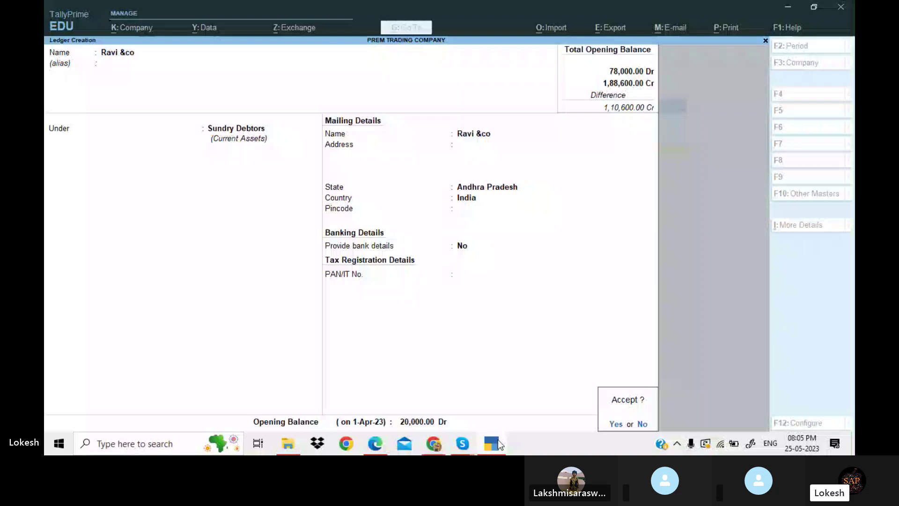
# Look up cash at bank in the PDF and save its ledger under Bank Accounts with an 80,000 opening balance
pyautogui.click(499, 440)
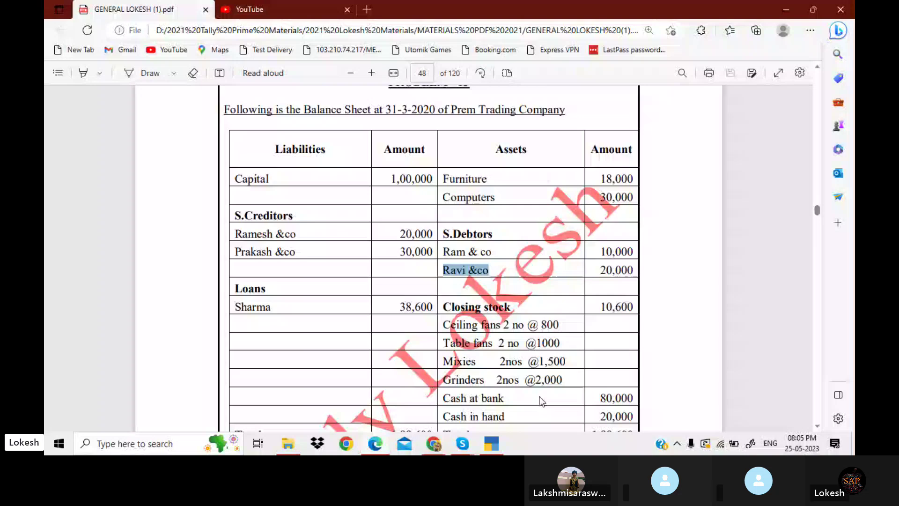
pyautogui.click(492, 447)
pyautogui.press('Return')
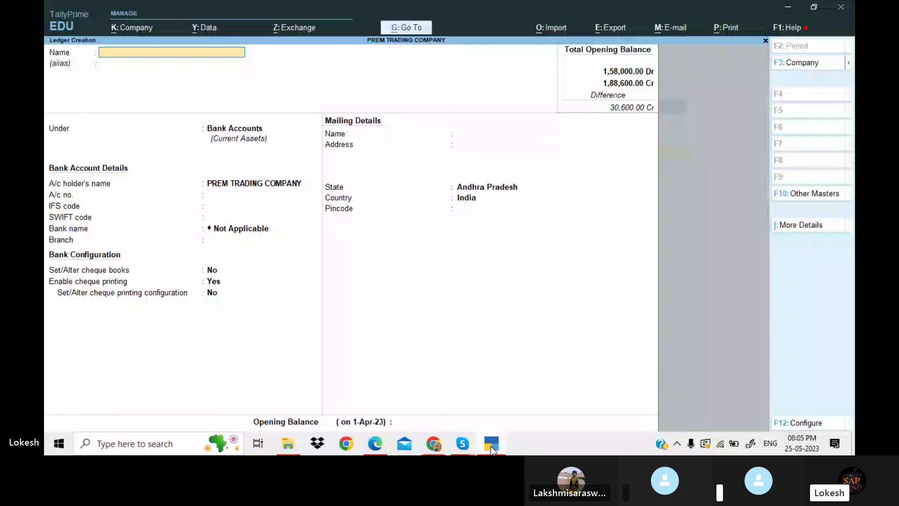
# Leave ledger creation and create a simple unit with the symbol nos and the formal name Numbers
pyautogui.press('Escape')
pyautogui.press('Down')
pyautogui.press('Down')
pyautogui.press('Down')
pyautogui.press('Down')
pyautogui.press('Down')
pyautogui.press('Down')
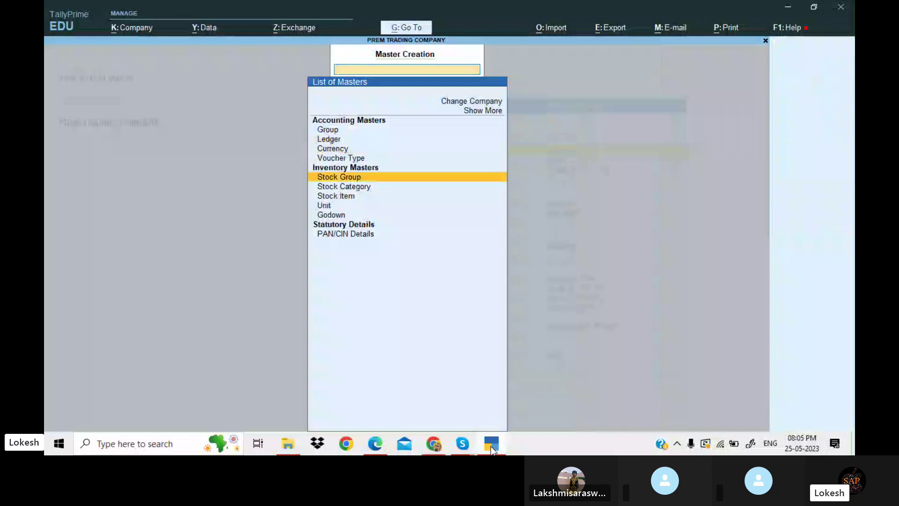
pyautogui.press('Return')
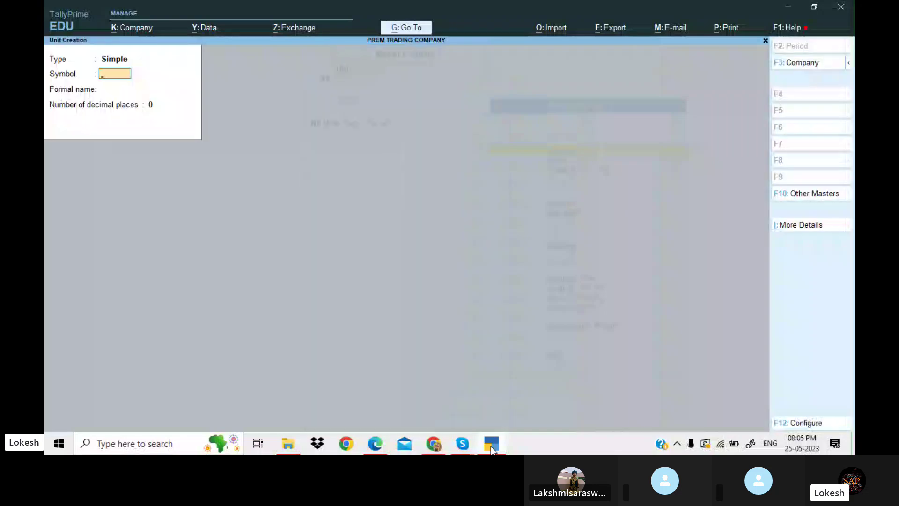
pyautogui.write('nos')
pyautogui.press('Return')
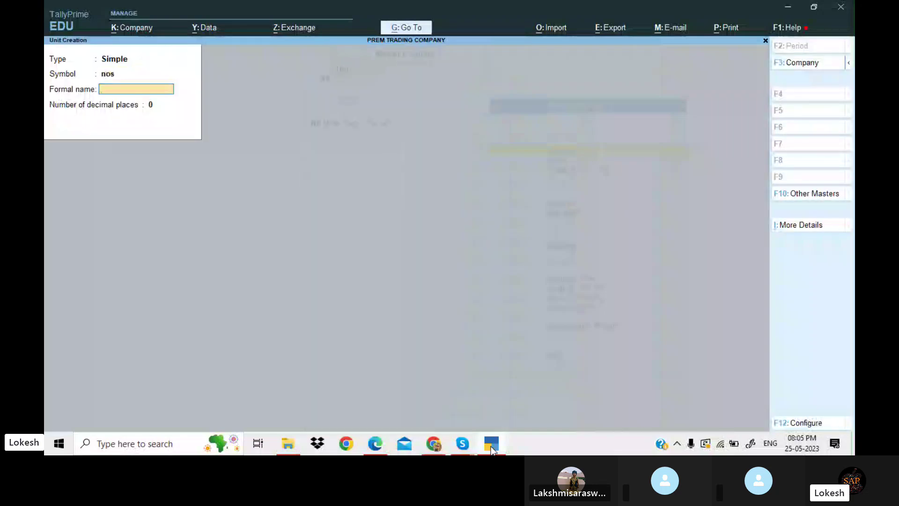
pyautogui.press('Return')
pyautogui.press('BackSpace')
pyautogui.write('Num')
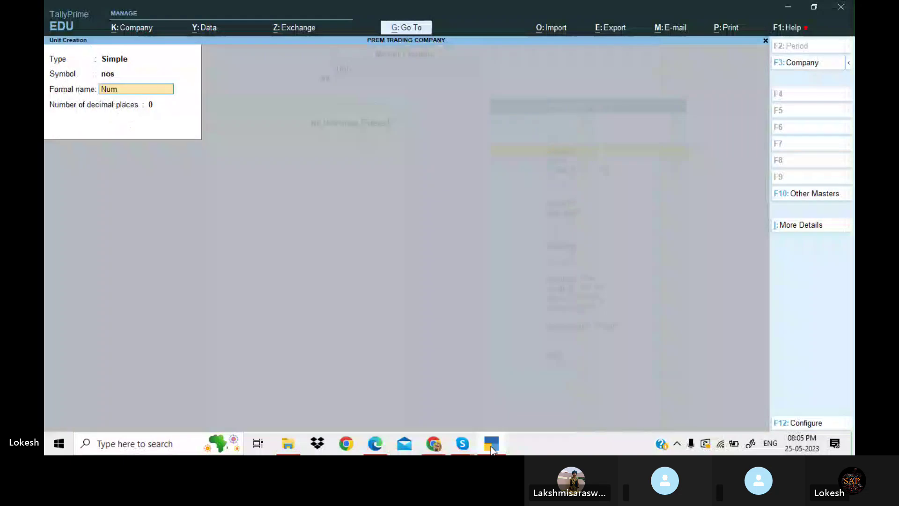
pyautogui.write('bers')
pyautogui.press('Return')
pyautogui.press('Return')
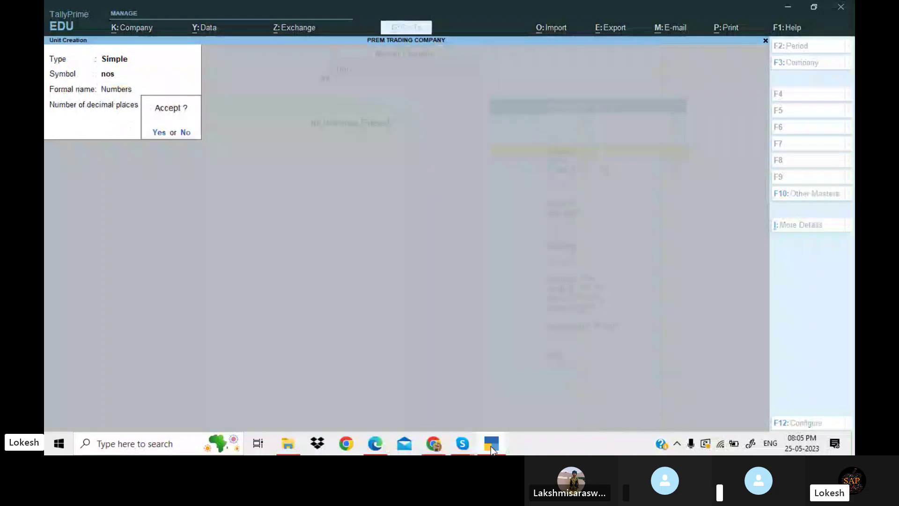
pyautogui.press('Return')
pyautogui.press('Escape')
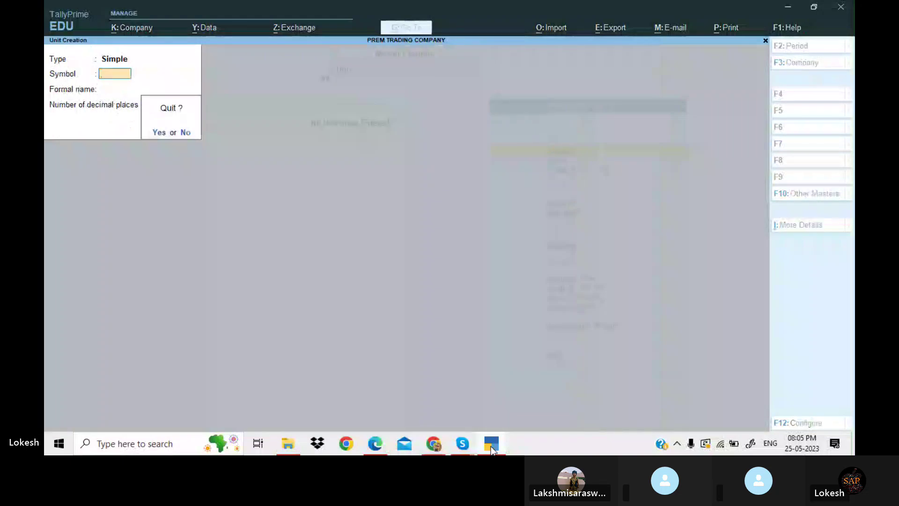
pyautogui.press('Return')
# Create the Ceiling fans stock item in nos with the opening balance of 2 at 800 given in the PDF
pyautogui.press('Up')
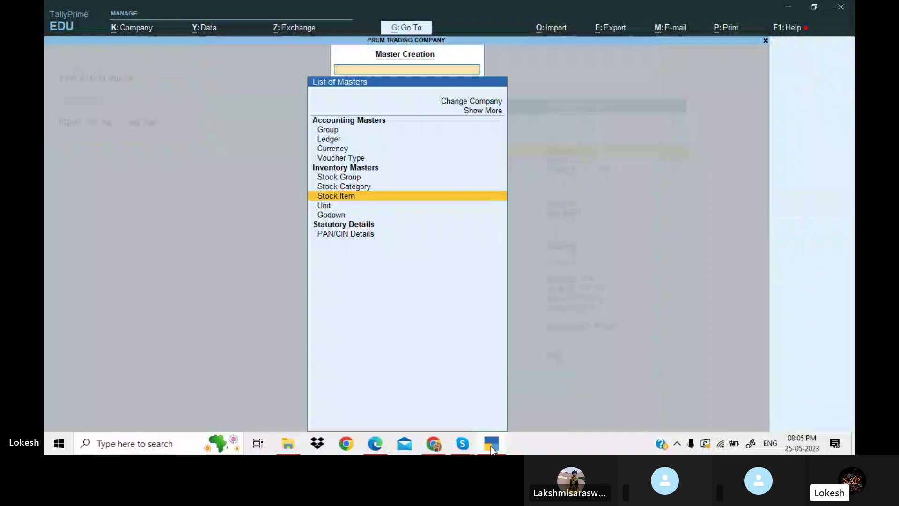
pyautogui.press('Return')
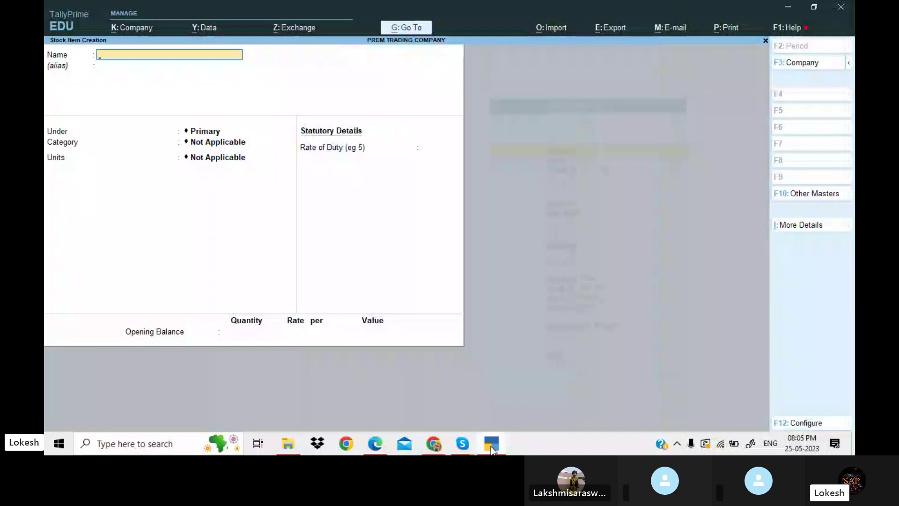
pyautogui.click(492, 449)
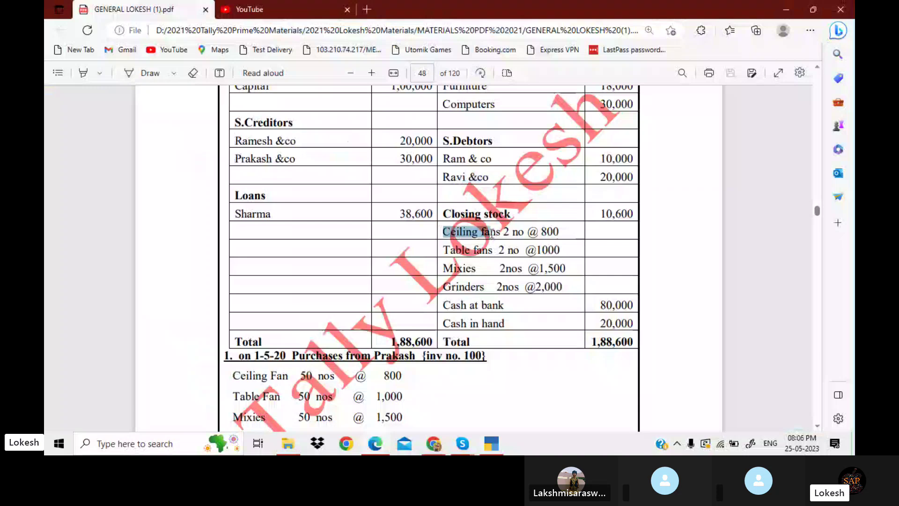
pyautogui.moveTo(491, 234); pyautogui.dragTo(502, 231)
pyautogui.click(492, 443)
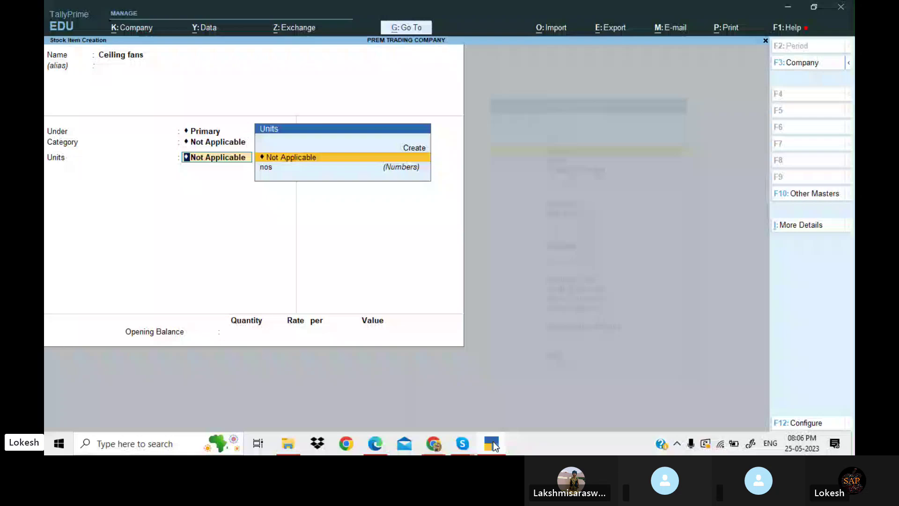
pyautogui.click(492, 443)
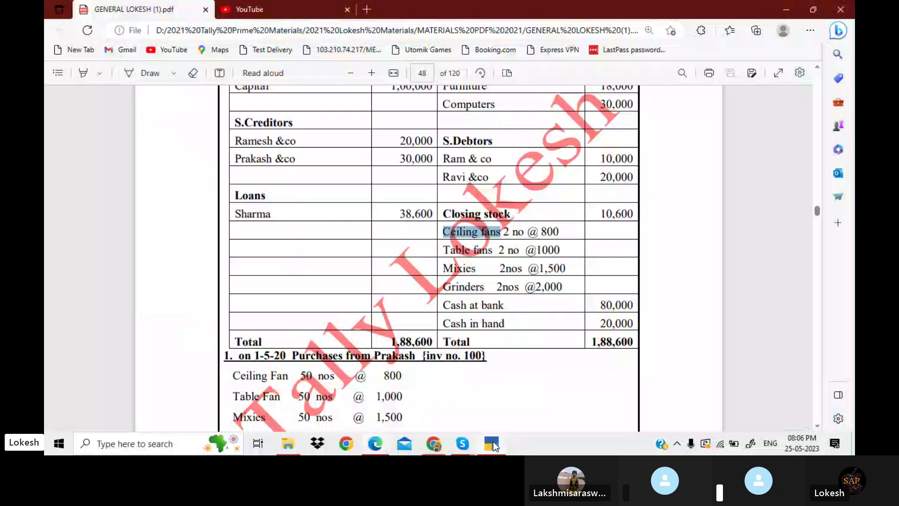
pyautogui.click(492, 443)
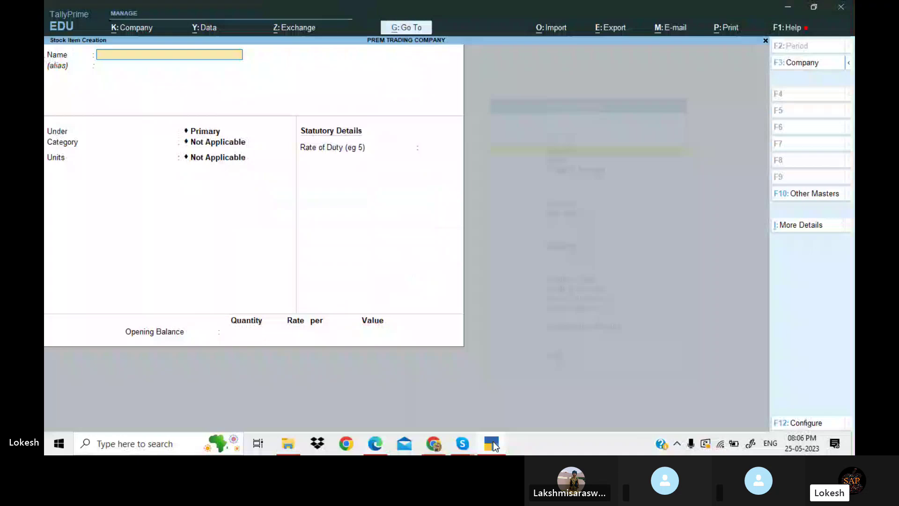
# Start a new stock item named Table fans under Primary and choose nos as its unit
pyautogui.write('Table fans')
pyautogui.press('Return')
pyautogui.press('Return')
pyautogui.press('Return')
pyautogui.press('Return')
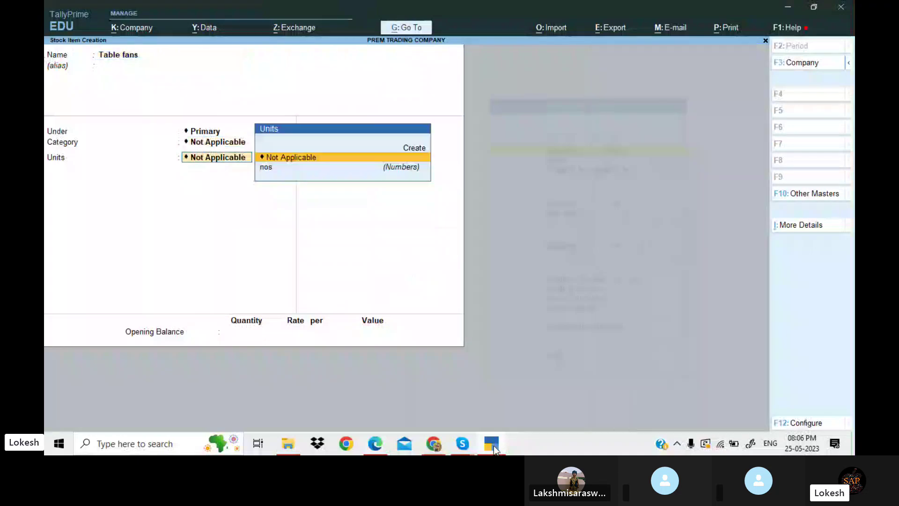
pyautogui.press('Down')
pyautogui.press('Return')
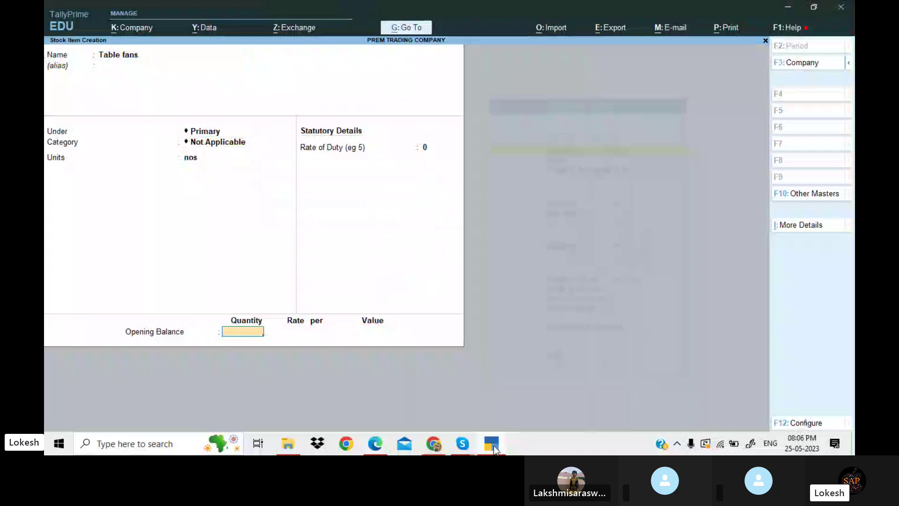
# Check the PDF, set the Table fans opening balance to 2 nos at a rate of 1000, and save the item
pyautogui.click(493, 445)
pyautogui.click(493, 445)
pyautogui.write('2')
pyautogui.press('Return')
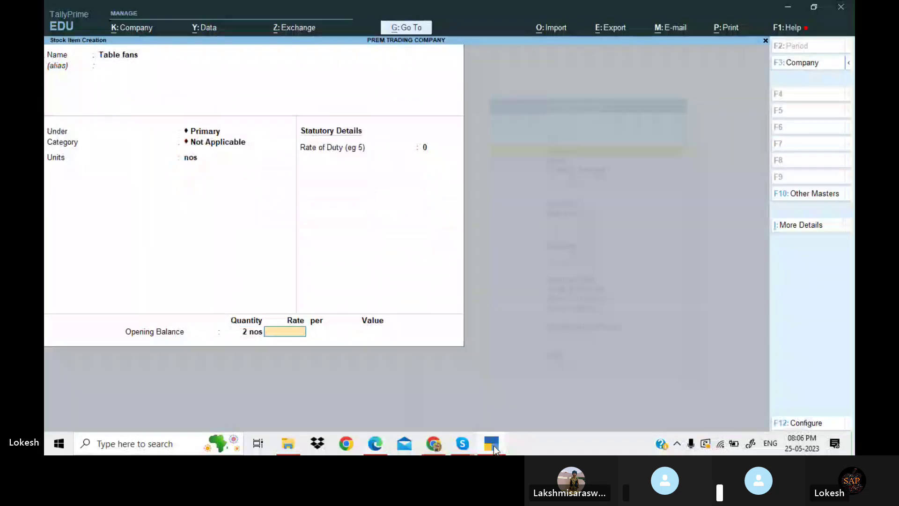
pyautogui.click(494, 446)
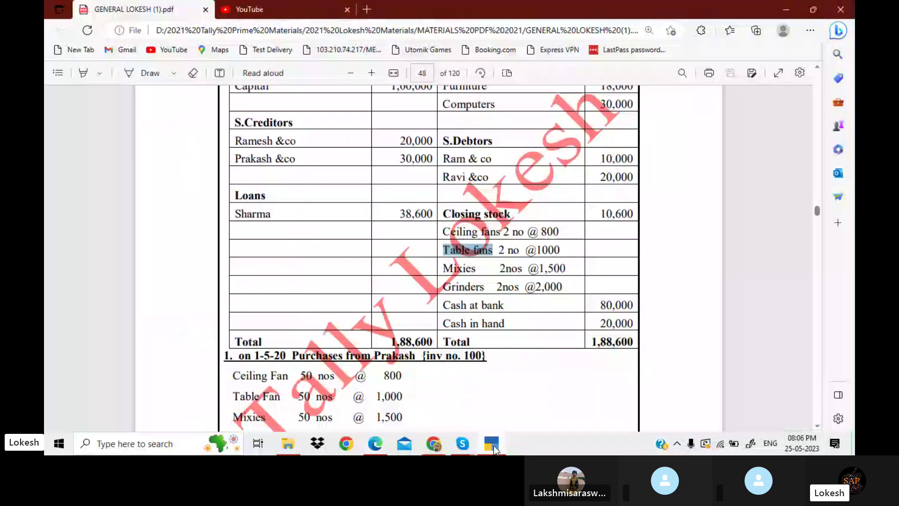
pyautogui.click(493, 445)
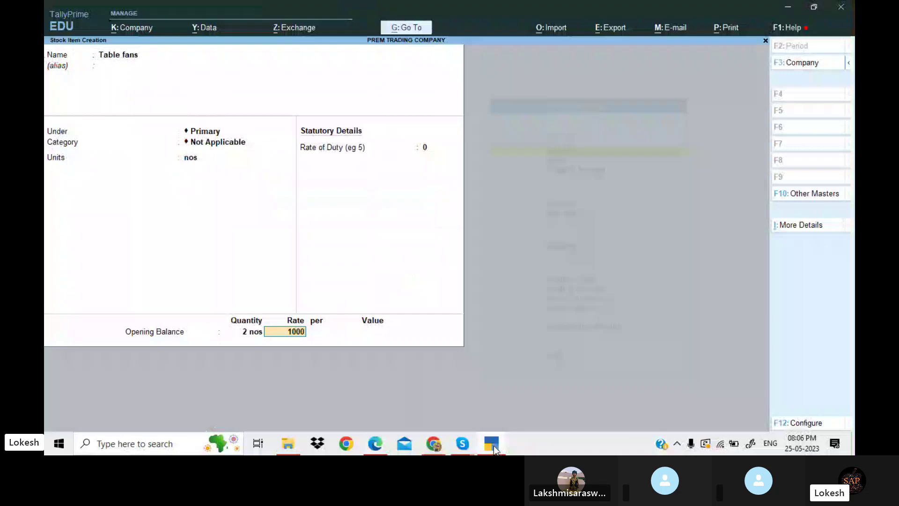
pyautogui.press('Return')
pyautogui.press('Return')
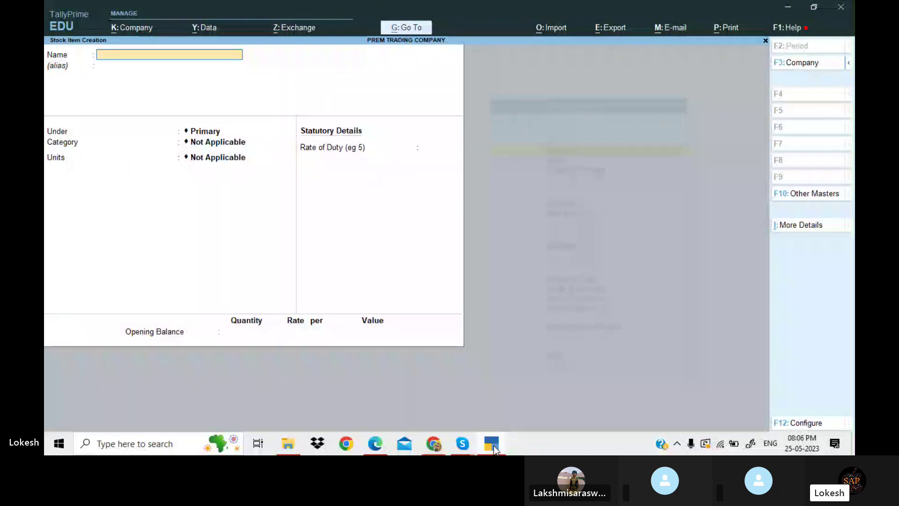
# Look up Mixies in the PDF and save its stock item in nos with an opening balance of 2 at 1,500
pyautogui.click(494, 445)
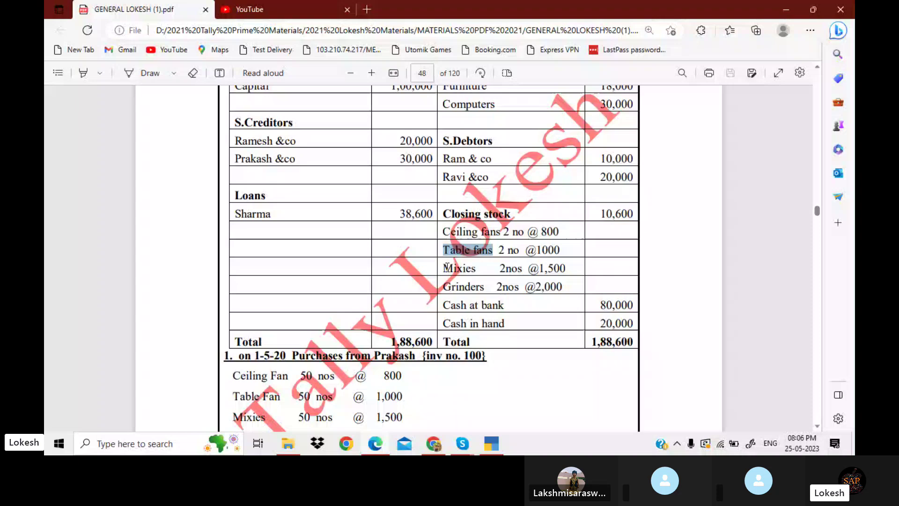
pyautogui.click(493, 443)
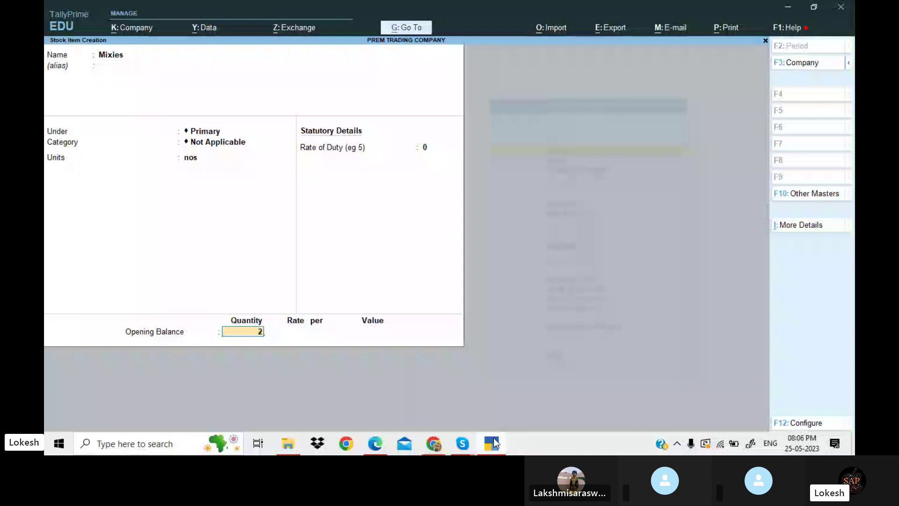
pyautogui.write('2')
pyautogui.press('Return')
pyautogui.write('1,')
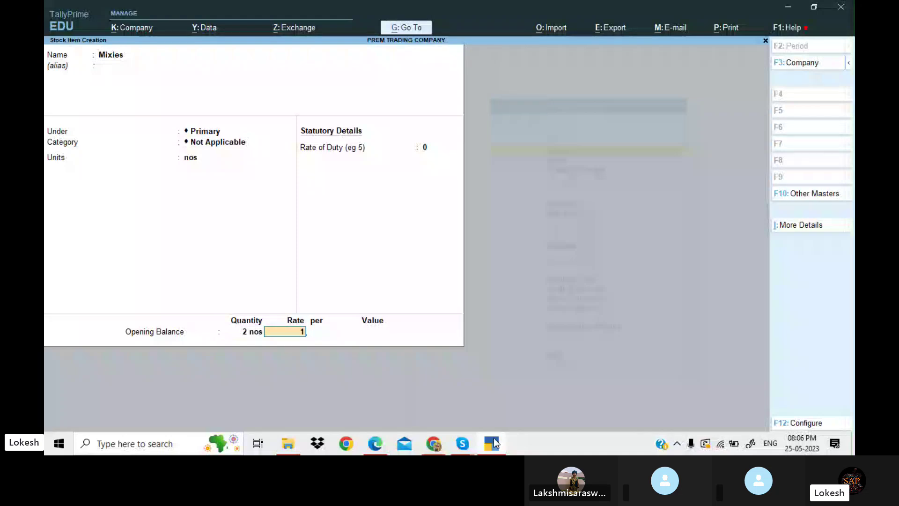
pyautogui.write('500')
pyautogui.press('Return')
pyautogui.press('Return')
pyautogui.press('Return')
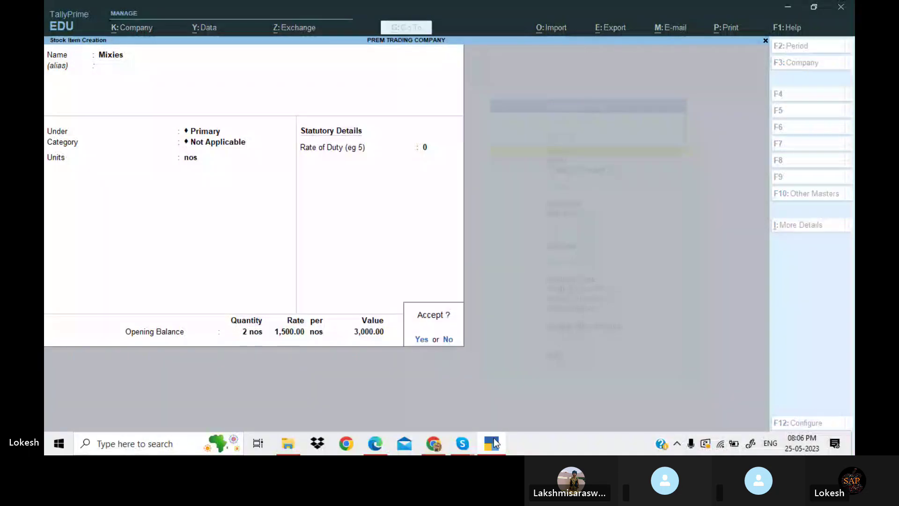
pyautogui.press('Return')
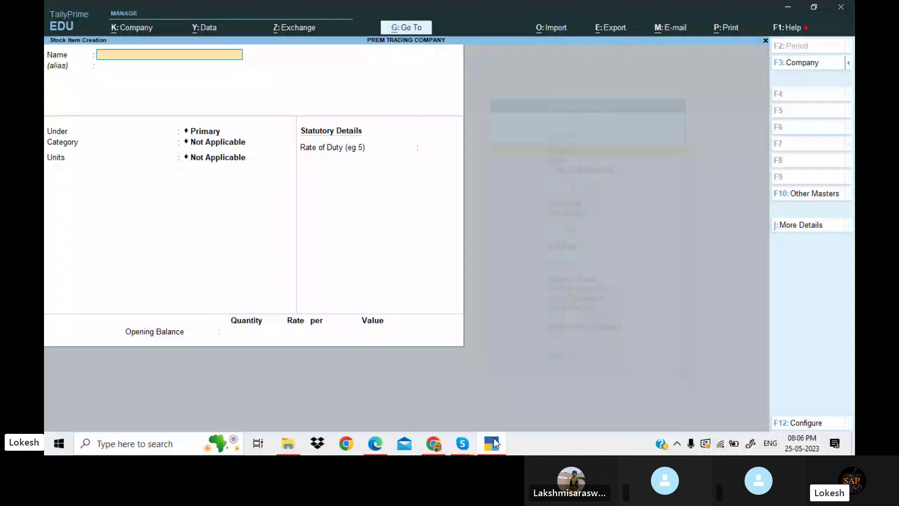
# Create the Grinders stock item in nos with the PDF's opening balance of 2 at 2,000, and leave master creation
pyautogui.click(493, 444)
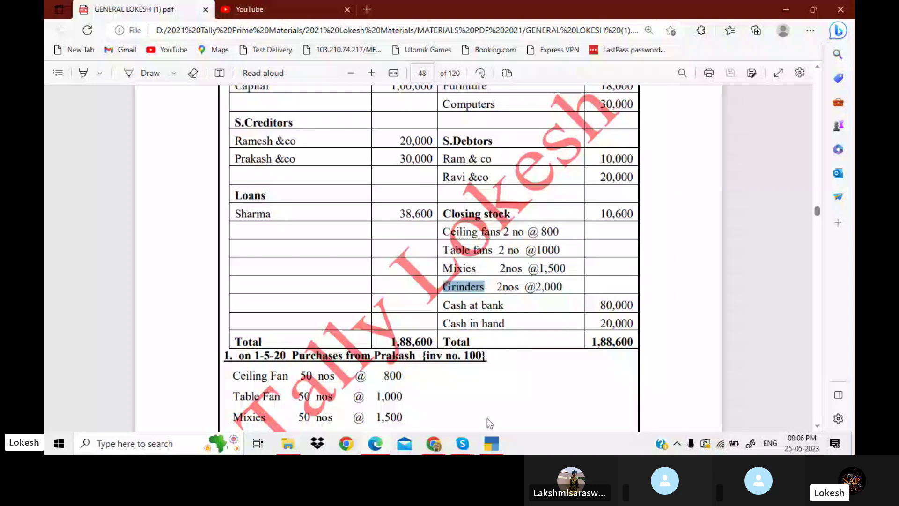
pyautogui.click(492, 443)
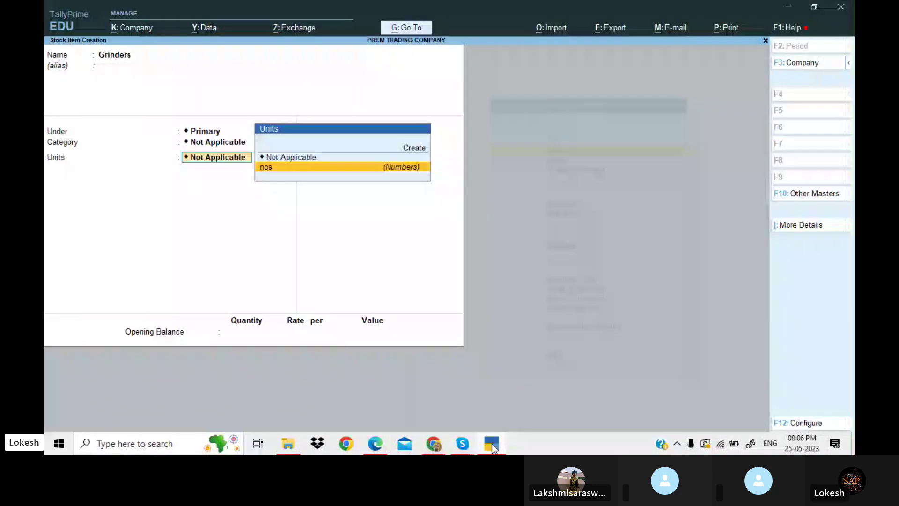
pyautogui.press('Return')
pyautogui.press('Return')
pyautogui.write('2')
pyautogui.press('Return')
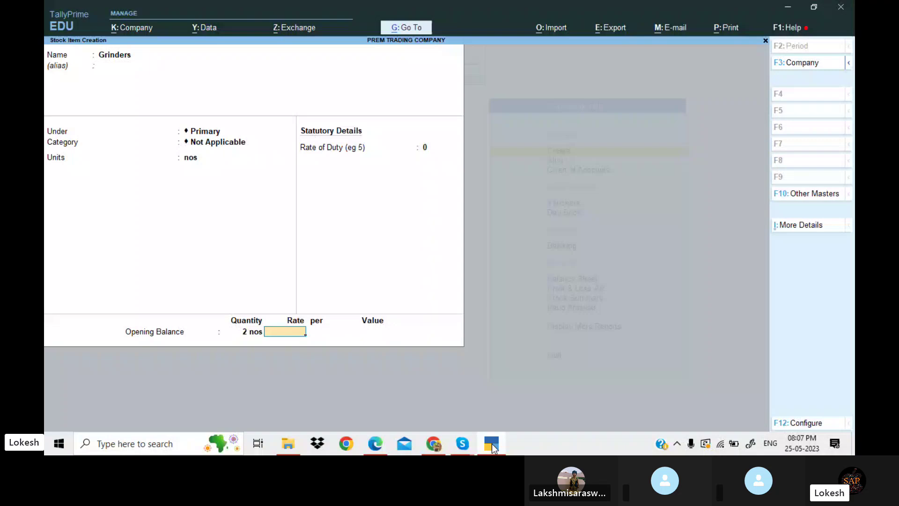
pyautogui.write('2000')
pyautogui.press('Return')
pyautogui.press('Return')
pyautogui.press('Return')
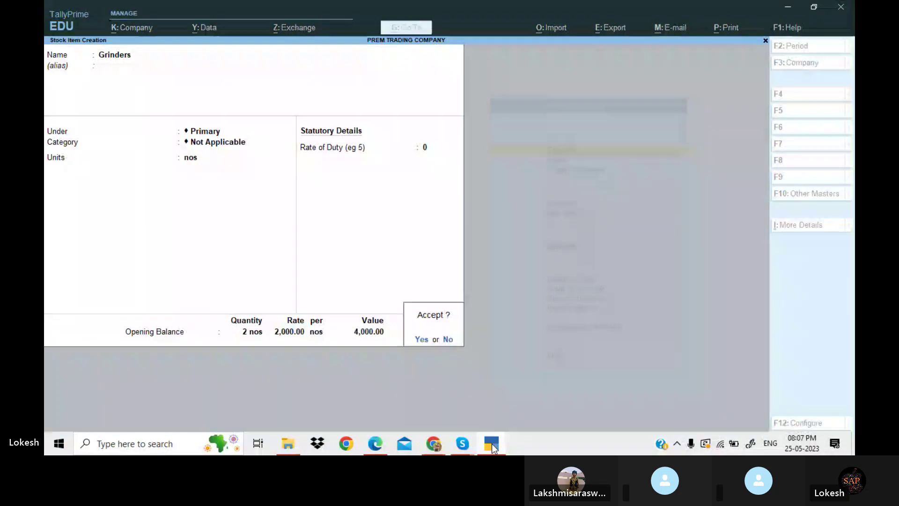
pyautogui.press('Return')
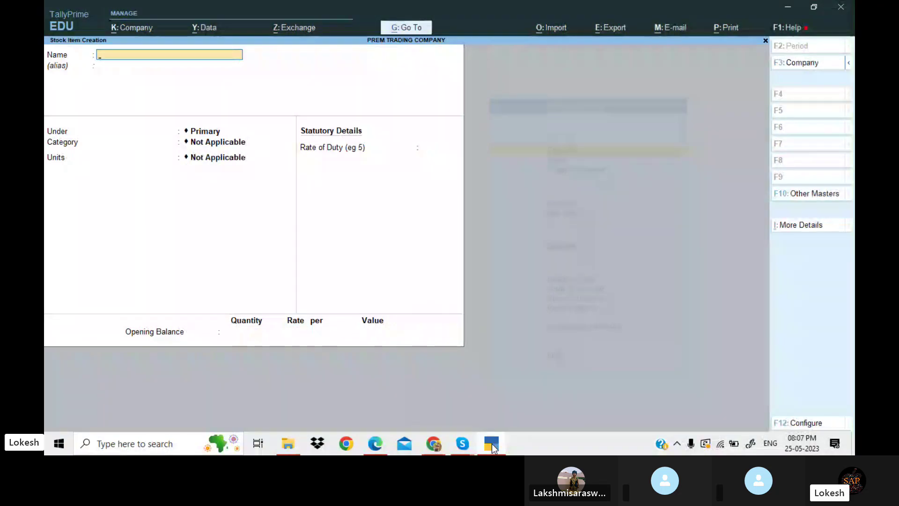
pyautogui.press('Escape')
pyautogui.press('Return')
pyautogui.press('Escape')
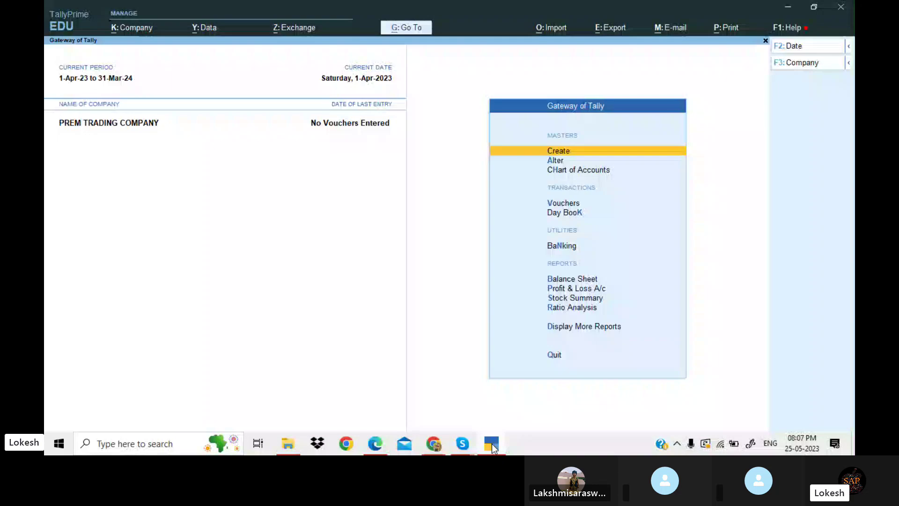
# Alter the Cash ledger, giving it the 20,000 Dr opening balance listed as cash in hand in the PDF
pyautogui.press('a')
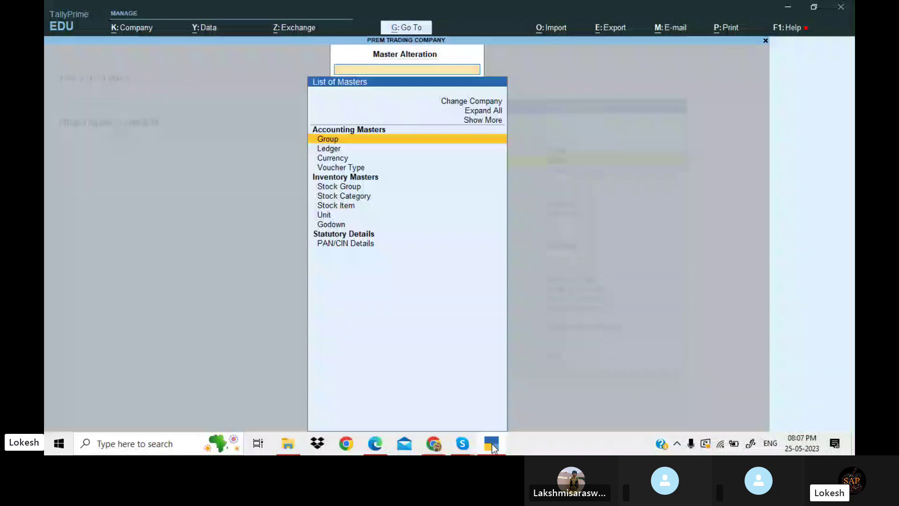
pyautogui.press('Down')
pyautogui.press('Return')
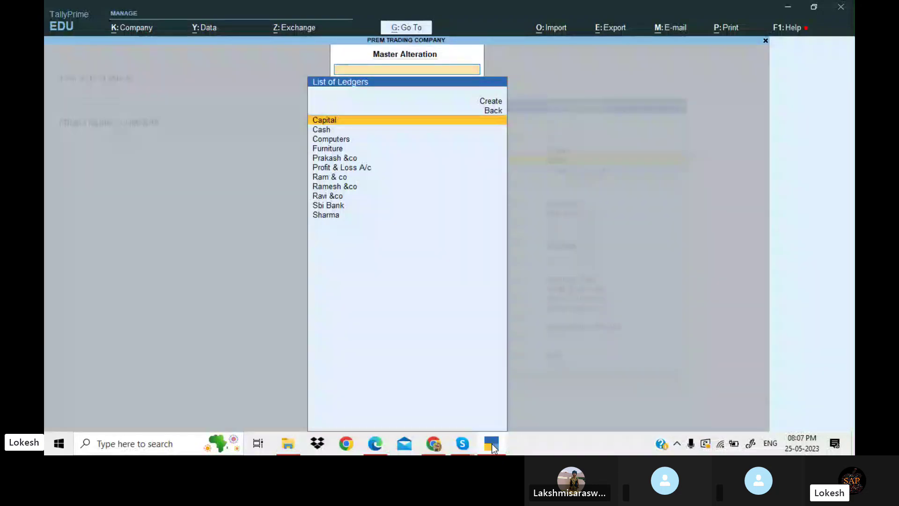
pyautogui.press('Down')
pyautogui.press('Return')
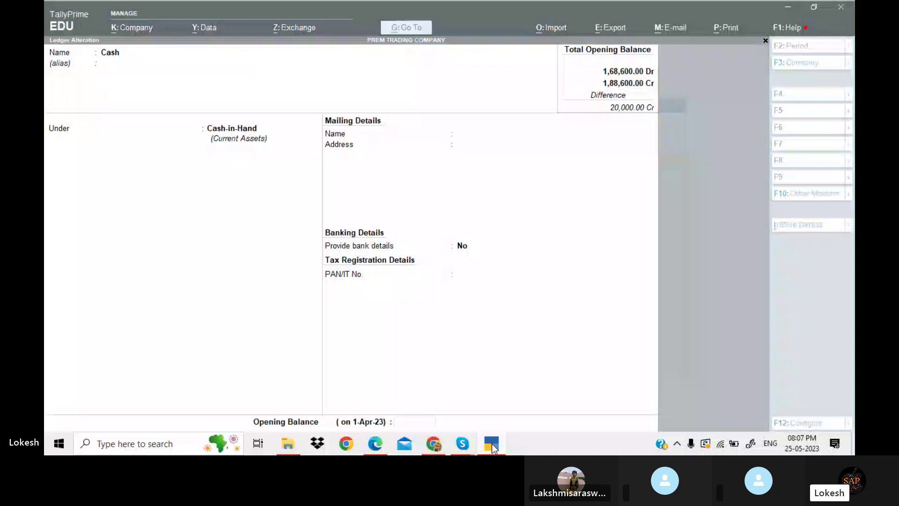
pyautogui.hotkey('alt', 'Tab')
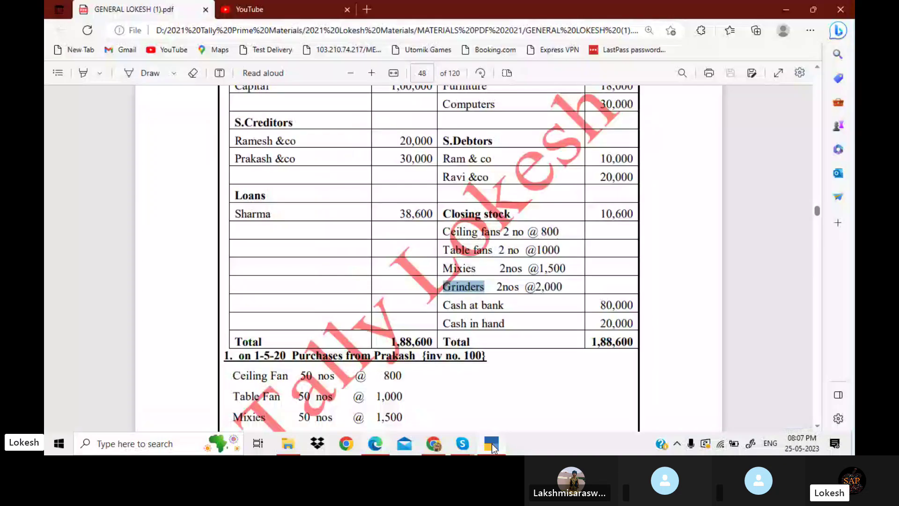
pyautogui.click(492, 445)
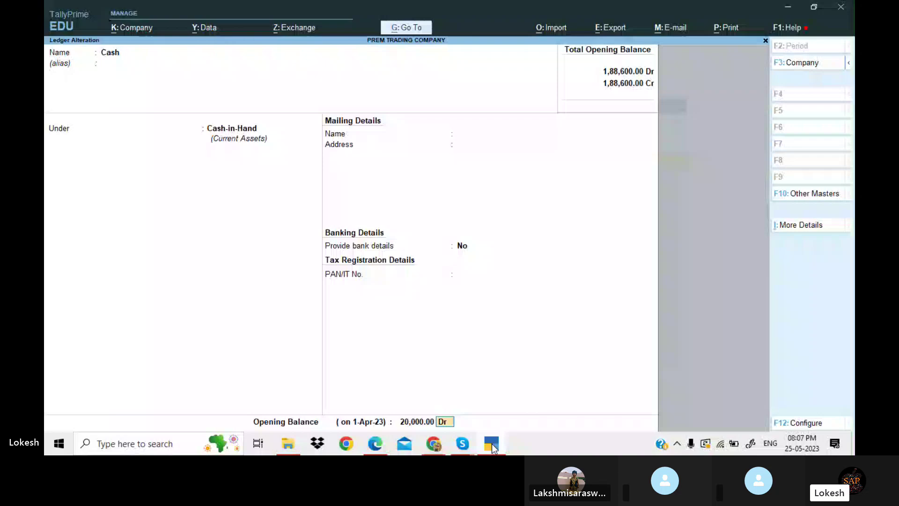
# Leave ledger alteration and open the Profit & Loss A/c report to check the opening stock
pyautogui.press('Escape')
pyautogui.press('Down')
pyautogui.press('Down')
pyautogui.press('Return')
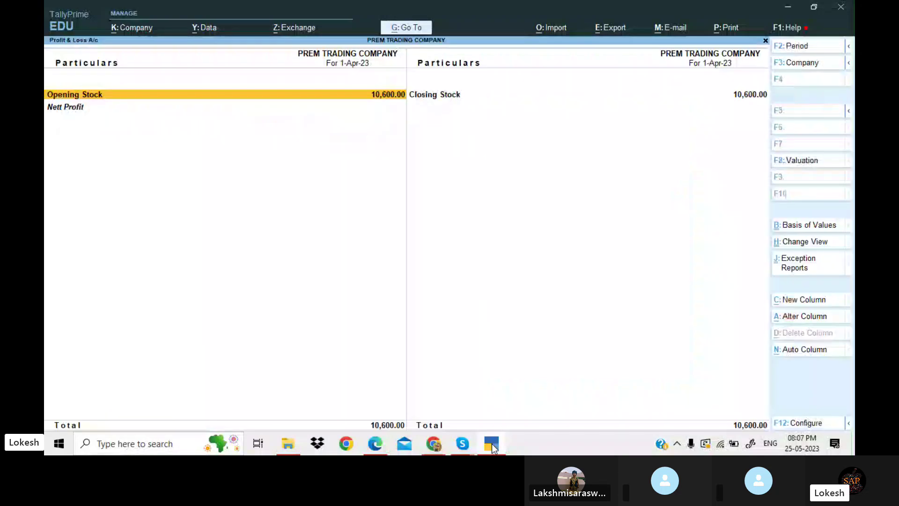
# Open the Balance Sheet report and compare its totals with the Total row of the balance sheet in the PDF
pyautogui.press('Escape')
pyautogui.press('Up')
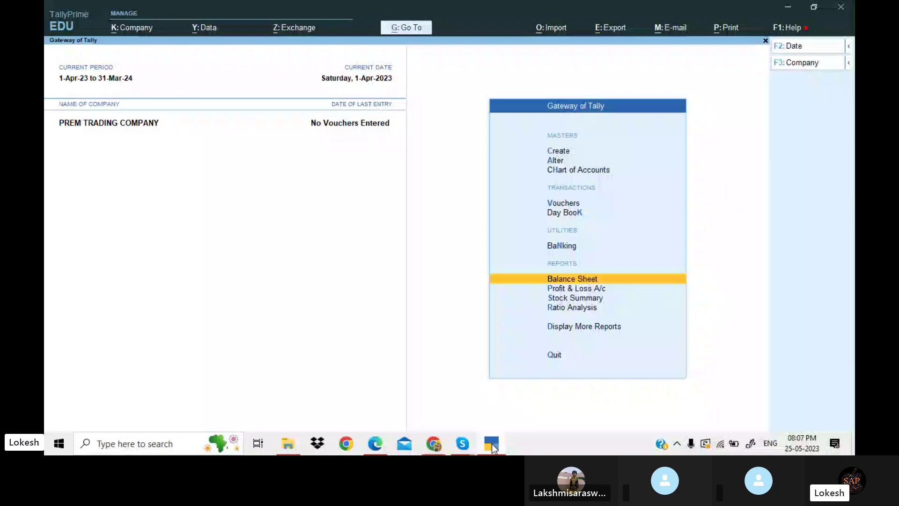
pyautogui.press('Return')
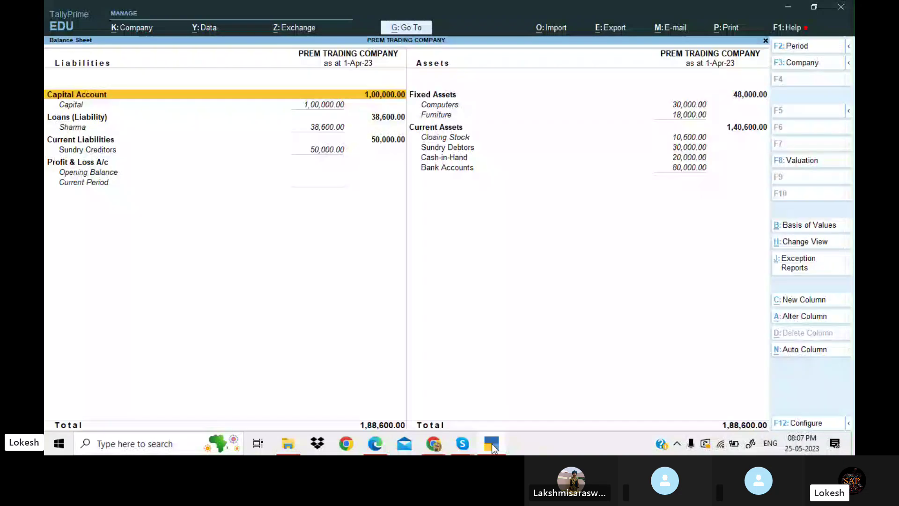
pyautogui.click(491, 447)
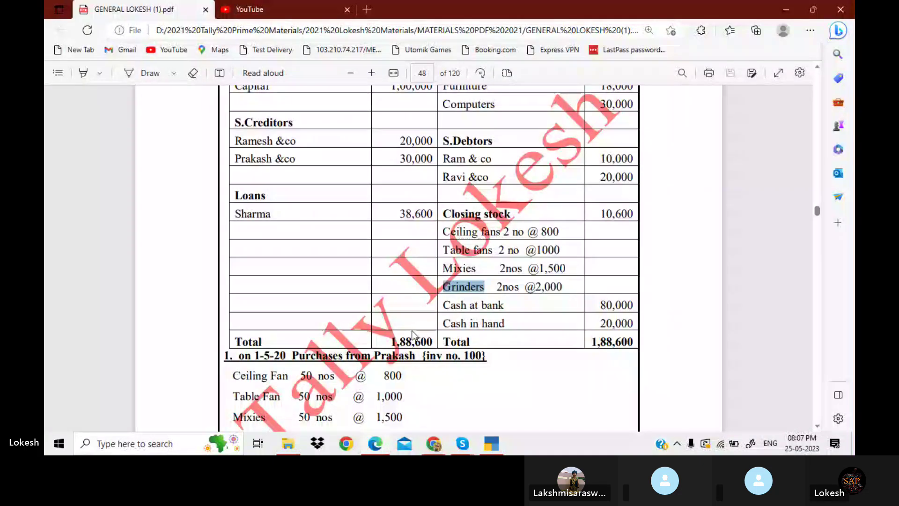
pyautogui.moveTo(443, 341); pyautogui.dragTo(634, 342)
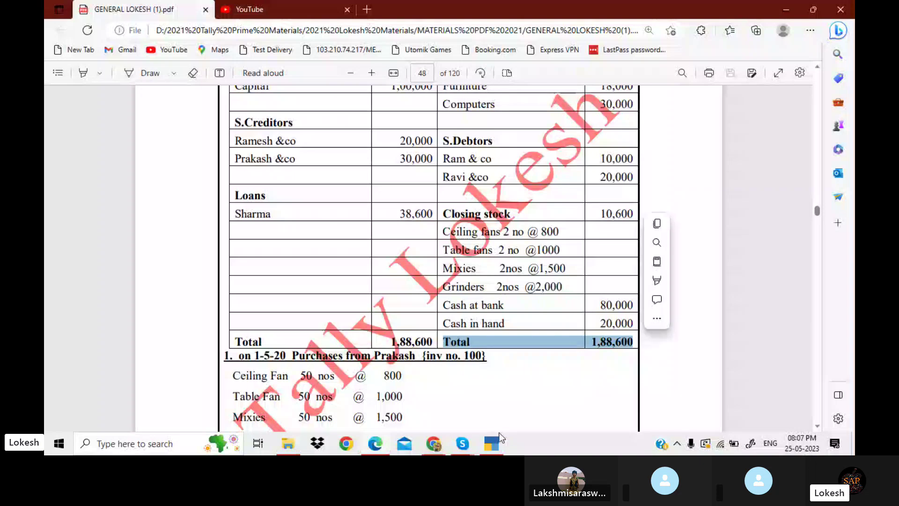
pyautogui.click(499, 438)
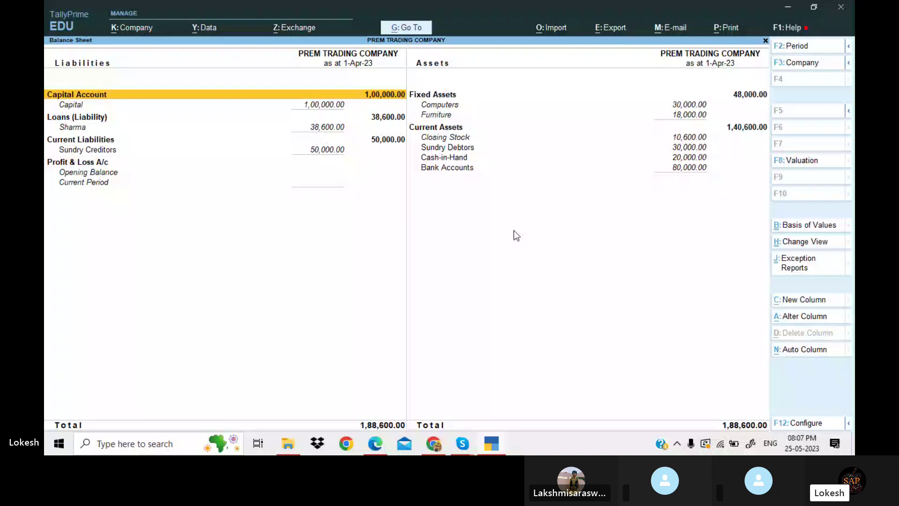
pyautogui.press('Right')
pyautogui.press('Down')
pyautogui.press('Left')
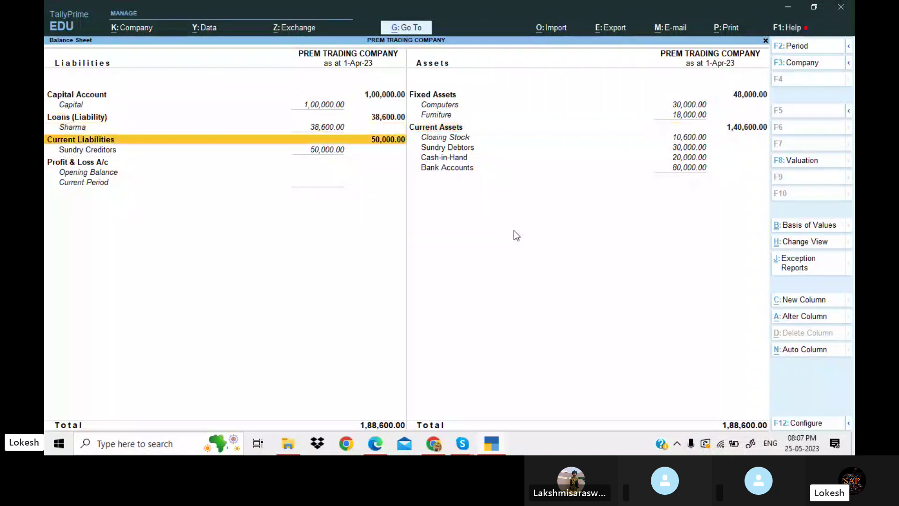
pyautogui.press('Down')
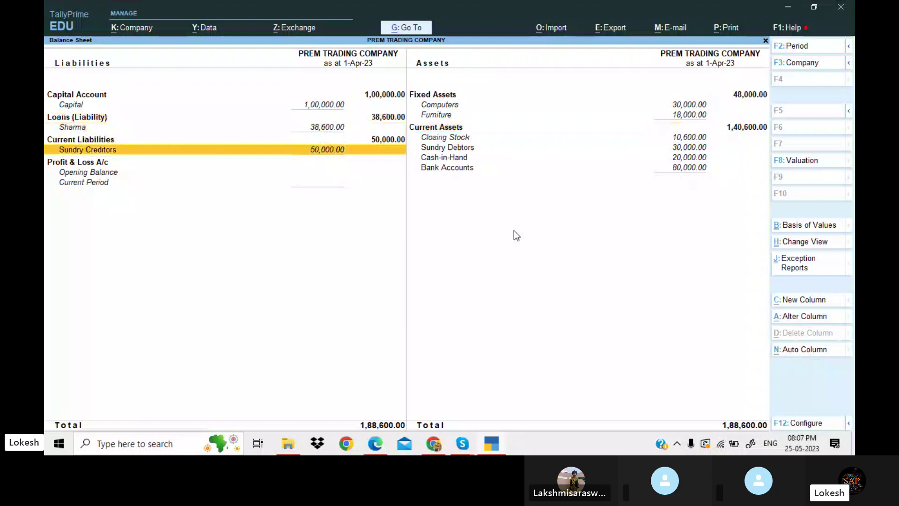
# Leave the Balance Sheet and start a new Purchase voucher, leaving the supplier invoice number blank
pyautogui.press('Escape')
pyautogui.press('Up')
pyautogui.press('Up')
pyautogui.press('Up')
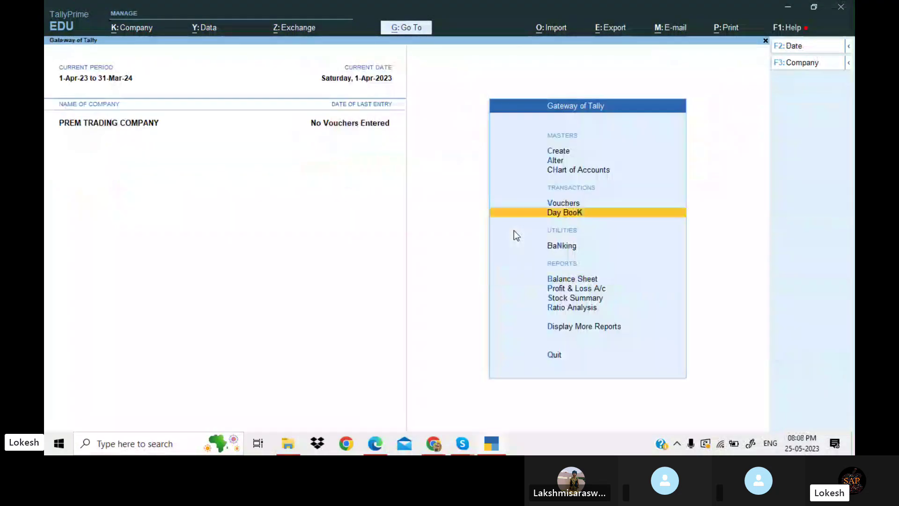
pyautogui.press('Return')
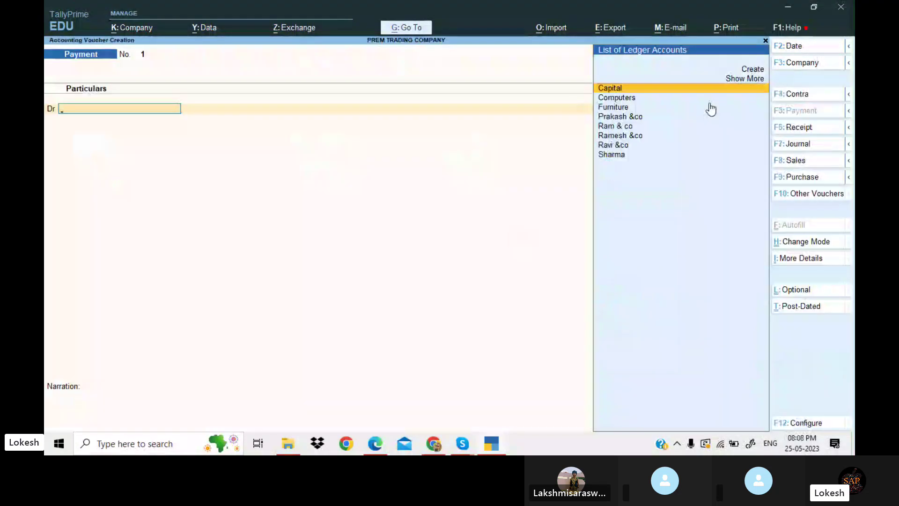
pyautogui.click(809, 177)
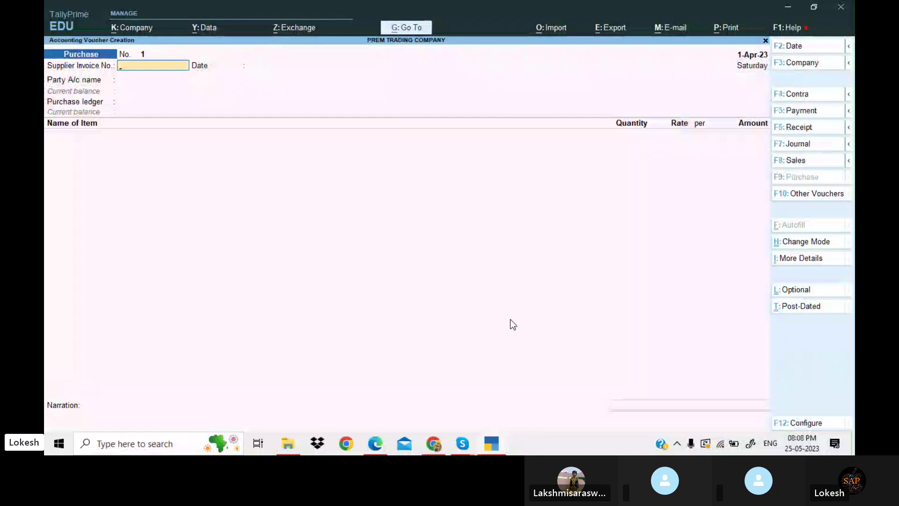
pyautogui.press('Return')
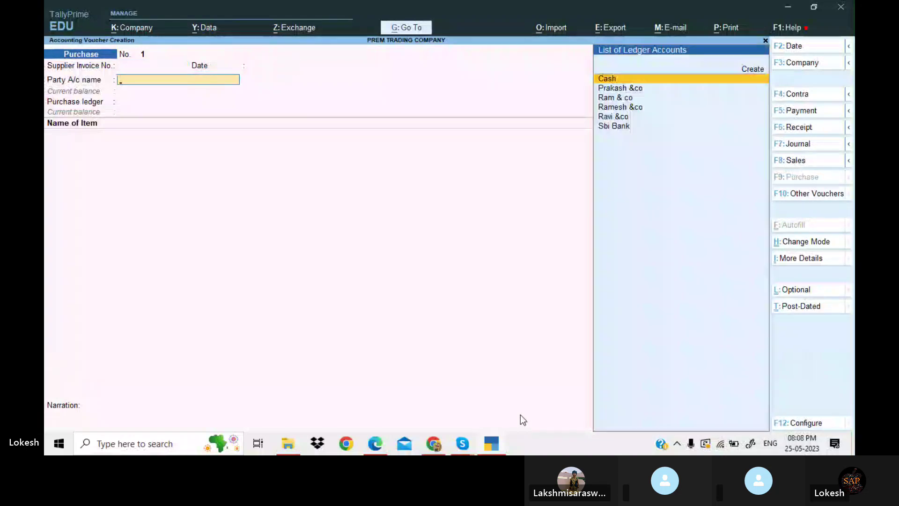
# Look up the first purchase transaction in the PDF and set the voucher date to 1-May-23
pyautogui.click(489, 450)
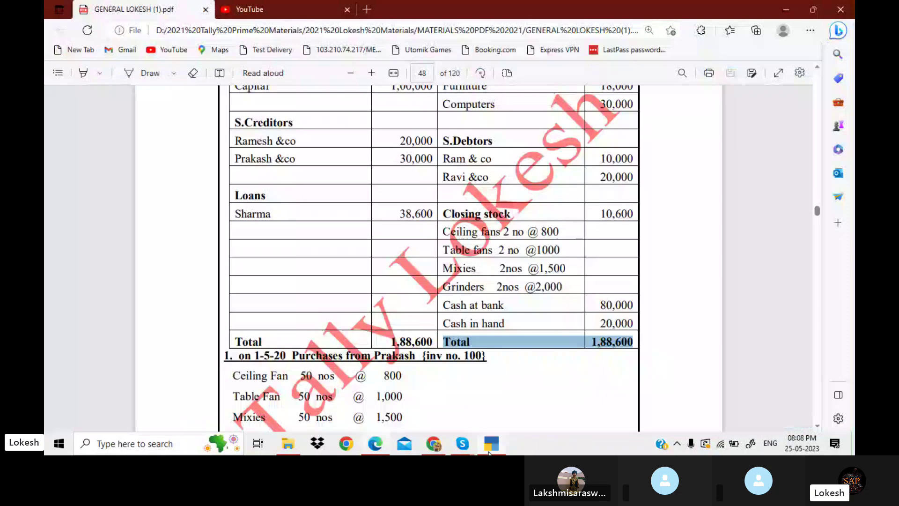
pyautogui.scroll(-3, 363, 226)
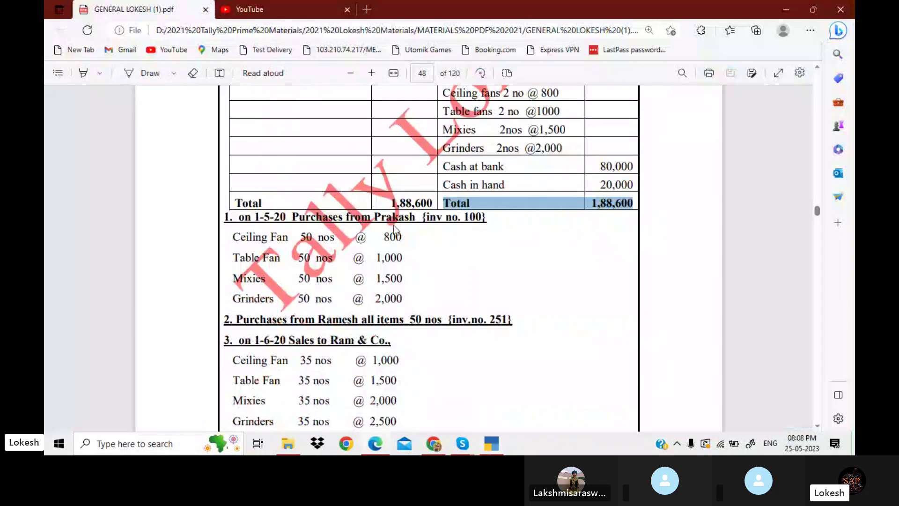
pyautogui.click(496, 443)
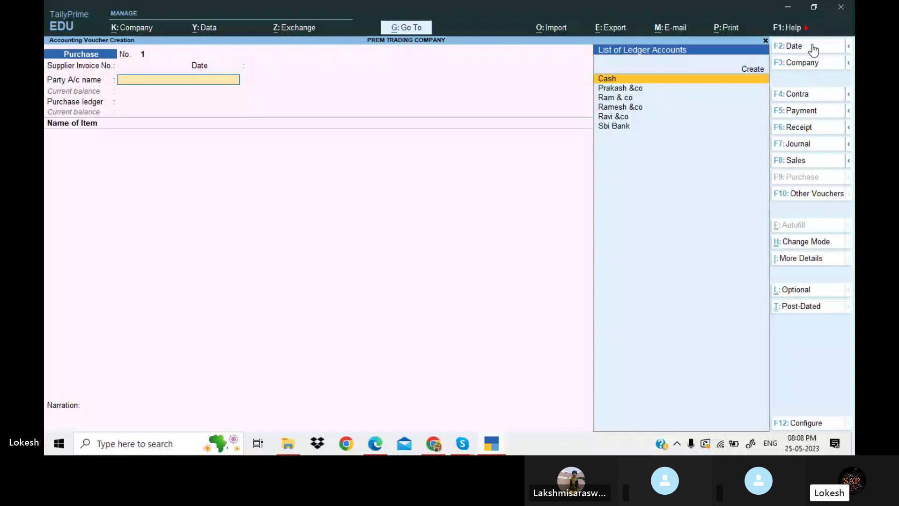
pyautogui.click(813, 49)
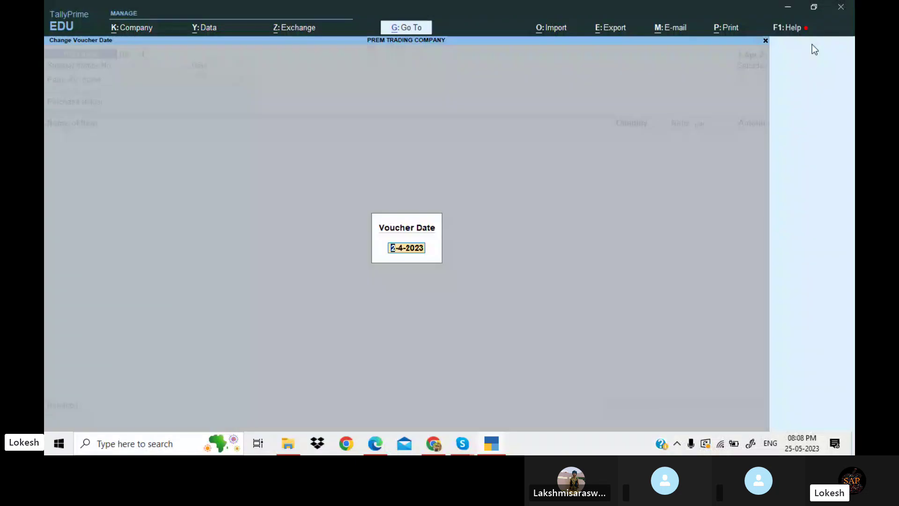
pyautogui.press('Return')
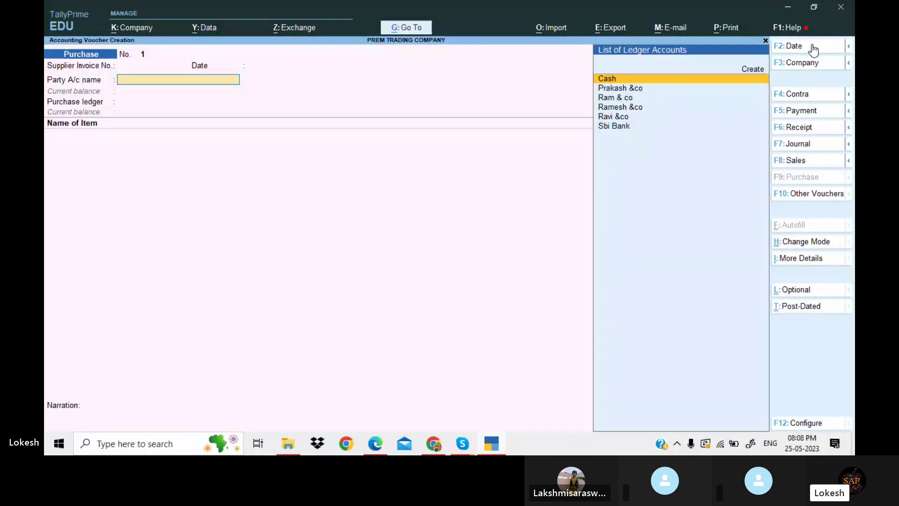
# Choose Prakash &co as the voucher's party account and accept the blank receipt and party details
pyautogui.press('Down')
pyautogui.press('Return')
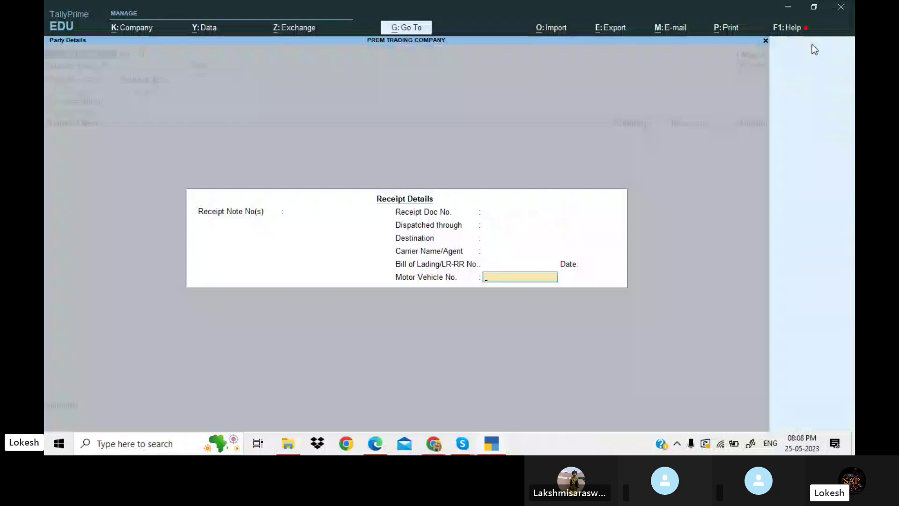
pyautogui.press('Return')
pyautogui.press('Return')
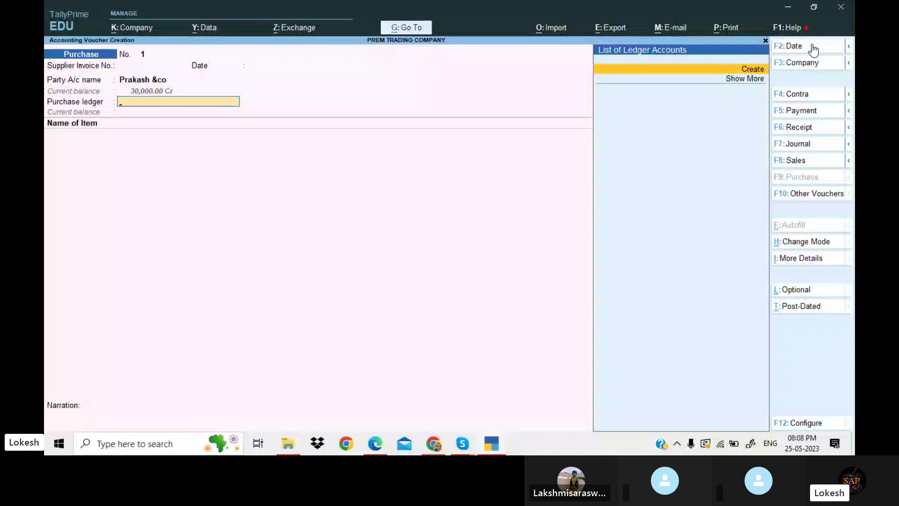
# Create a Purchase ledger under Purchase Accounts from within the voucher and use it as the purchase ledger
pyautogui.hotkey('alt', 'c')
pyautogui.write('Pur')
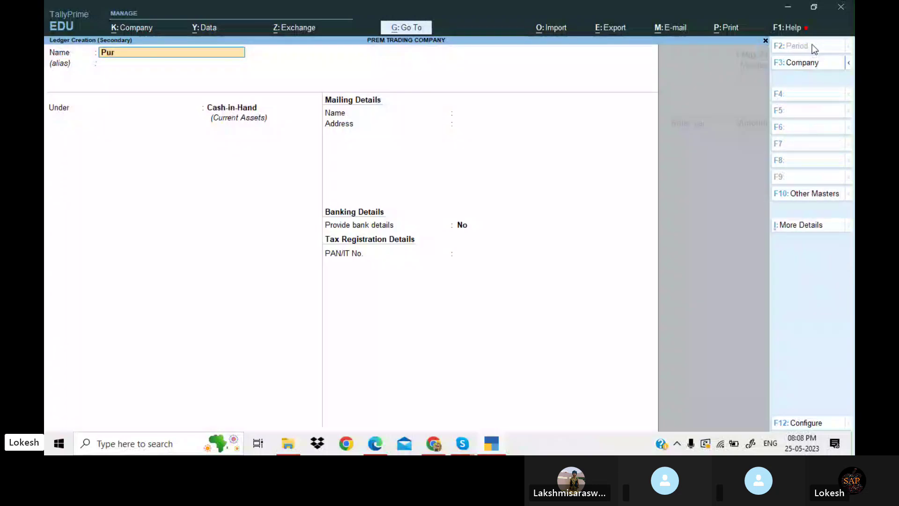
pyautogui.write('chase')
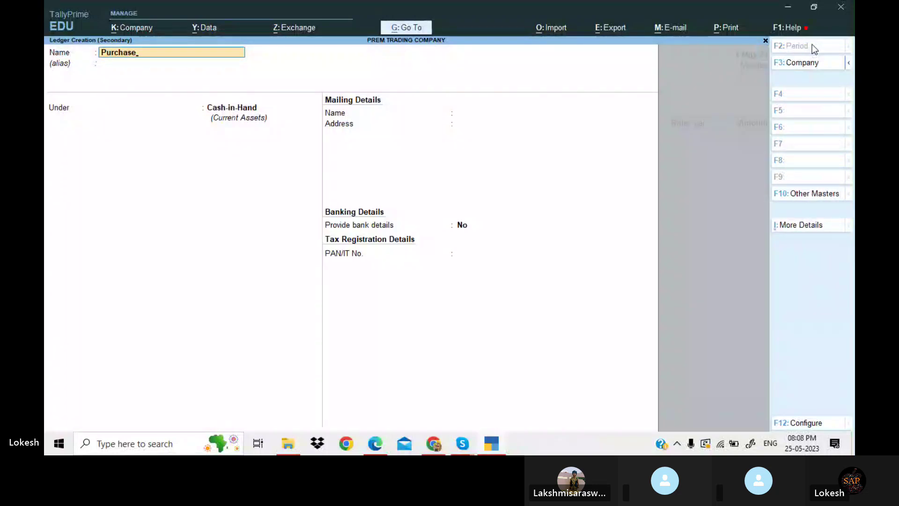
pyautogui.press('Return')
pyautogui.write('pur')
pyautogui.press('Return')
pyautogui.press('Return')
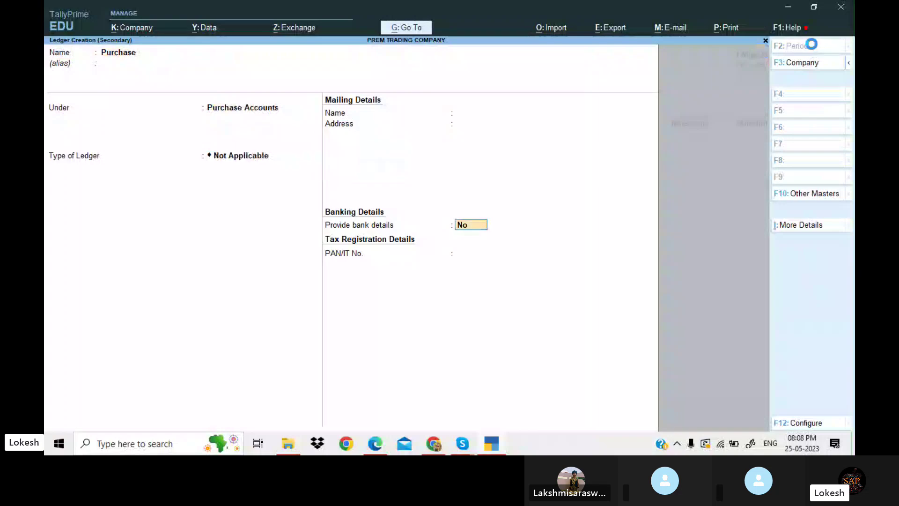
pyautogui.press('Return')
pyautogui.press('Return')
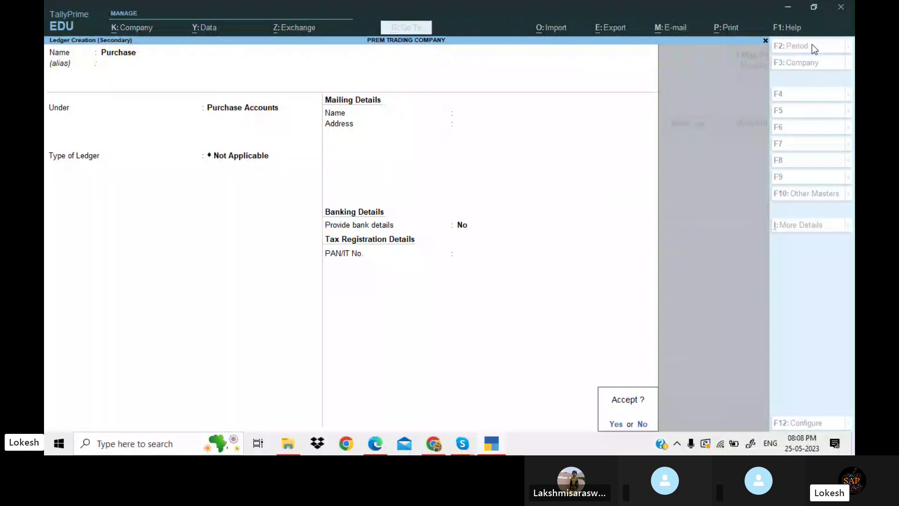
pyautogui.press('Return')
# Add Ceiling fans to the purchase voucher with the PDF's quantity of 50 nos at a rate of 800
pyautogui.click(496, 444)
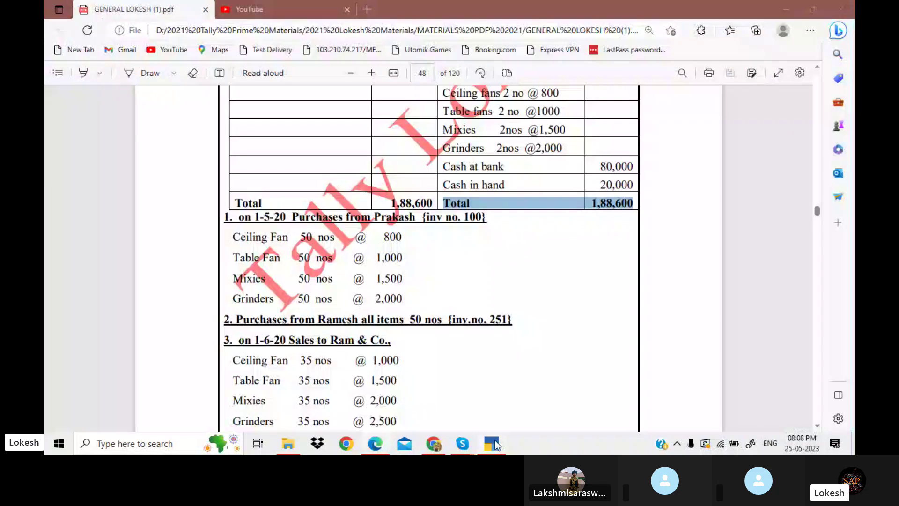
pyautogui.click(497, 445)
pyautogui.press('Return')
pyautogui.write('50')
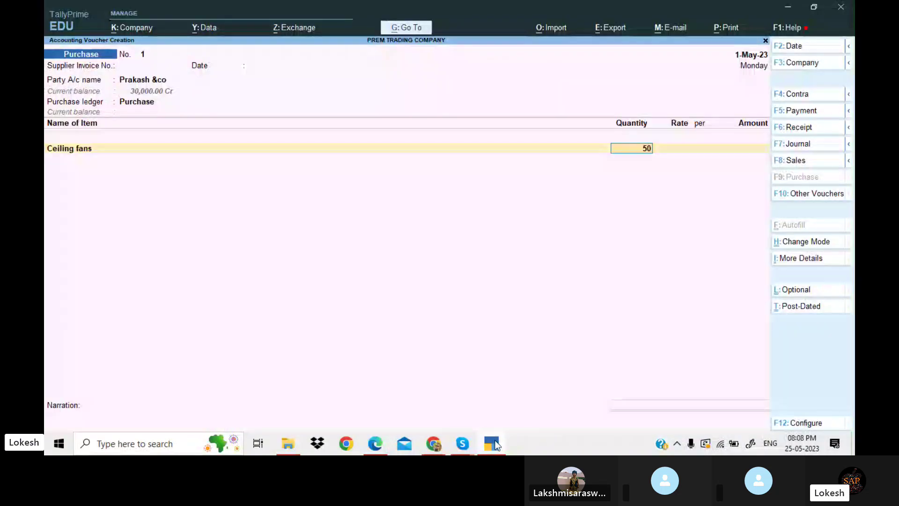
pyautogui.press('Return')
pyautogui.write('800')
pyautogui.press('Return')
pyautogui.press('Return')
pyautogui.press('Return')
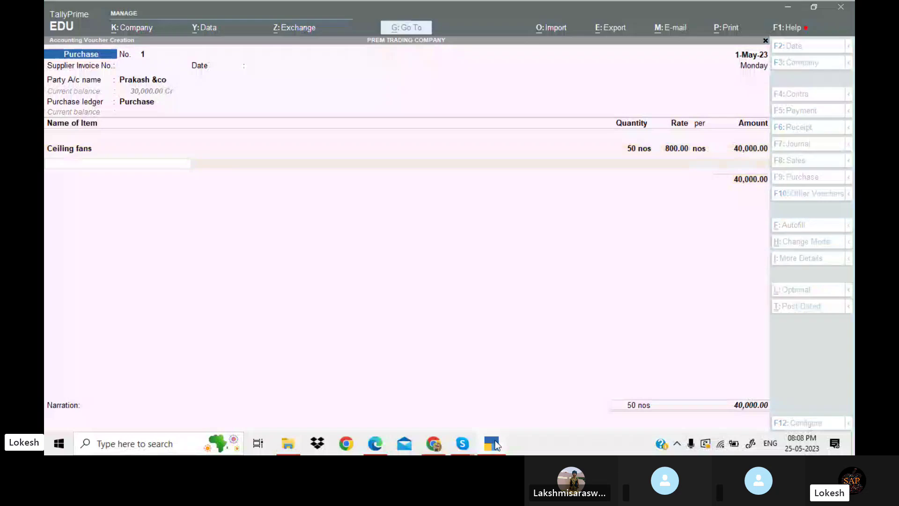
# Add Table fans to the purchase voucher with the PDF's quantity of 50 nos at a rate of 1,000
pyautogui.click(496, 445)
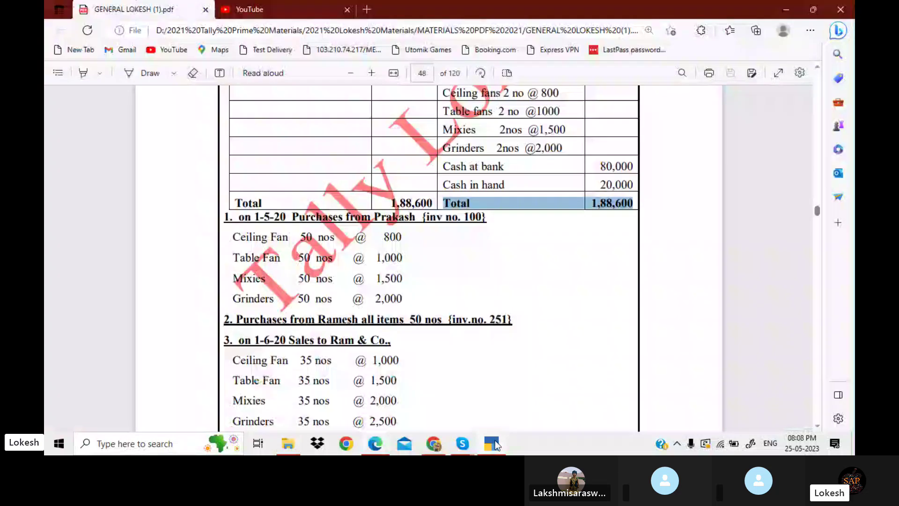
pyautogui.click(497, 445)
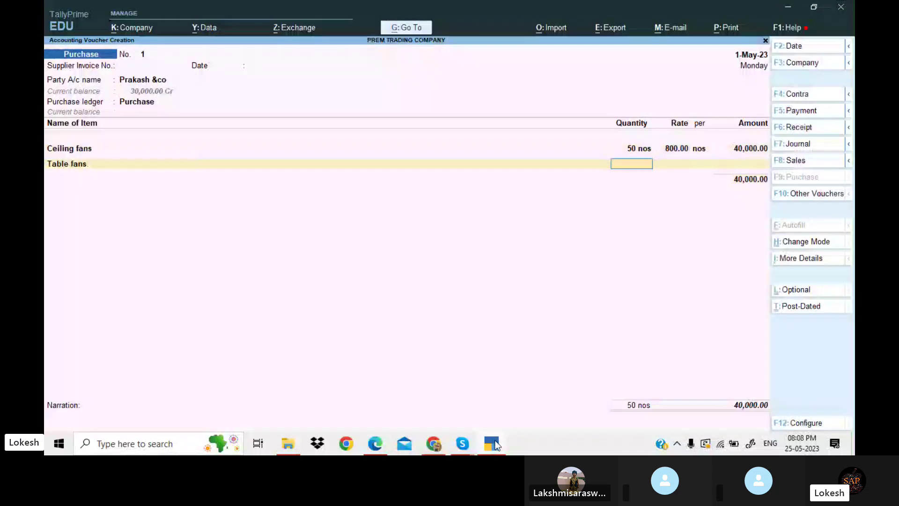
pyautogui.click(496, 445)
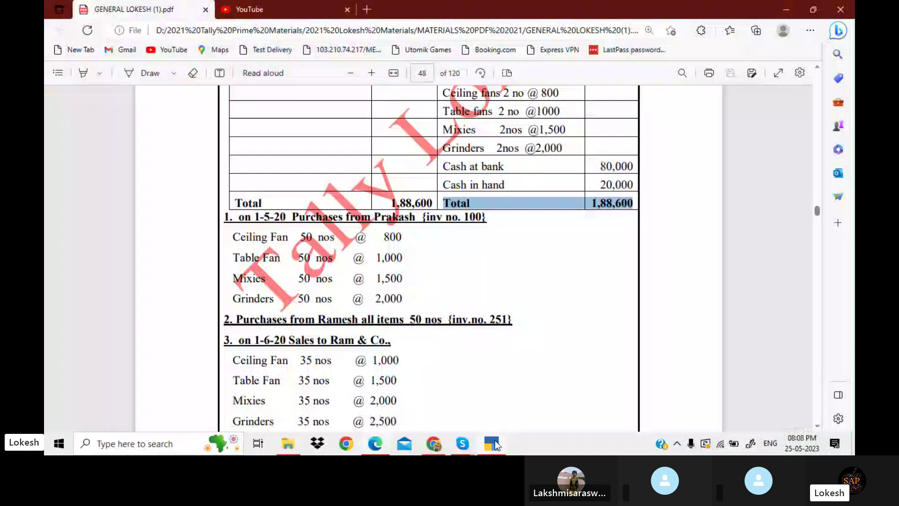
pyautogui.click(496, 445)
pyautogui.write('50')
pyautogui.press('Return')
pyautogui.write('1000')
pyautogui.press('Return')
pyautogui.press('Return')
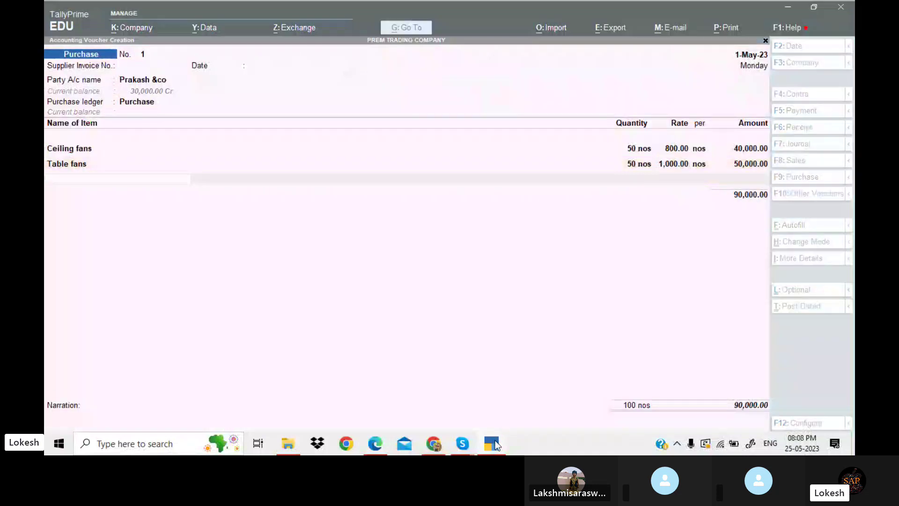
# Add Mixies to the purchase voucher with a quantity of 50 nos at a rate of 1,500
pyautogui.write('m')
pyautogui.press('Return')
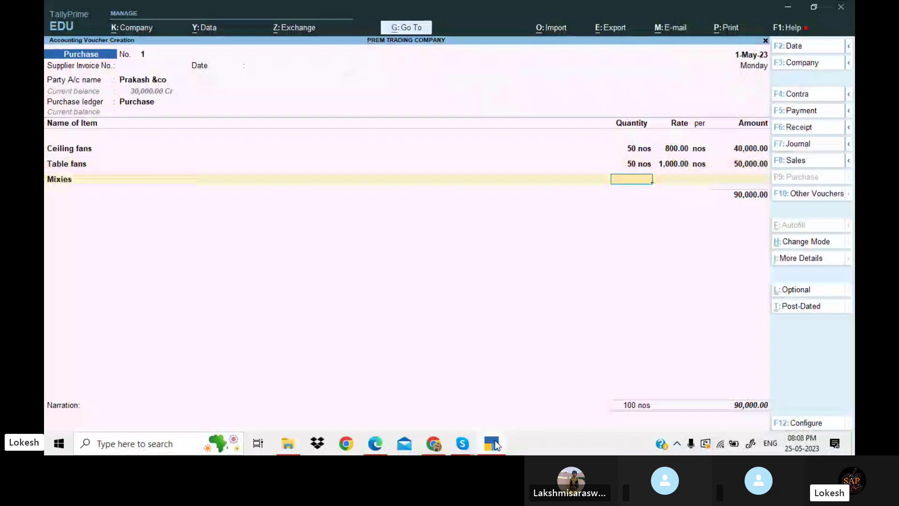
pyautogui.write('5')
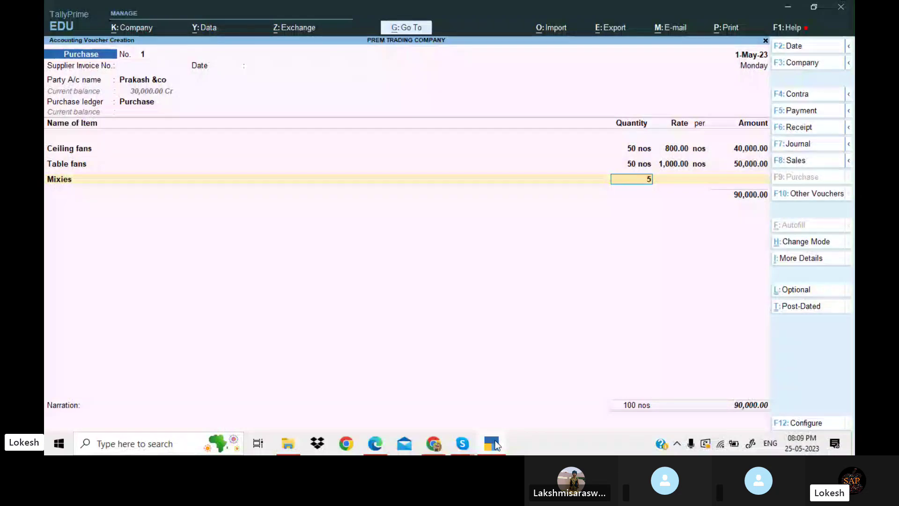
pyautogui.write('0')
pyautogui.press('Return')
pyautogui.write('1500')
pyautogui.press('Return')
pyautogui.press('Return')
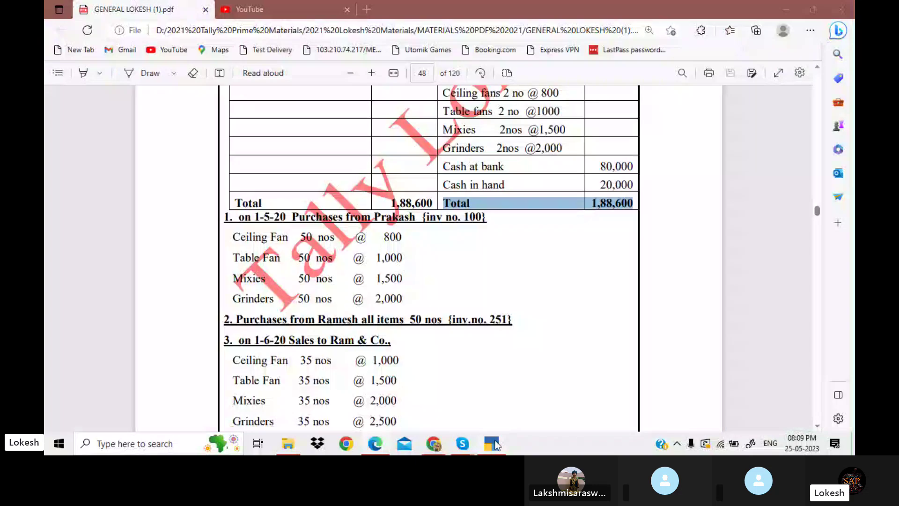
# Add Grinders to the purchase voucher with the PDF's quantity of 50 nos at a rate of 2,000
pyautogui.click(492, 444)
pyautogui.write('g')
pyautogui.press('Return')
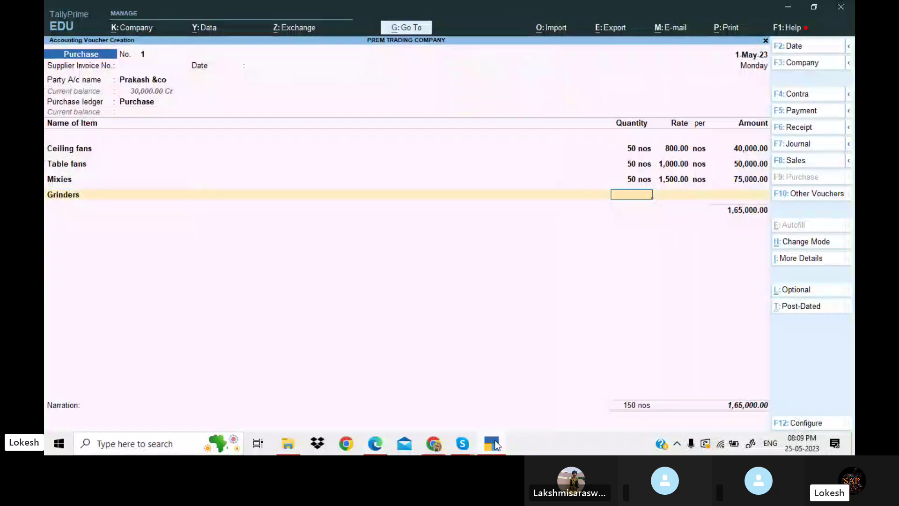
pyautogui.click(496, 444)
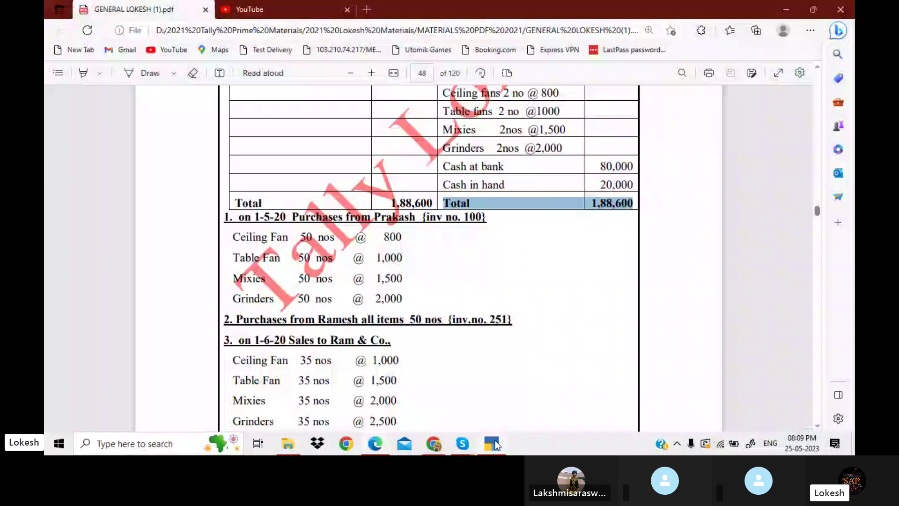
pyautogui.click(496, 445)
pyautogui.write('50')
pyautogui.press('Return')
pyautogui.write('2,000')
pyautogui.press('Return')
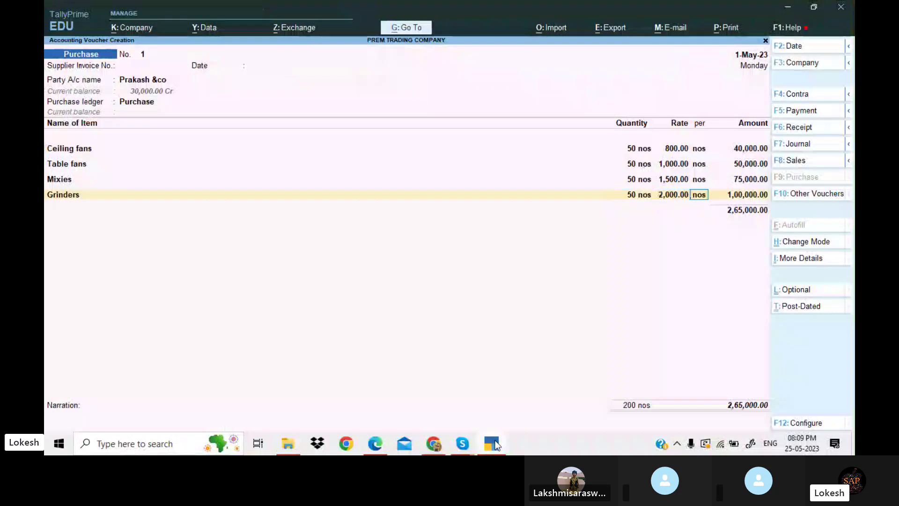
# Close the item list and save the Prakash &co purchase voucher without a narration
pyautogui.press('Return')
pyautogui.press('Return')
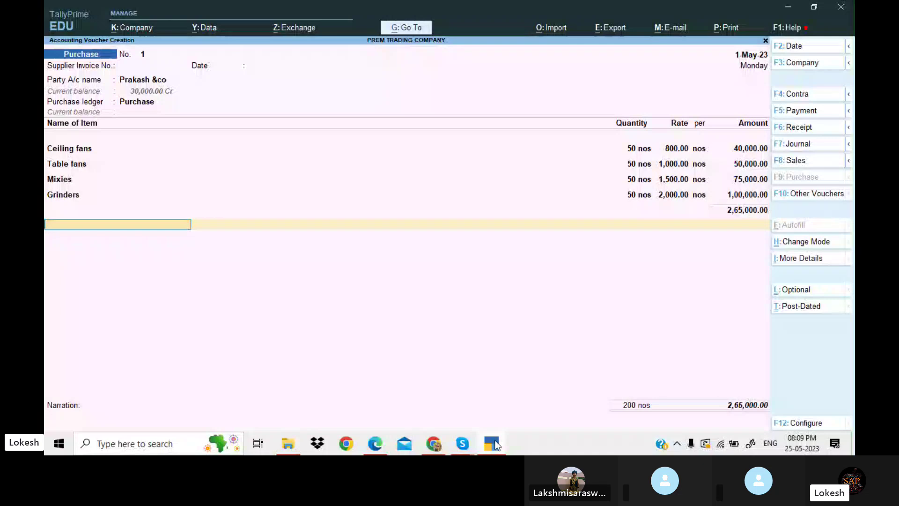
pyautogui.press('Return')
pyautogui.press('Return')
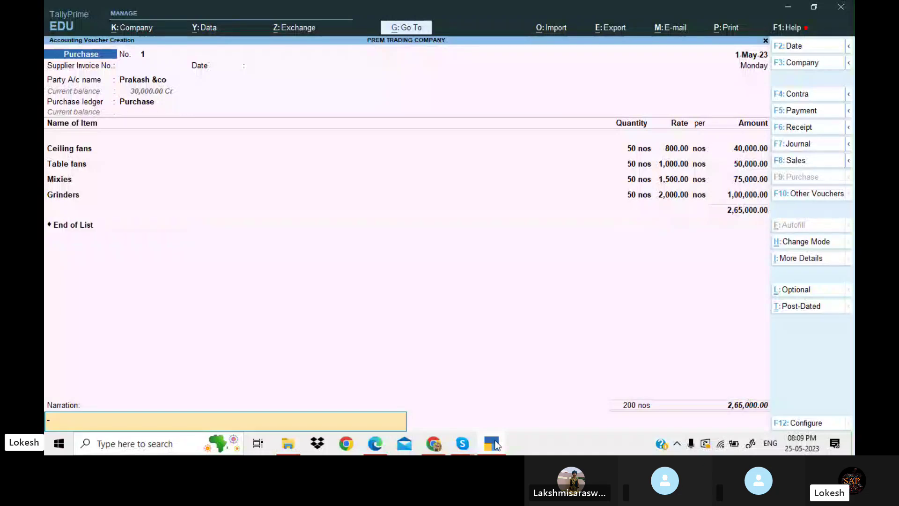
pyautogui.press('Return')
pyautogui.press('Return')
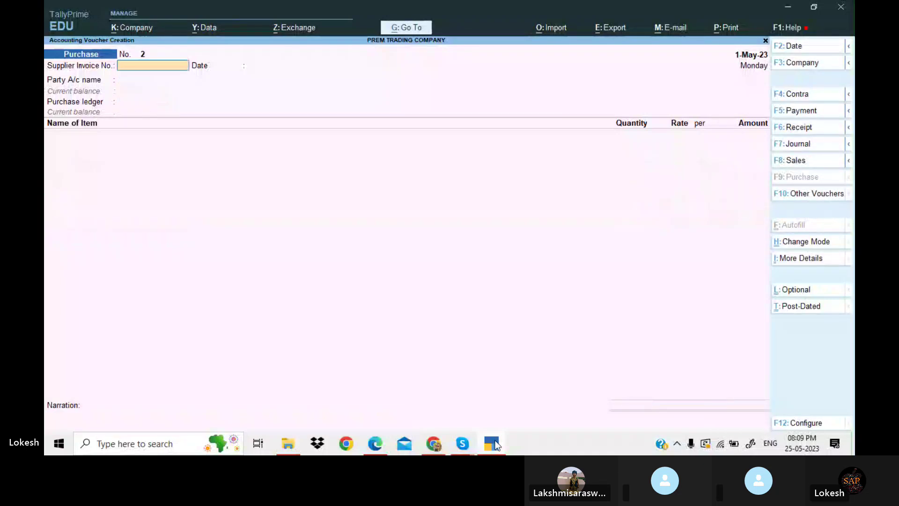
# Check the PDF's second transaction and select Ramesh &co as the party in the new purchase voucher, leaving the supplier invoice number blank
pyautogui.click(497, 444)
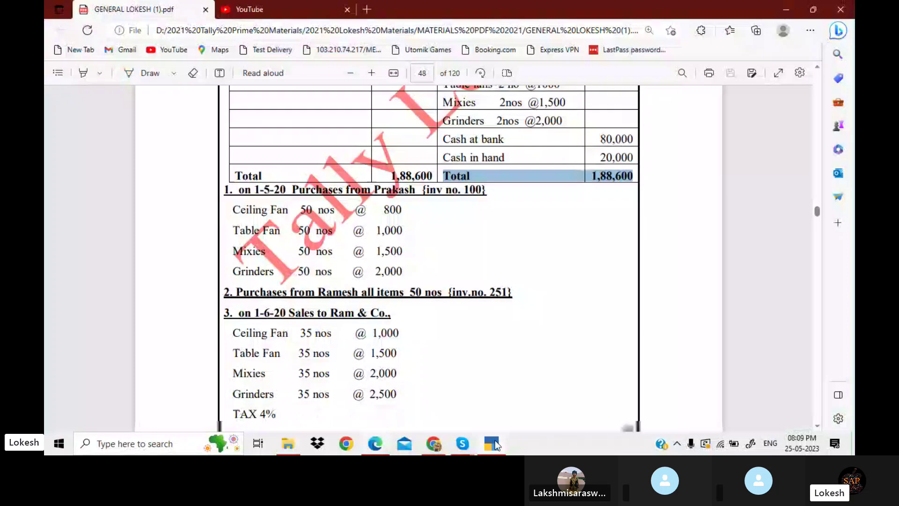
pyautogui.scroll(-1, 443, 282)
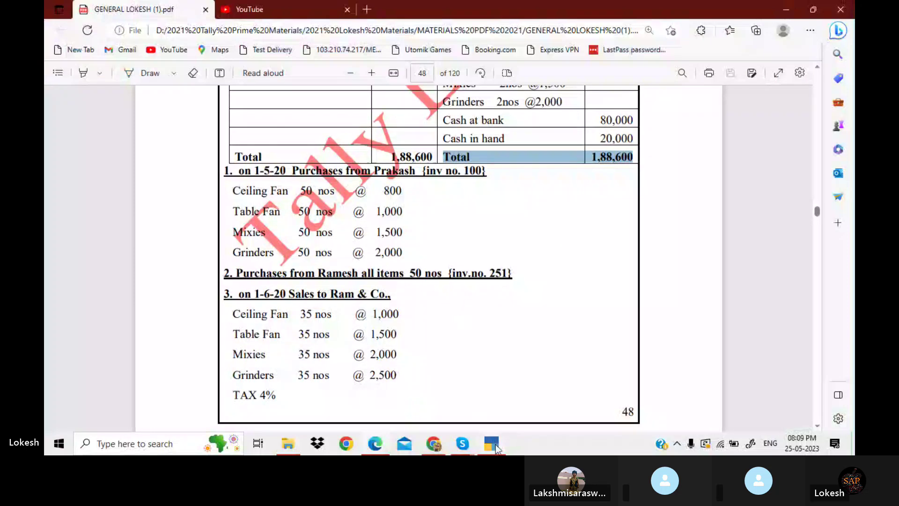
pyautogui.click(497, 447)
pyautogui.press('Return')
pyautogui.press('Return')
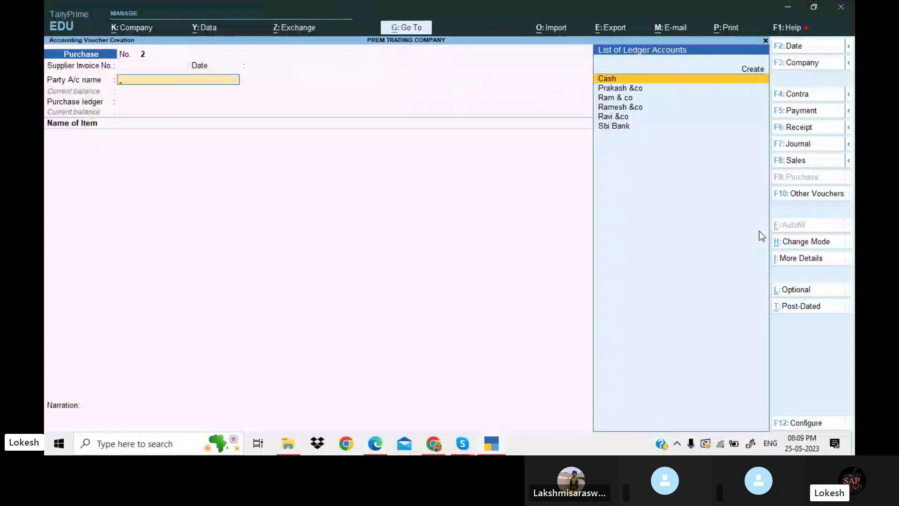
pyautogui.press('Down')
pyautogui.press('Down')
pyautogui.press('Down')
pyautogui.press('Return')
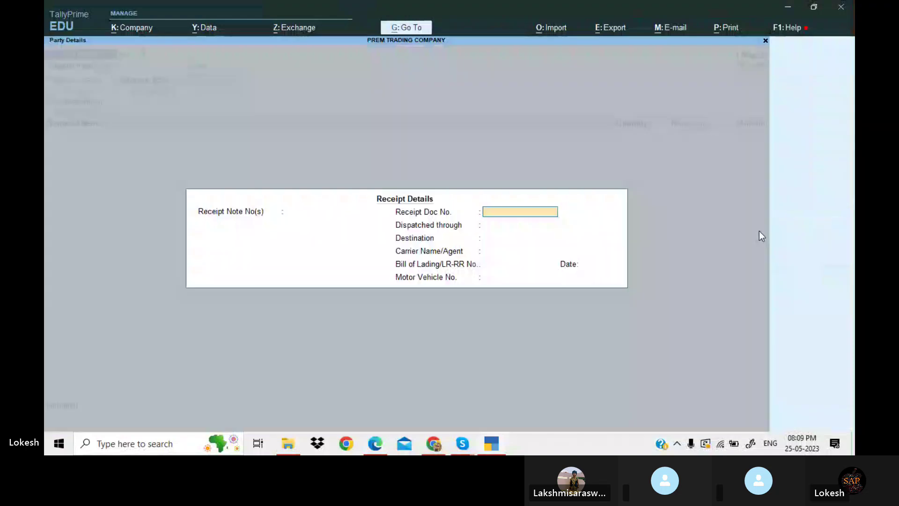
# Accept blank receipt details and the default party details, and set Purchase as the voucher's purchase ledger
pyautogui.press('Return')
pyautogui.press('Return')
pyautogui.press('Return')
pyautogui.press('Return')
pyautogui.press('Return')
pyautogui.press('Return')
pyautogui.press('Return')
pyautogui.press('Return')
pyautogui.press('Return')
pyautogui.press('Return')
pyautogui.press('Return')
pyautogui.press('Return')
pyautogui.press('Return')
pyautogui.press('Return')
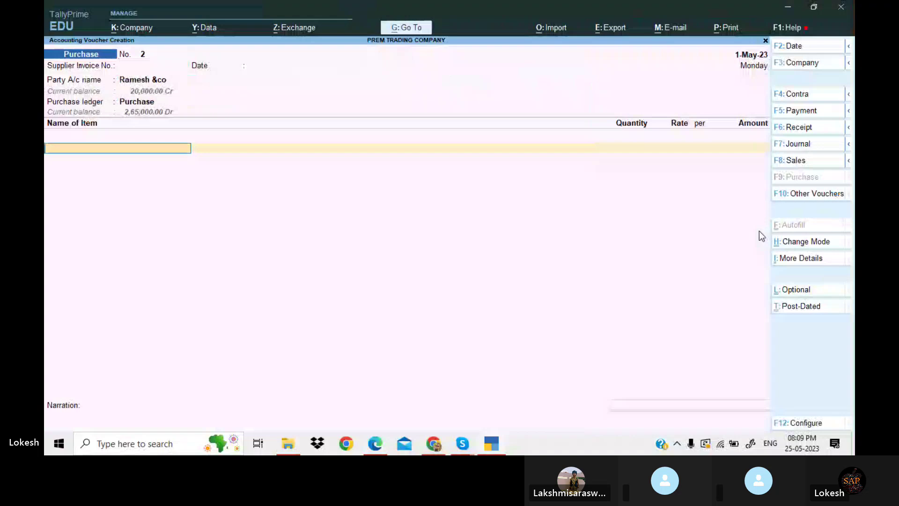
# Add Ceiling fans to the Ramesh &co purchase voucher with the PDF's quantity of 50 nos at a rate of 800
pyautogui.press('Return')
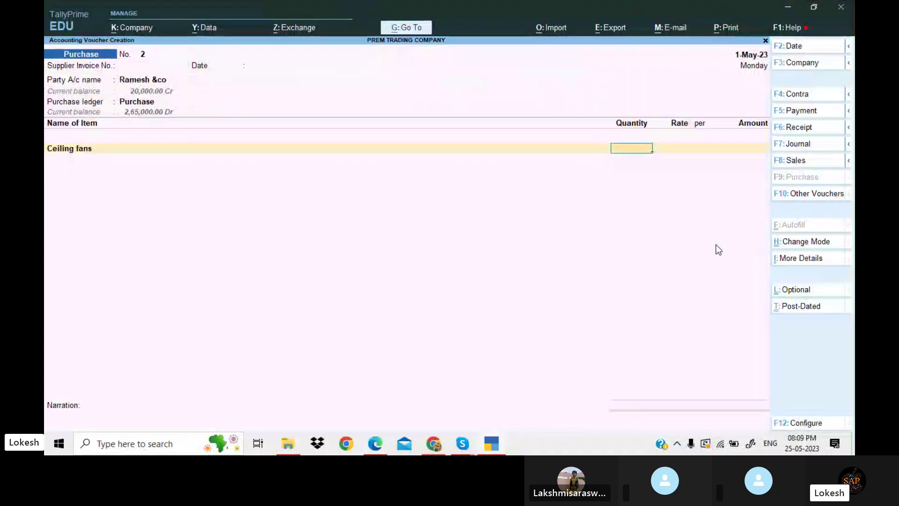
pyautogui.click(491, 445)
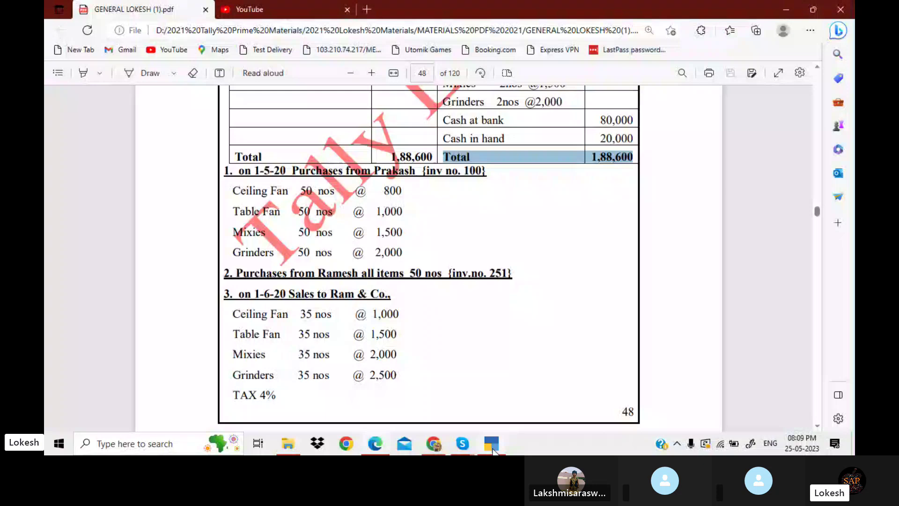
pyautogui.click(492, 445)
pyautogui.press('Return')
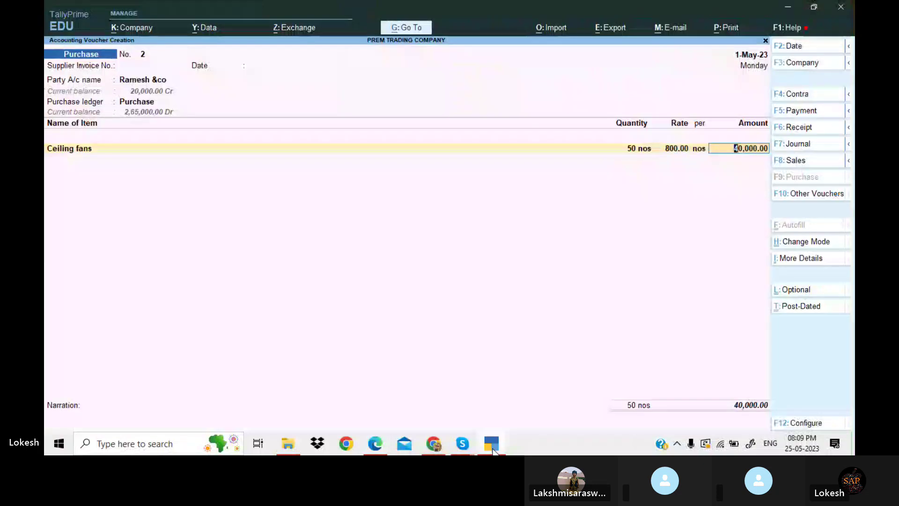
pyautogui.press('Return')
# Add Table fans to the Ramesh &co purchase voucher with a quantity of 50 nos at a rate of 1,000
pyautogui.click(493, 449)
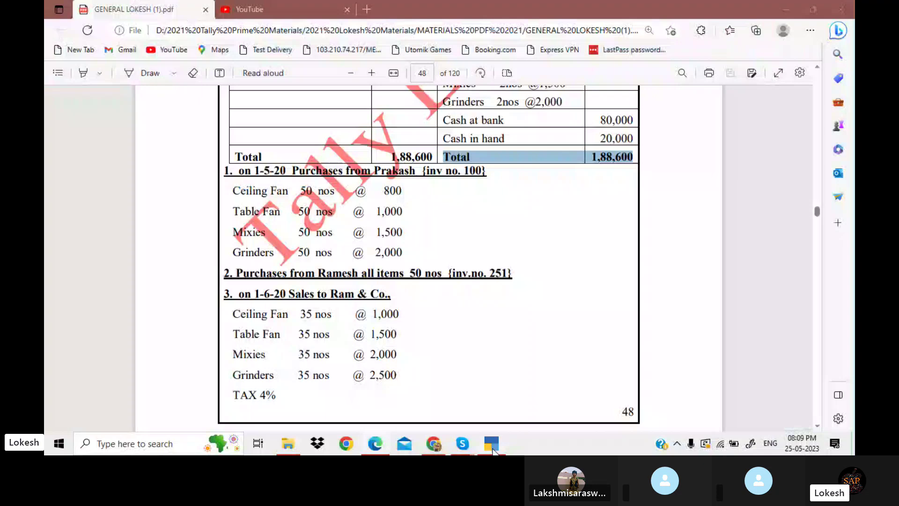
pyautogui.click(493, 450)
pyautogui.write('50')
pyautogui.press('Return')
pyautogui.write('1000')
pyautogui.press('Return')
pyautogui.press('Return')
pyautogui.press('Return')
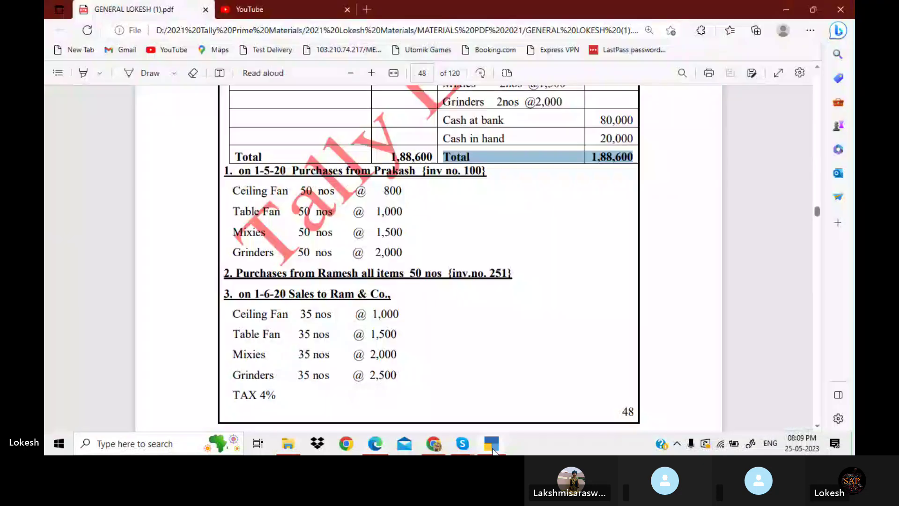
# Add Mixies to the Ramesh &co purchase voucher with a quantity of 50 nos at a rate of 1,500
pyautogui.click(493, 450)
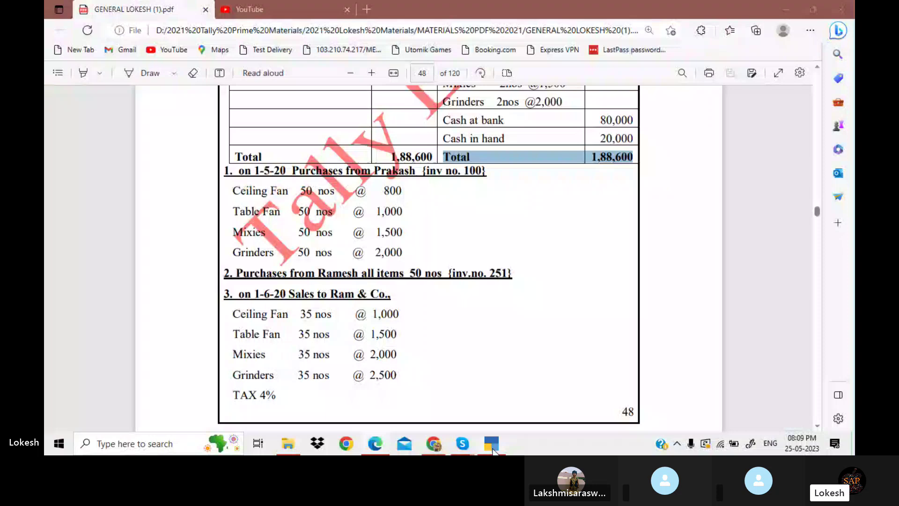
pyautogui.click(493, 450)
pyautogui.write('M')
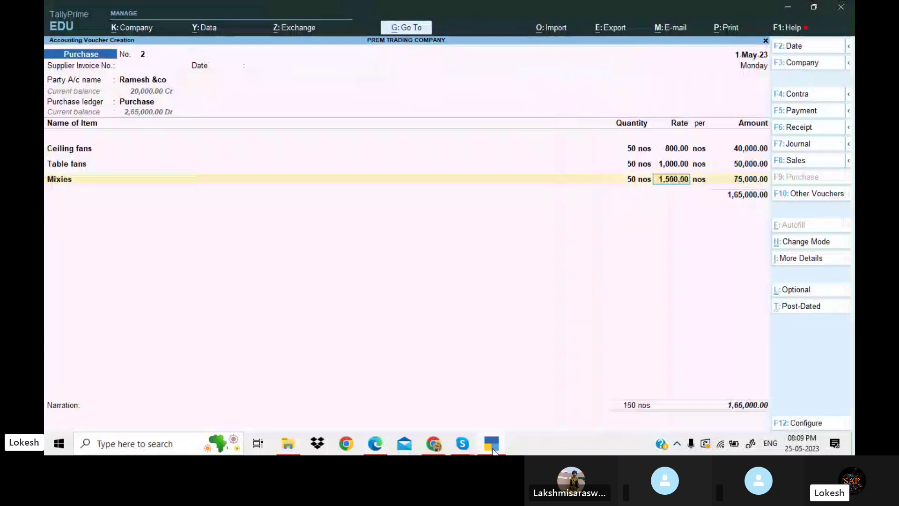
pyautogui.press('Return')
pyautogui.press('Return')
pyautogui.press('Return')
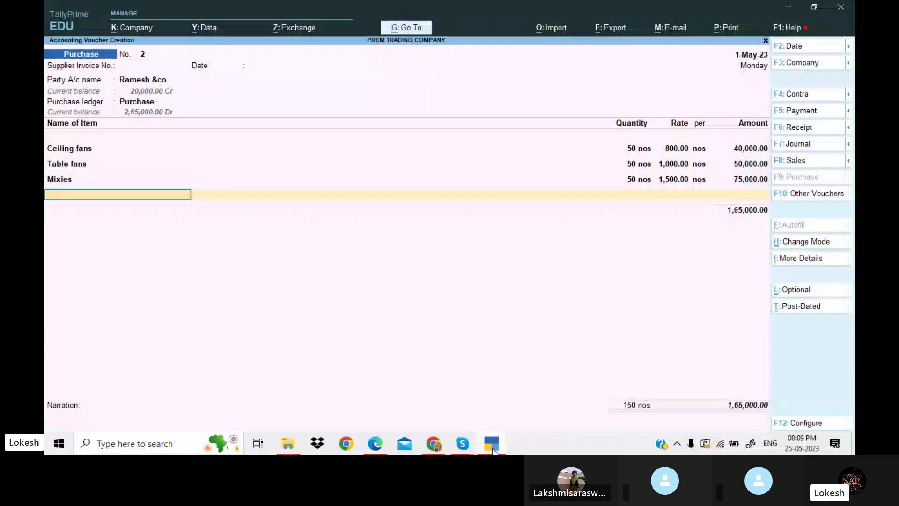
# Add Grinders to the Ramesh &co purchase voucher with 50 nos at a rate of 2,000, and save the voucher without a narration
pyautogui.click(493, 450)
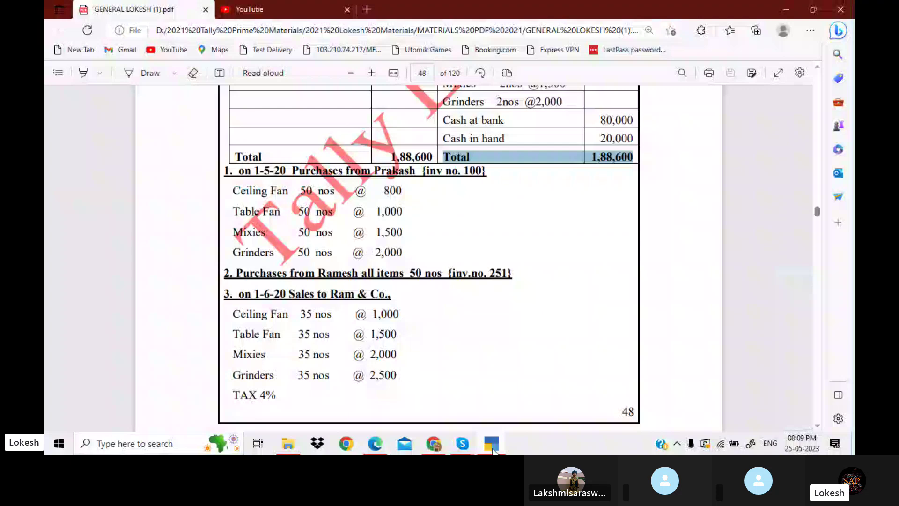
pyautogui.click(493, 450)
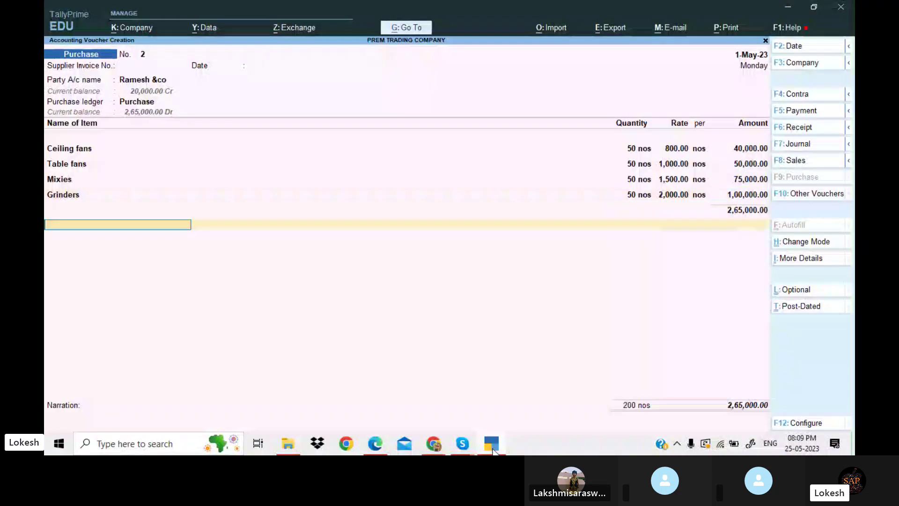
pyautogui.press('Return')
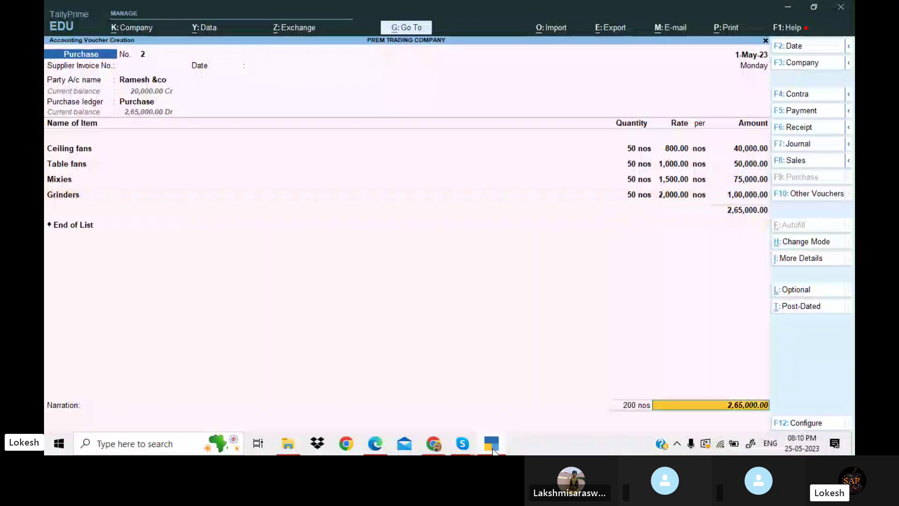
pyautogui.press('Return')
pyautogui.press('Return')
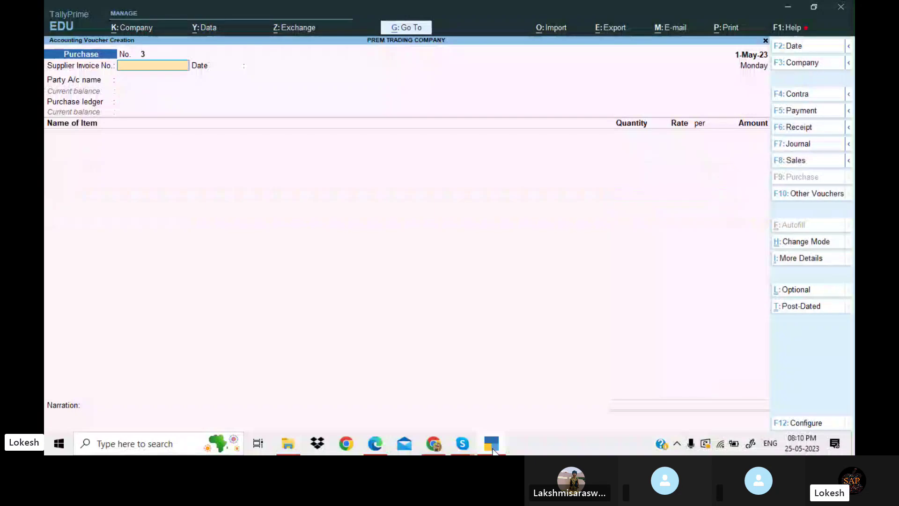
# Check the PDF's third transaction and start a sales voucher dated 1-6
pyautogui.click(494, 450)
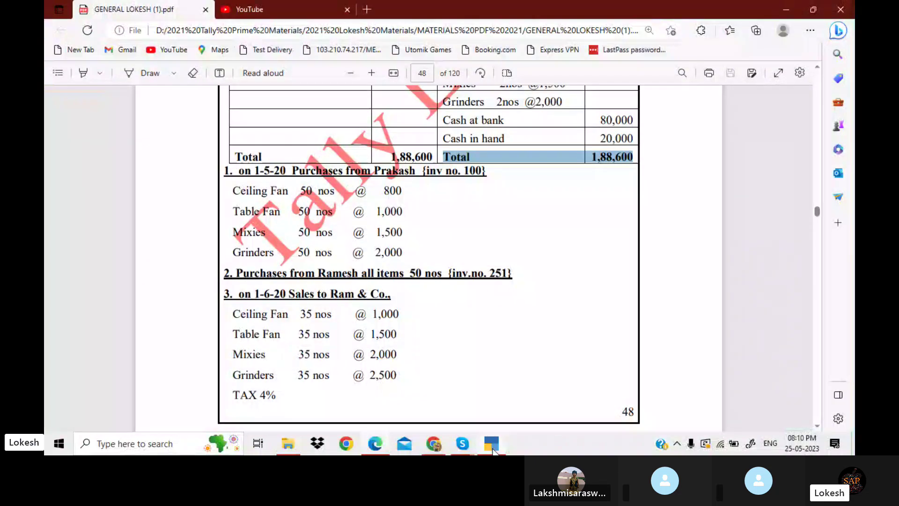
pyautogui.scroll(-1, 493, 451)
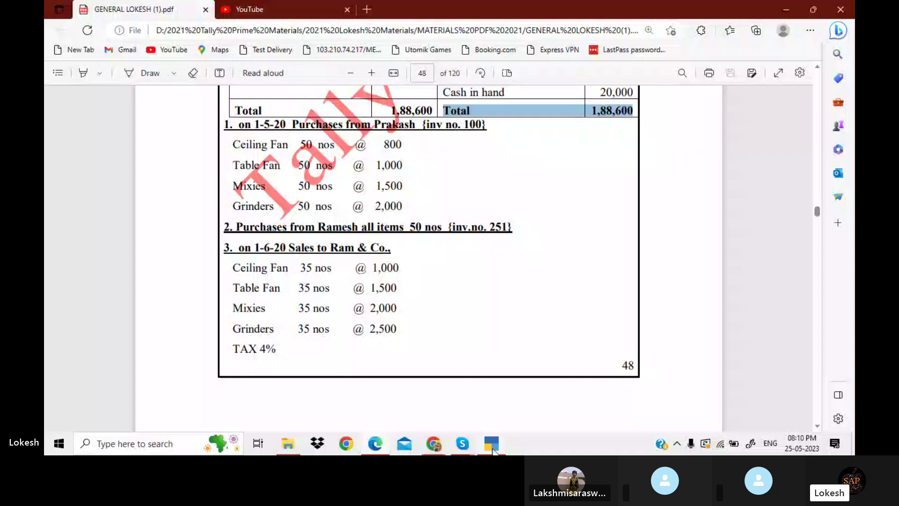
pyautogui.click(491, 443)
pyautogui.write('1-6')
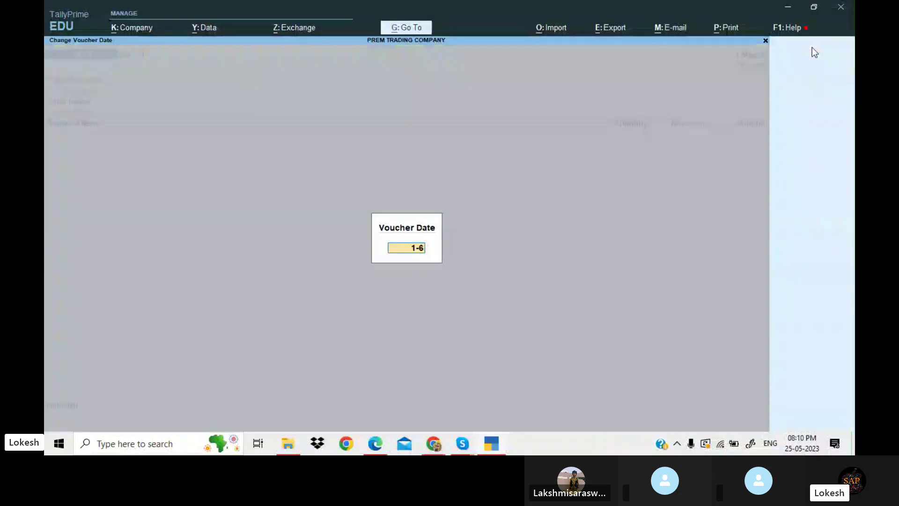
pyautogui.press('Return')
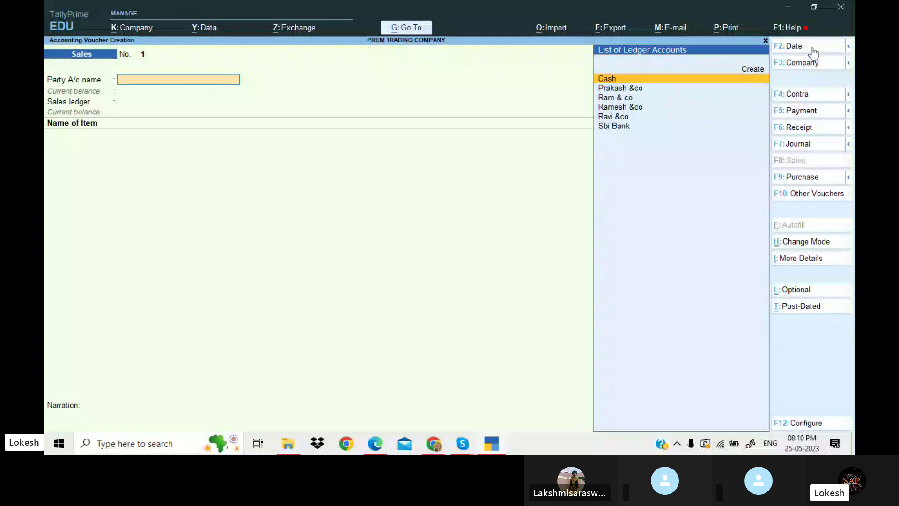
# Select Ram & co from the PDF as the party of the sales voucher
pyautogui.click(491, 445)
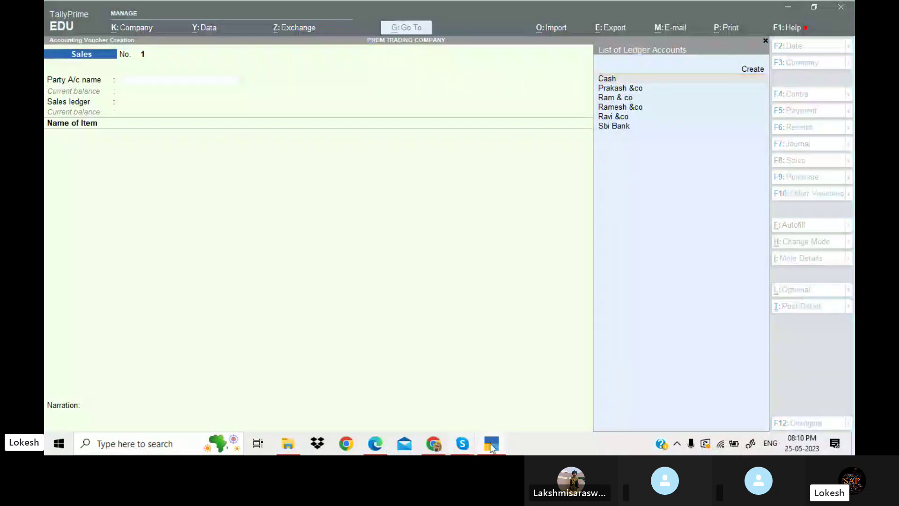
pyautogui.click(491, 445)
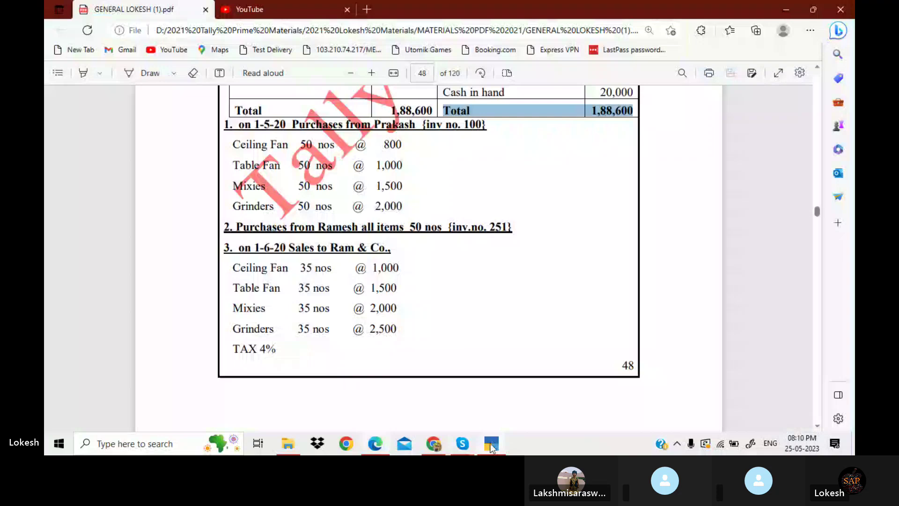
pyautogui.click(491, 448)
pyautogui.press('Return')
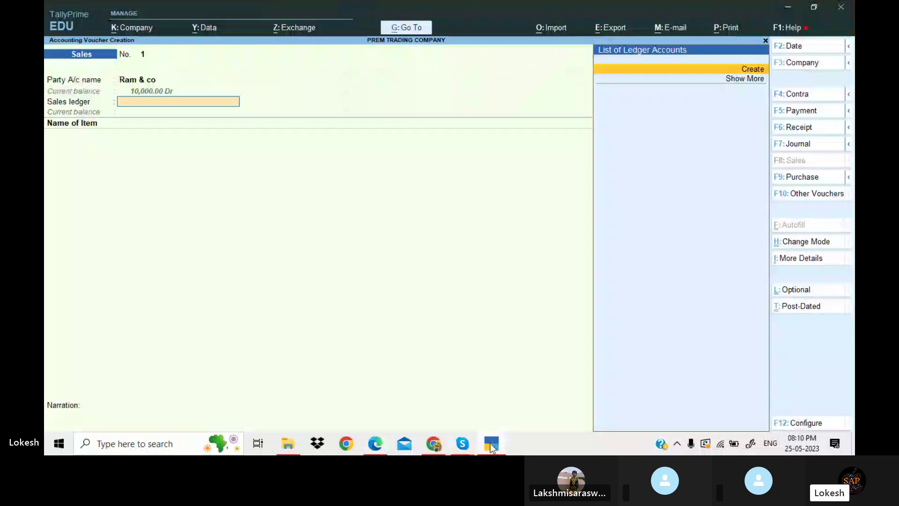
# Create a ledger named Sales under Sales Accounts and use it as the voucher's sales ledger
pyautogui.write('Sa')
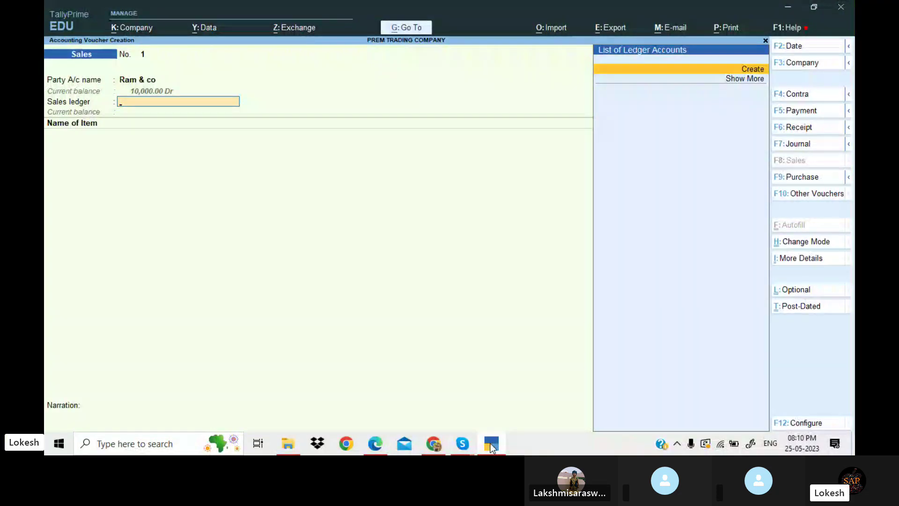
pyautogui.hotkey('alt', 'c')
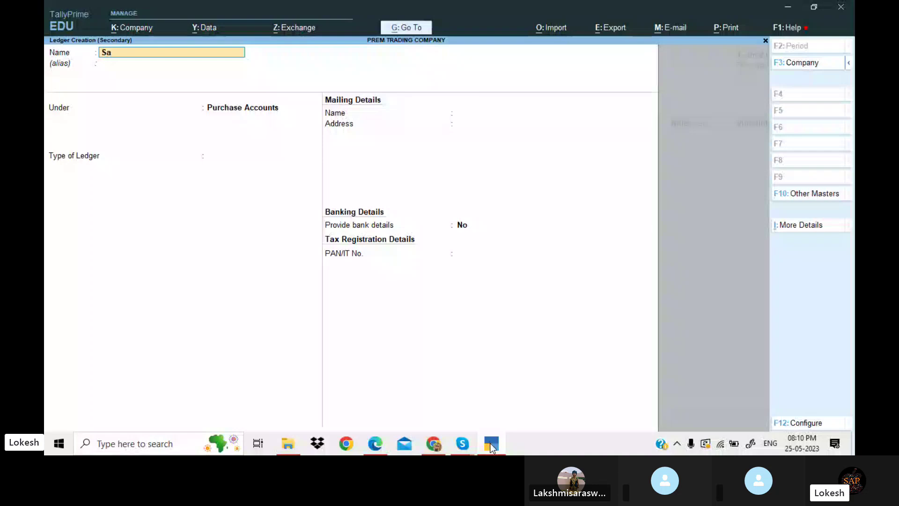
pyautogui.write('les')
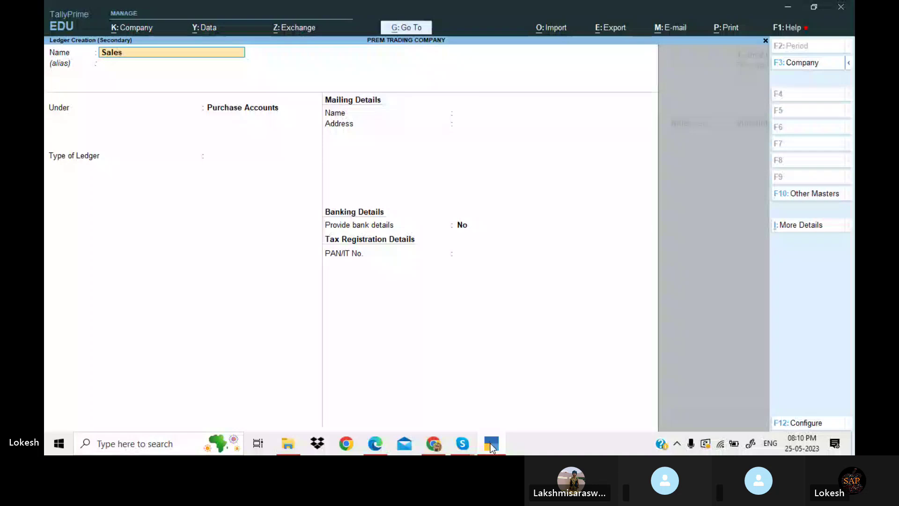
pyautogui.press('Return')
pyautogui.press('Return')
pyautogui.press('Return')
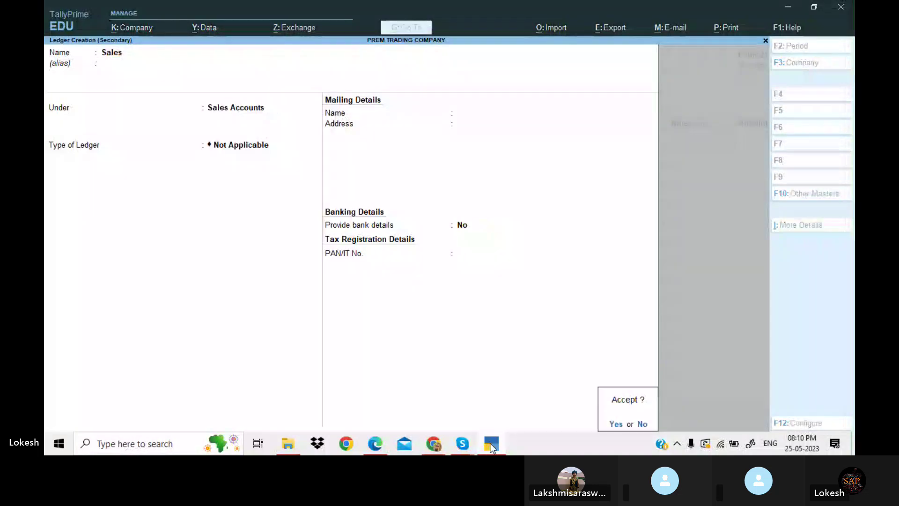
pyautogui.press('Return')
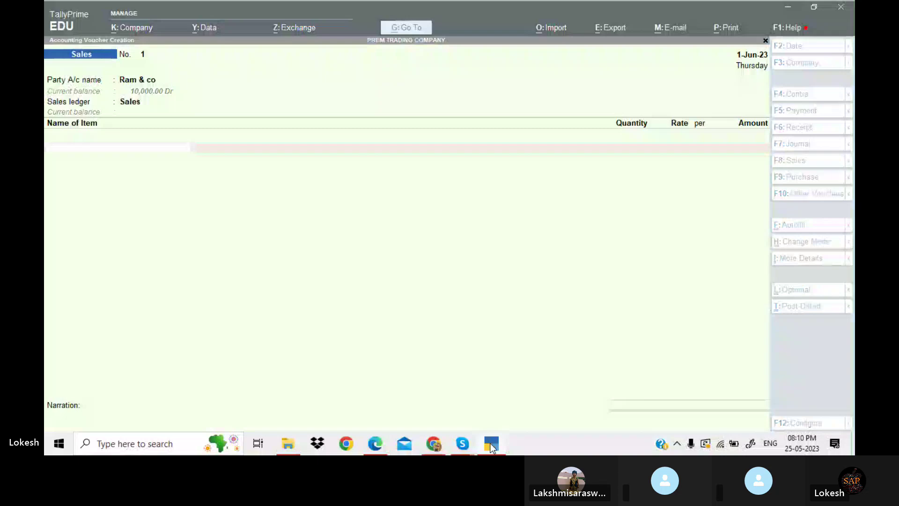
# Add Ceiling fans to the Ram & co sales voucher with 35 nos at a rate of 1,000, following the PDF
pyautogui.click(491, 448)
pyautogui.click(491, 448)
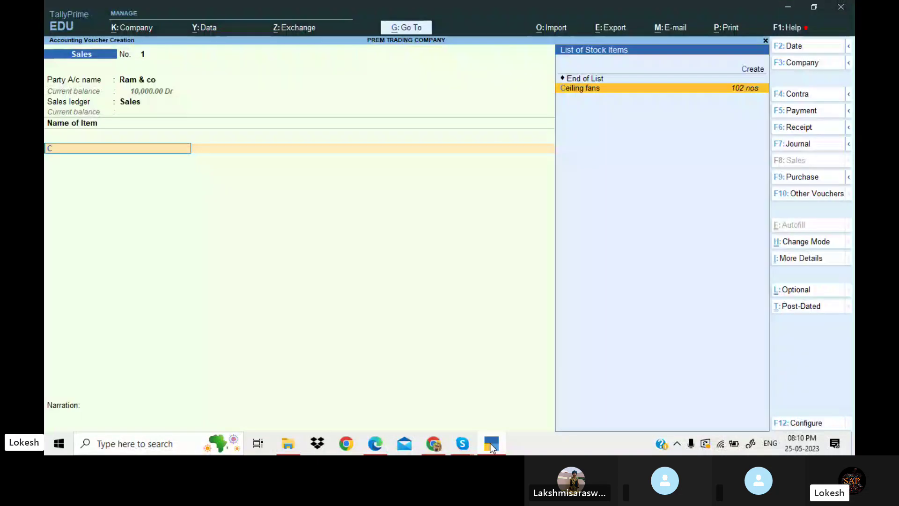
pyautogui.press('Return')
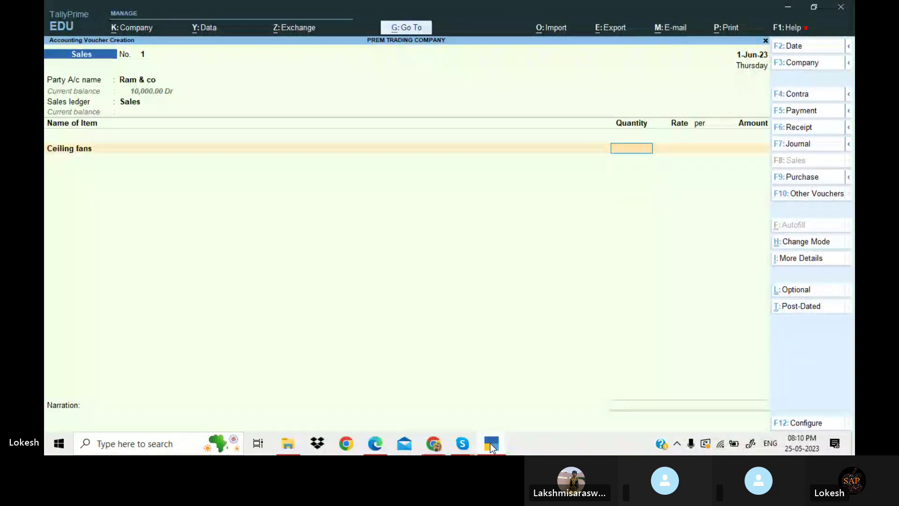
pyautogui.click(492, 449)
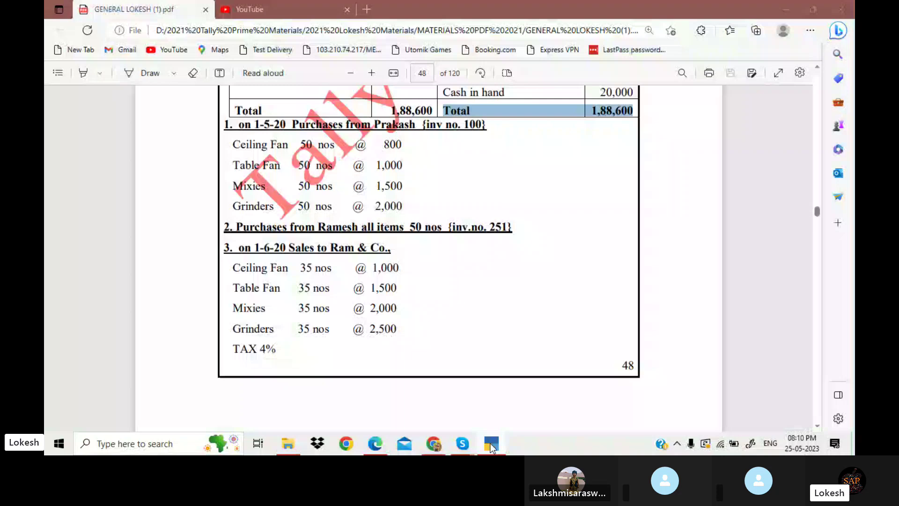
pyautogui.click(491, 448)
pyautogui.write('35')
pyautogui.press('Return')
pyautogui.write('1000')
pyautogui.press('Return')
pyautogui.press('Return')
pyautogui.press('Return')
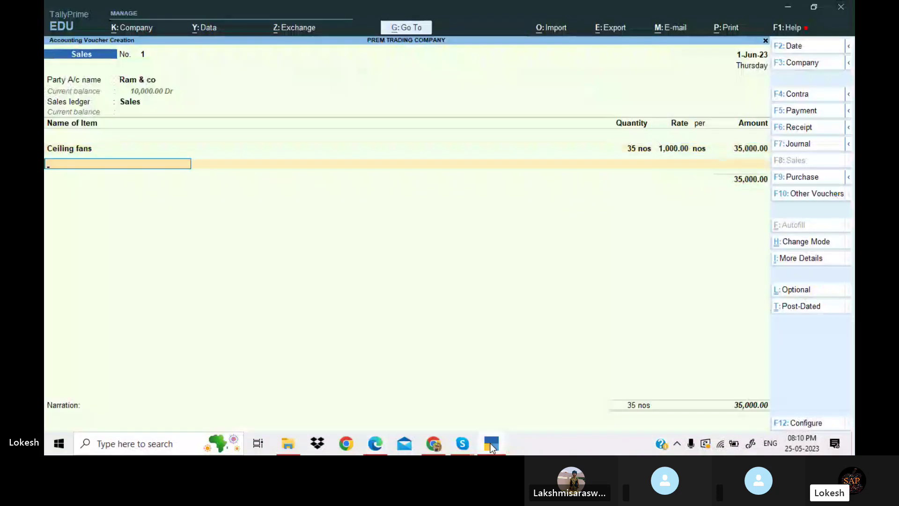
# Add Table fans to the sales voucher with 35 nos at a rate of 1,500
pyautogui.click(491, 448)
pyautogui.click(491, 449)
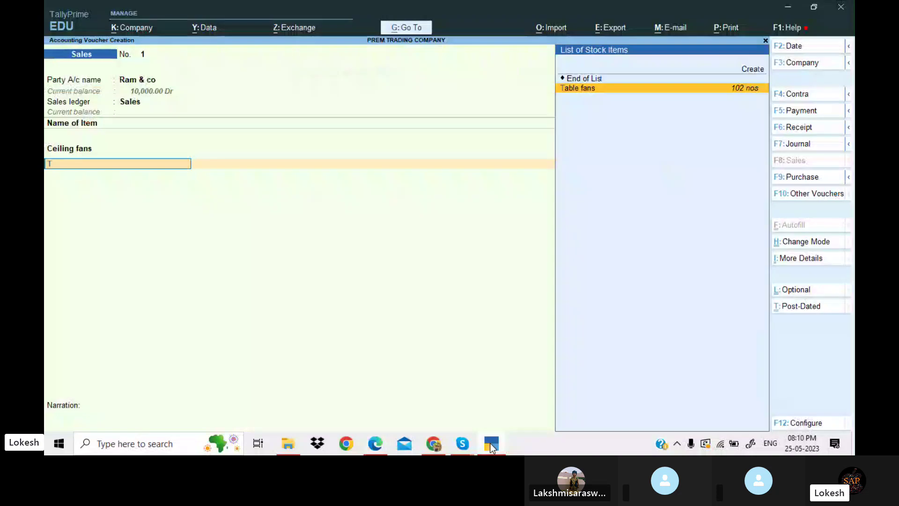
pyautogui.press('Return')
pyautogui.click(491, 448)
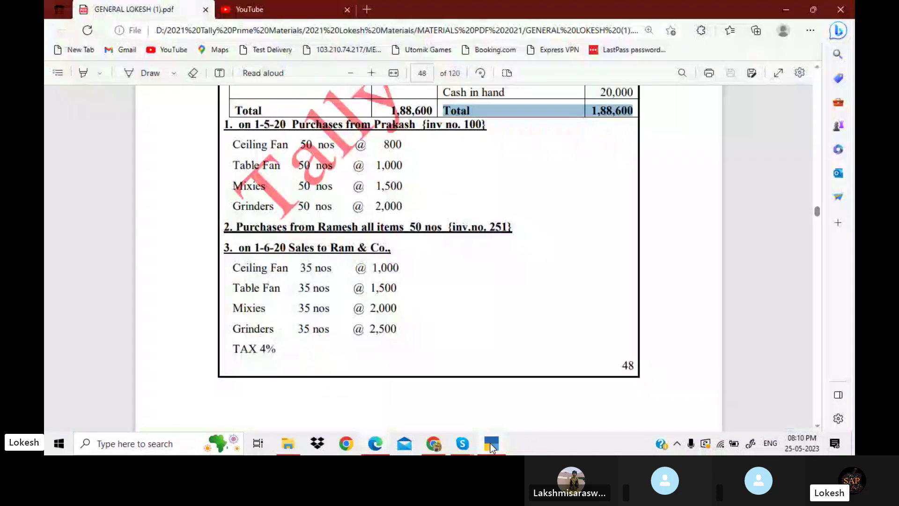
pyautogui.click(491, 449)
pyautogui.write('1500')
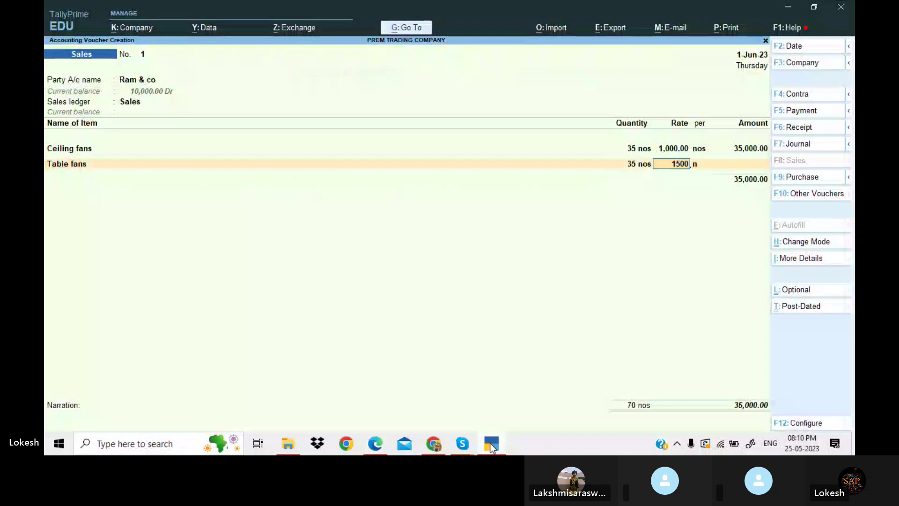
pyautogui.press('Return')
pyautogui.press('Return')
pyautogui.press('Return')
# Add Mixies to the sales voucher with 35 nos at a rate of 2,000
pyautogui.click(491, 448)
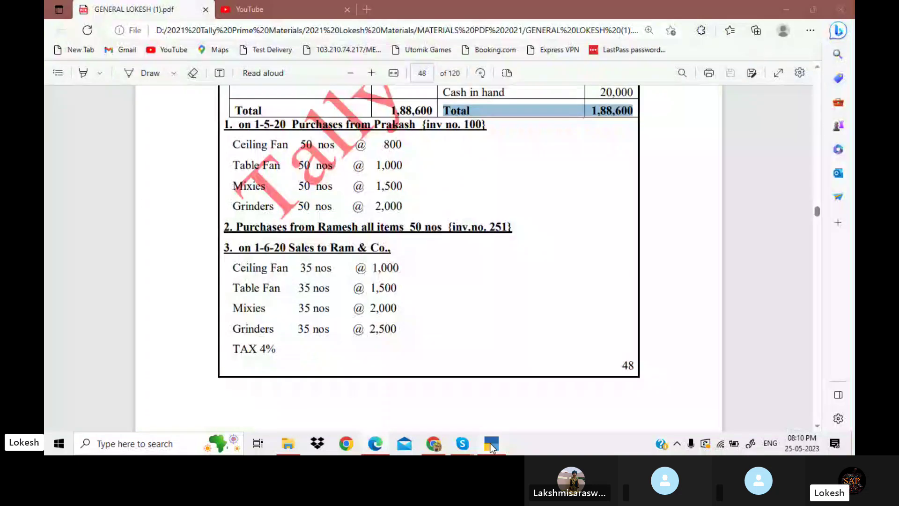
pyautogui.click(491, 449)
pyautogui.write('mi')
pyautogui.press('Return')
pyautogui.write('35')
pyautogui.press('Return')
pyautogui.click(491, 448)
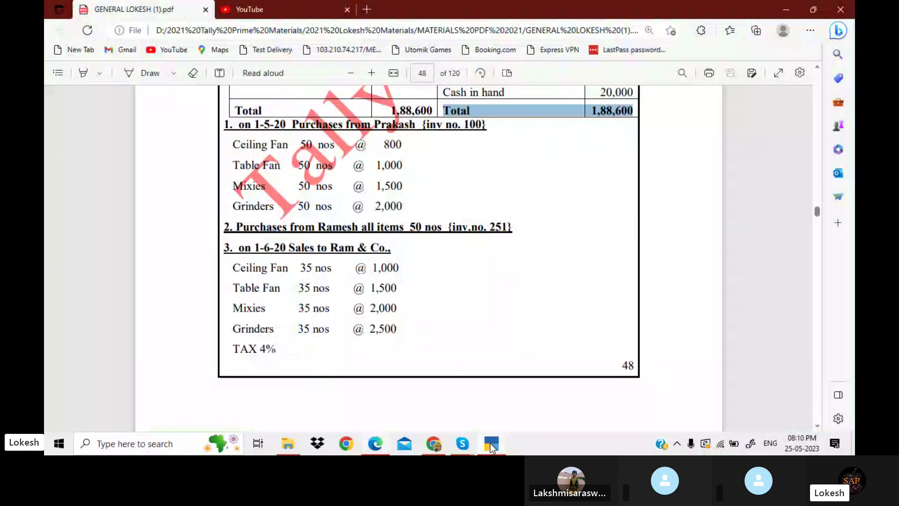
pyautogui.click(491, 449)
pyautogui.write('2000')
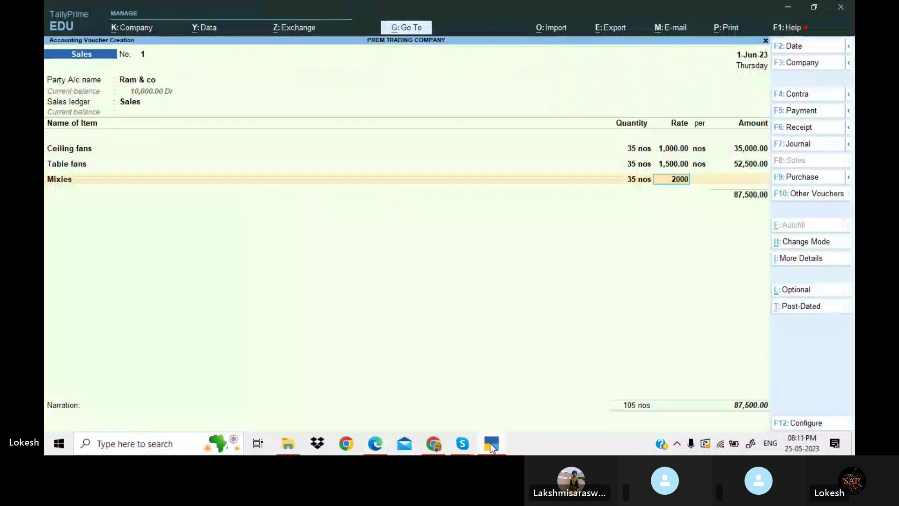
pyautogui.press('Return')
pyautogui.press('Return')
pyautogui.press('Return')
# Add Grinders to the sales voucher with 35 nos at a rate of 2,500
pyautogui.click(492, 448)
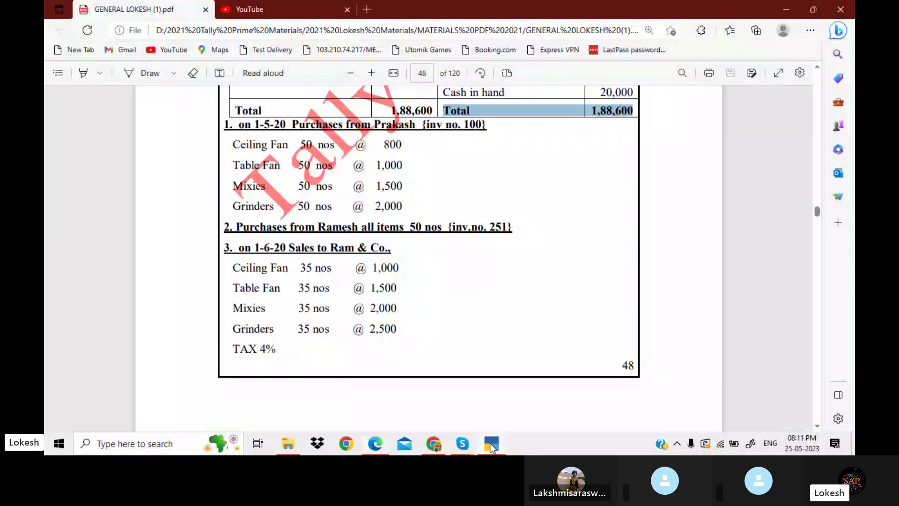
pyautogui.click(491, 448)
pyautogui.write('g')
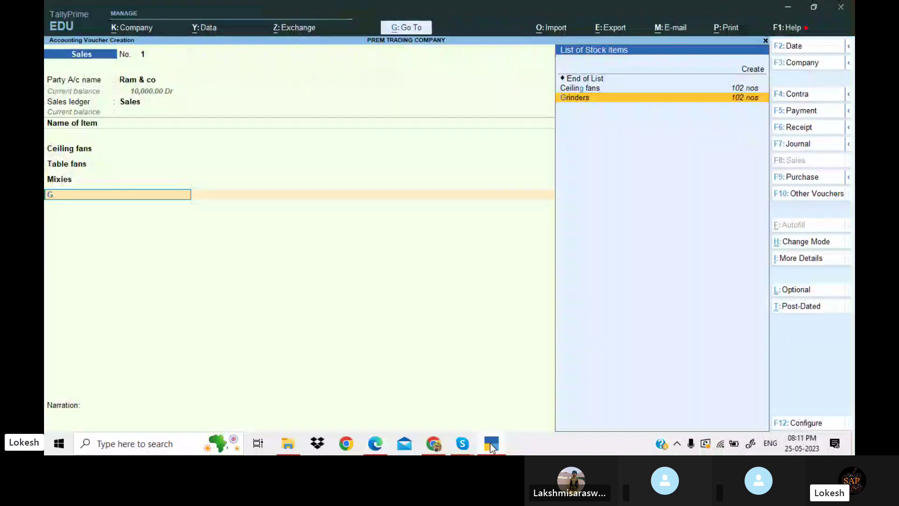
pyautogui.press('Return')
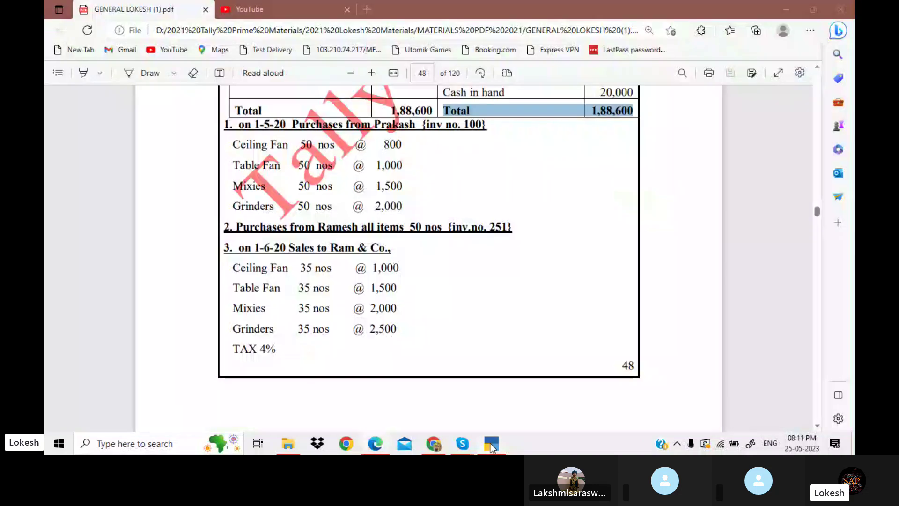
pyautogui.click(490, 444)
pyautogui.write('35')
pyautogui.press('Return')
pyautogui.write('2500')
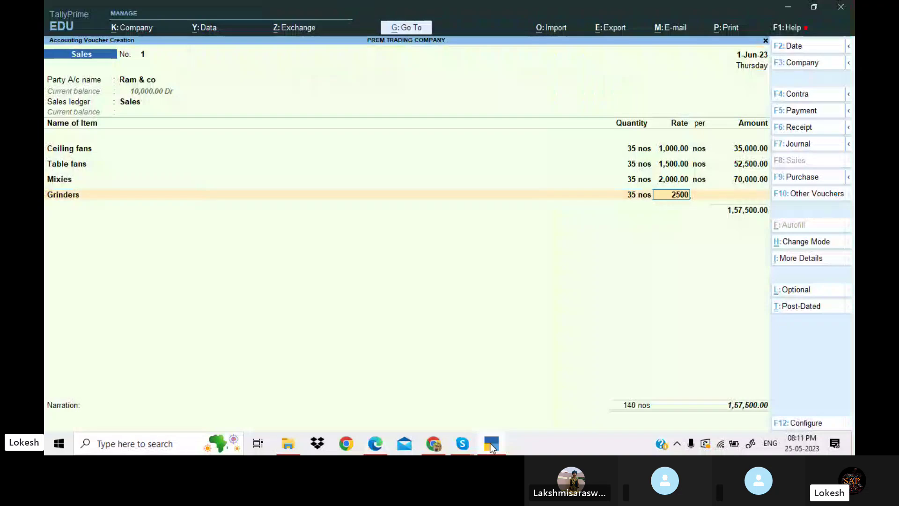
pyautogui.press('Return')
pyautogui.press('Return')
pyautogui.press('Return')
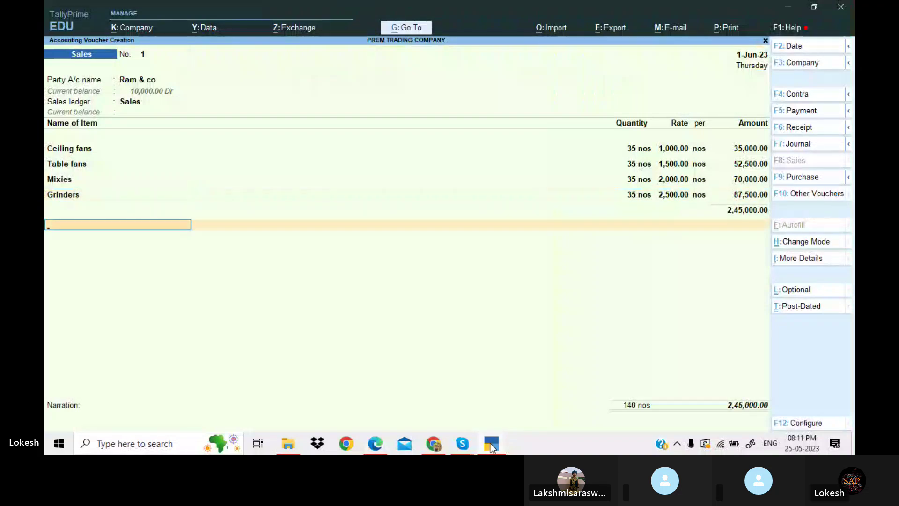
# Check the PDF's tax line, finish the item list, and start creating a ledger named Tax from the sales voucher
pyautogui.click(492, 448)
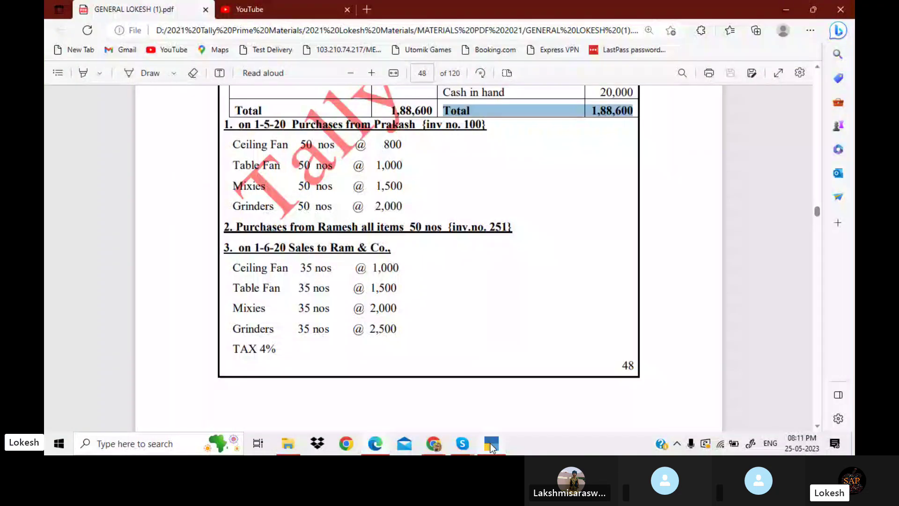
pyautogui.click(492, 448)
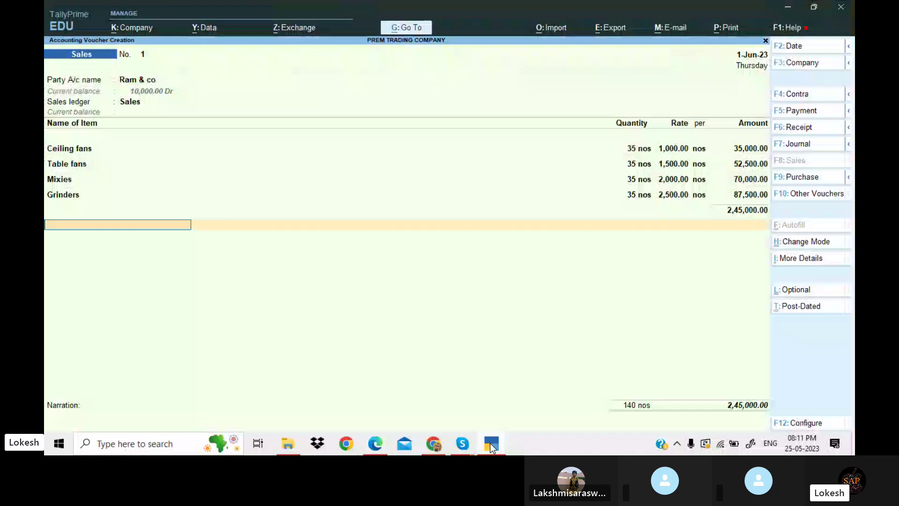
pyautogui.press('Return')
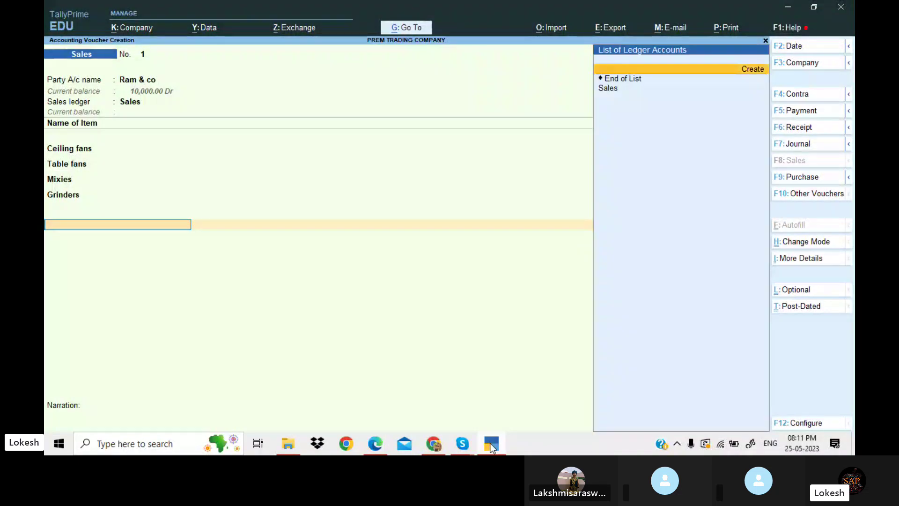
pyautogui.press('Down')
pyautogui.press('Up')
pyautogui.press('Return')
pyautogui.write('Tax')
pyautogui.press('Return')
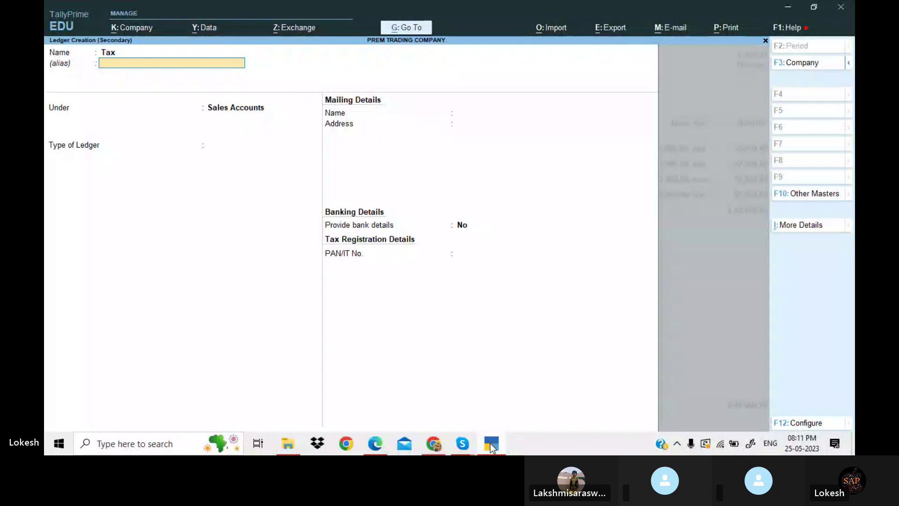
# Place the Tax ledger under Duties & Taxes, keeping Others as its duty type and 0 % as its calculation percentage
pyautogui.press('Return')
pyautogui.write('in')
pyautogui.press('BackSpace')
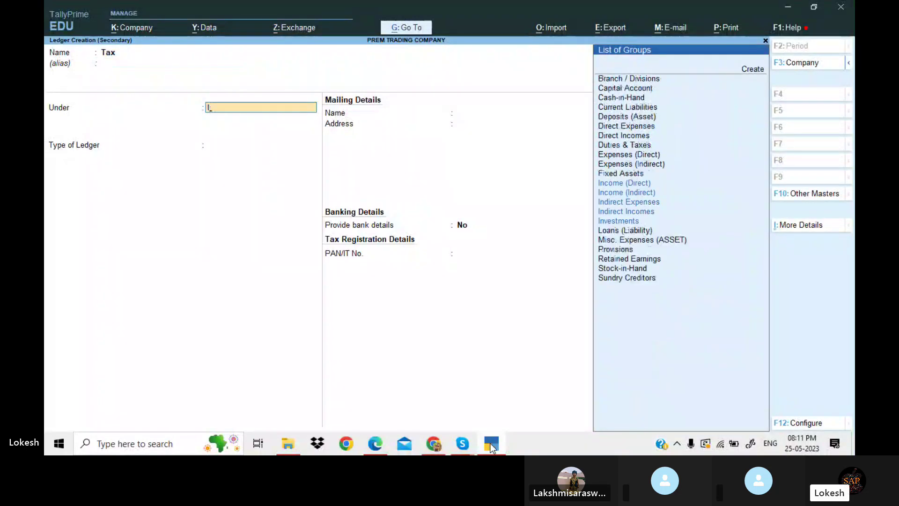
pyautogui.press('BackSpace')
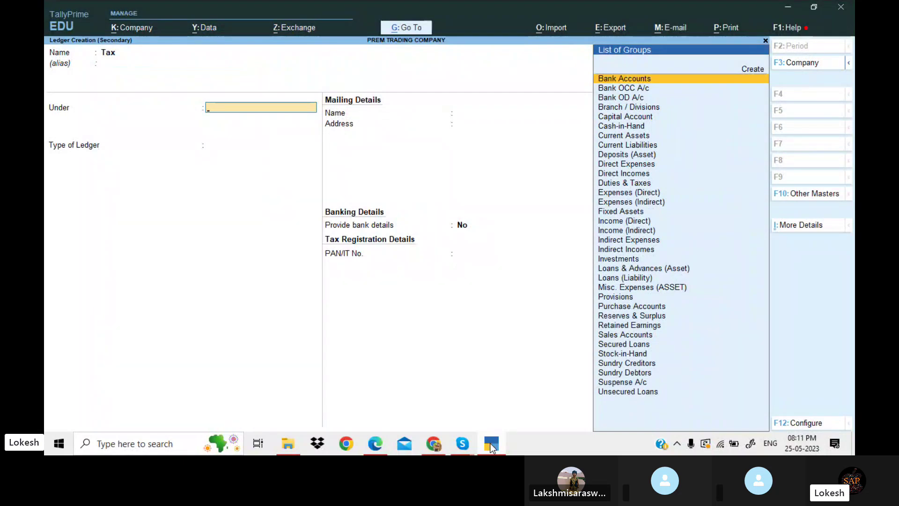
pyautogui.press('Down')
pyautogui.press('Down')
pyautogui.press('Down')
pyautogui.press('Down')
pyautogui.press('Down')
pyautogui.press('Down')
pyautogui.press('Down')
pyautogui.press('Down')
pyautogui.press('Down')
pyautogui.press('Down')
pyautogui.press('Down')
pyautogui.press('Down')
pyautogui.press('Return')
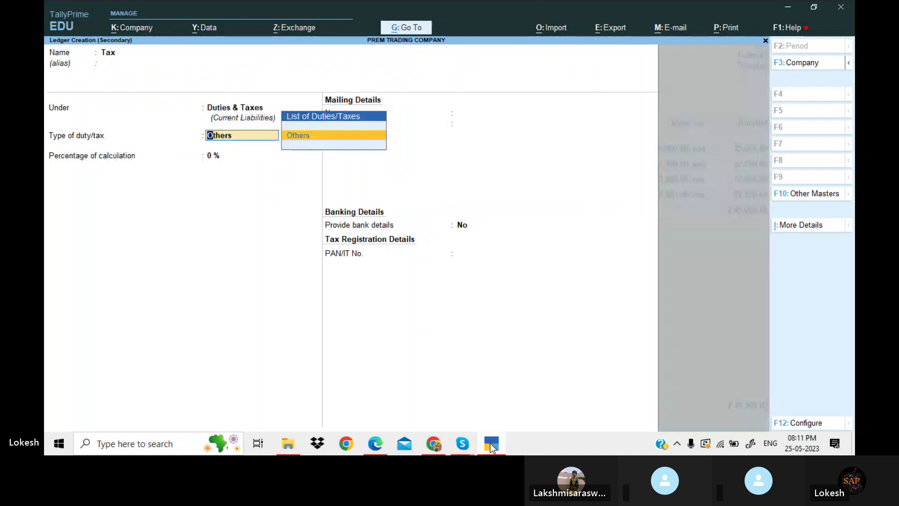
pyautogui.press('Return')
pyautogui.press('Return')
pyautogui.press('Return')
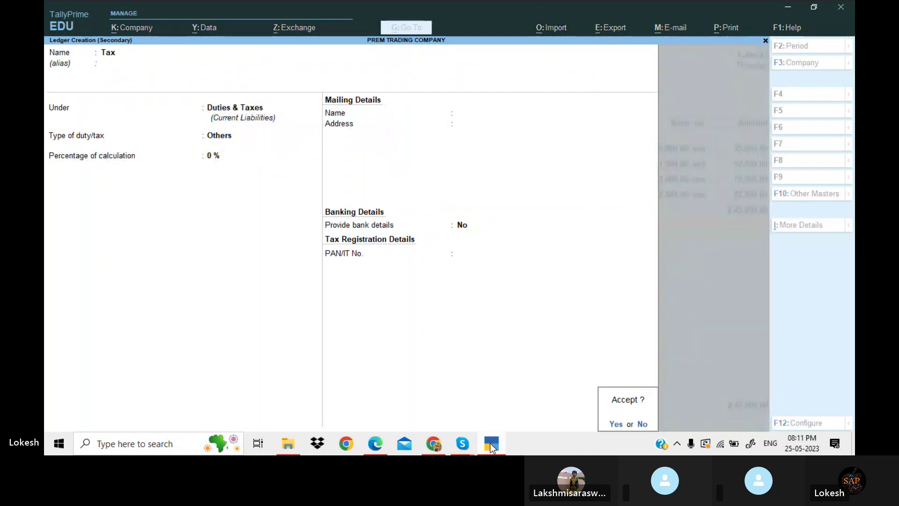
# Accept the Tax ledger, apply it at 4 % in the sales voucher, and save the voucher without a narration
pyautogui.write('y4')
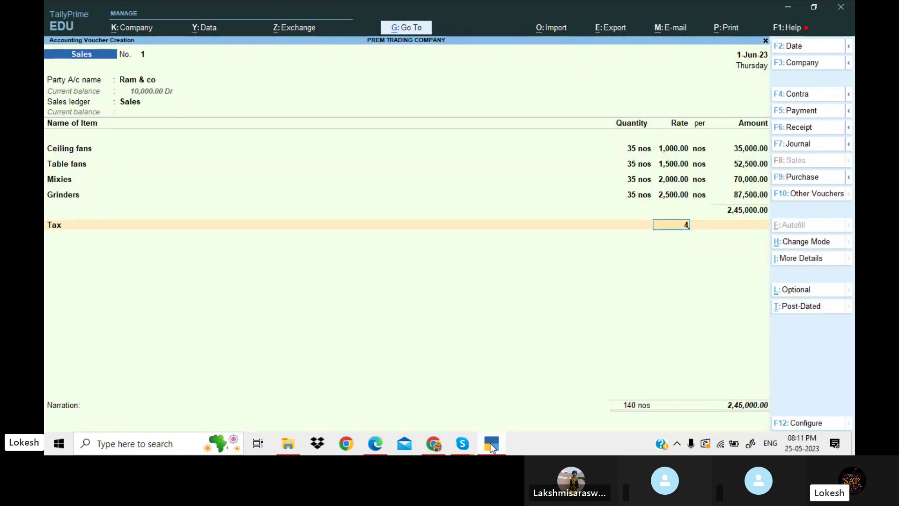
pyautogui.press('Return')
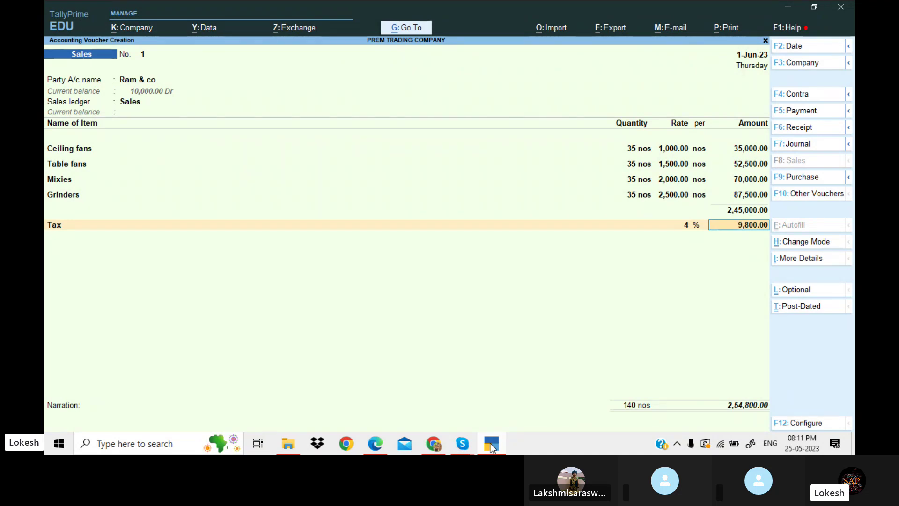
pyautogui.press('Return')
pyautogui.press('Return')
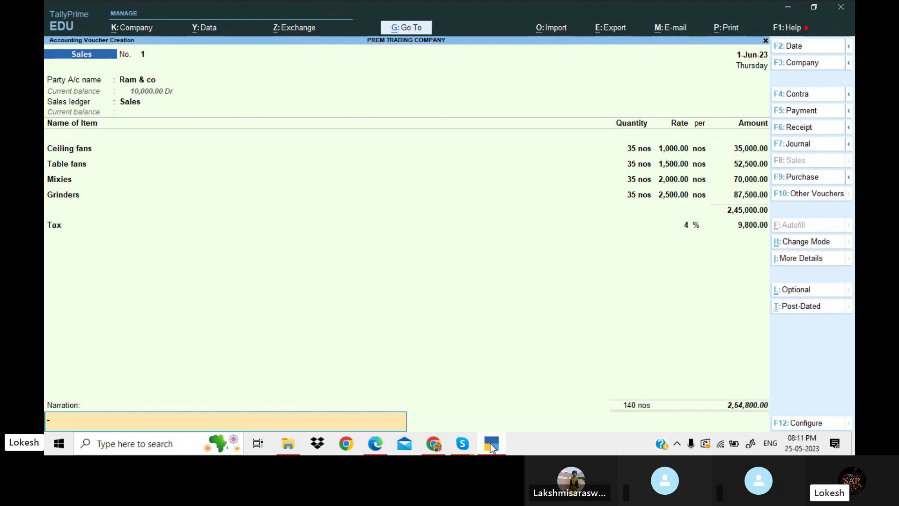
pyautogui.press('Return')
pyautogui.press('Return')
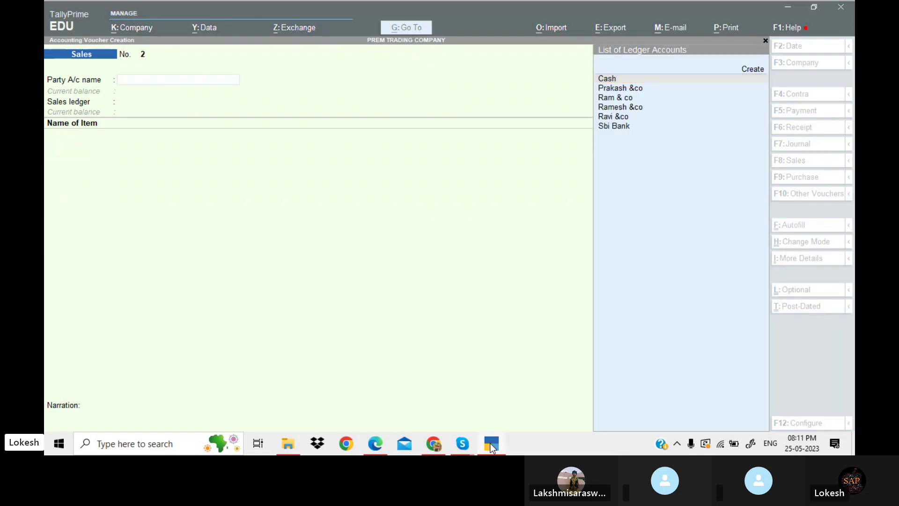
# Check the PDF's fourth transaction and date the new sales voucher 2-Jun-23
pyautogui.click(492, 444)
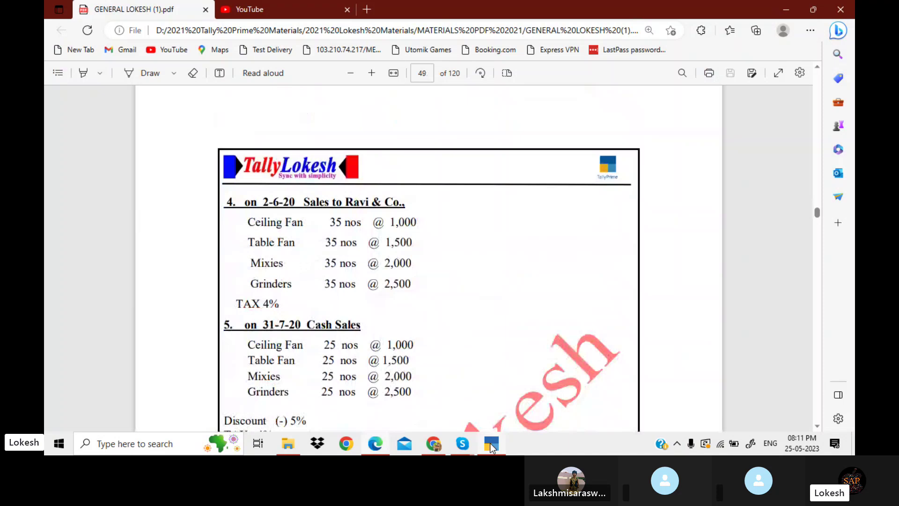
pyautogui.click(492, 444)
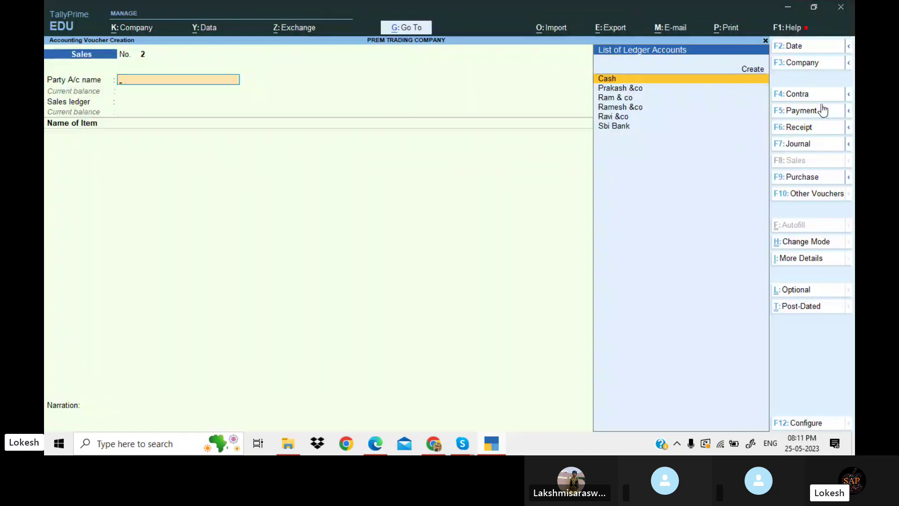
pyautogui.click(817, 47)
pyautogui.write('2-')
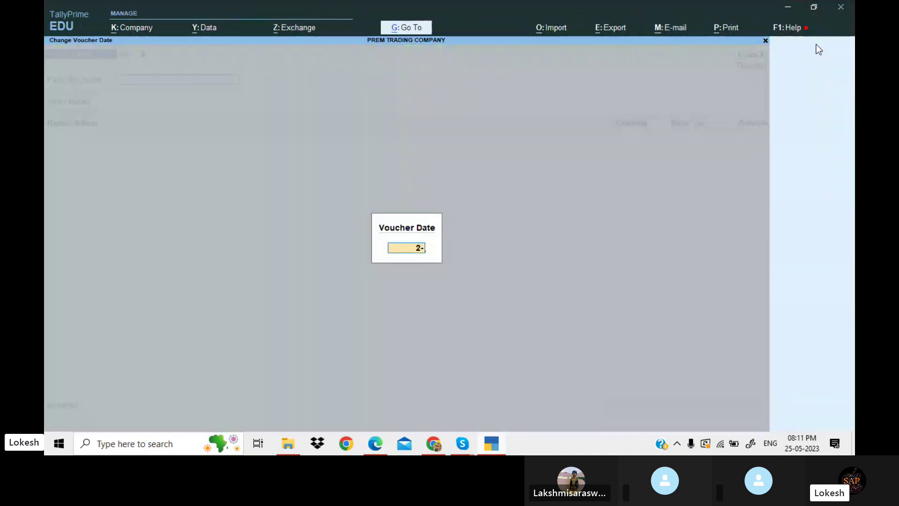
pyautogui.press('Return')
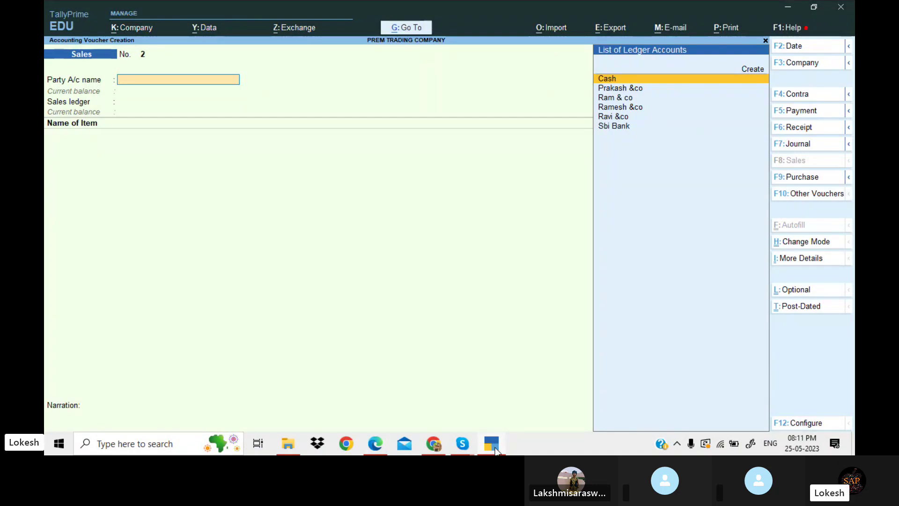
# Select Ravi &co as the party and Sales as the sales ledger, and check the transaction's items in the PDF
pyautogui.write('r')
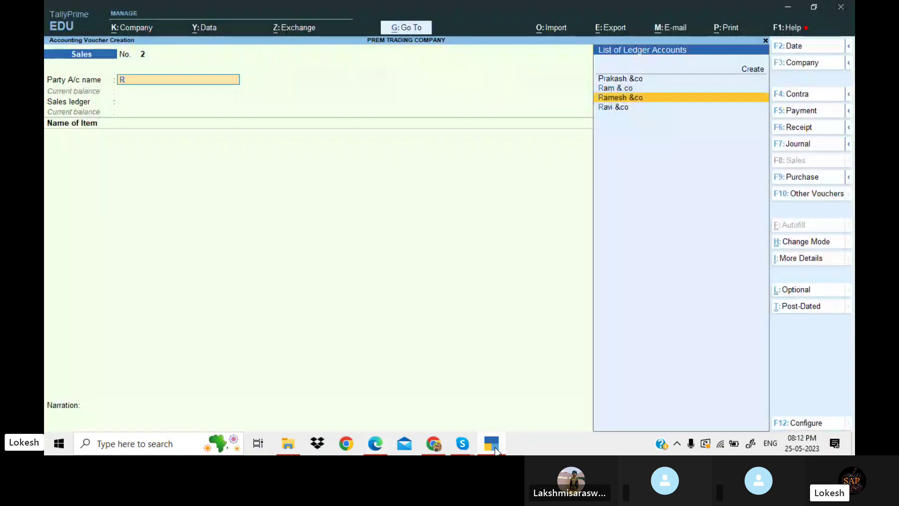
pyautogui.press('Return')
pyautogui.press('Return')
pyautogui.press('Return')
pyautogui.press('Return')
pyautogui.press('Return')
pyautogui.press('Return')
pyautogui.press('Return')
pyautogui.press('Return')
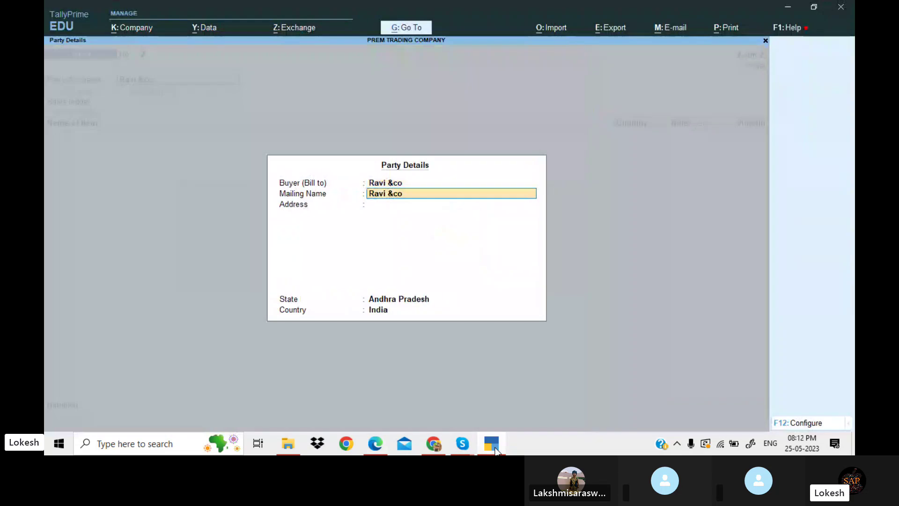
pyautogui.press('Return')
pyautogui.press('Return')
pyautogui.press('Return')
pyautogui.press('Return')
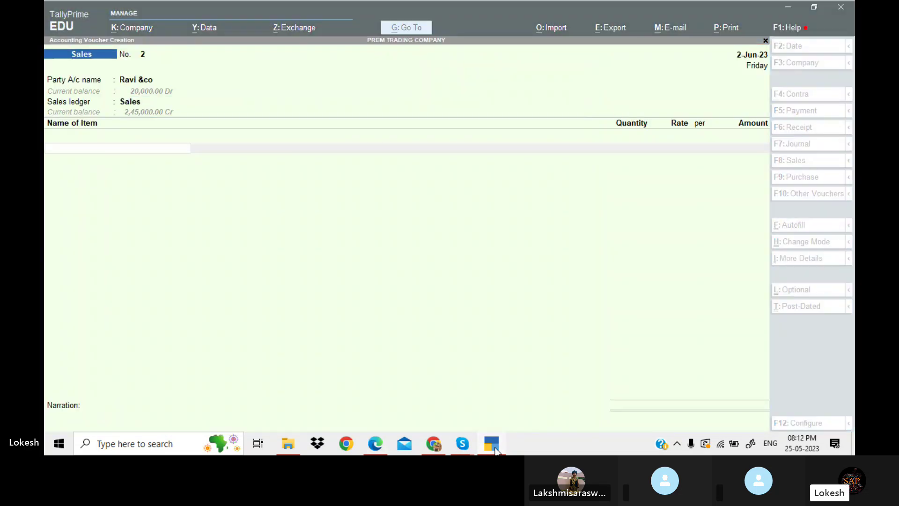
pyautogui.click(492, 445)
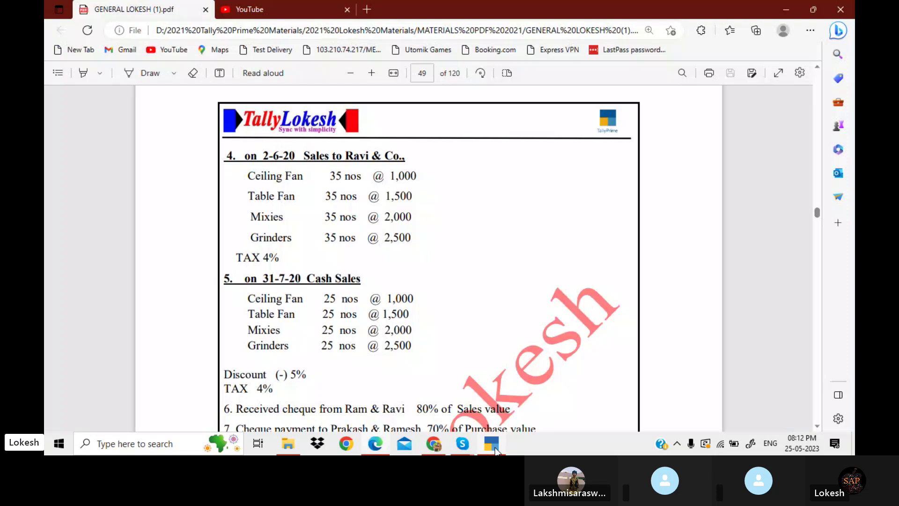
# Add Ceiling fans to the Ravi &co sales voucher with quantity 35 nos at a rate of 1,000
pyautogui.click(492, 445)
pyautogui.press('Return')
pyautogui.press('Return')
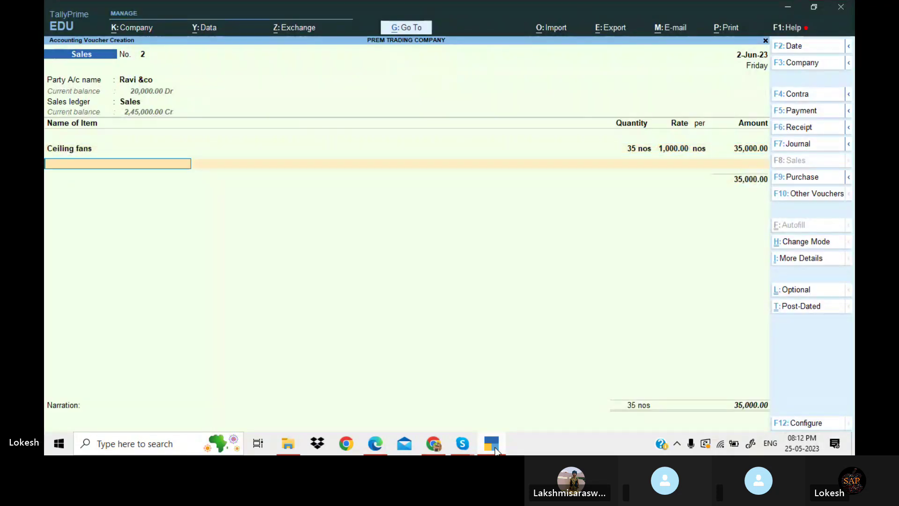
# Check the Table Fan line in the PDF and add Table fans to the sales voucher, 35 nos at 1,500
pyautogui.click(496, 450)
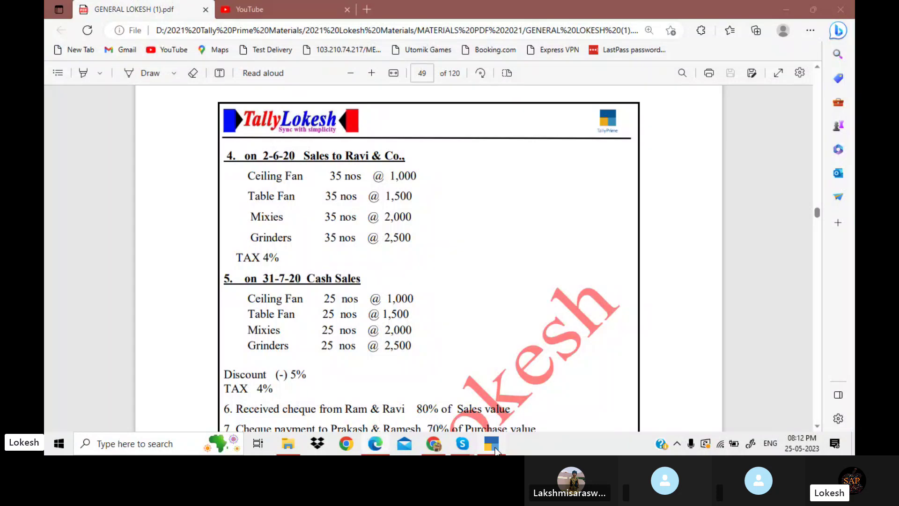
pyautogui.click(495, 450)
pyautogui.press('Return')
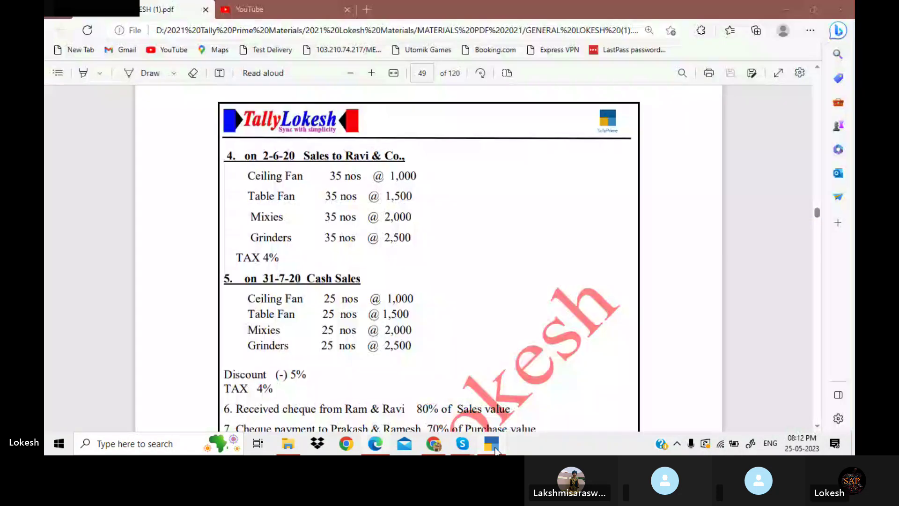
pyautogui.click(496, 450)
pyautogui.write('35')
pyautogui.press('Return')
pyautogui.write('1500')
pyautogui.press('Return')
pyautogui.press('Return')
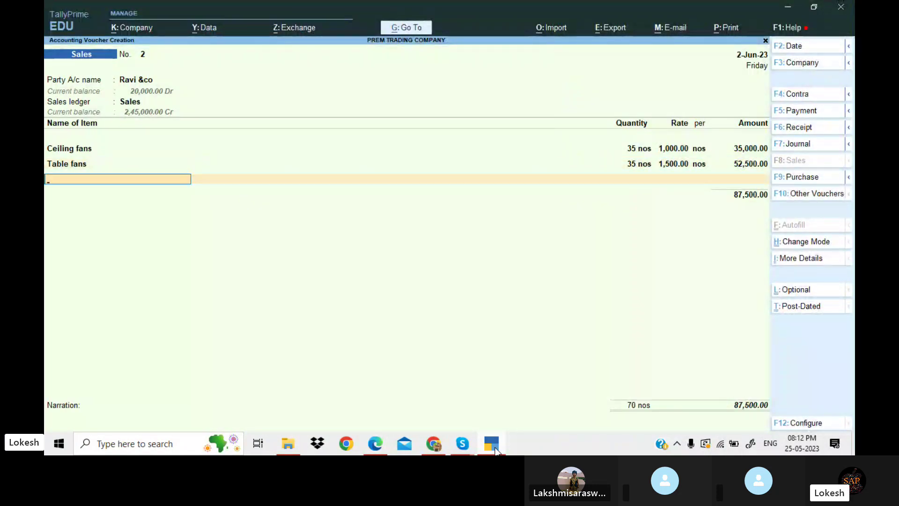
# Check the Mixies line in the PDF and add Mixies to the sales voucher, 35 nos at 2,000
pyautogui.click(495, 449)
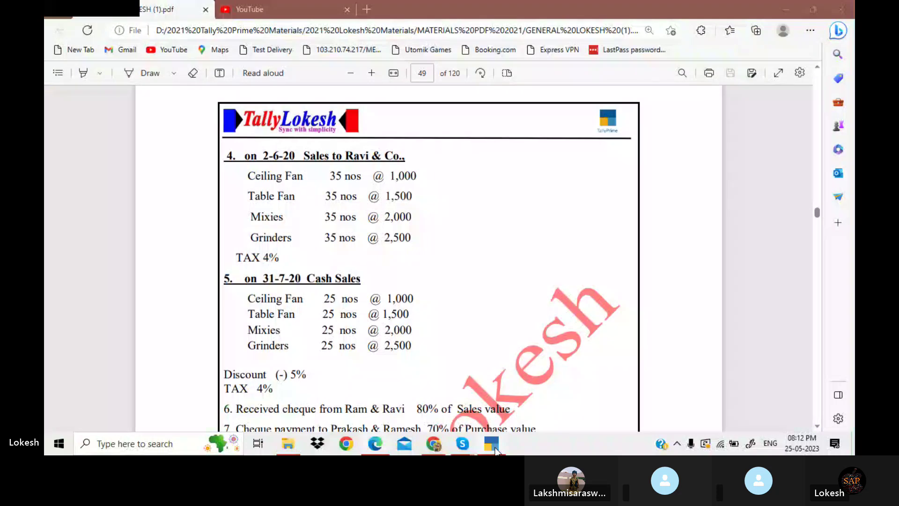
pyautogui.click(495, 450)
pyautogui.write('Mixies')
pyautogui.press('Return')
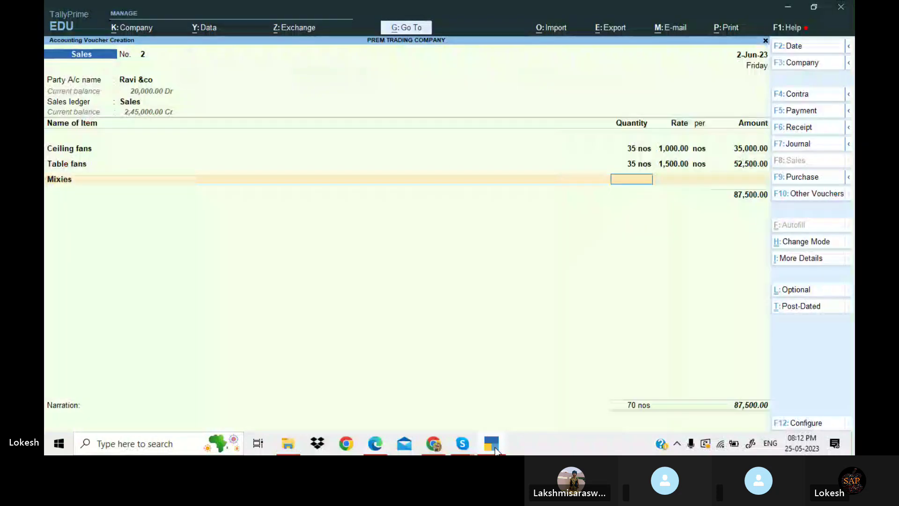
pyautogui.write('35')
pyautogui.press('Return')
pyautogui.write('2000')
pyautogui.press('Return')
pyautogui.press('Return')
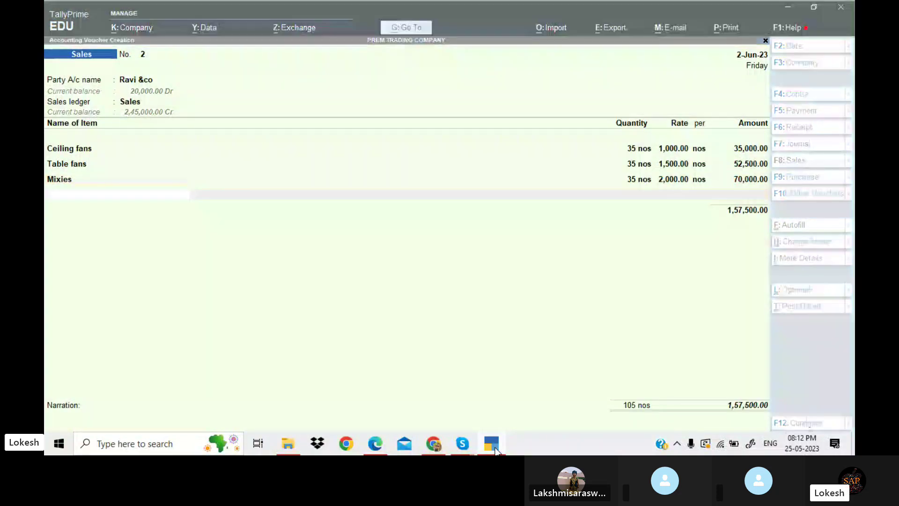
# Check the Grinders line in the PDF and add Grinders to the sales voucher, 35 nos at 2,500
pyautogui.click(495, 450)
pyautogui.click(496, 450)
pyautogui.write('Grinders')
pyautogui.press('Return')
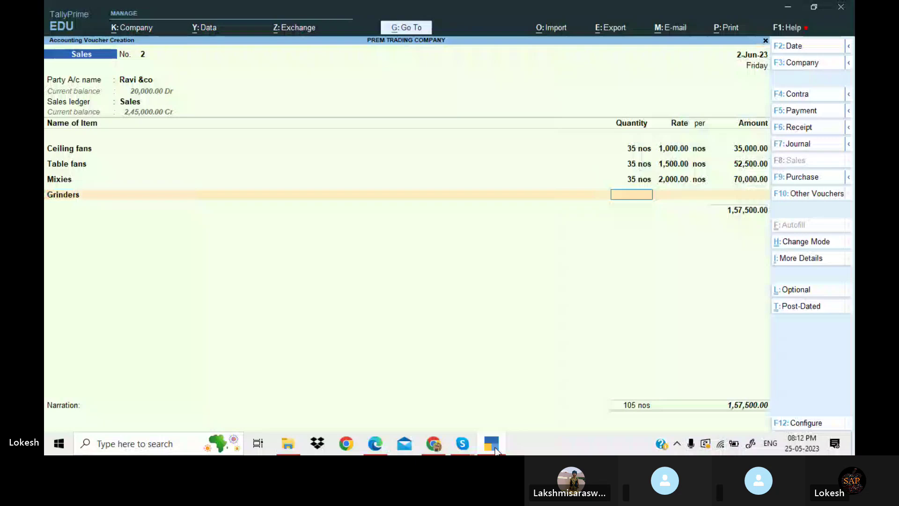
pyautogui.write('35')
pyautogui.press('Return')
pyautogui.write('2500')
pyautogui.press('Return')
pyautogui.press('Return')
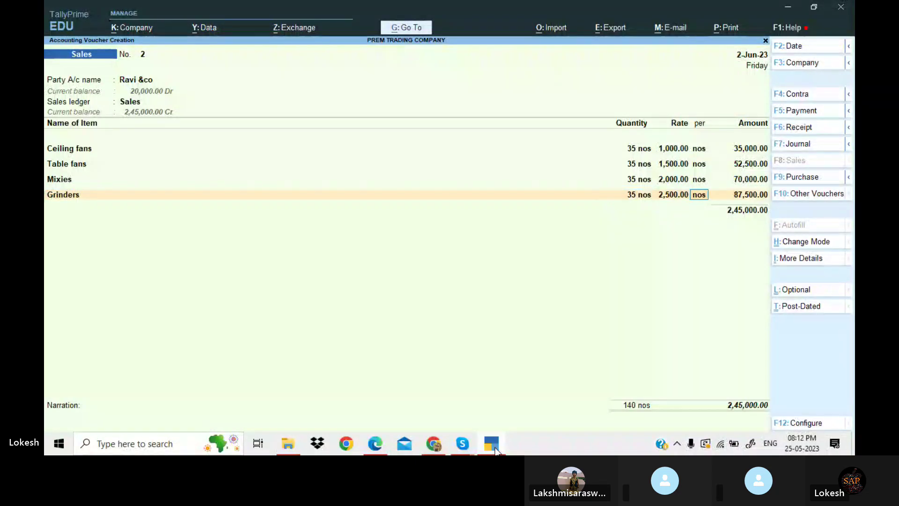
pyautogui.press('Return')
# End the item list, apply the Tax ledger at 4 % as given in the PDF, and save the voucher without a narration
pyautogui.click(496, 450)
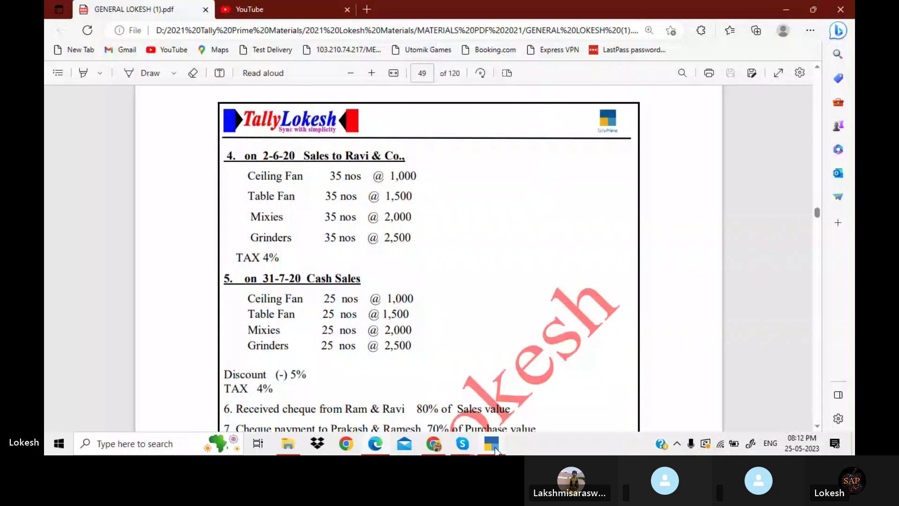
pyautogui.click(495, 450)
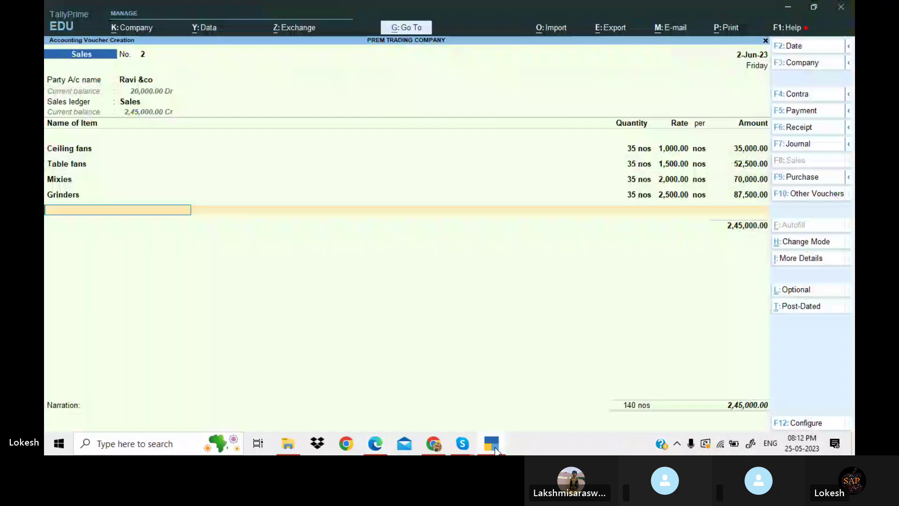
pyautogui.press('Return')
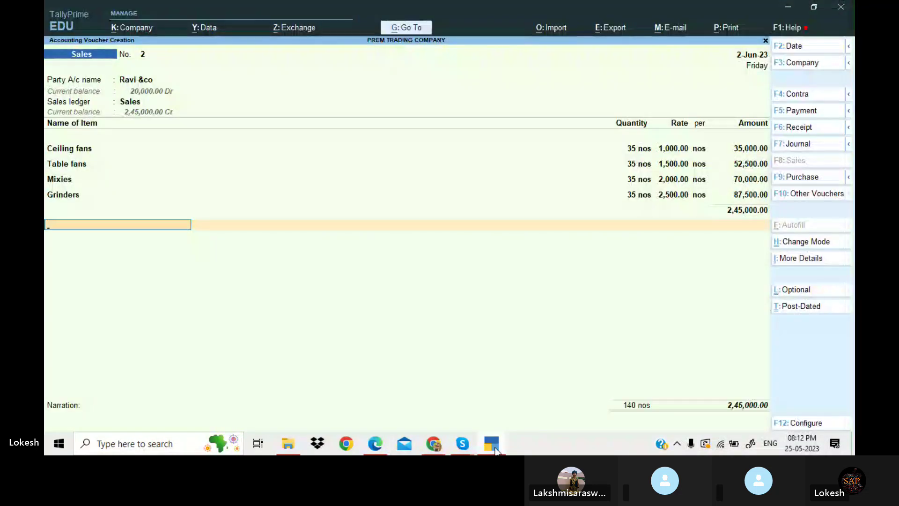
pyautogui.write('Tax')
pyautogui.press('Return')
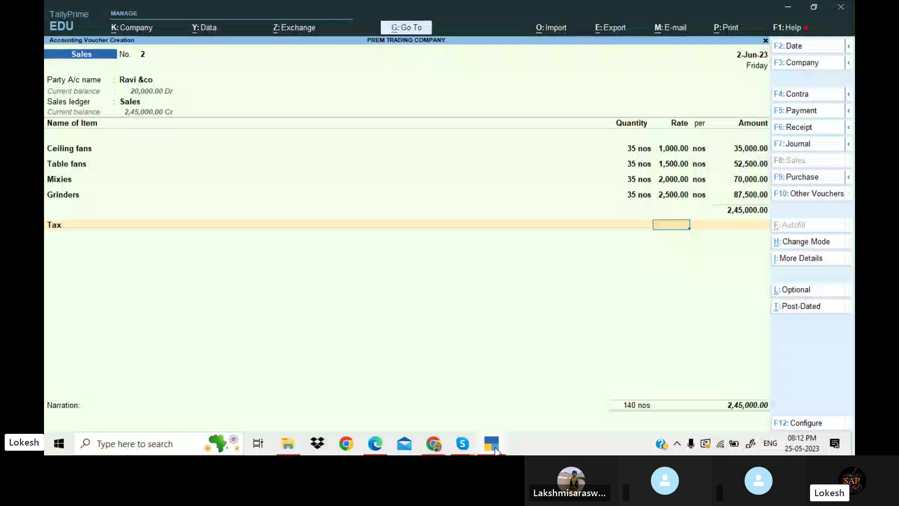
pyautogui.write('4')
pyautogui.press('Return')
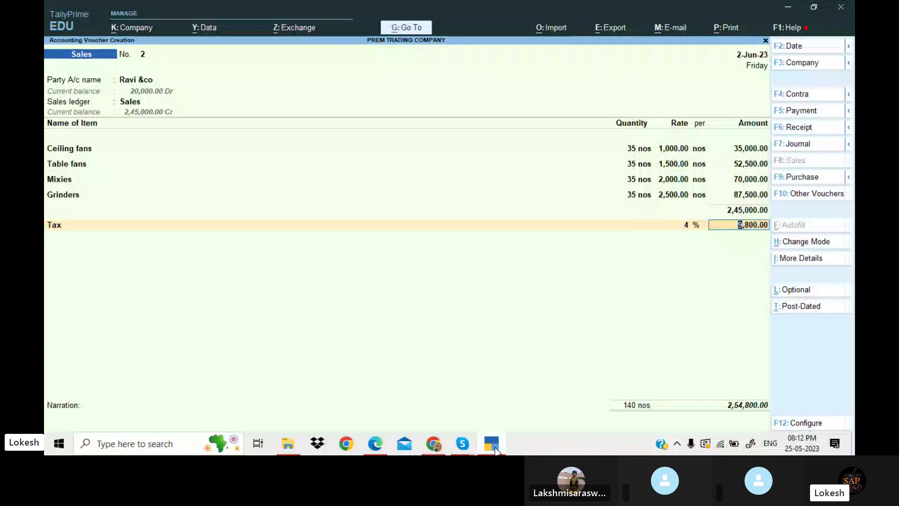
pyautogui.press('Return')
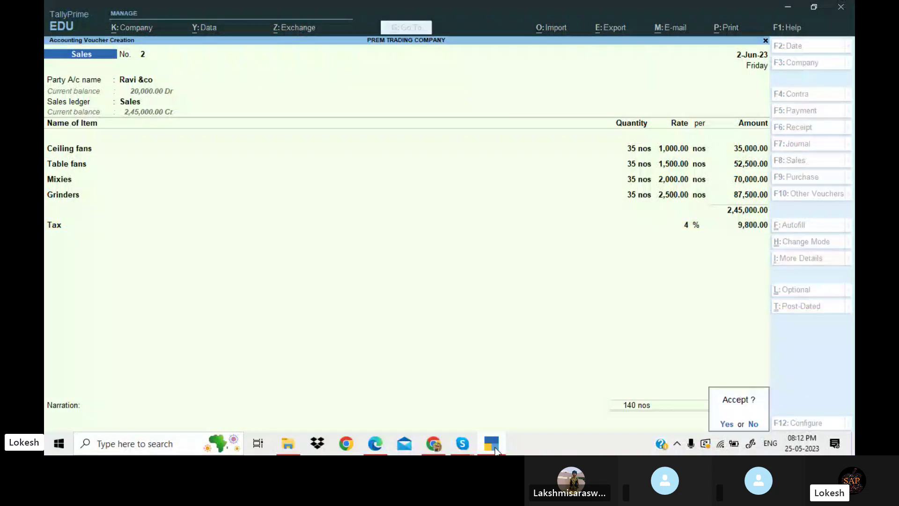
pyautogui.press('Return')
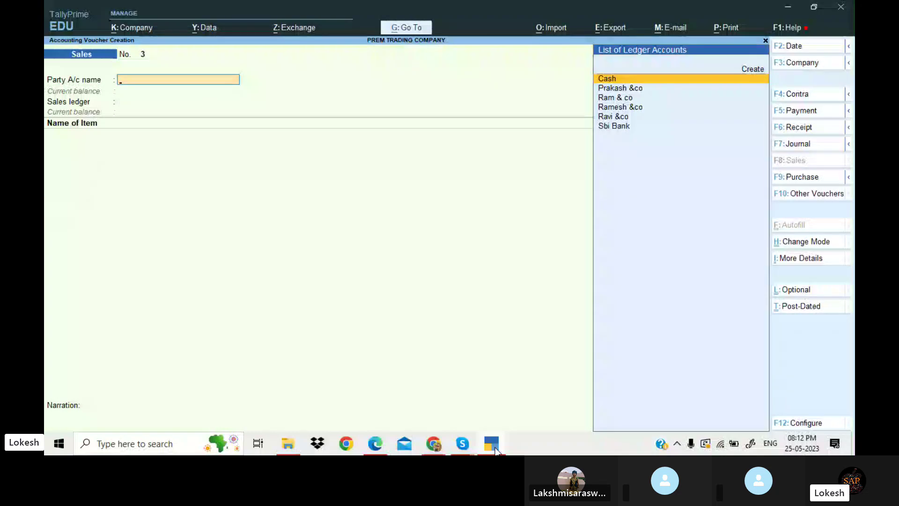
# Fill in the PDF's cash sale voucher dated 31-May-23 with Cash as party and Sales as ledger, and add Ceiling fans, 25 nos at 1,000
pyautogui.click(496, 449)
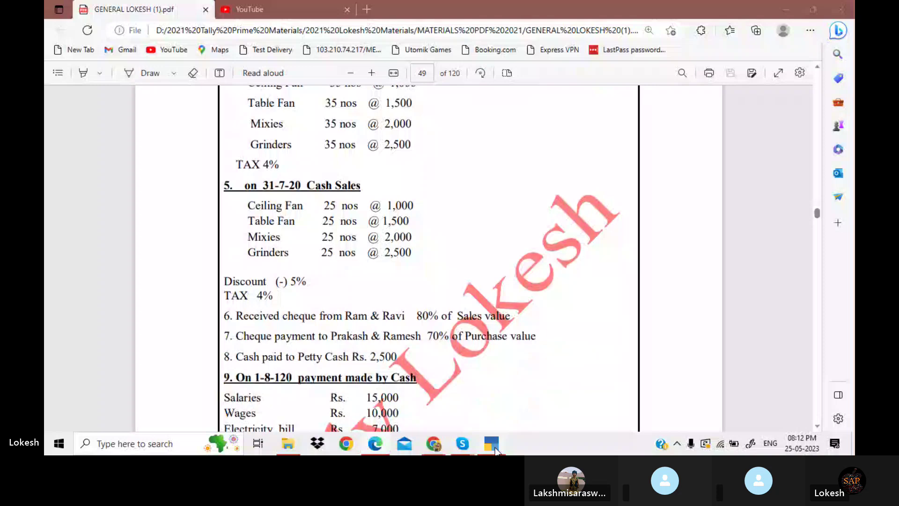
pyautogui.click(495, 450)
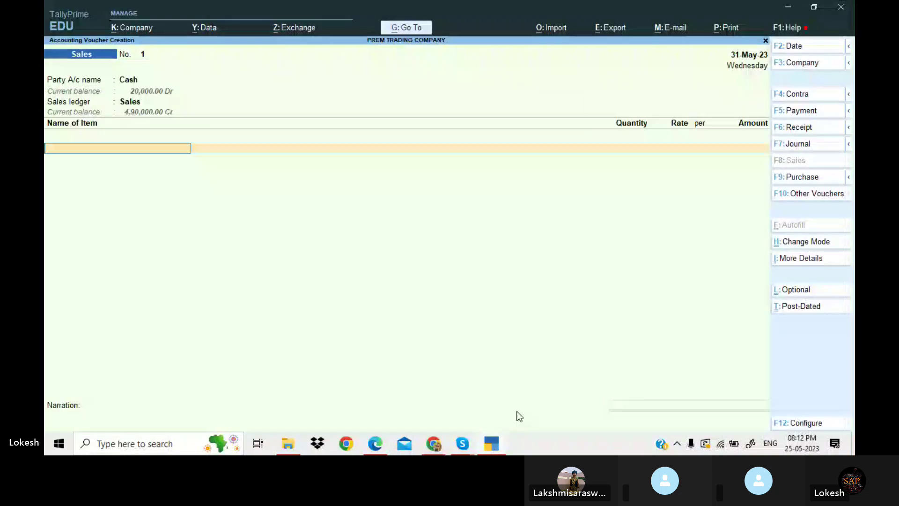
pyautogui.press('Return')
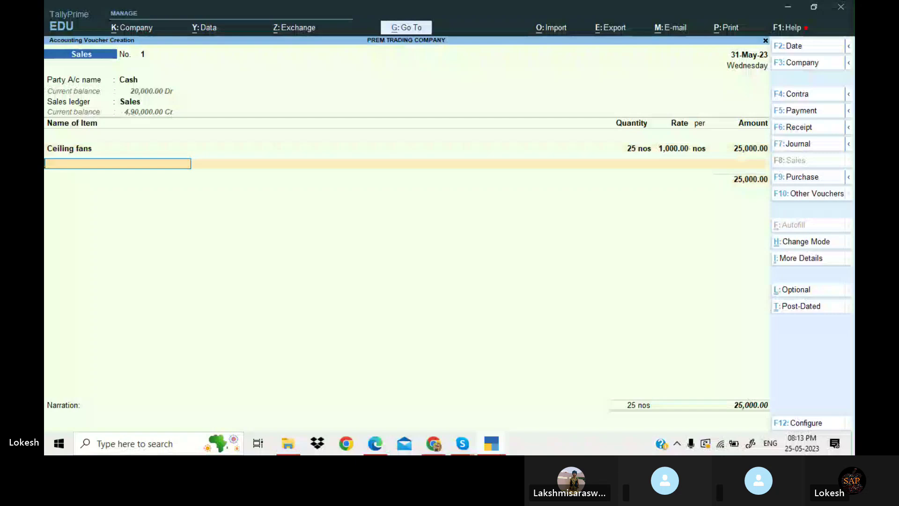
# Add Table fans from the PDF to the cash sales voucher, 25 nos at 1,500, and return to the next item line
pyautogui.click(501, 444)
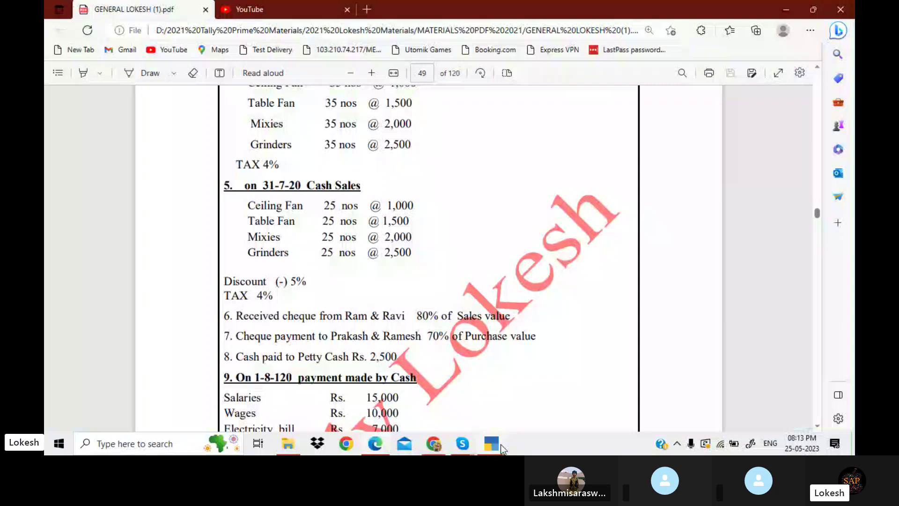
pyautogui.click(502, 445)
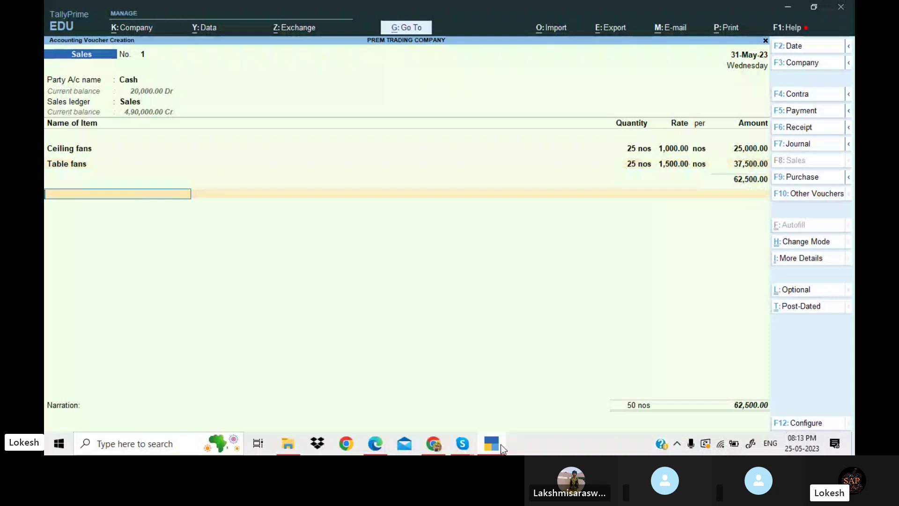
pyautogui.press('BackSpace')
pyautogui.press('Return')
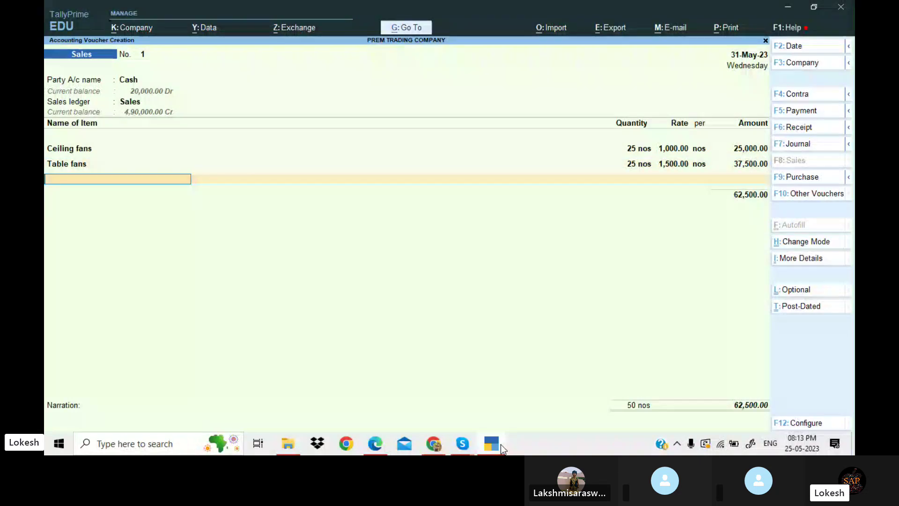
# Add Mixies to the cash sales voucher with quantity 25 nos at the PDF's rate of 2,000
pyautogui.write('Mixies')
pyautogui.press('Return')
pyautogui.write('25')
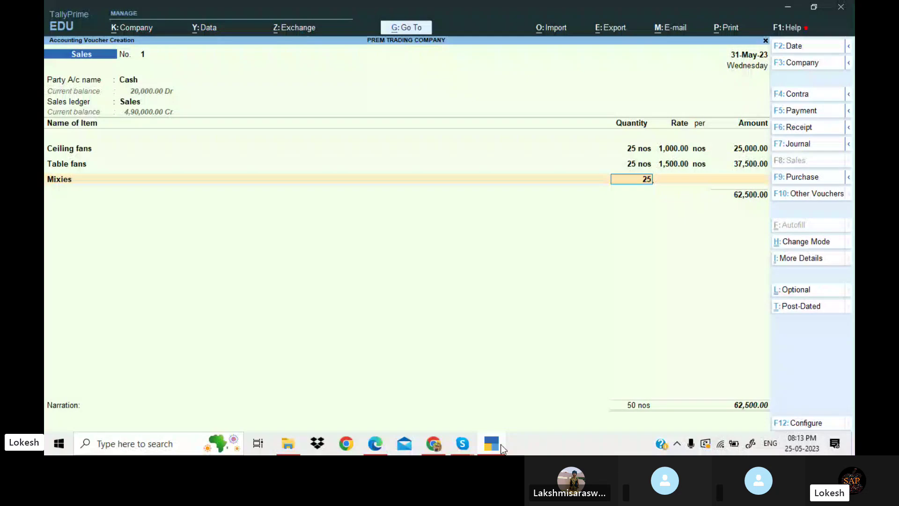
pyautogui.click(502, 445)
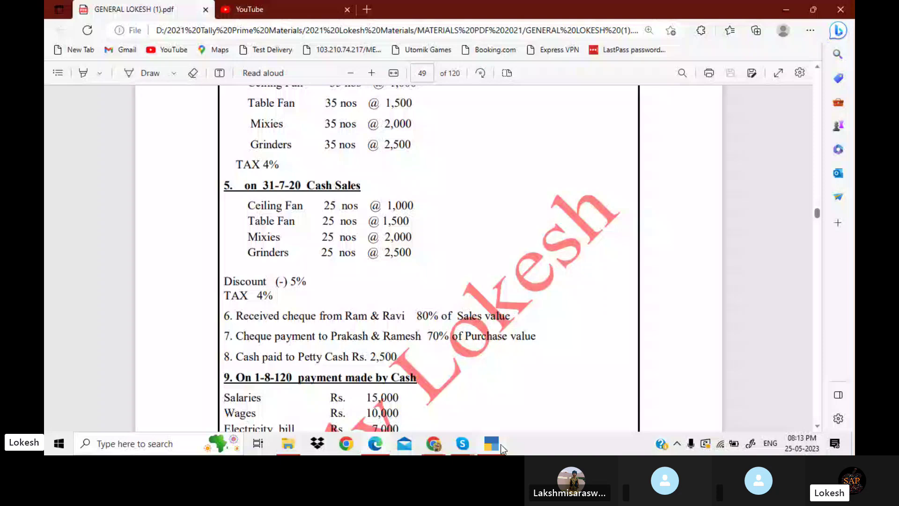
pyautogui.click(502, 445)
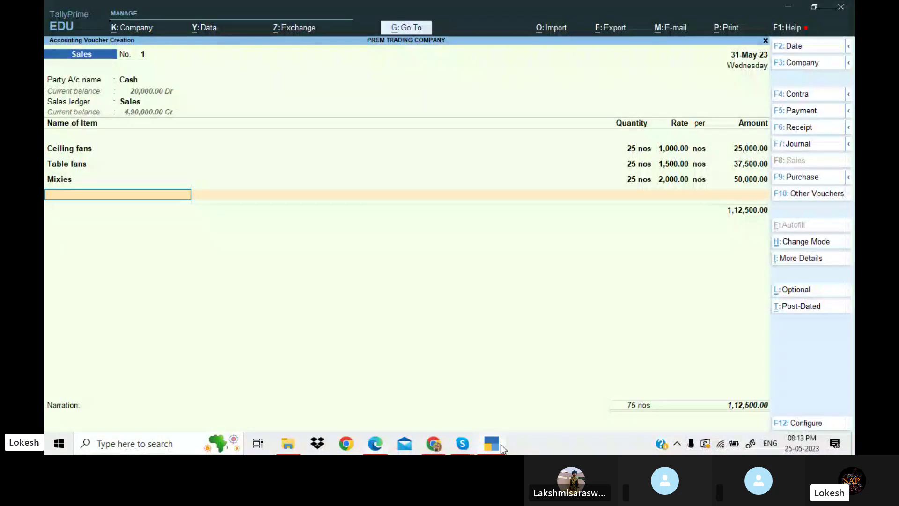
# Add Grinders to the cash sales voucher, 25 nos at 2,500, and end the item list
pyautogui.write('Grinders')
pyautogui.press('Return')
pyautogui.write('25 nos')
pyautogui.press('Return')
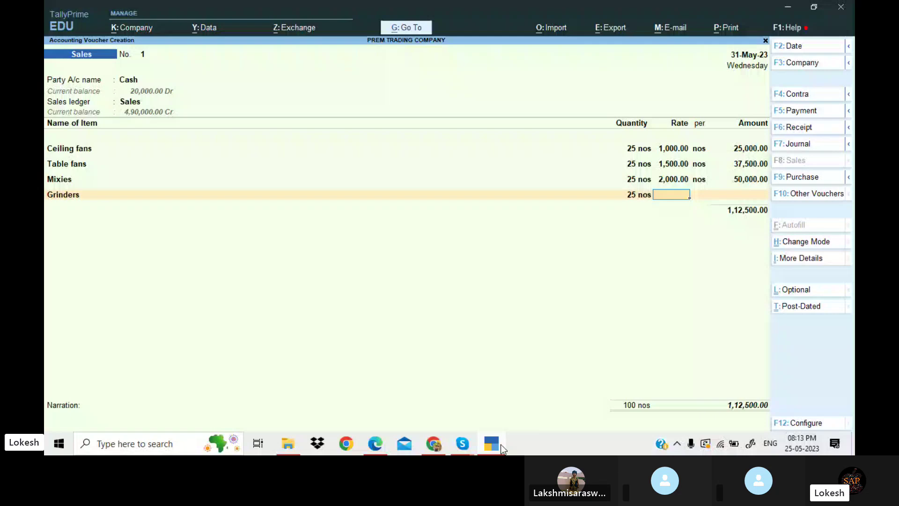
pyautogui.write('2500')
pyautogui.press('Return')
pyautogui.press('Return')
pyautogui.press('Return')
pyautogui.press('Return')
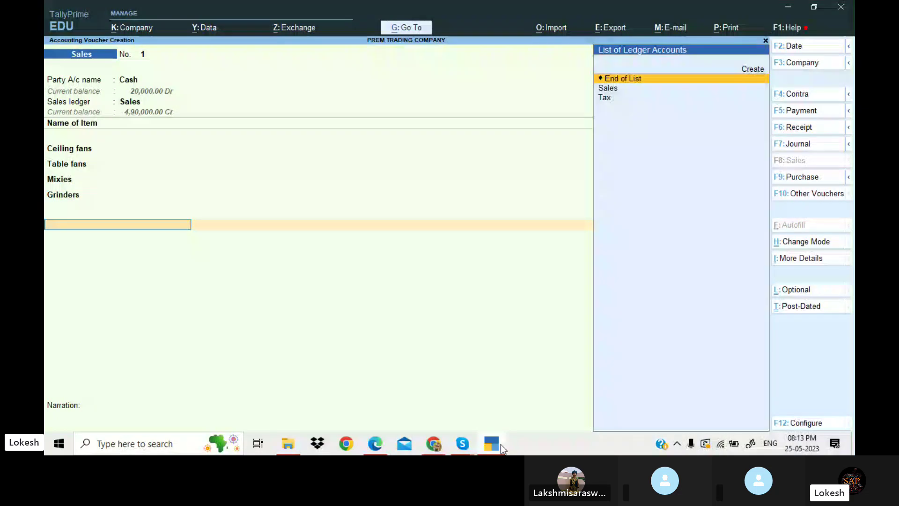
# Check the cash sale's discount and tax lines in the PDF, and begin a new ledger named Discount Allowed from the voucher
pyautogui.click(501, 445)
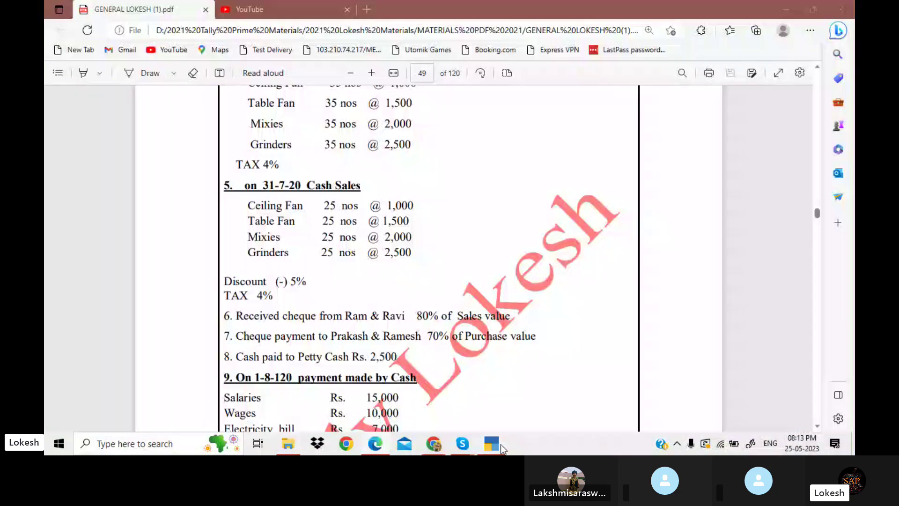
pyautogui.click(501, 445)
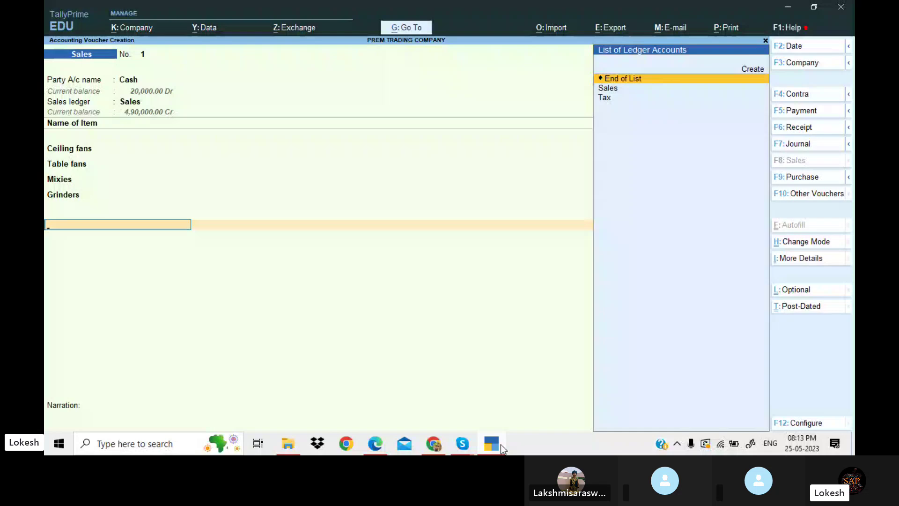
pyautogui.press('alt')
pyautogui.hotkey('alt', 'c')
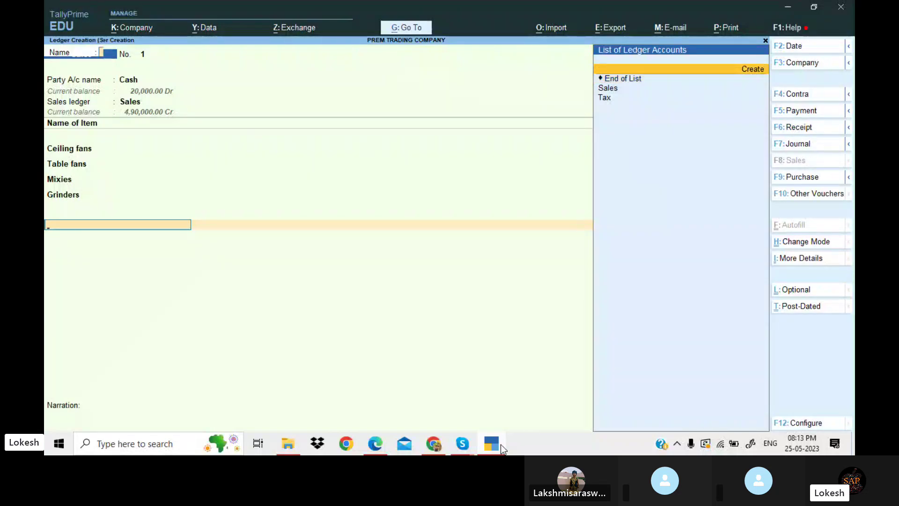
pyautogui.write('Discoun')
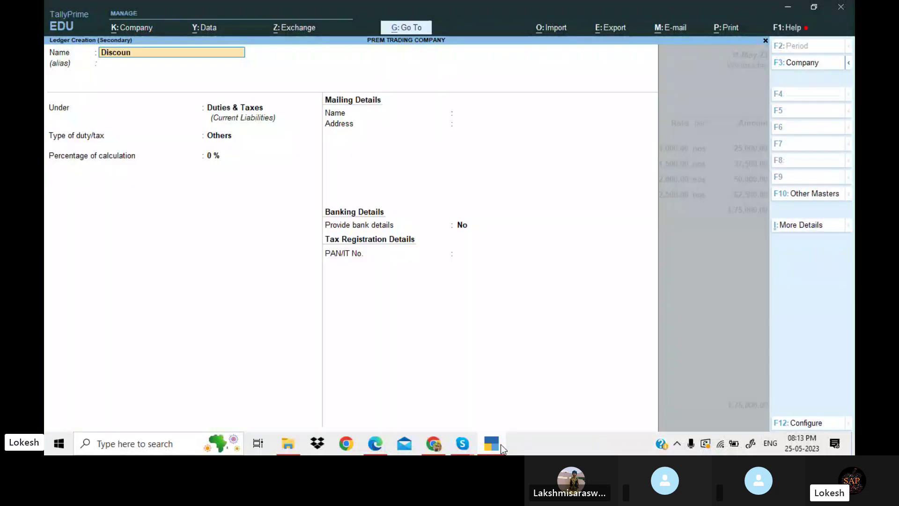
pyautogui.write('t Allowed')
pyautogui.press('Return')
pyautogui.press('Return')
# Place the Discount Allowed ledger under Indirect Expenses and accept it into the cash sales voucher
pyautogui.write('i')
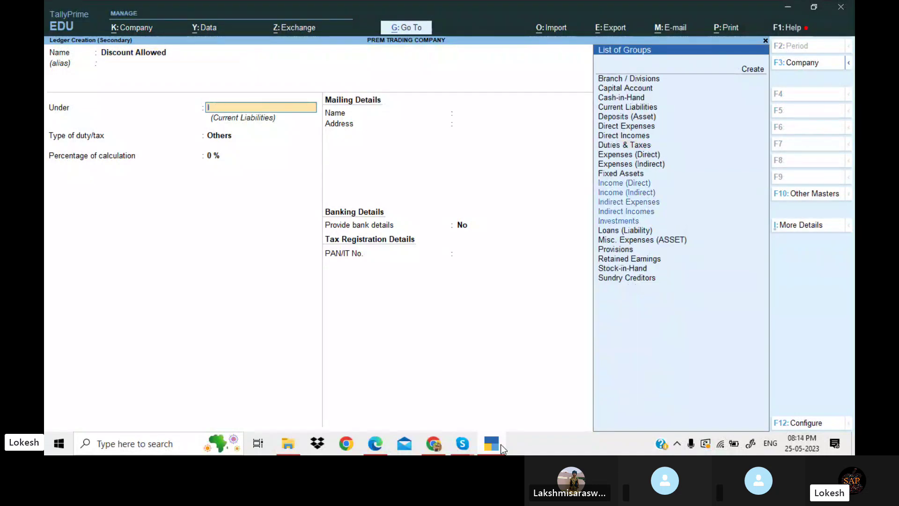
pyautogui.write('nd')
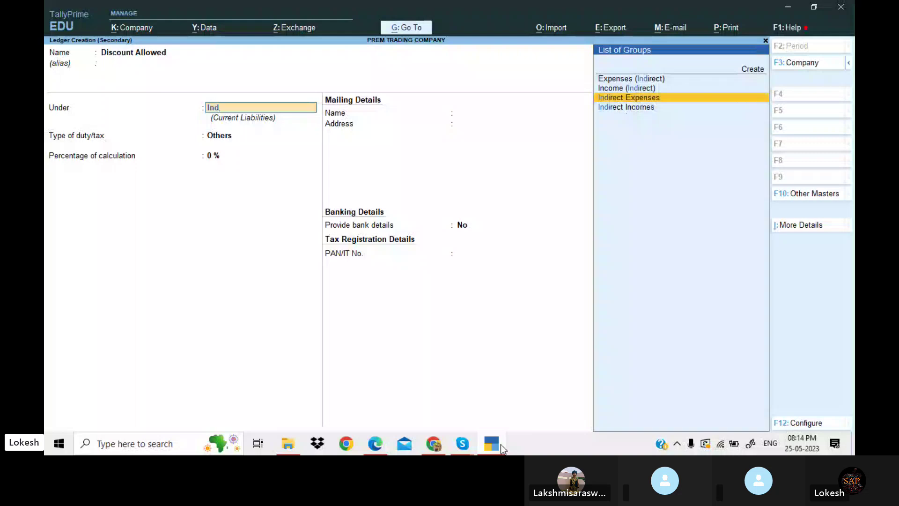
pyautogui.press('Return')
pyautogui.press('Return')
pyautogui.press('Return')
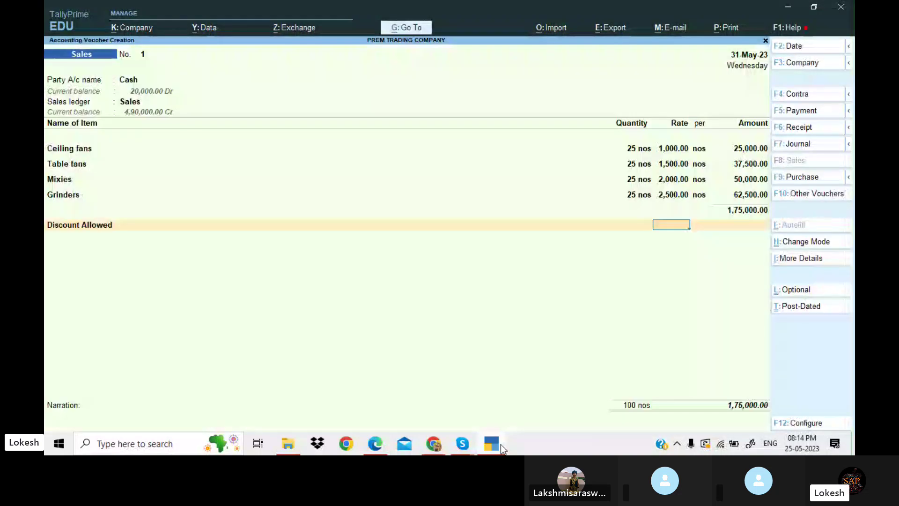
# Check the cash sale's discount rate in the PDF and enter -5% for Discount Allowed in the sales voucher
pyautogui.hotkey('alt', 'Tab')
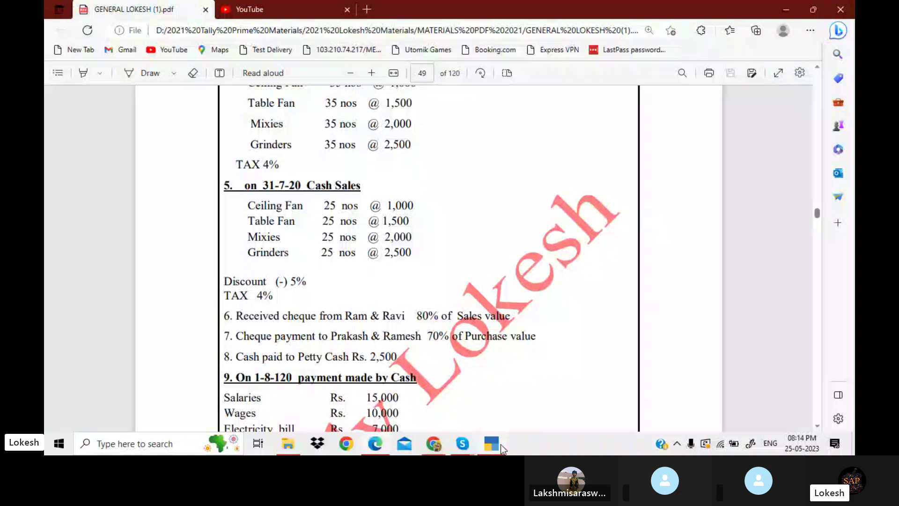
pyautogui.hotkey('alt', 'Tab')
pyautogui.press('Return')
# Add the Tax ledger at 4% to the cash sales voucher and save the voucher
pyautogui.write('T')
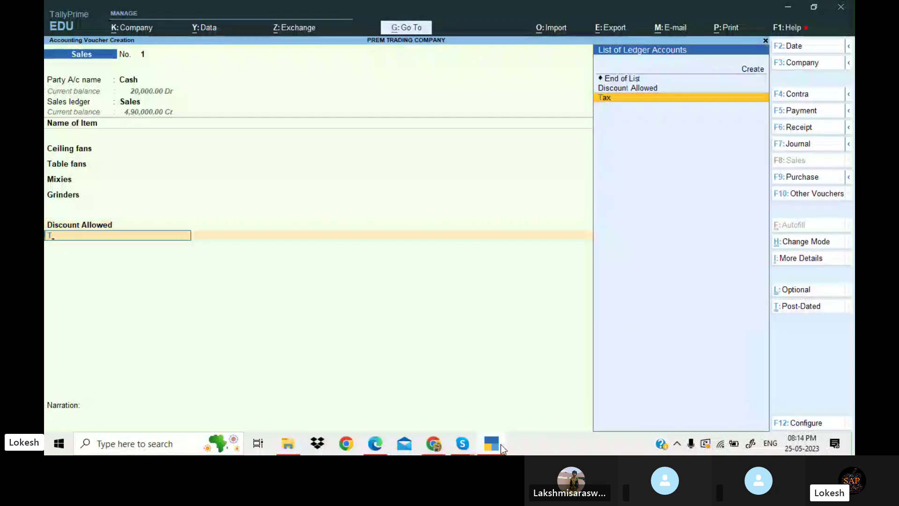
pyautogui.press('Return')
pyautogui.press('Return')
pyautogui.press('Return')
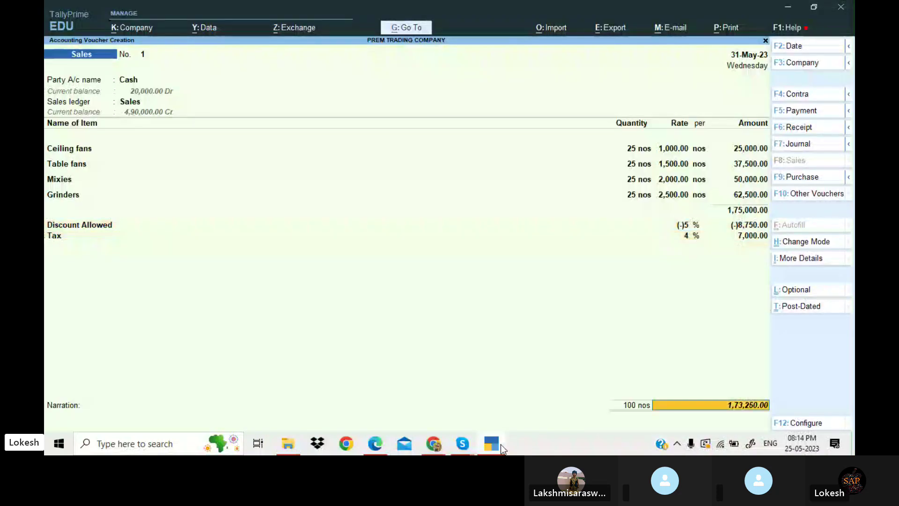
pyautogui.press('Return')
pyautogui.press('Return')
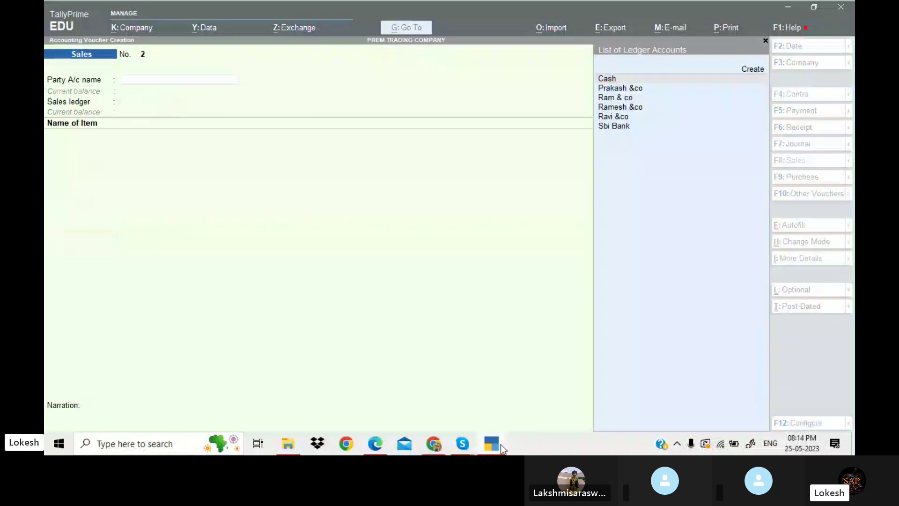
# Read the receipt and payment transactions that follow the cash sales in the PDF
pyautogui.hotkey('alt', 'Tab')
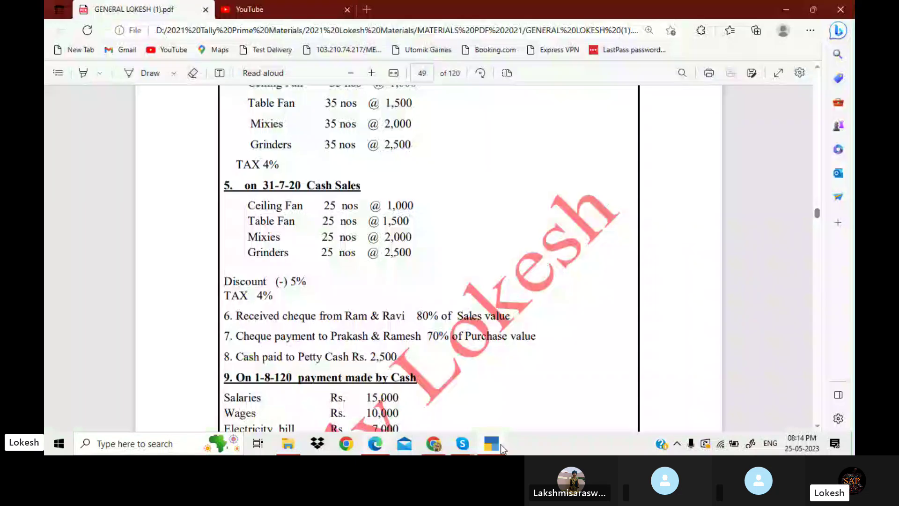
pyautogui.press('Down')
pyautogui.press('Down')
pyautogui.press('Down')
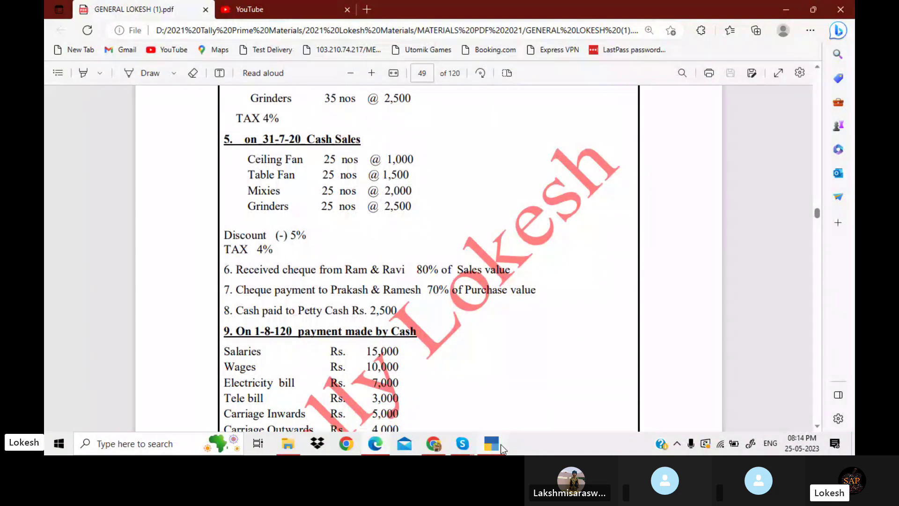
# Return to TallyPrime and leave the blank sales voucher for the Gateway of Tally
pyautogui.click(502, 445)
pyautogui.press('Escape')
pyautogui.press('Return')
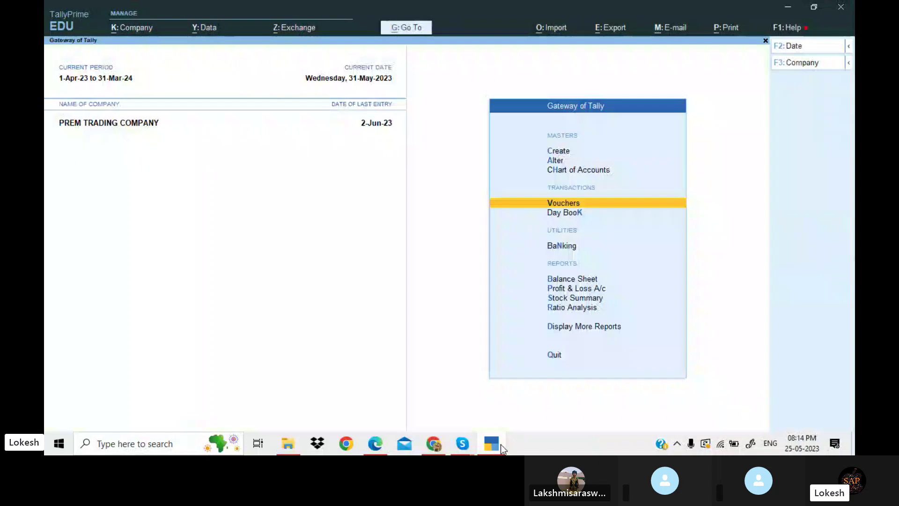
# Open the Day Book for 1-Apr-23 to 2-Jun-23 and look up the Ram & co sales entry
pyautogui.press('Down')
pyautogui.press('Return')
pyautogui.press('F2')
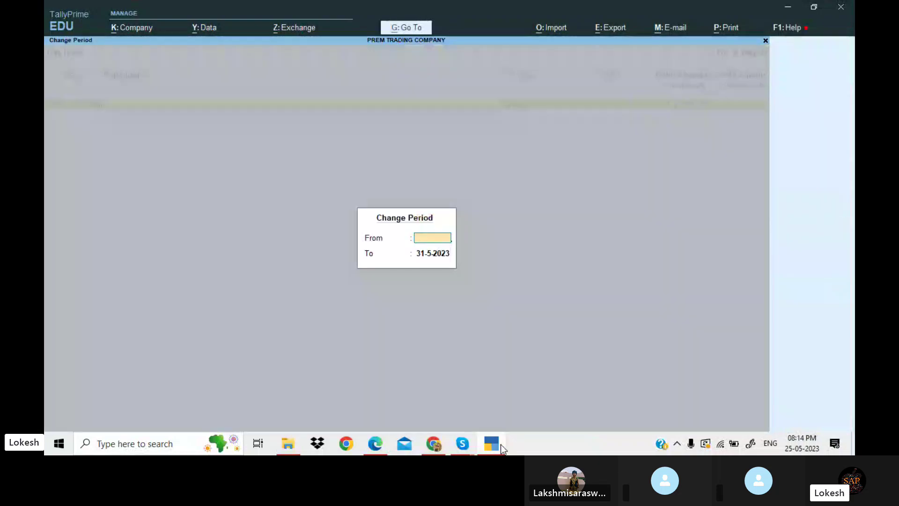
pyautogui.press('Escape')
pyautogui.press('Up')
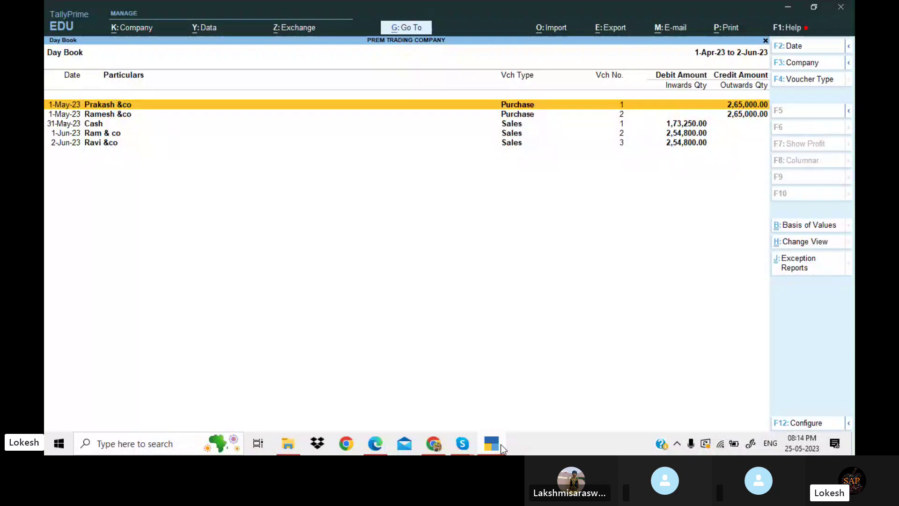
pyautogui.press('Down')
pyautogui.press('Down')
pyautogui.press('Down')
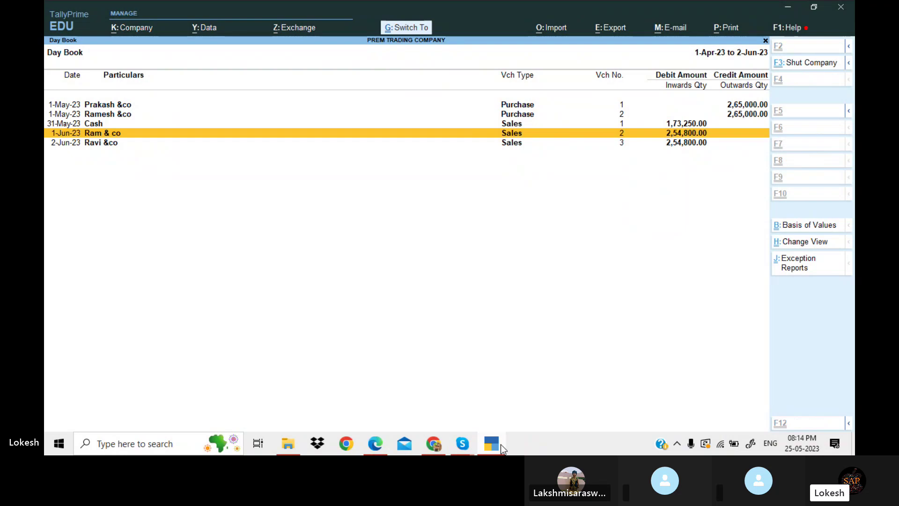
# Open the calculator and check the cheque receipt and payment percentages in the exercise PDF
pyautogui.hotkey('ctrl', 'n')
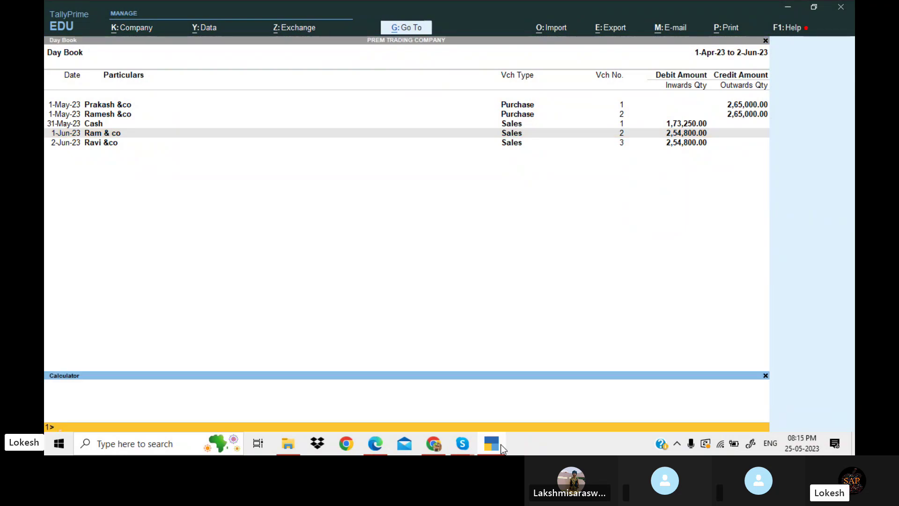
pyautogui.click(502, 448)
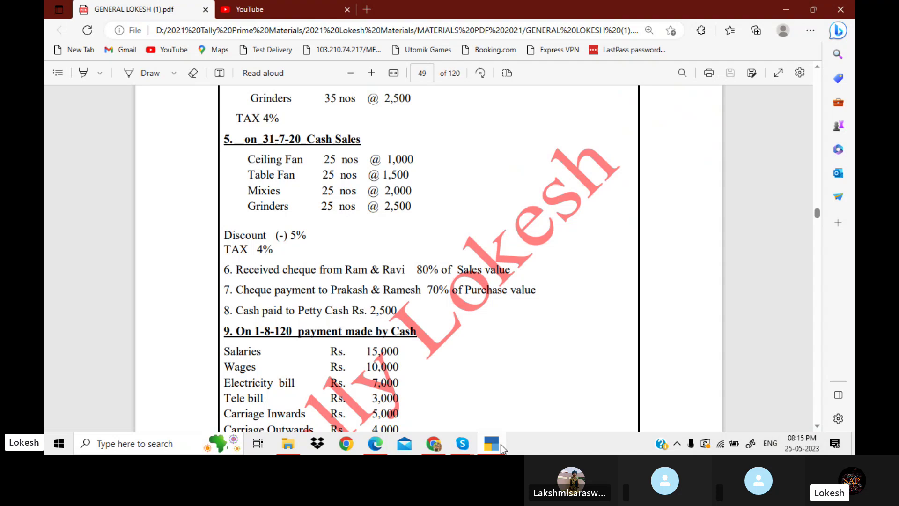
pyautogui.click(502, 449)
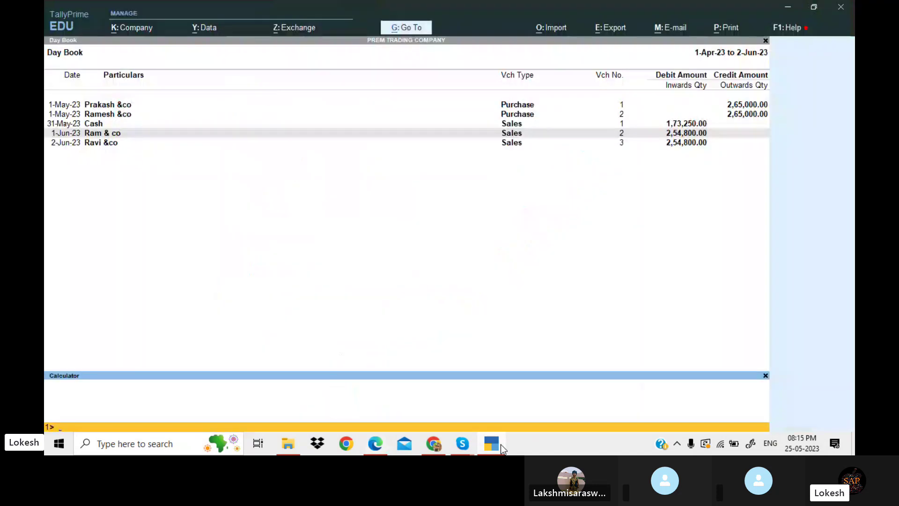
# Calculate 80% of the 254800 sales value and 70% of the 265000 purchase value in the calculator
pyautogui.write('257800*254800')
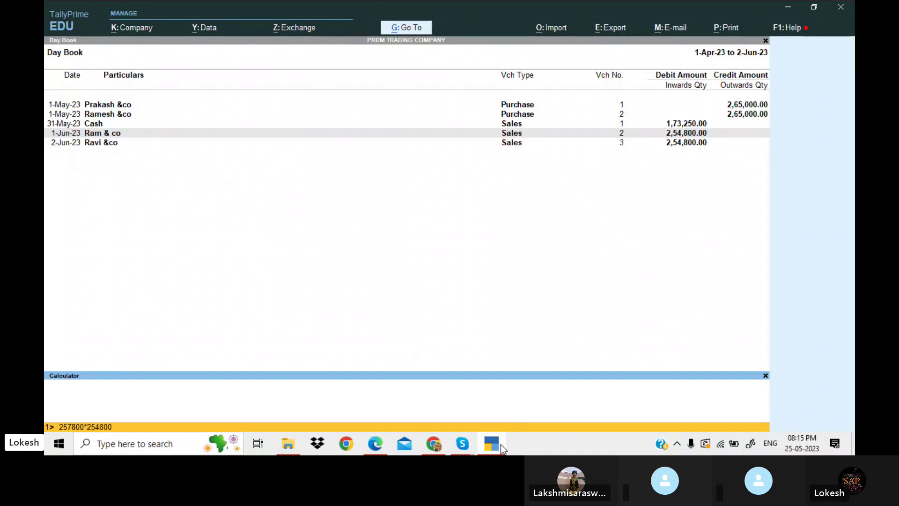
pyautogui.press('Return')
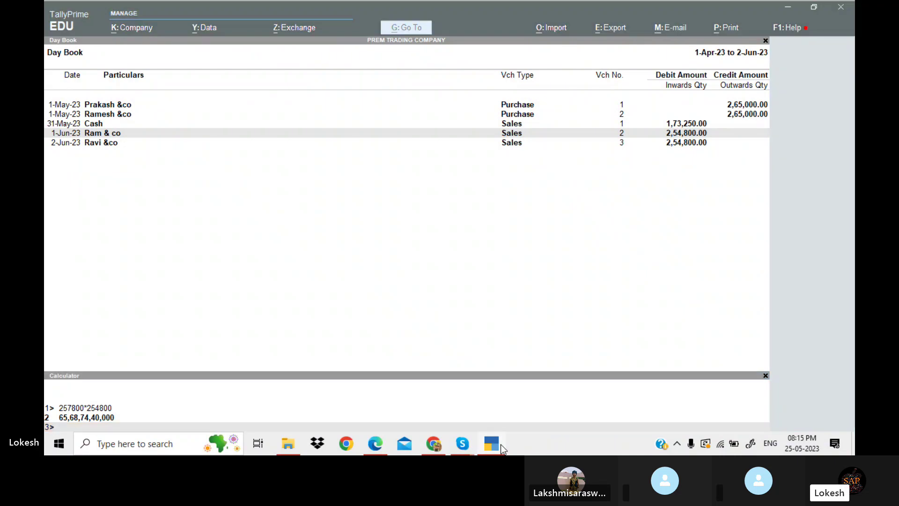
pyautogui.click(500, 447)
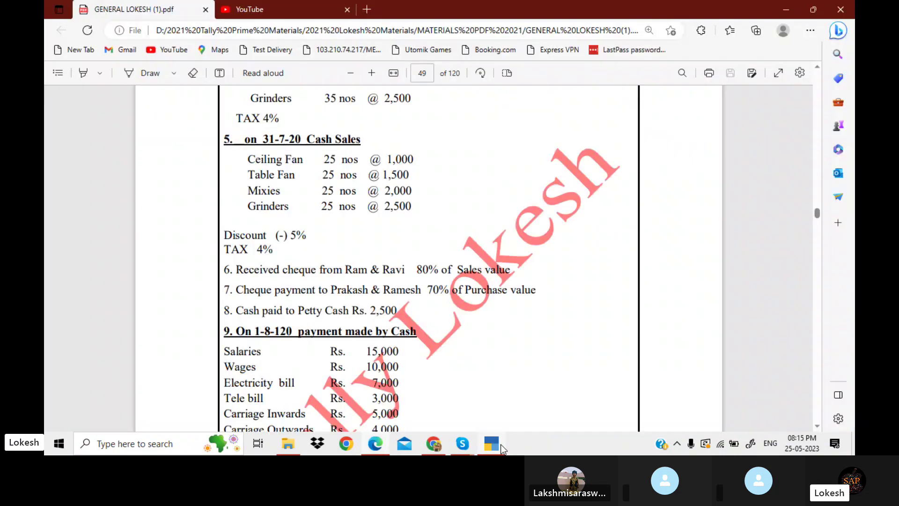
pyautogui.click(501, 447)
pyautogui.write('2')
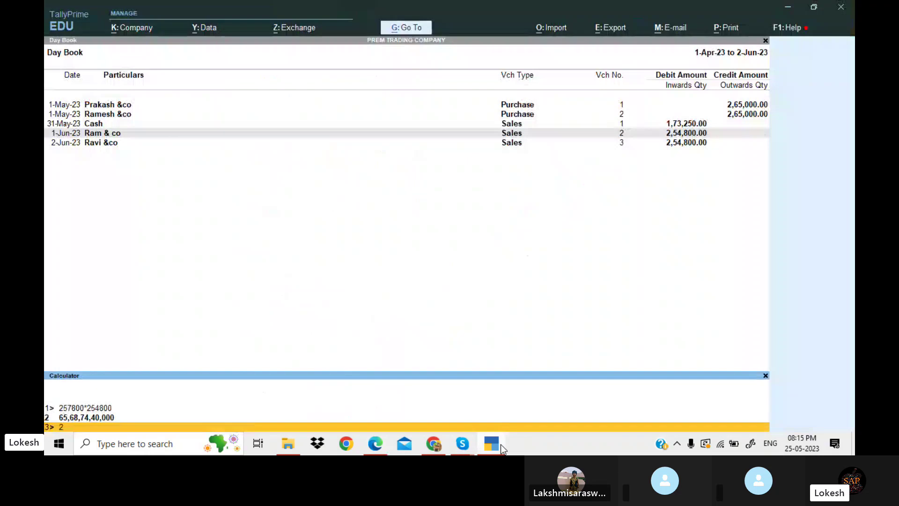
pyautogui.write('54800*80/100')
pyautogui.press('Return')
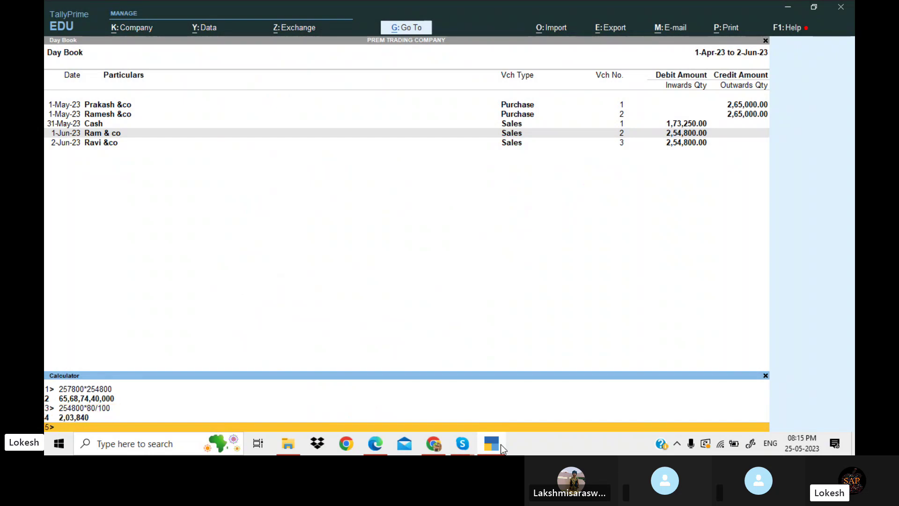
pyautogui.write('265000*70/100')
pyautogui.press('Return')
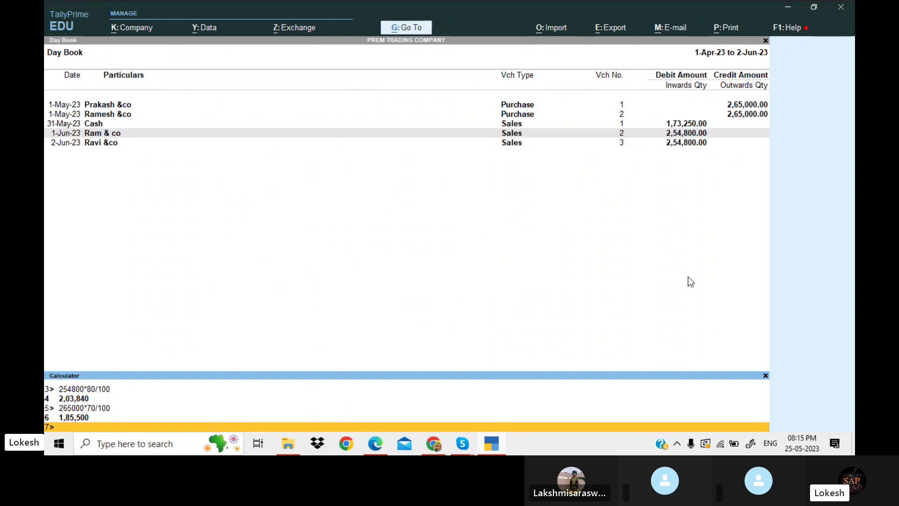
# Leave the Day Book, start a receipt voucher and check the cheque receipt transaction in the exercise PDF
pyautogui.click(656, 283)
pyautogui.press('Escape')
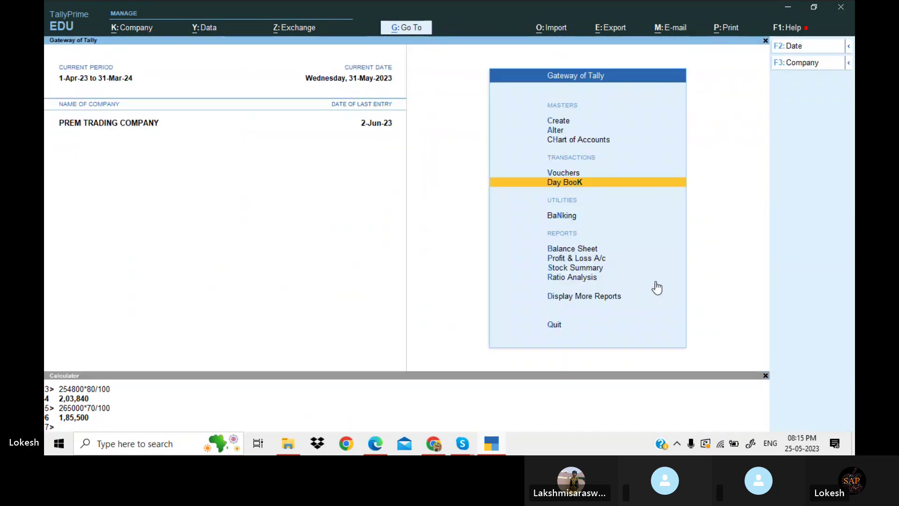
pyautogui.press('v')
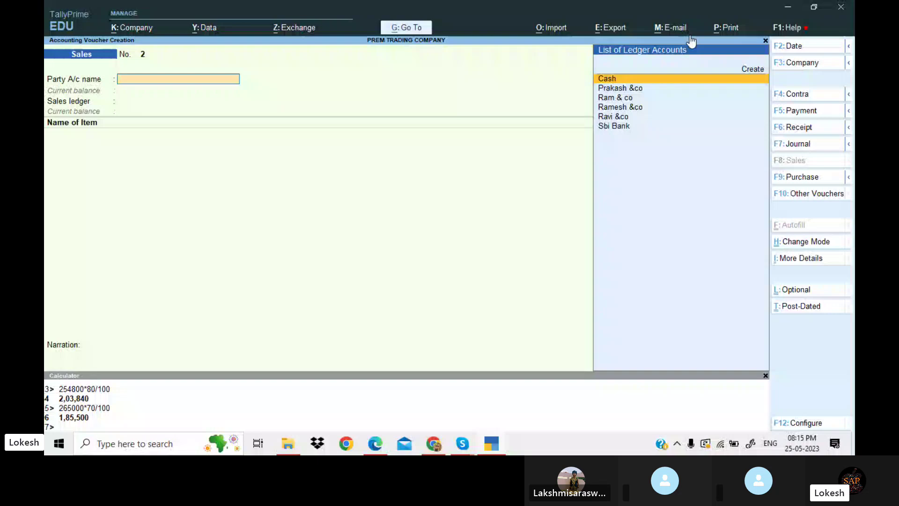
pyautogui.click(814, 133)
pyautogui.click(375, 448)
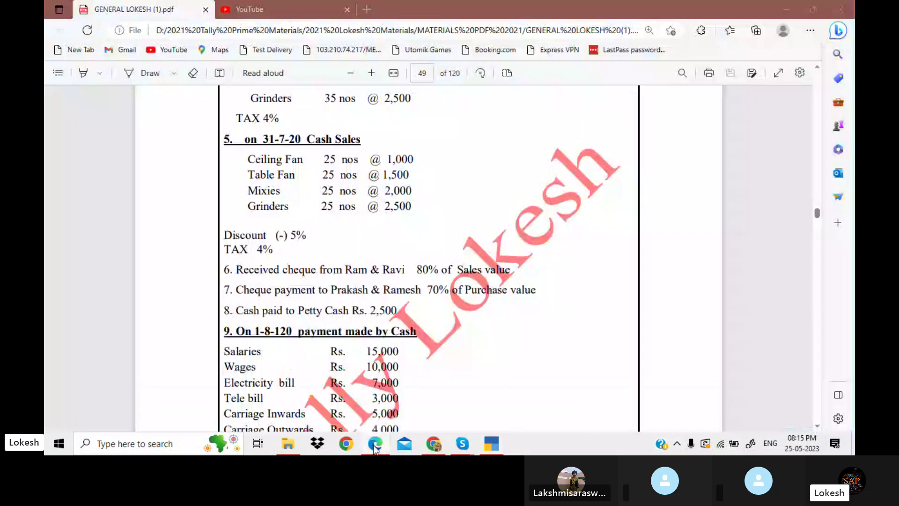
pyautogui.click(375, 449)
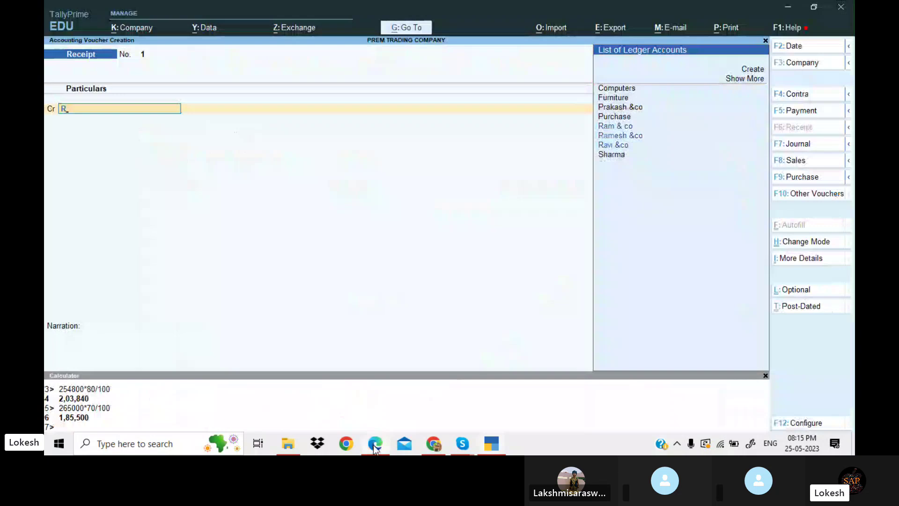
# Credit Ram & co and Ravi &co with 203840 each in the receipt voucher
pyautogui.press('Return')
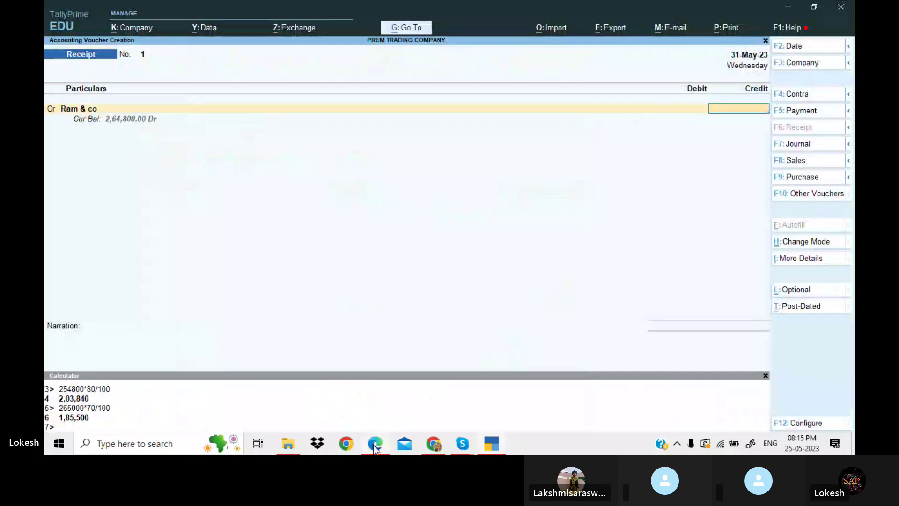
pyautogui.write('203840')
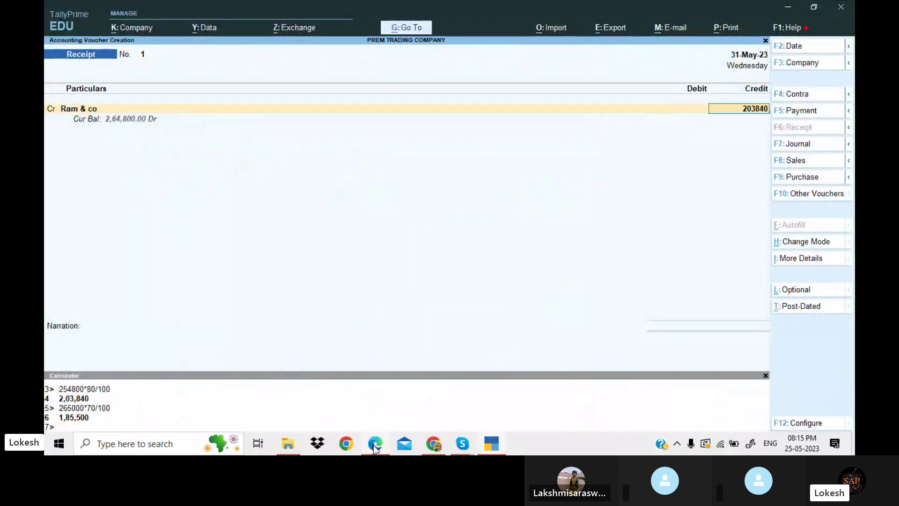
pyautogui.press('Return')
pyautogui.write('c')
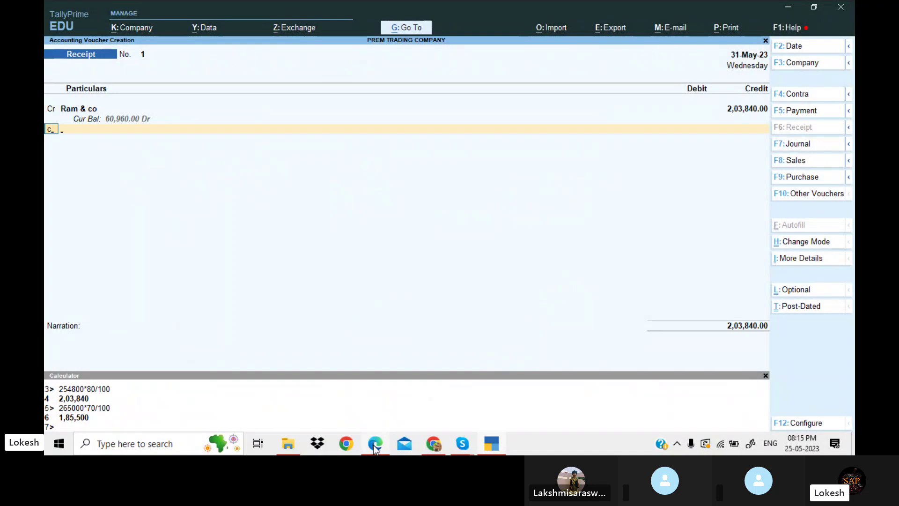
pyautogui.write('Rav')
pyautogui.press('Return')
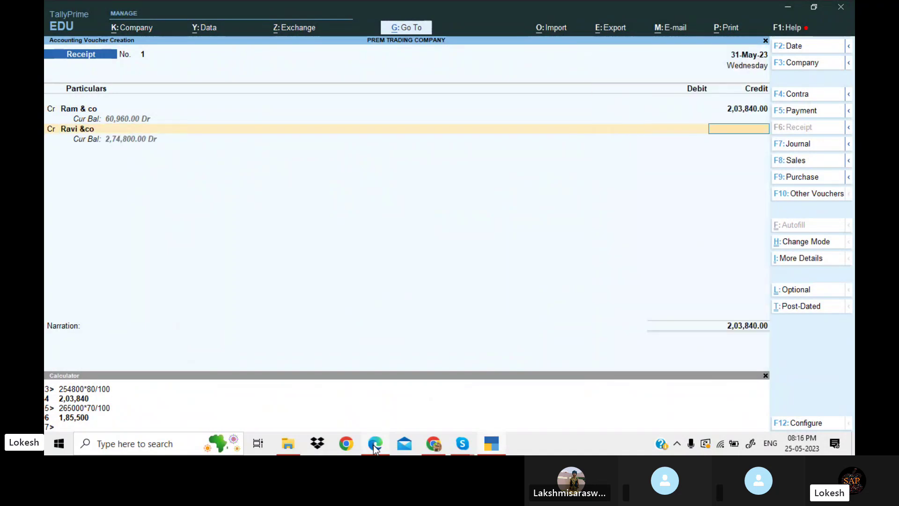
pyautogui.write('203840')
pyautogui.press('Return')
pyautogui.press('Return')
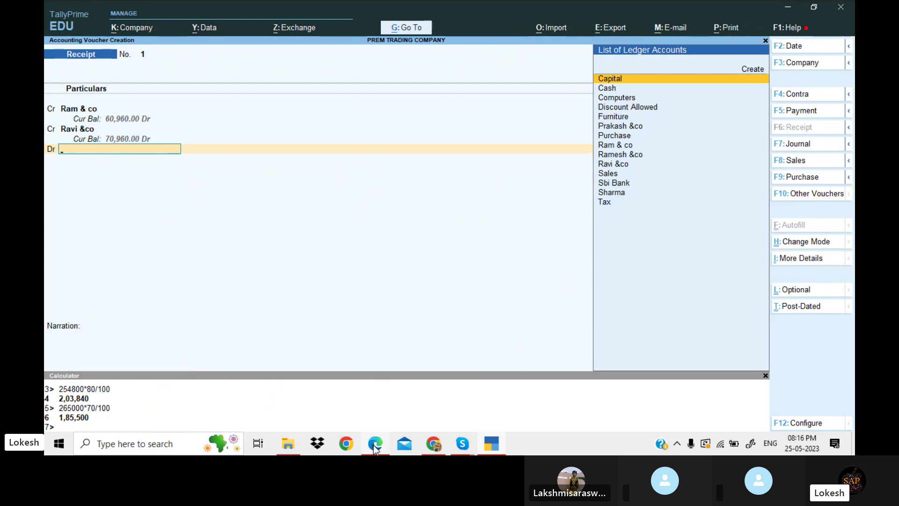
# Debit Sbi Bank with 4,07,680.00 and save the receipt voucher without a narration
pyautogui.write('Sb')
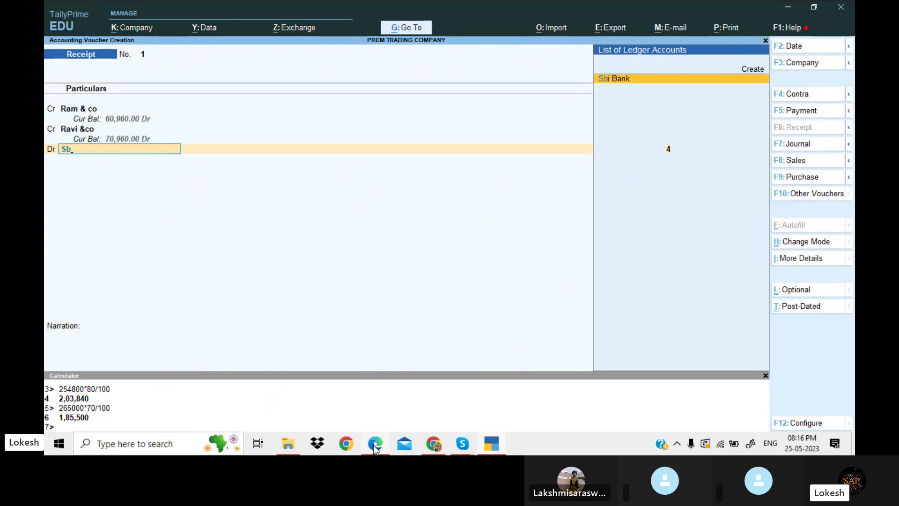
pyautogui.press('Return')
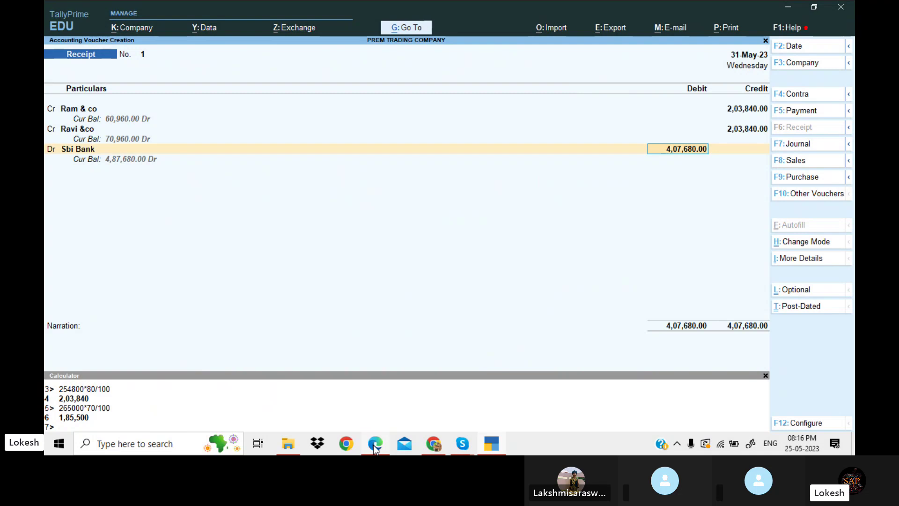
pyautogui.press('Return')
pyautogui.press('Return')
pyautogui.press('Return')
pyautogui.press('Return')
pyautogui.press('Return')
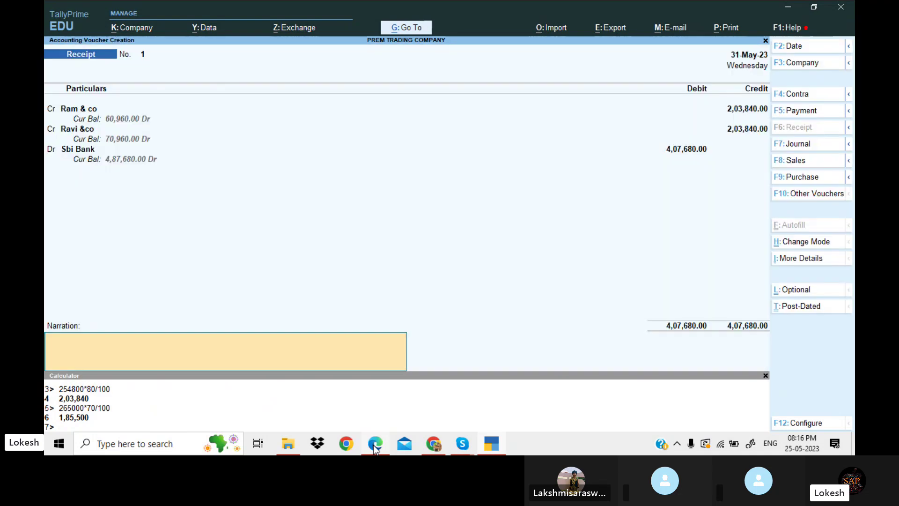
pyautogui.press('Return')
pyautogui.press('Return')
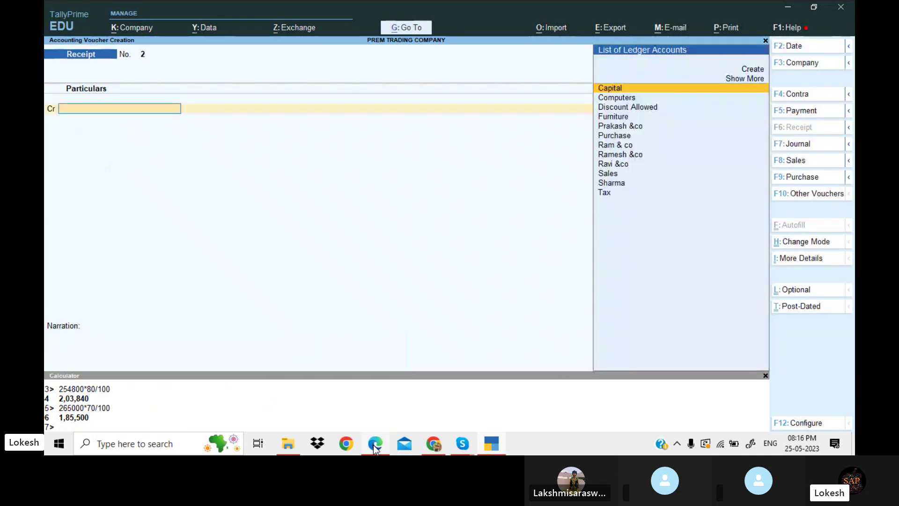
# Start a payment voucher and check the cheque payment transaction in the exercise PDF
pyautogui.click(813, 111)
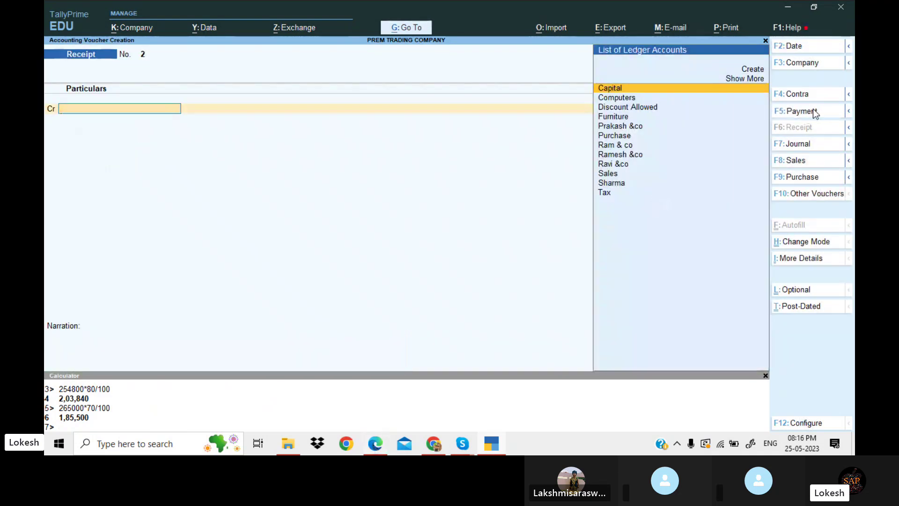
pyautogui.click(499, 450)
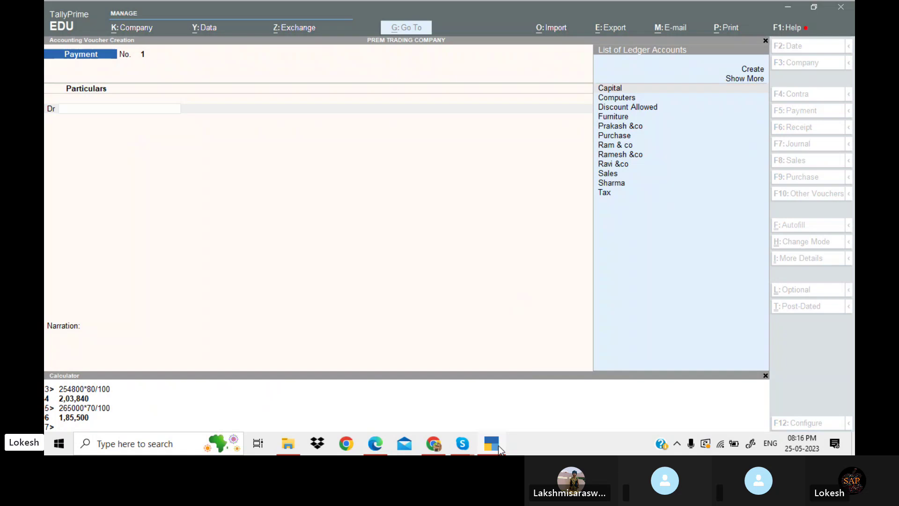
pyautogui.click(433, 444)
pyautogui.click(368, 454)
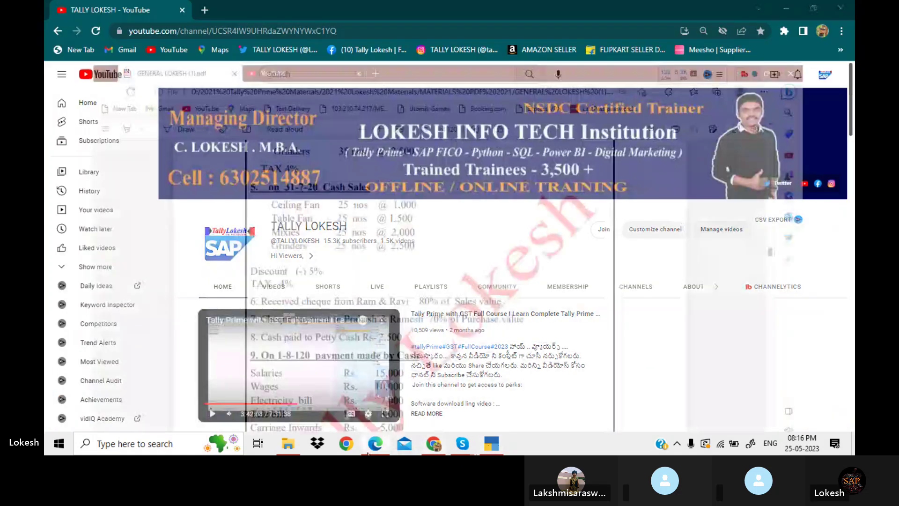
pyautogui.moveTo(500, 452)
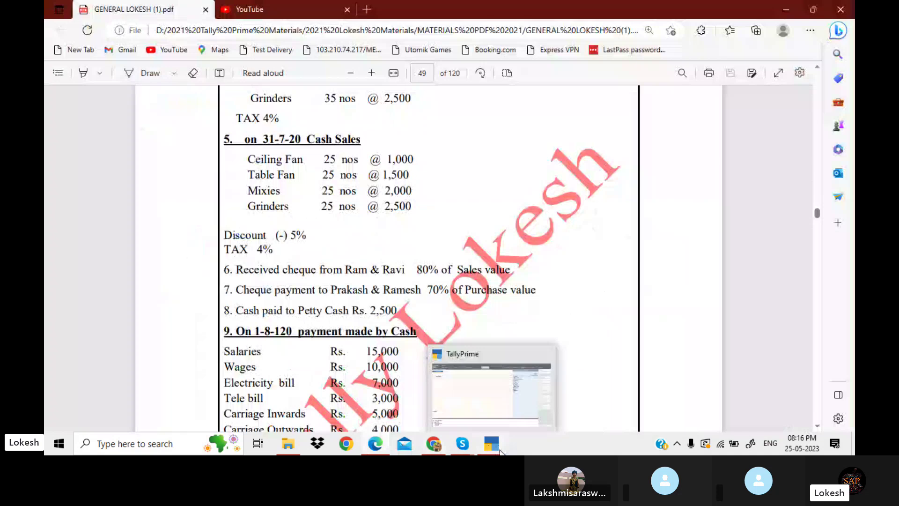
pyautogui.click(495, 451)
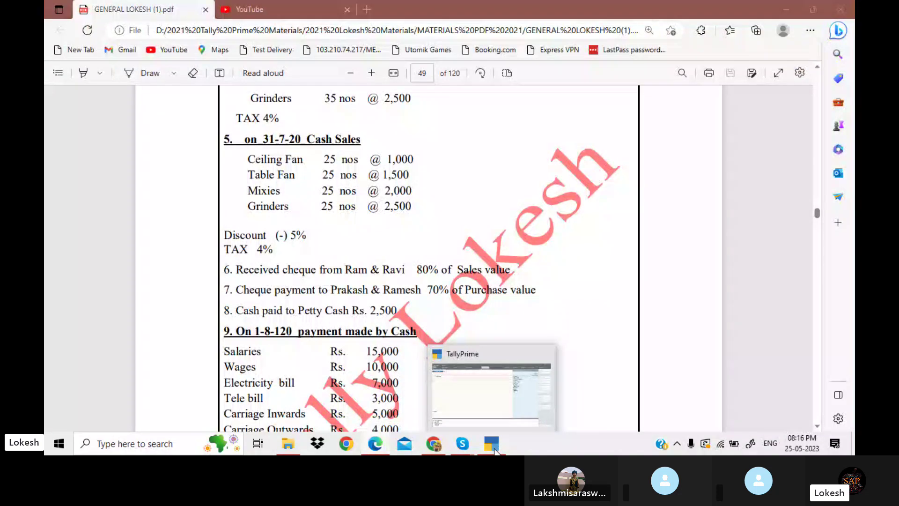
# Debit Prakash &co and Ramesh &co with 185500 each in the payment voucher and start its credit line
pyautogui.write('55')
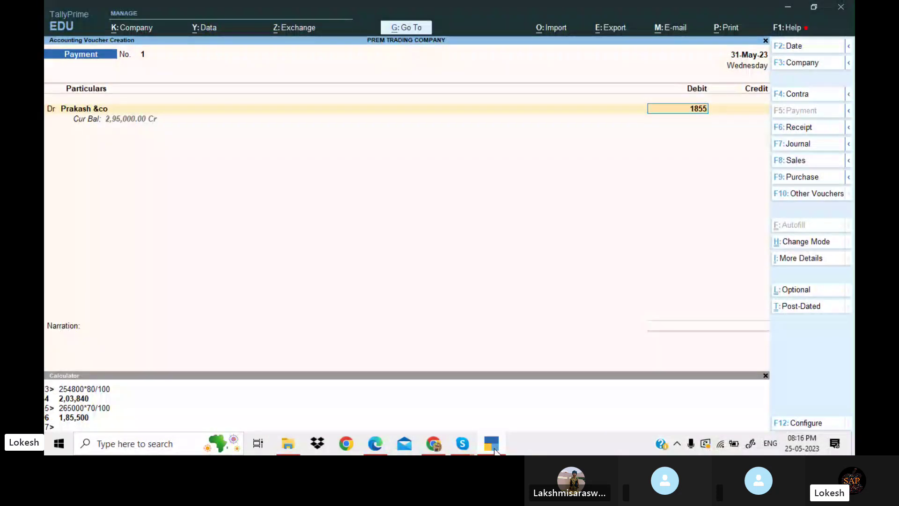
pyautogui.write('00')
pyautogui.press('Return')
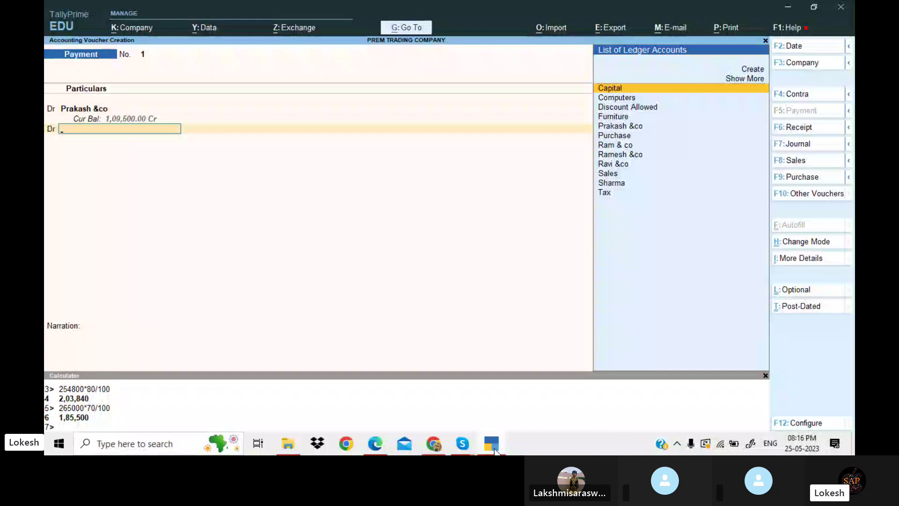
pyautogui.write('Rame')
pyautogui.press('Return')
pyautogui.write('1,85,')
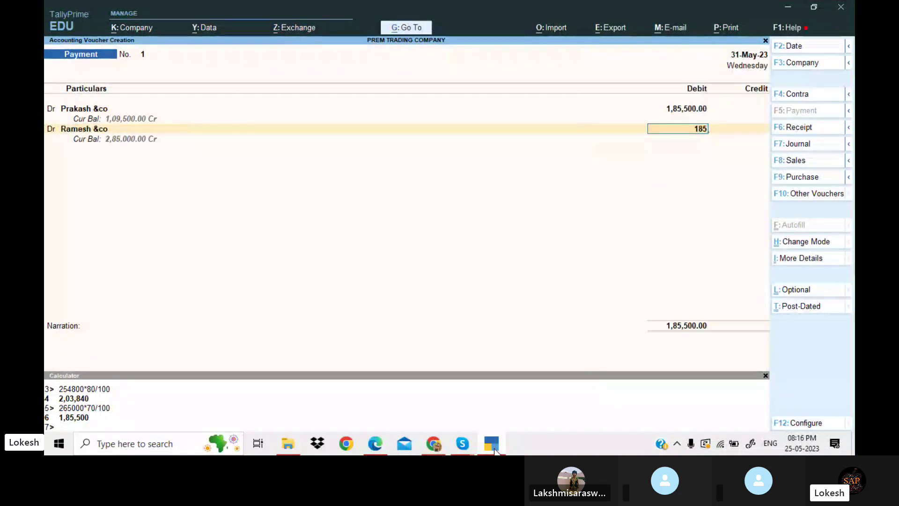
pyautogui.write('500')
pyautogui.press('Return')
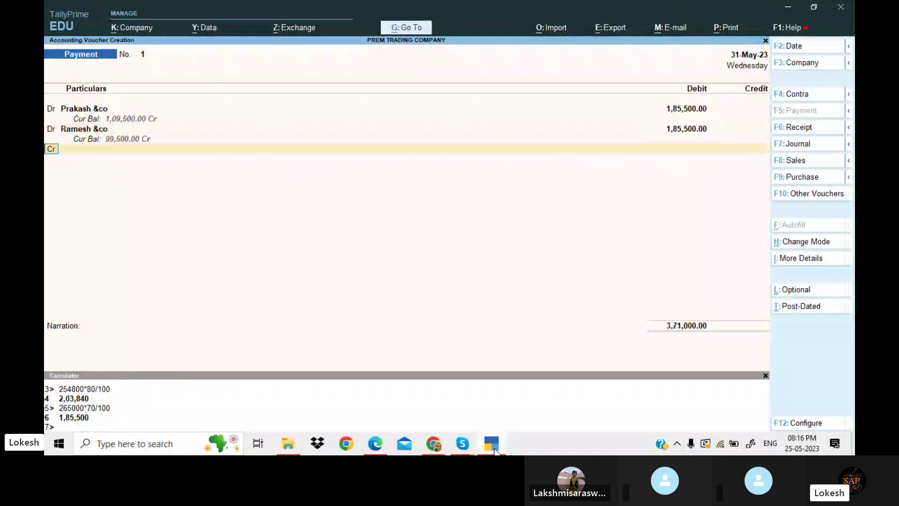
pyautogui.press('Return')
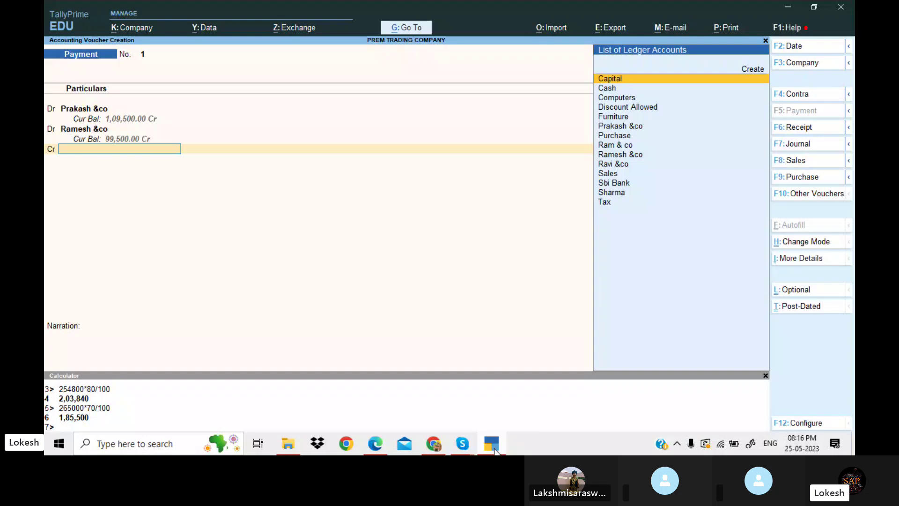
# Credit Sbi Bank with 3,71,000.00 and save the payment voucher without an instrument number or narration
pyautogui.write('Sb')
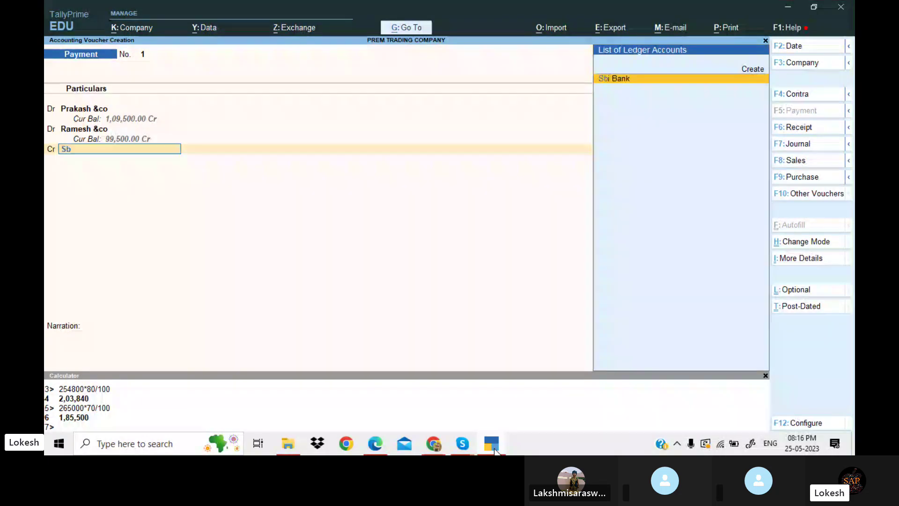
pyautogui.press('Return')
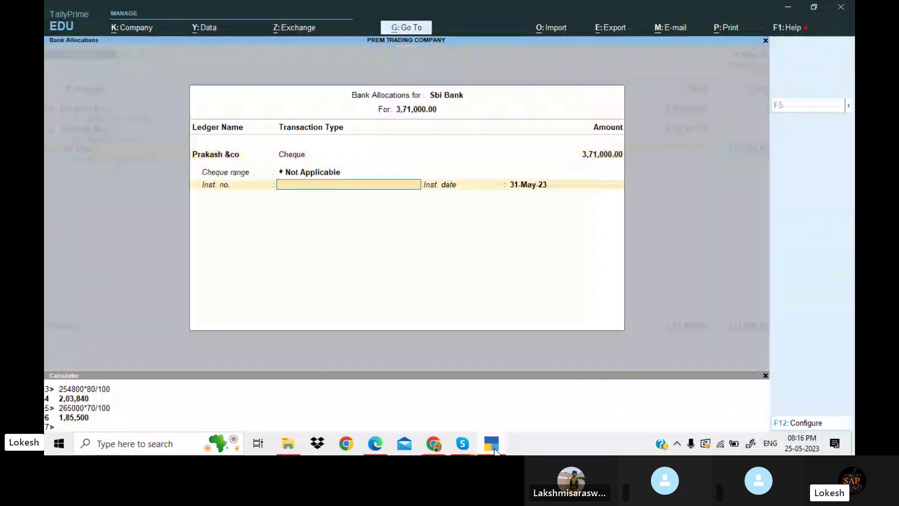
pyautogui.press('Return')
pyautogui.press('Return')
pyautogui.press('Return')
pyautogui.press('Return')
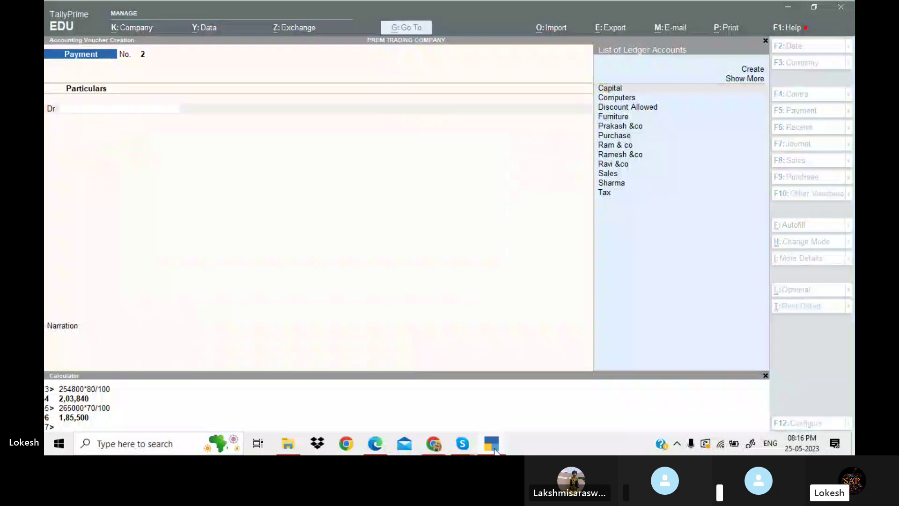
# Check the petty cash transaction in the exercise PDF and credit Cash with 2500 in a contra voucher
pyautogui.click(496, 450)
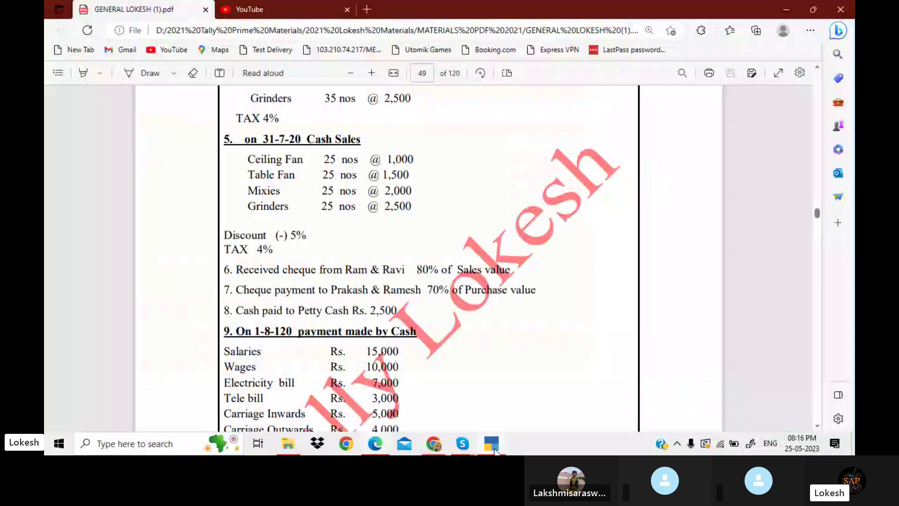
pyautogui.press('Down')
pyautogui.press('Down')
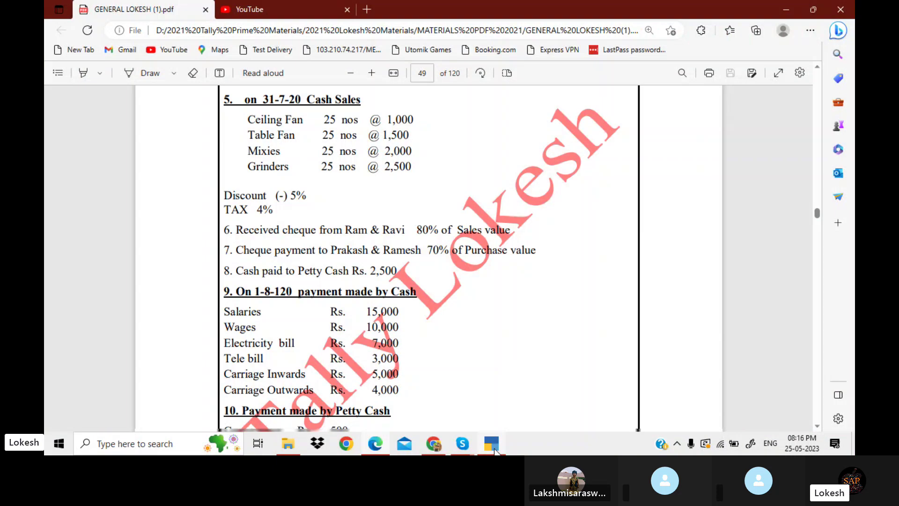
pyautogui.click(492, 447)
pyautogui.press('Return')
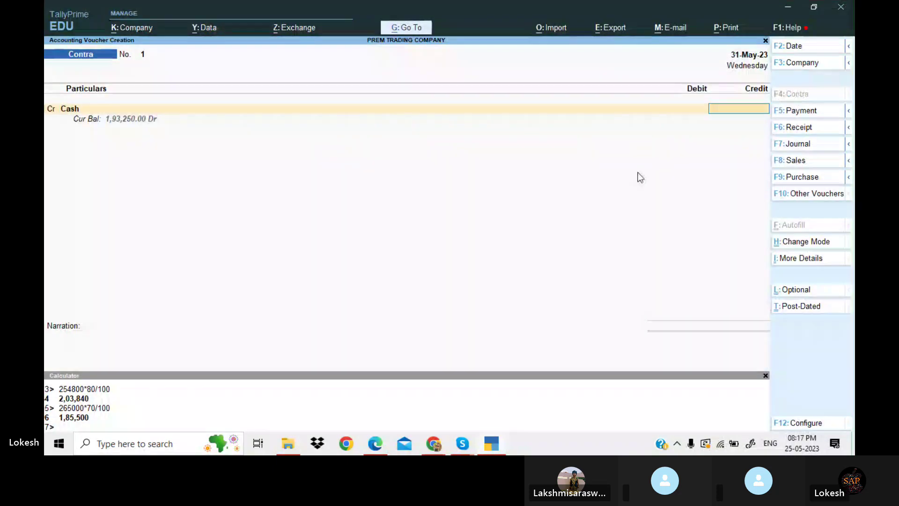
pyautogui.click(489, 449)
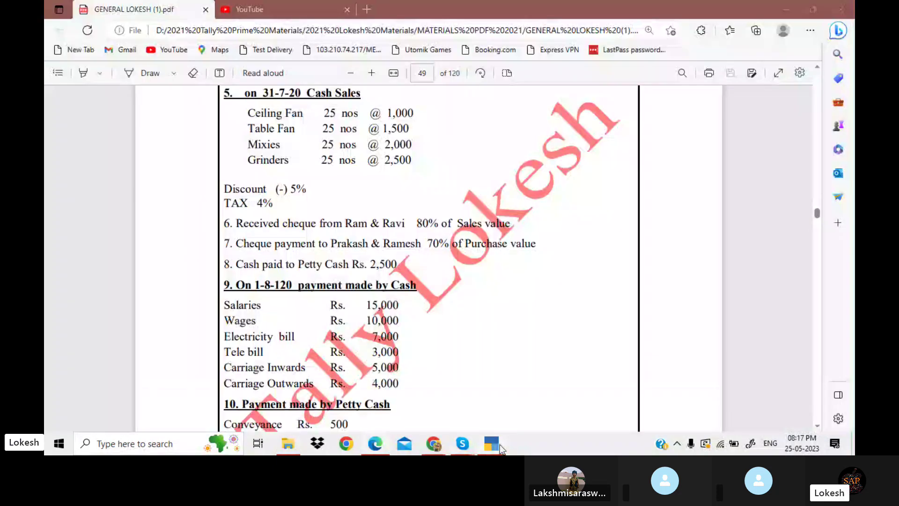
pyautogui.click(501, 448)
pyautogui.write('2500')
pyautogui.press('Return')
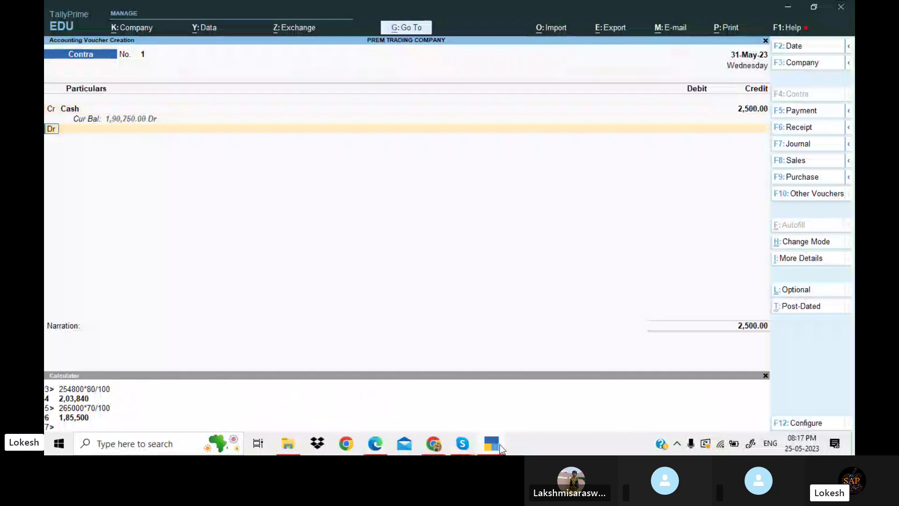
# Create a Petty Cash ledger under Cash-in-Hand for the contra voucher's debit line
pyautogui.press('Up')
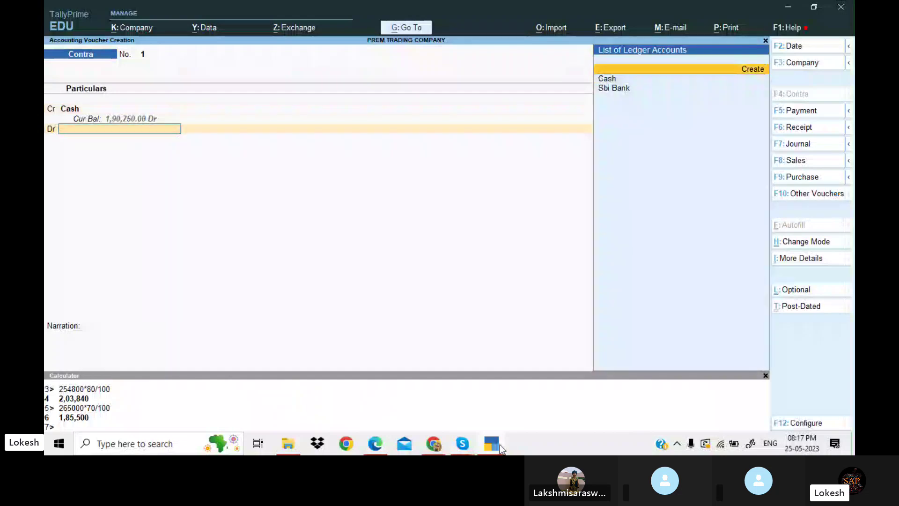
pyautogui.press('Return')
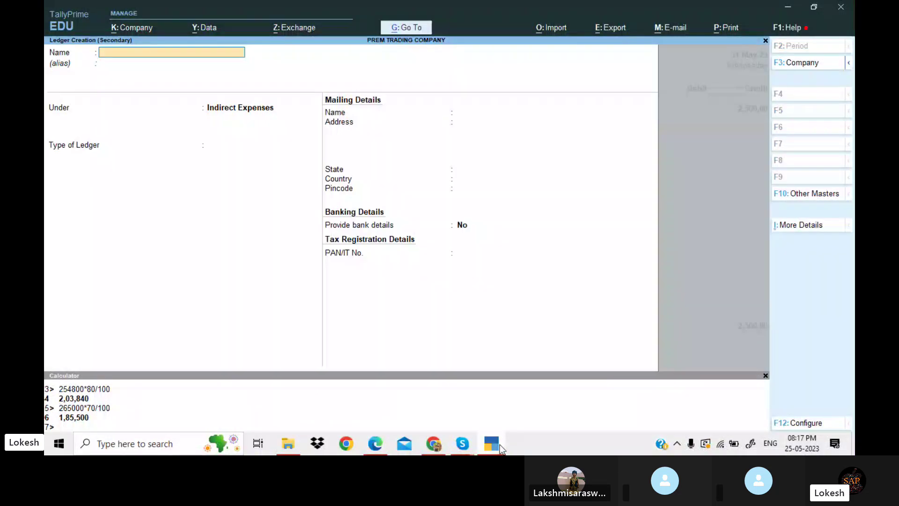
pyautogui.write('Petty Cash')
pyautogui.press('Return')
pyautogui.press('BackSpace')
pyautogui.write('cash')
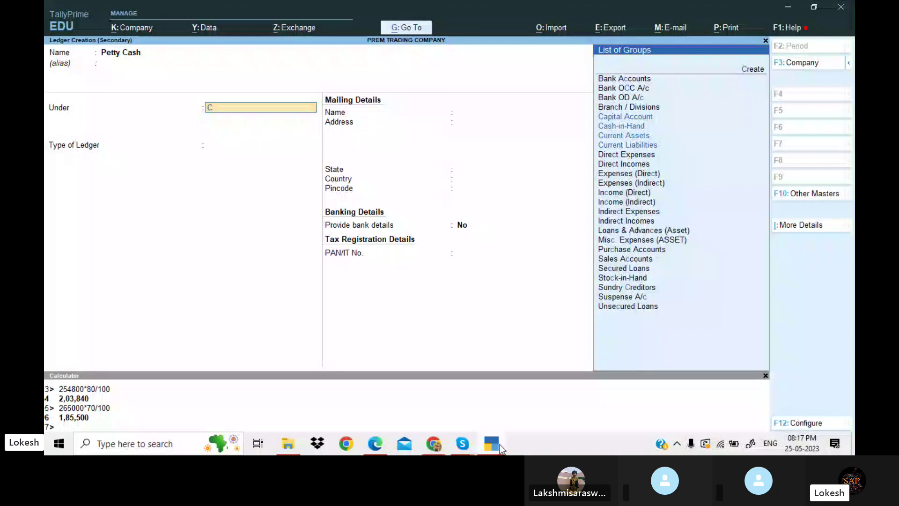
pyautogui.press('Return')
pyautogui.press('Return')
pyautogui.press('Return')
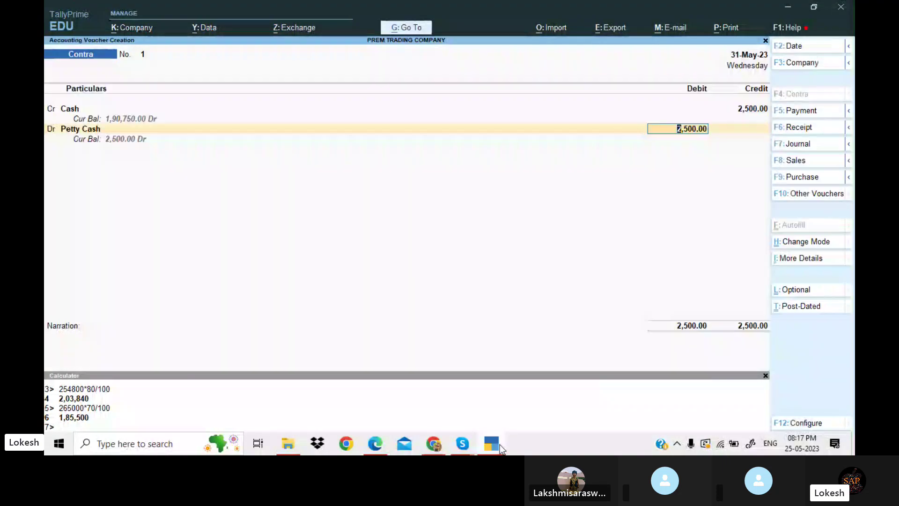
# Debit Petty Cash with 2,500.00 and save the contra voucher without a narration
pyautogui.press('Return')
pyautogui.press('Return')
pyautogui.press('Return')
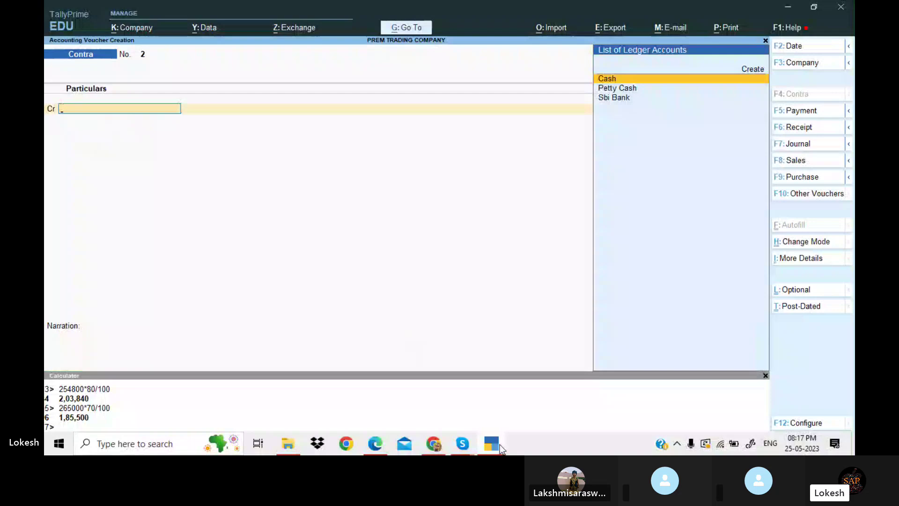
# Check the cash payments in the exercise PDF and start a payment voucher dated 1-8
pyautogui.click(500, 449)
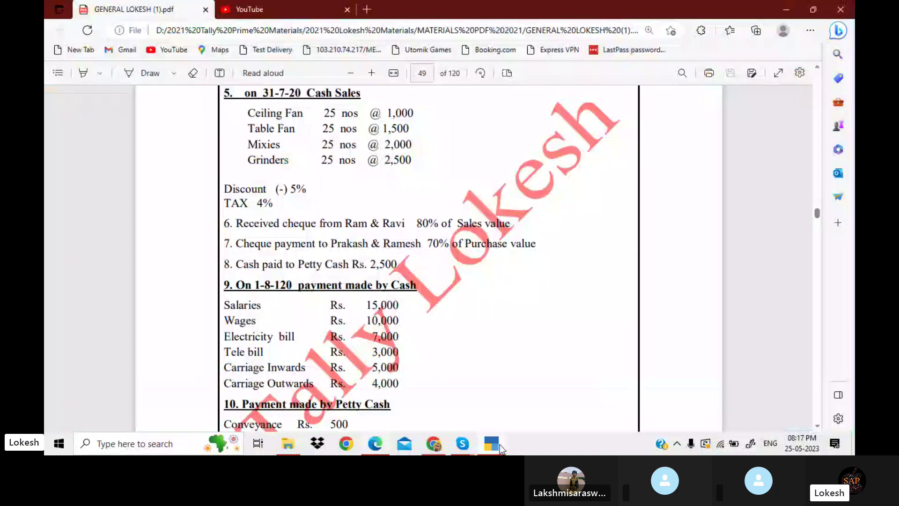
pyautogui.scroll(-3, 384, 258)
pyautogui.click(491, 444)
pyautogui.click(794, 111)
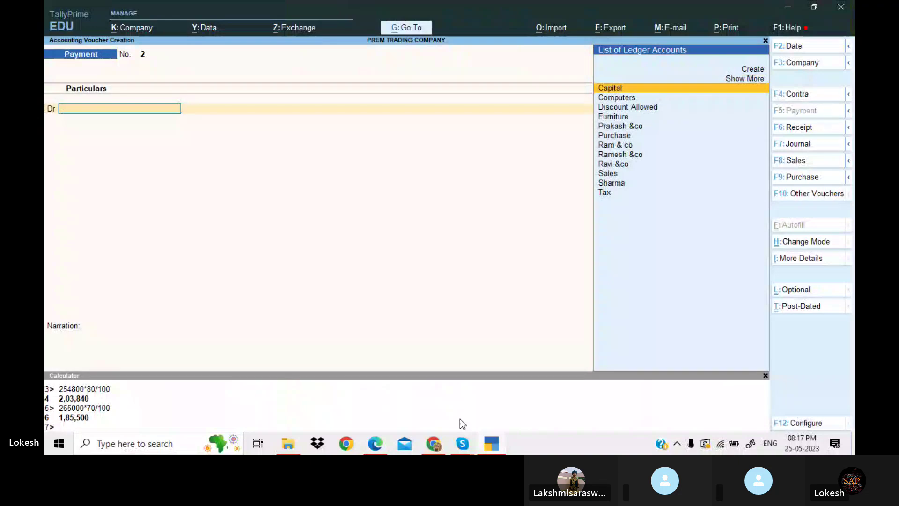
pyautogui.click(491, 448)
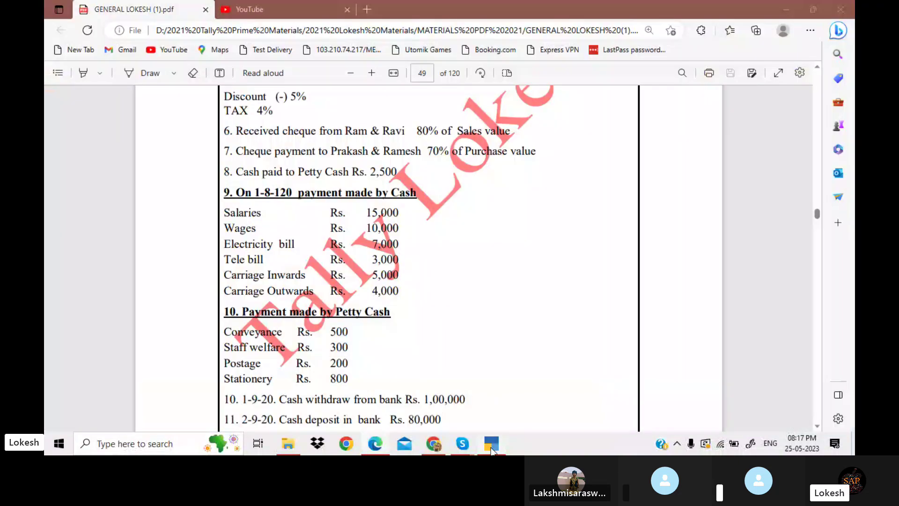
pyautogui.click(492, 444)
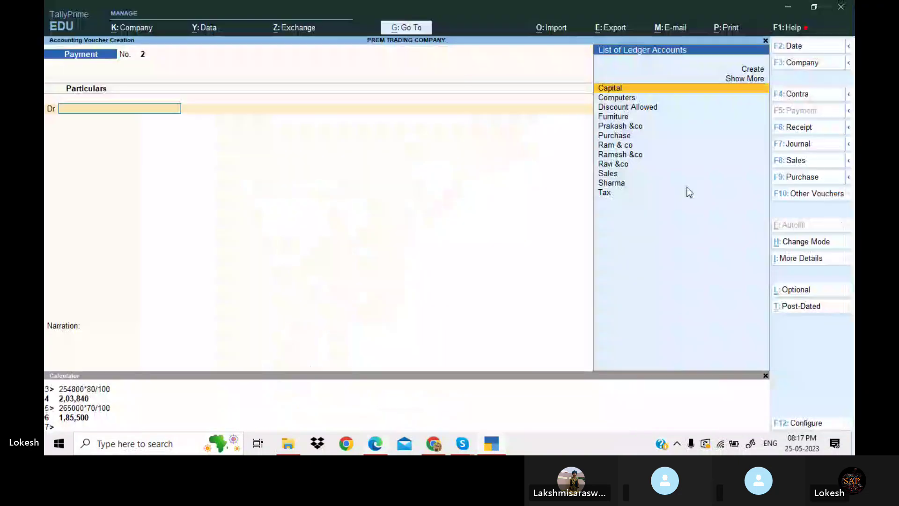
pyautogui.click(798, 45)
pyautogui.write('1-8')
pyautogui.press('Return')
# Create a Salaries ledger under Indirect Expenses for the payment voucher's first debit line
pyautogui.click(501, 449)
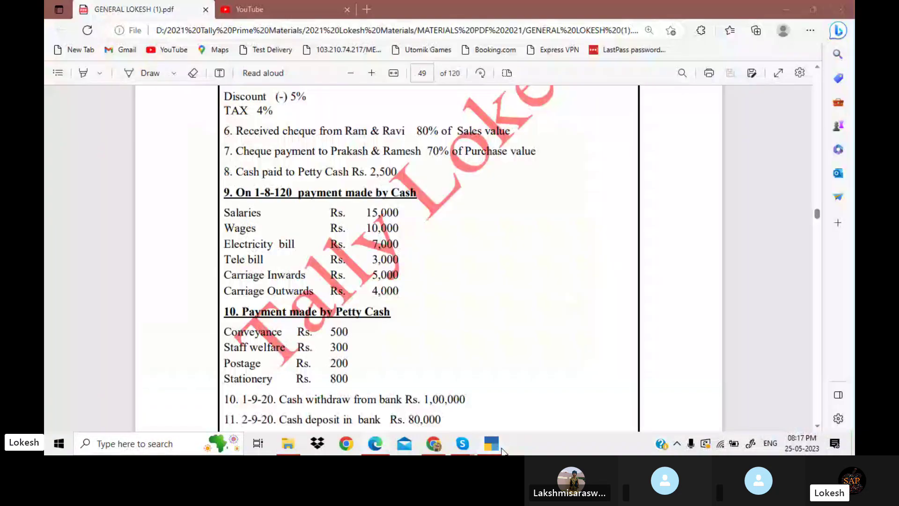
pyautogui.click(500, 449)
pyautogui.hotkey('alt', 'c')
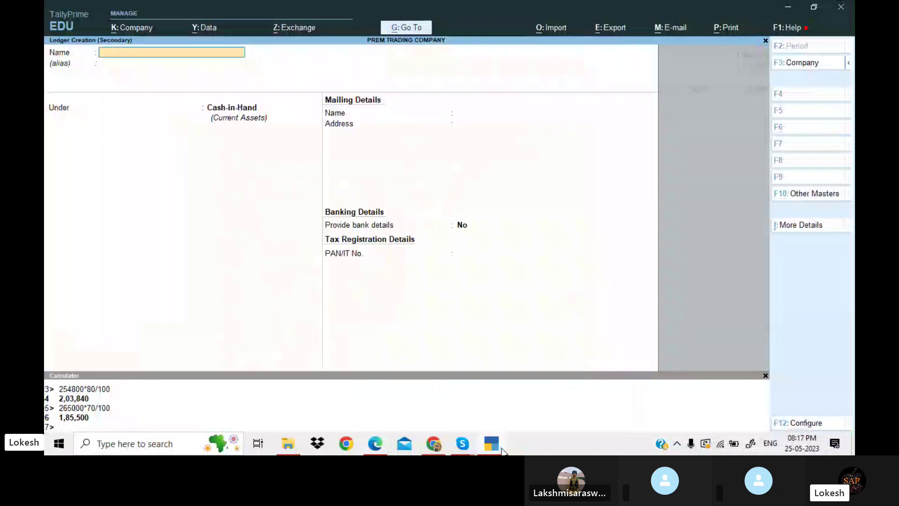
pyautogui.write('Salaries')
pyautogui.press('Return')
pyautogui.press('Return')
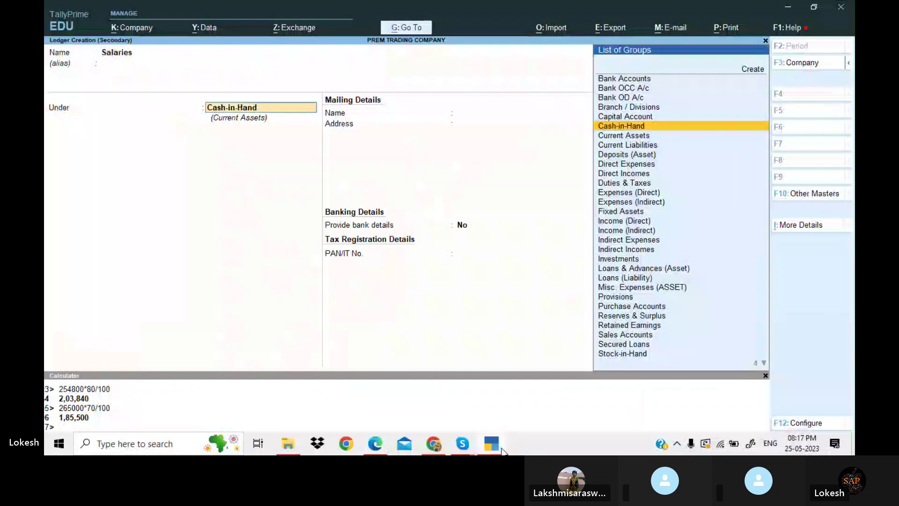
pyautogui.write('Ind')
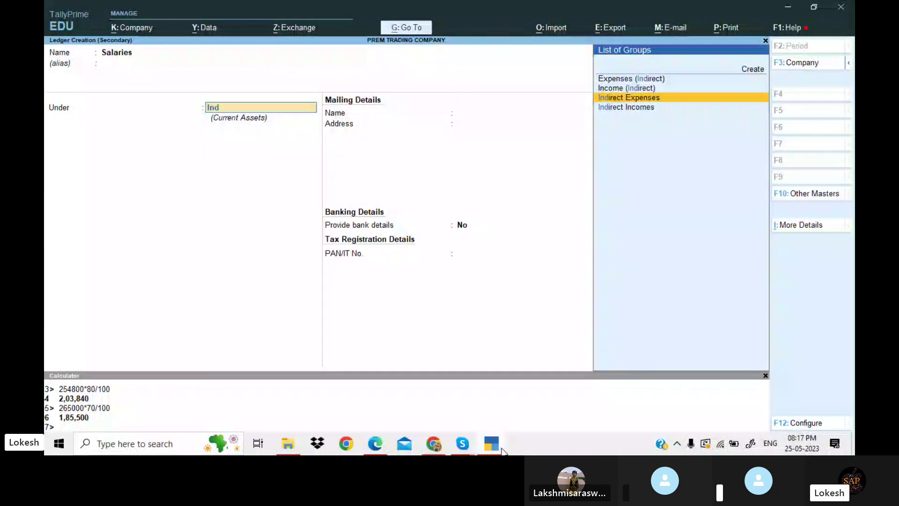
pyautogui.press('Return')
pyautogui.hotkey('ctrl', 'a')
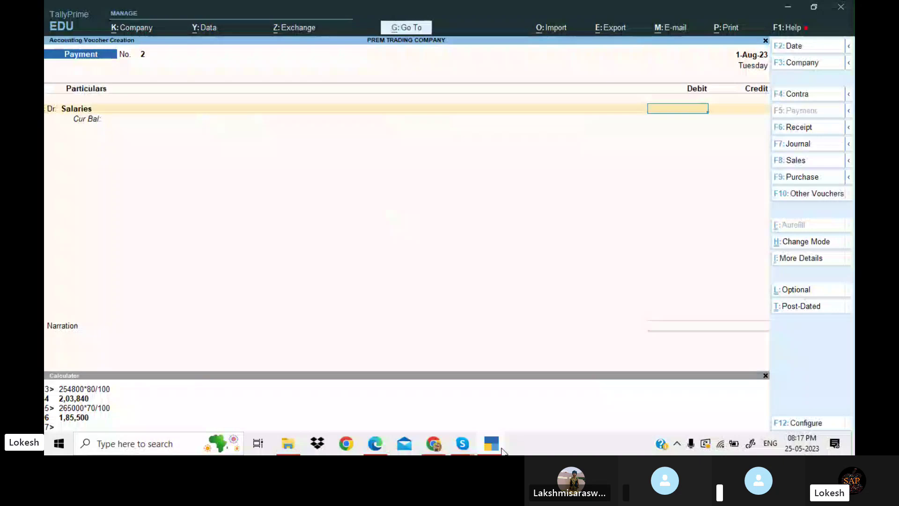
# Debit Salaries with 15000 as listed in the exercise PDF and start another debit line
pyautogui.hotkey('alt', 'Tab')
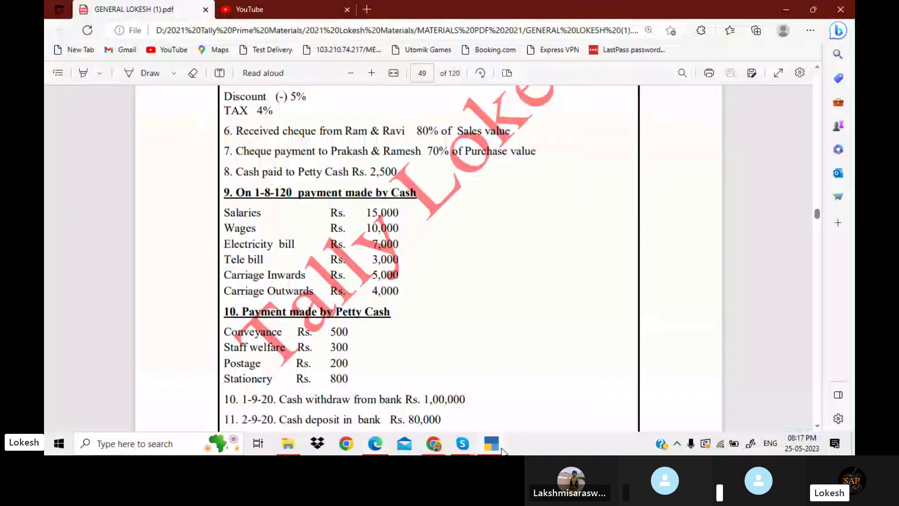
pyautogui.hotkey('alt', 'Tab')
pyautogui.write('15000')
pyautogui.press('Return')
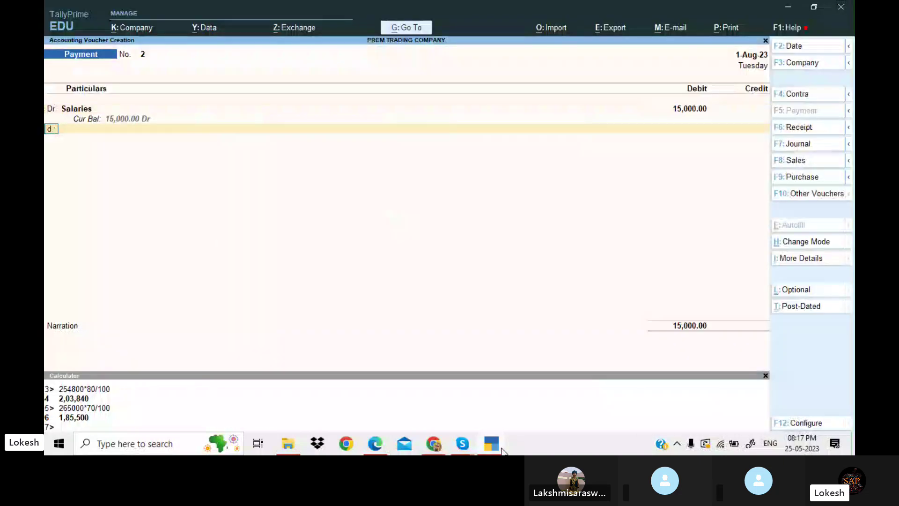
pyautogui.press('Return')
# Create a Wages ledger under Direct Expenses and debit it with 10,000 as listed in the exercise PDF
pyautogui.hotkey('alt', 'c')
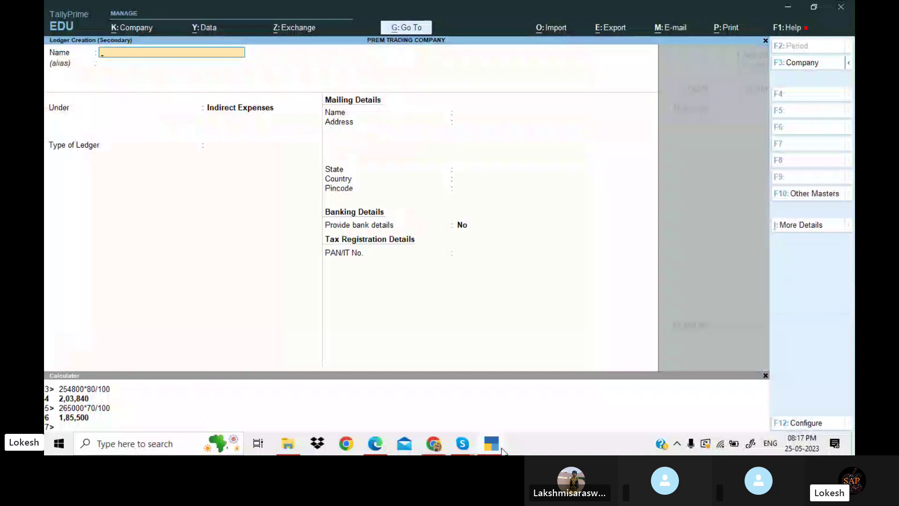
pyautogui.hotkey('alt', 'Tab')
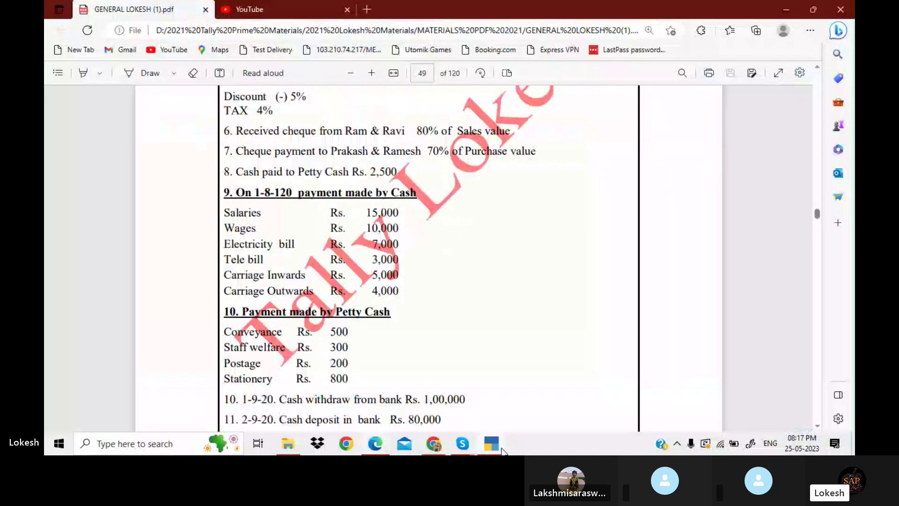
pyautogui.hotkey('alt', 'Tab')
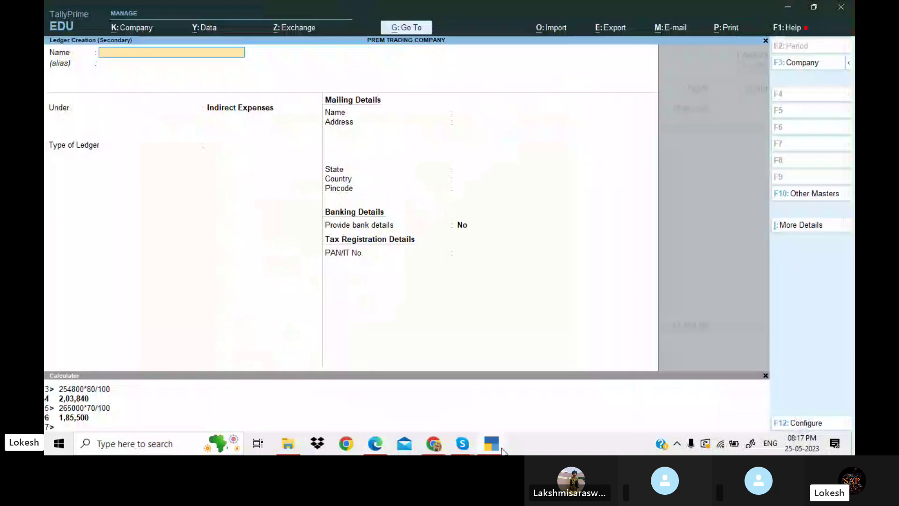
pyautogui.write('Wages')
pyautogui.press('Return')
pyautogui.write('Dir')
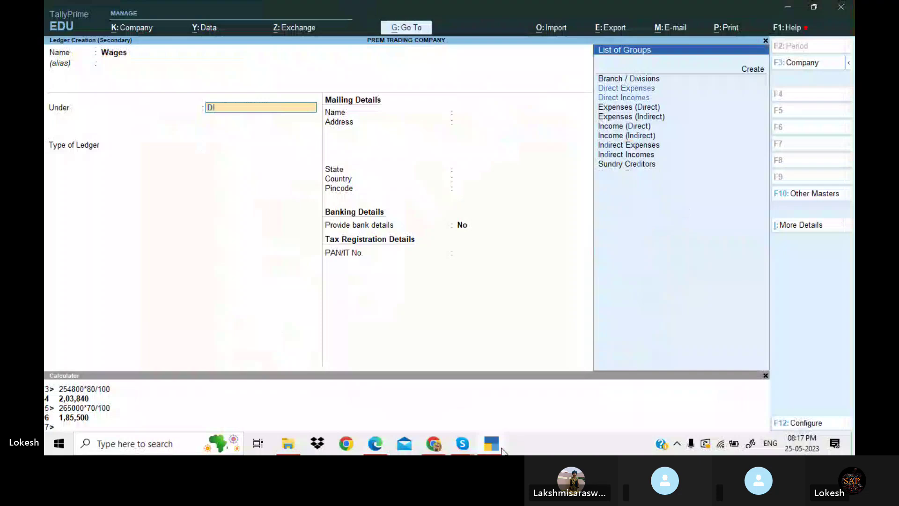
pyautogui.press('Return')
pyautogui.press('Return')
pyautogui.hotkey('ctrl', 'a')
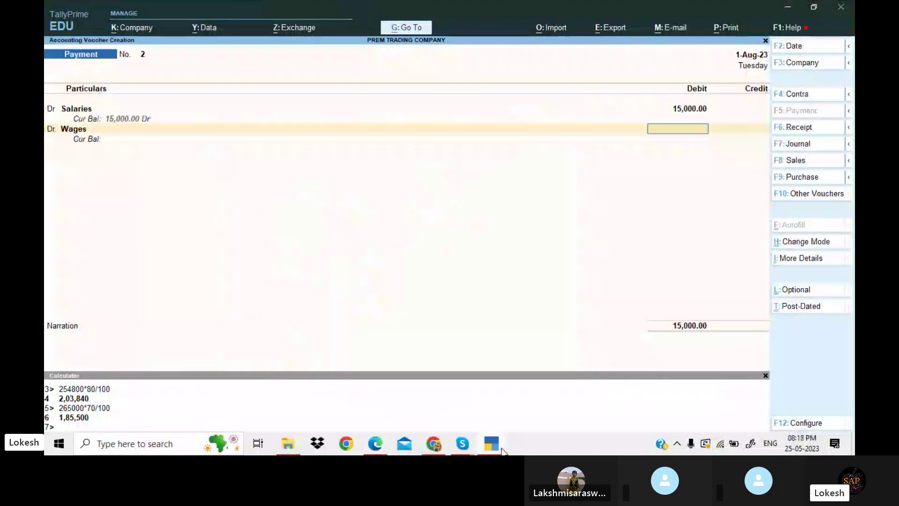
pyautogui.hotkey('alt', 'Tab')
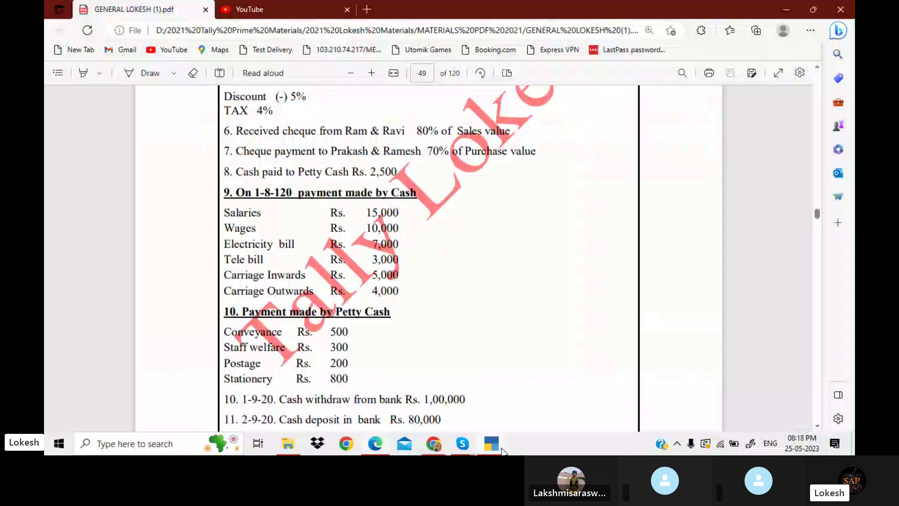
pyautogui.hotkey('alt', 'Tab')
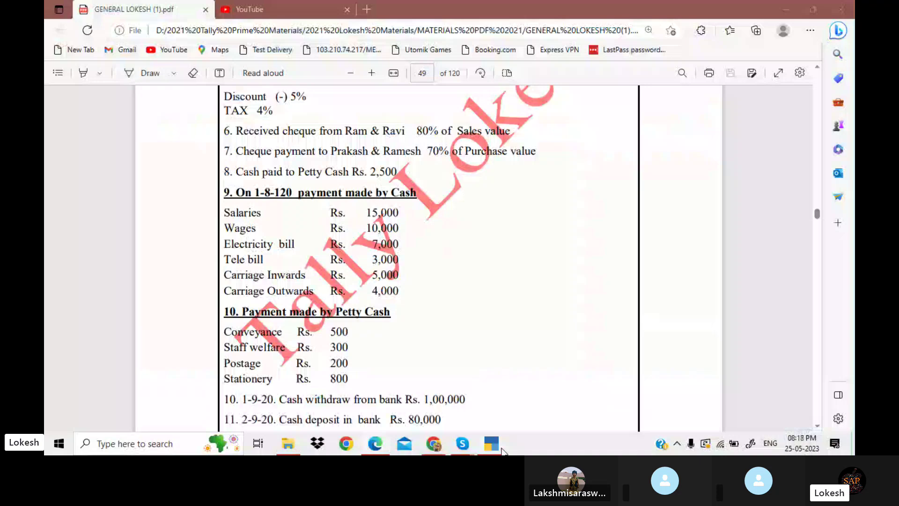
# Create an Electricity Bill ledger under Indirect Expenses for the payment voucher's third debit line
pyautogui.click(501, 448)
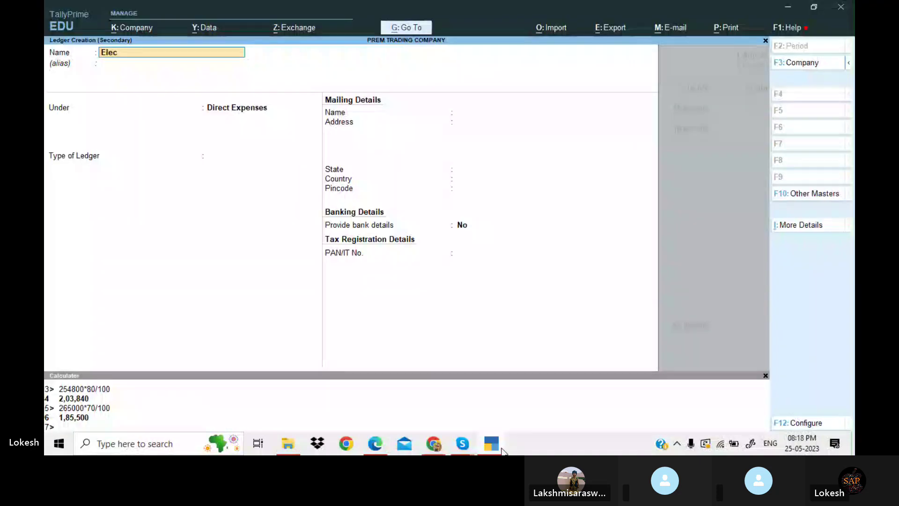
pyautogui.write('tricity Bill')
pyautogui.press('Return')
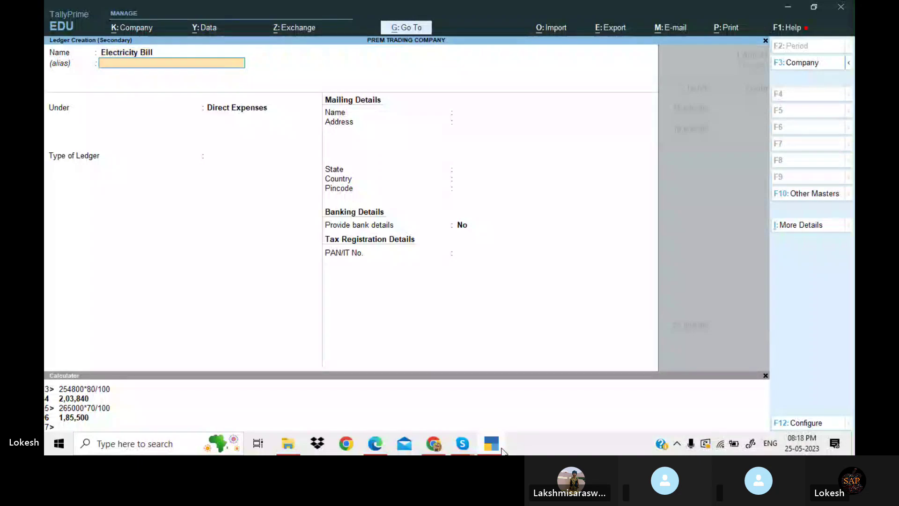
pyautogui.press('Return')
pyautogui.press('Up')
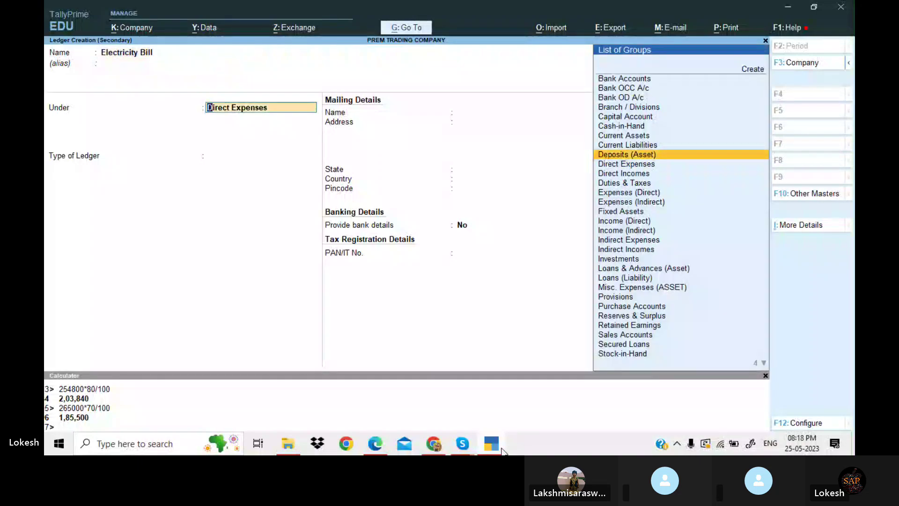
pyautogui.write('ect')
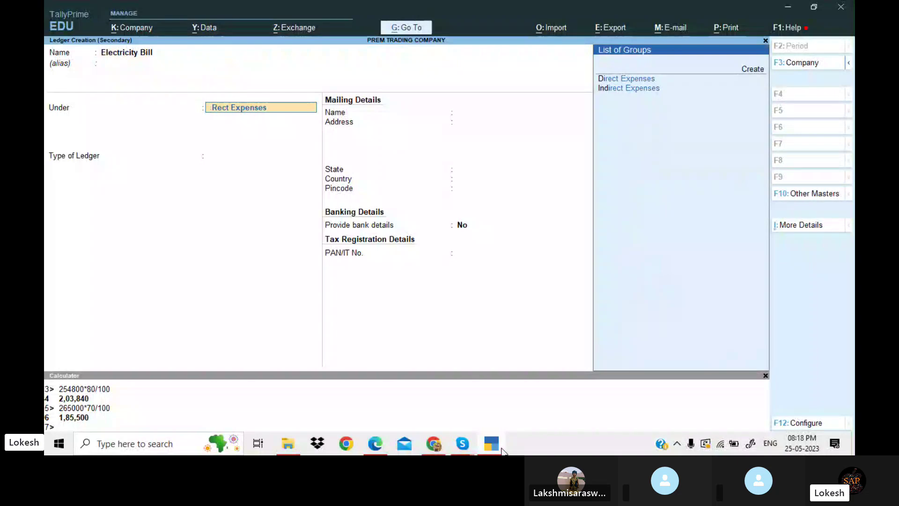
pyautogui.hotkey('shift', 'Tab')
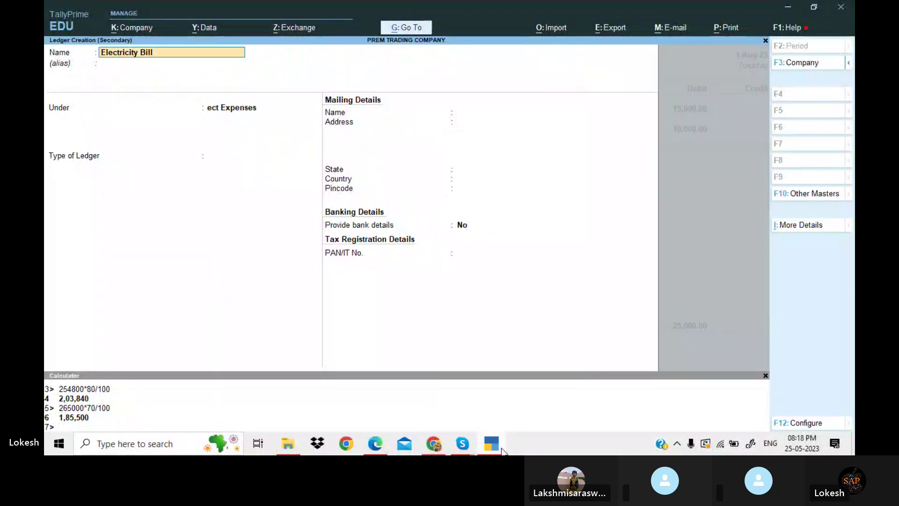
pyautogui.press('Return')
pyautogui.press('Return')
pyautogui.write('in')
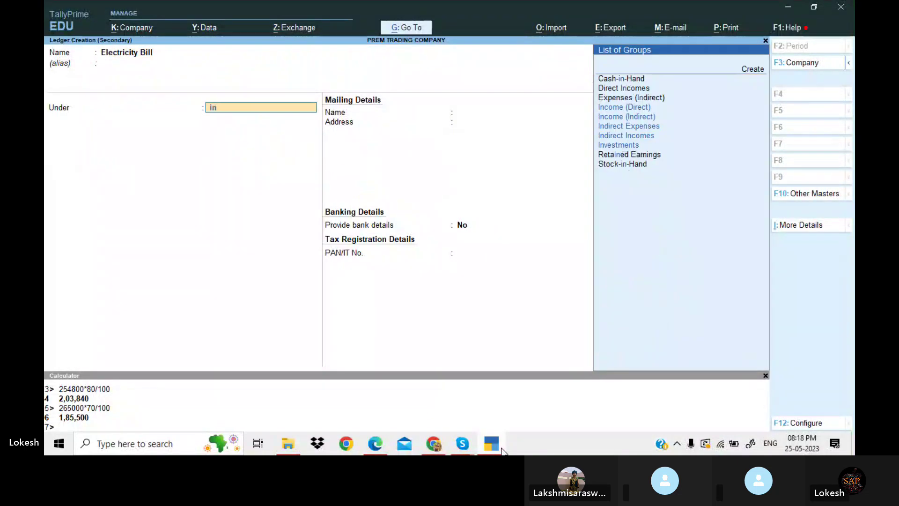
pyautogui.press('Down')
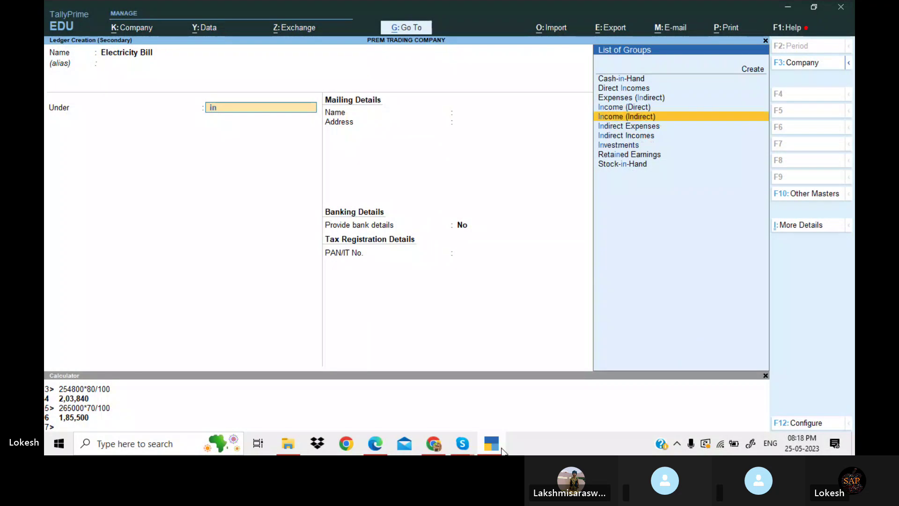
pyautogui.press('Return')
pyautogui.hotkey('ctrl', 'a')
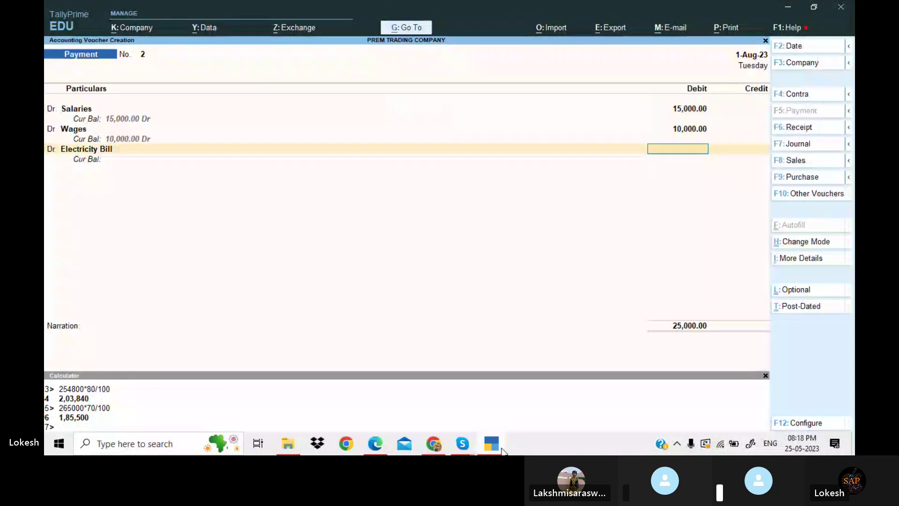
# Debit Electricity Bill with 7,000 as listed in the exercise PDF and start another debit line
pyautogui.click(502, 451)
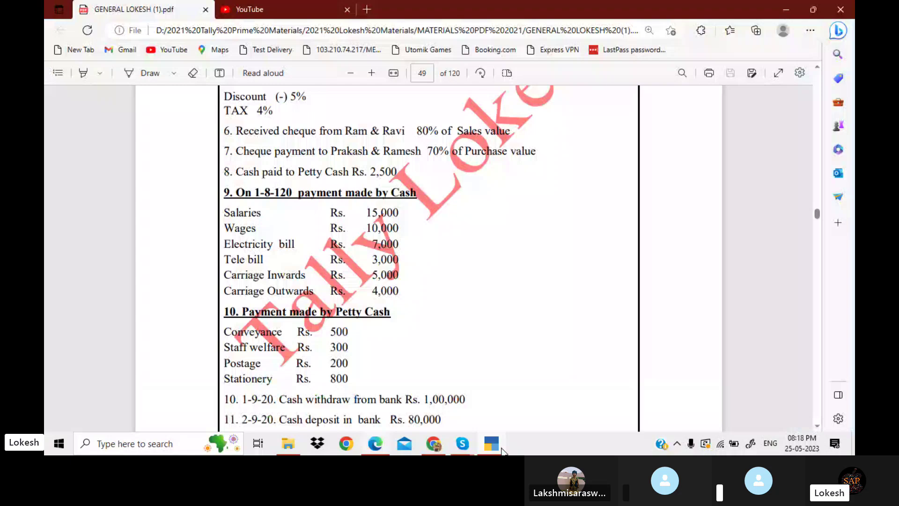
pyautogui.click(501, 451)
pyautogui.press('Return')
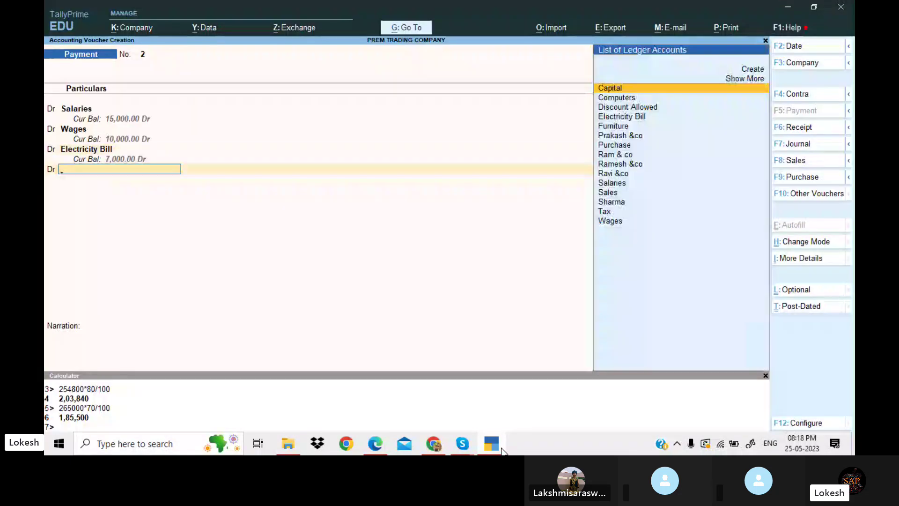
# Check the next cash expense in the exercise PDF and create a Tele Bill ledger under Indirect Expenses
pyautogui.click(502, 450)
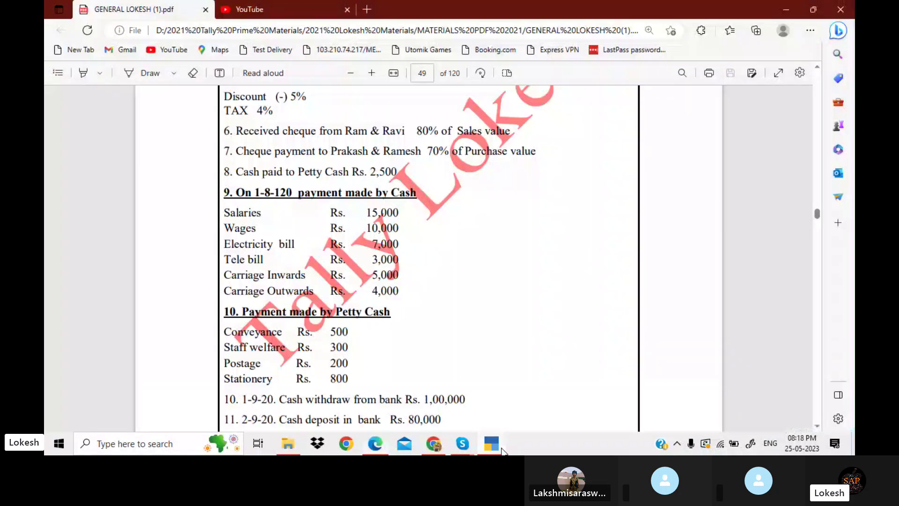
pyautogui.click(502, 450)
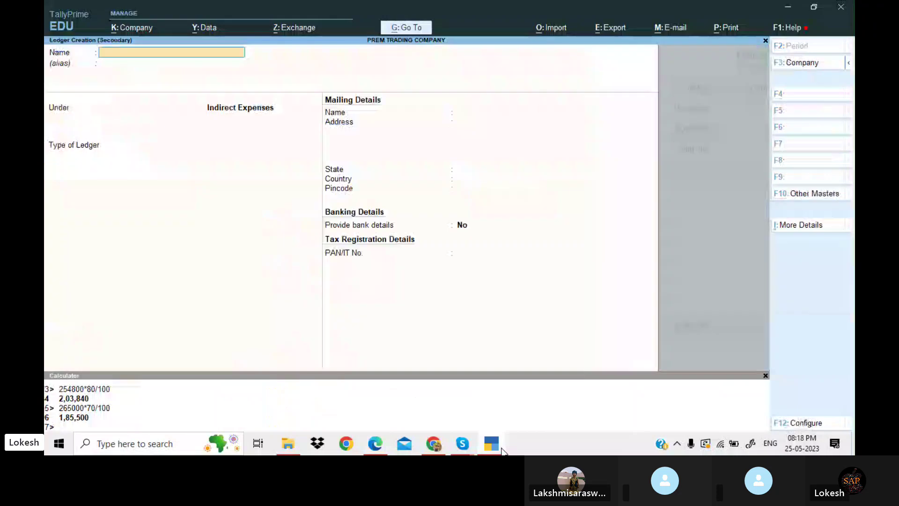
pyautogui.write('Tele')
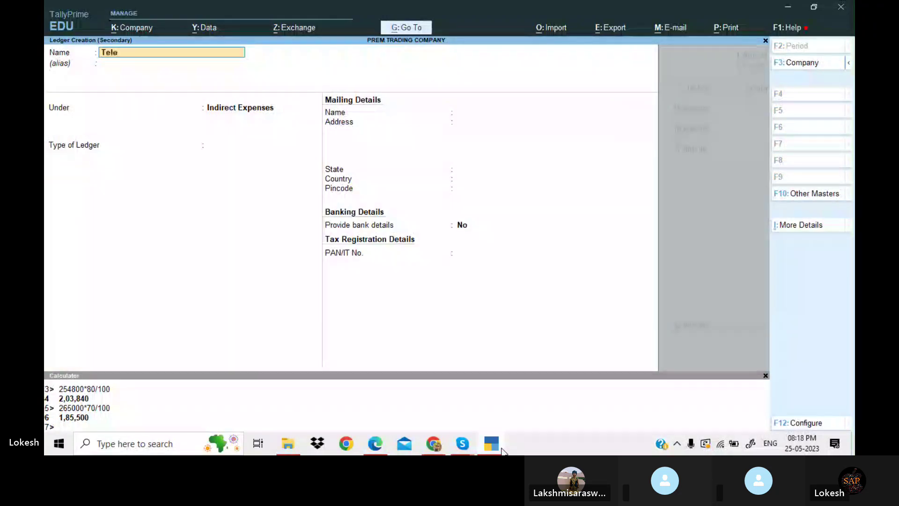
pyautogui.write(' Bill')
pyautogui.press('Return')
pyautogui.press('Return')
pyautogui.press('Return')
pyautogui.press('Return')
pyautogui.press('y')
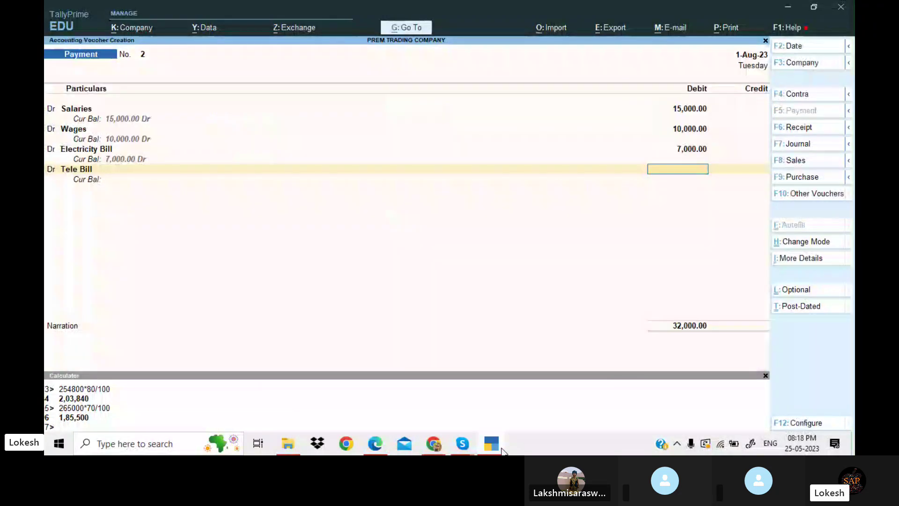
# Debit Tele Bill with 3000 as listed in the exercise PDF and start another debit line
pyautogui.click(501, 451)
pyautogui.click(501, 451)
pyautogui.write('3000')
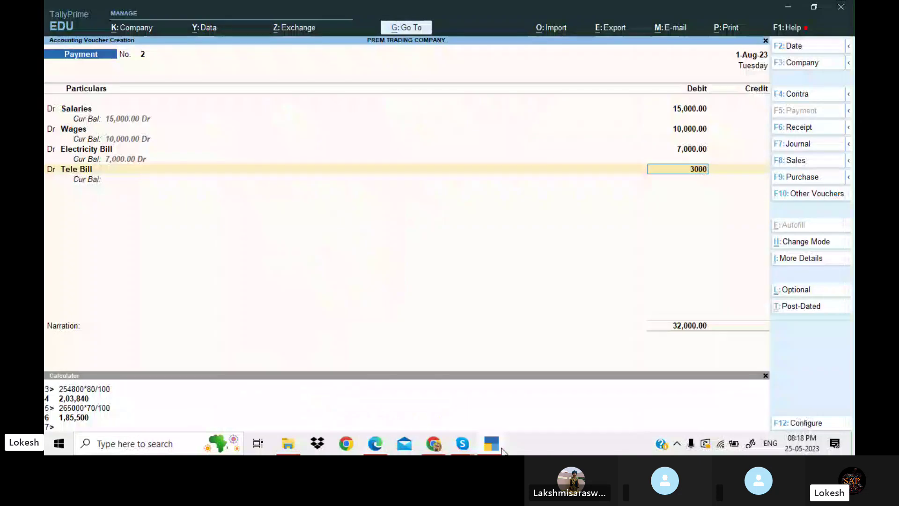
pyautogui.press('Return')
pyautogui.press('d')
pyautogui.press('Return')
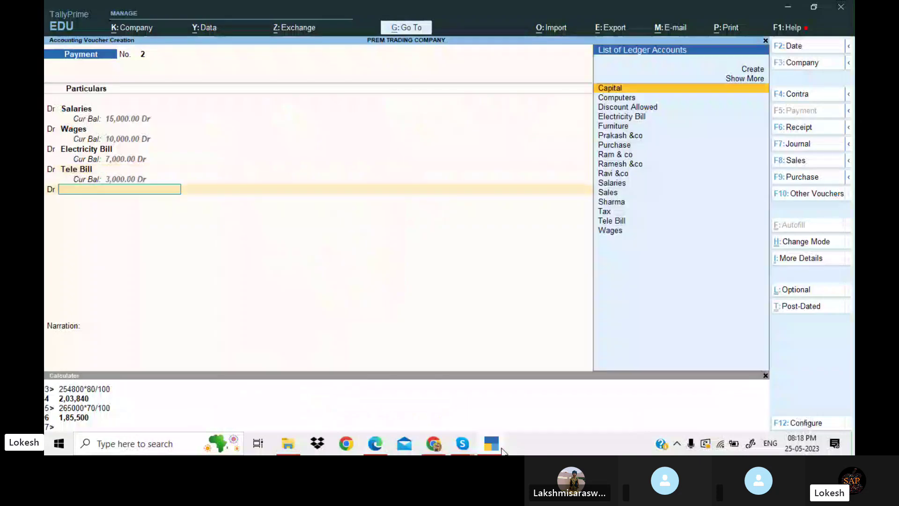
# Create a Carriage Inwards ledger under Direct Expenses for the payment voucher's fifth debit line
pyautogui.hotkey('alt', 'c')
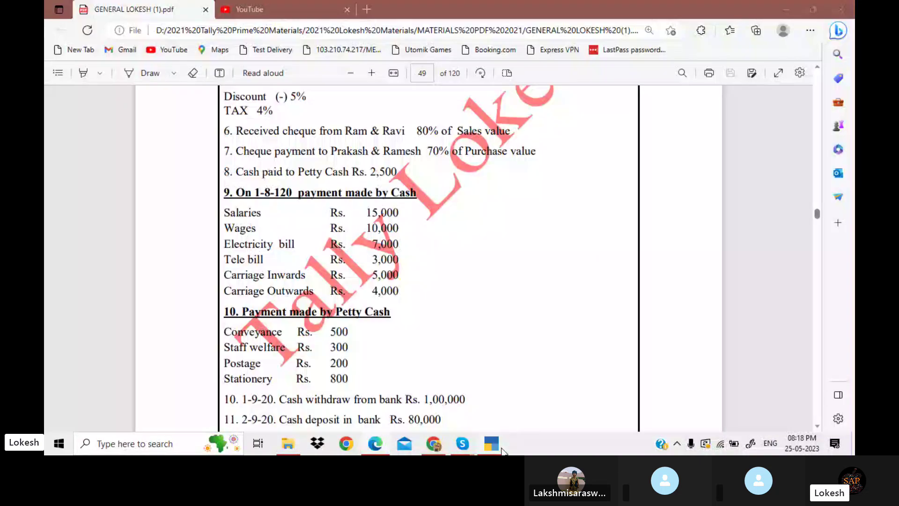
pyautogui.click(502, 448)
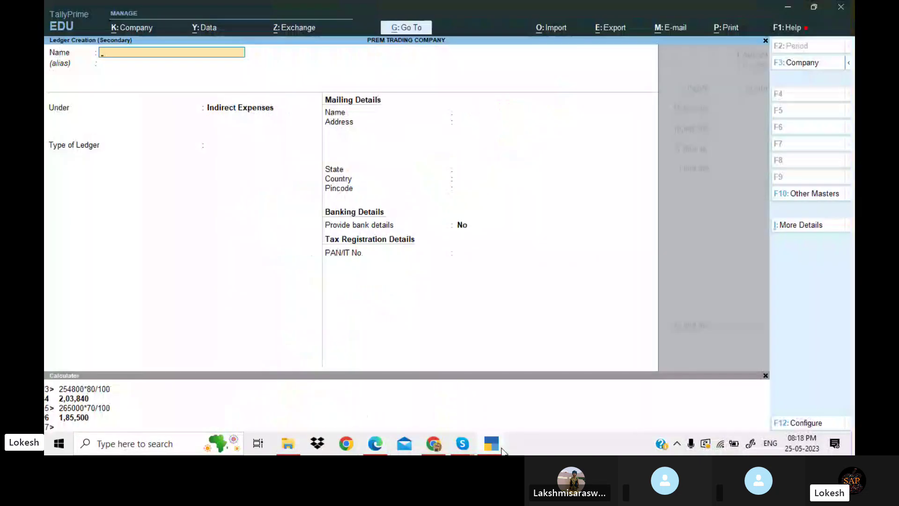
pyautogui.write('Carriage Inwards')
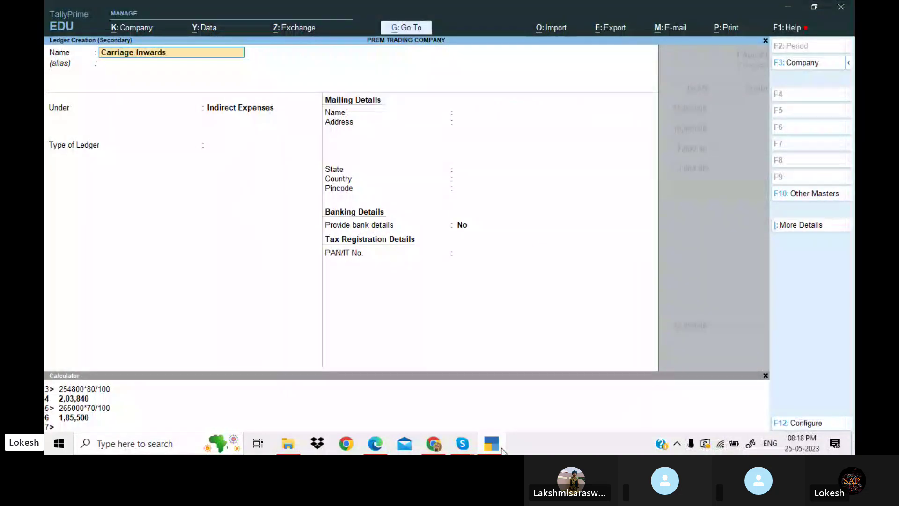
pyautogui.press('Return')
pyautogui.press('Return')
pyautogui.write('dir')
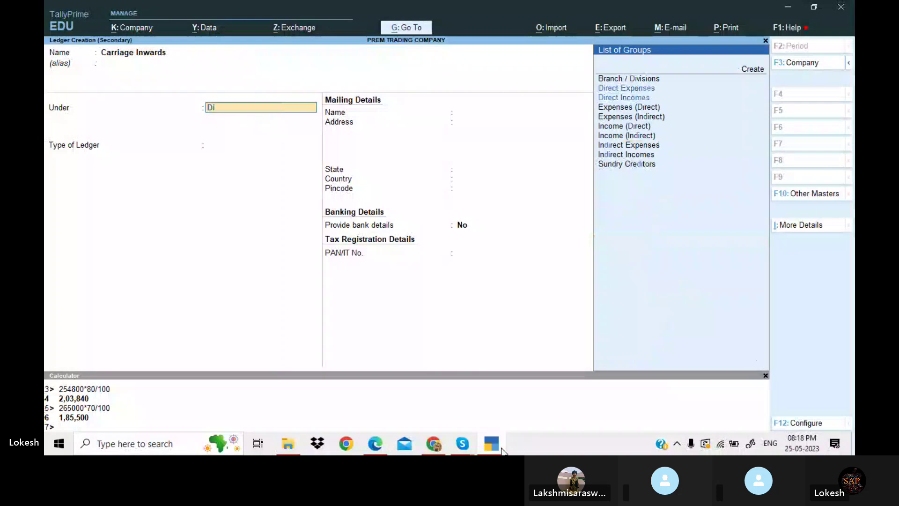
pyautogui.press('Return')
pyautogui.press('Return')
pyautogui.press('Return')
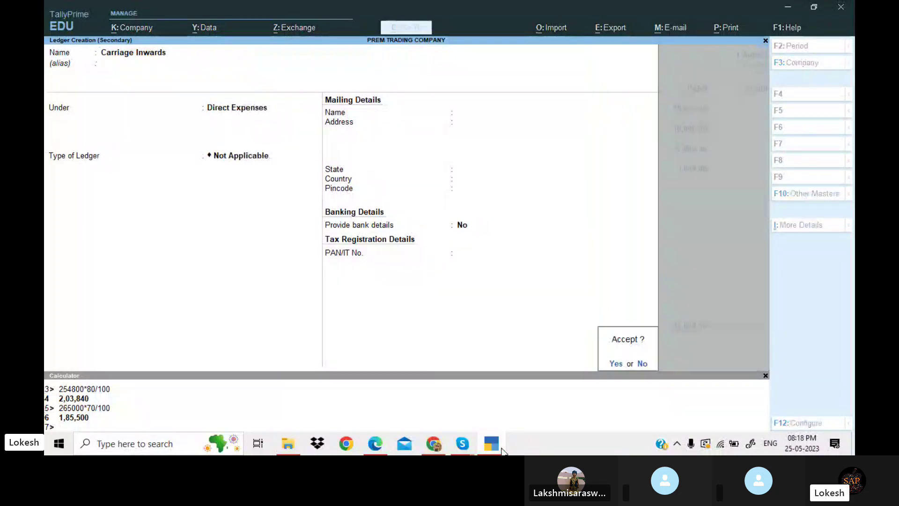
pyautogui.press('Return')
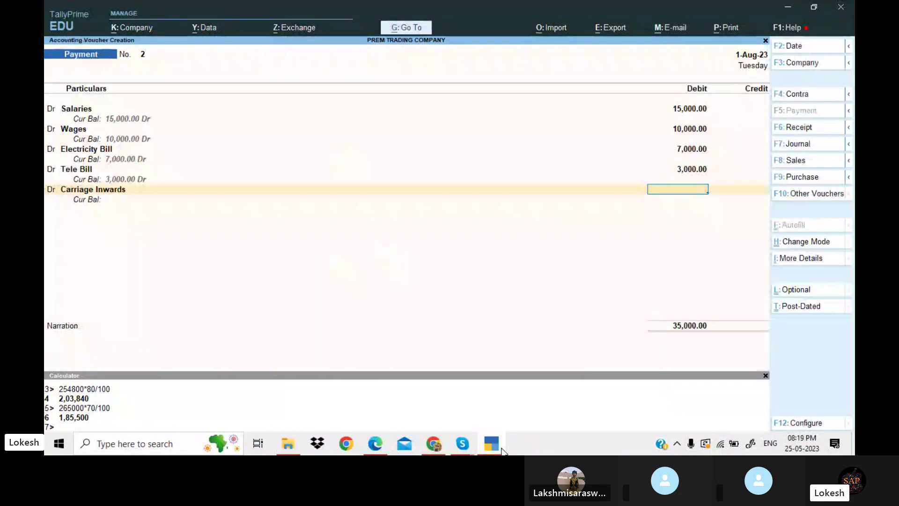
# Debit Carriage Inwards with 5000 as listed in the exercise PDF and start another debit line
pyautogui.hotkey('alt', 'Tab')
pyautogui.hotkey('alt', 'Tab')
pyautogui.write('5000')
pyautogui.press('Return')
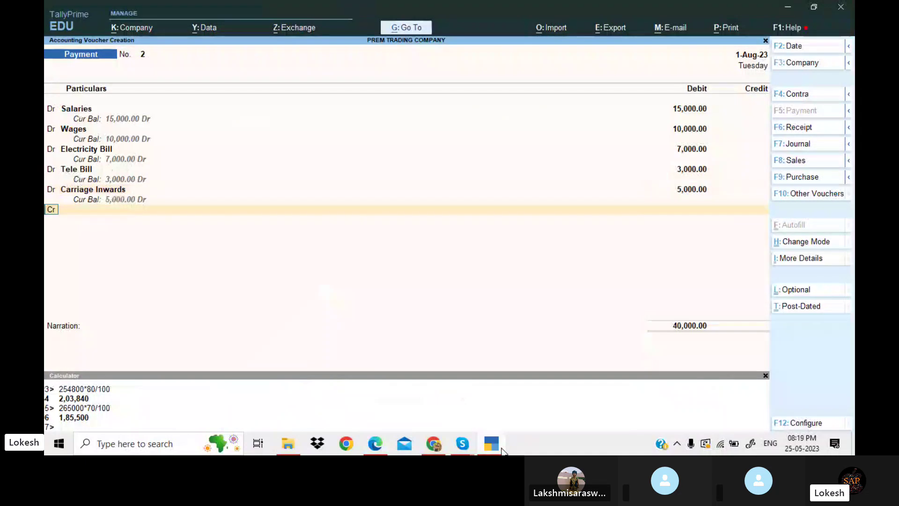
pyautogui.press('Return')
# Check the last cash expense in the exercise PDF and create a Carriage Outwards ledger under Indirect Expenses
pyautogui.hotkey('alt', 'c')
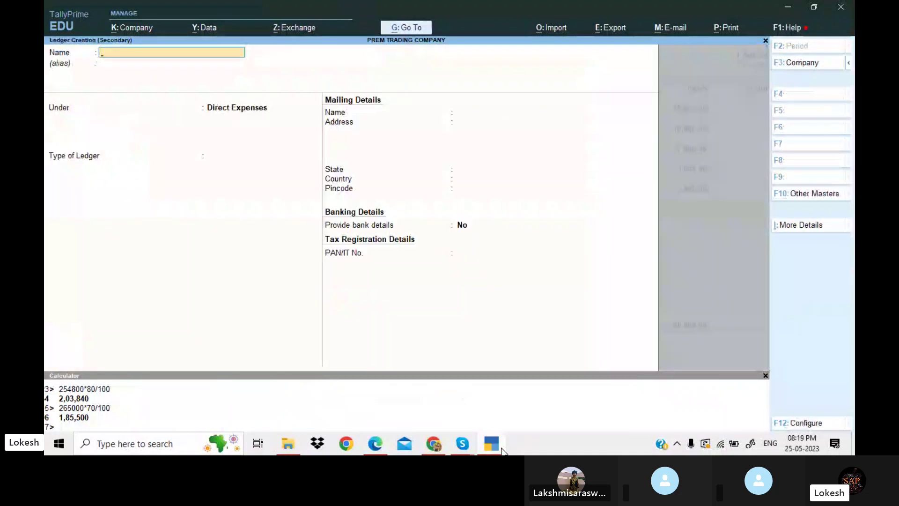
pyautogui.hotkey('alt', 'Tab')
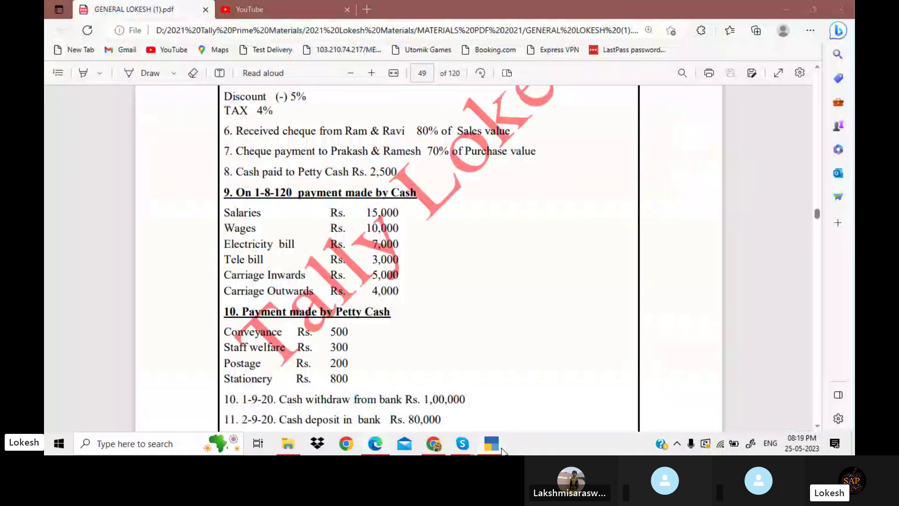
pyautogui.hotkey('alt', 'Tab')
pyautogui.write('Carriage')
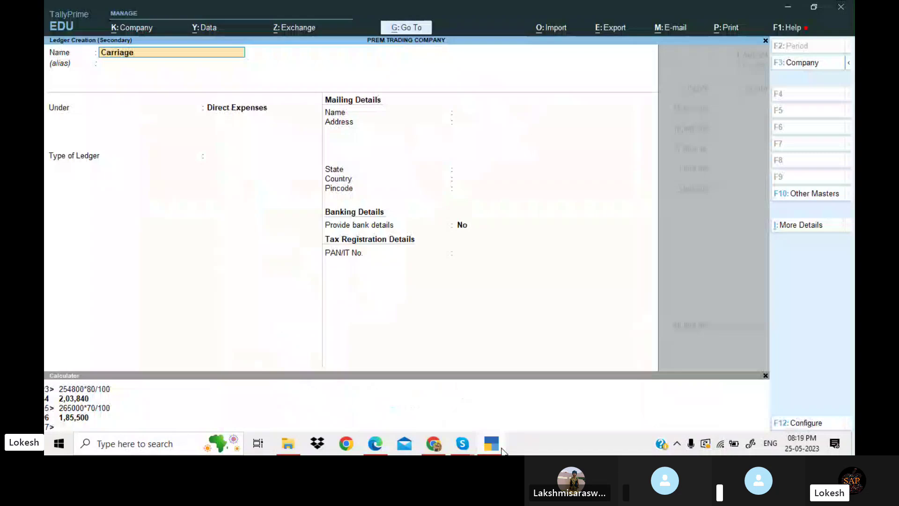
pyautogui.write(' Outwards')
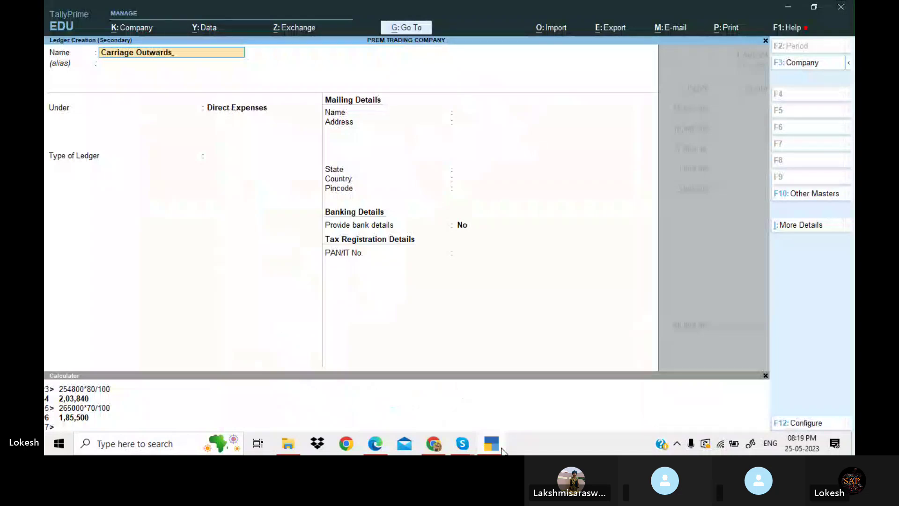
pyautogui.press('Return')
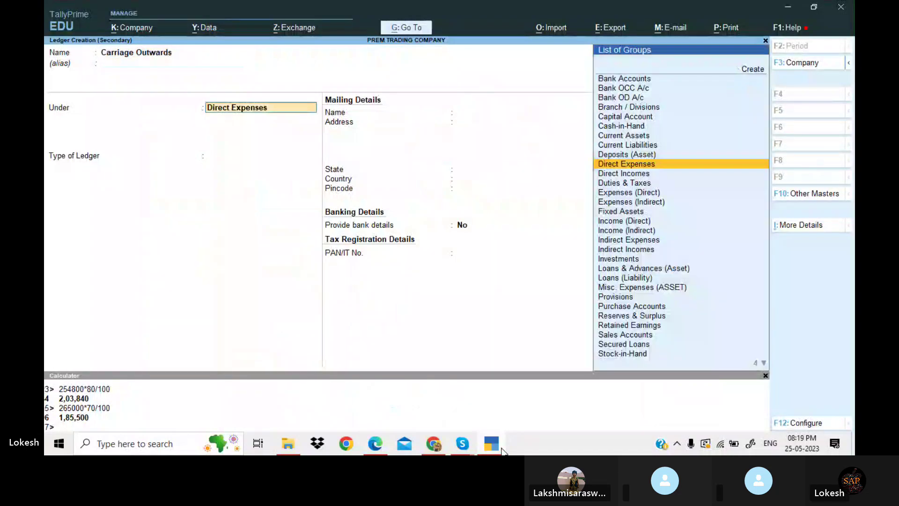
pyautogui.write('Ind')
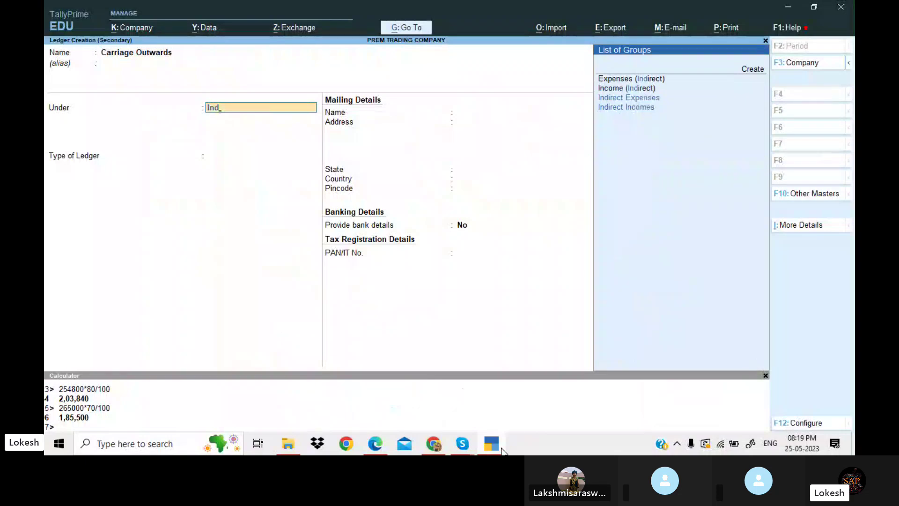
pyautogui.press('Return')
pyautogui.press('Return')
pyautogui.press('Return')
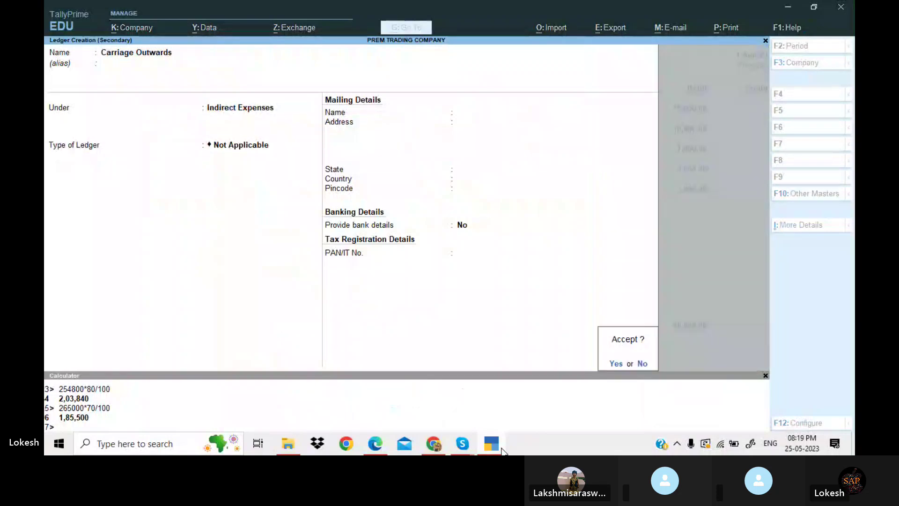
pyautogui.press('Return')
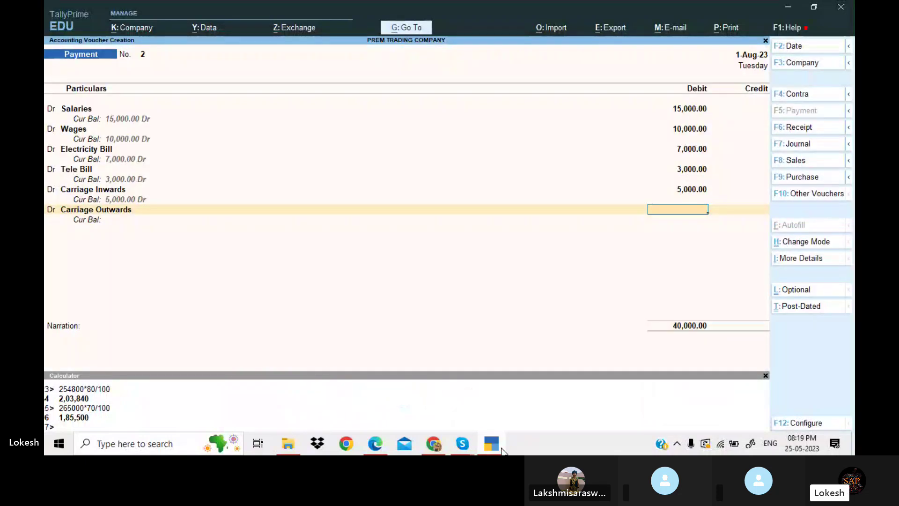
# Debit Carriage Outwards with 4000 as listed in the exercise PDF and start the voucher's credit line
pyautogui.hotkey('alt', 'Tab')
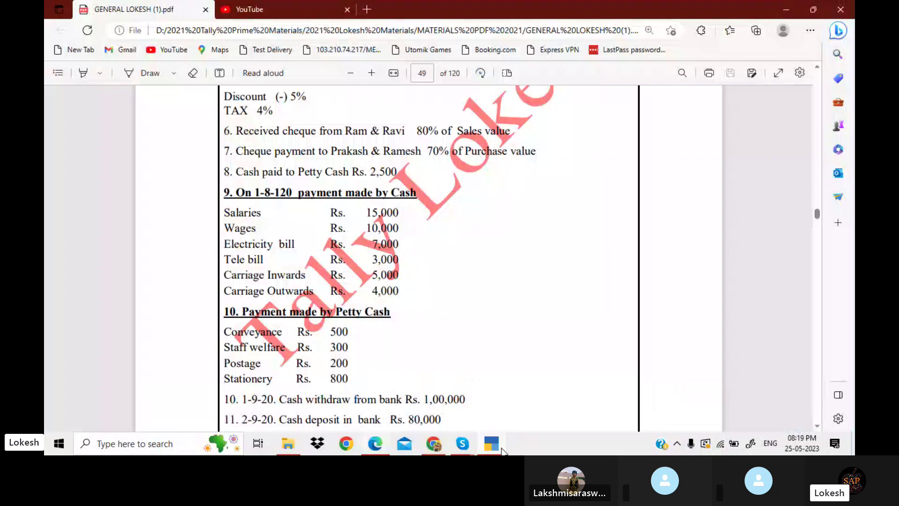
pyautogui.hotkey('alt', 'Tab')
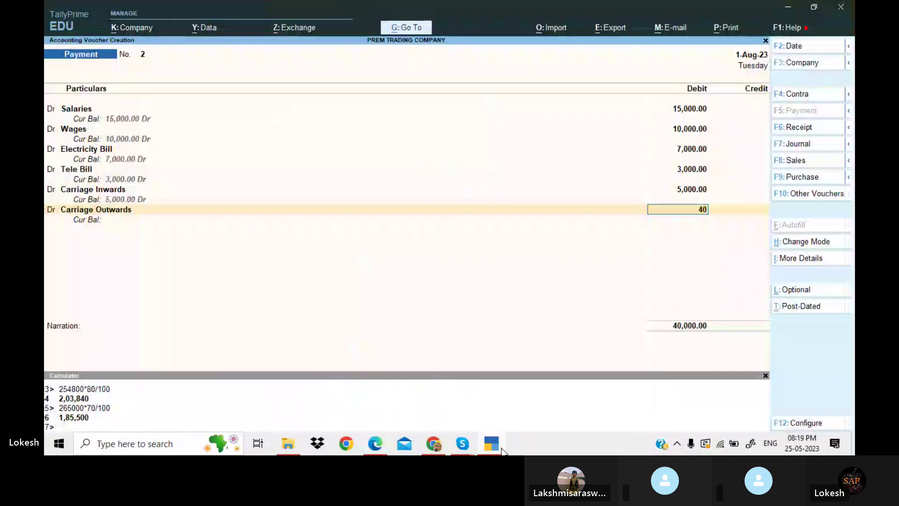
pyautogui.write('00')
pyautogui.press('Return')
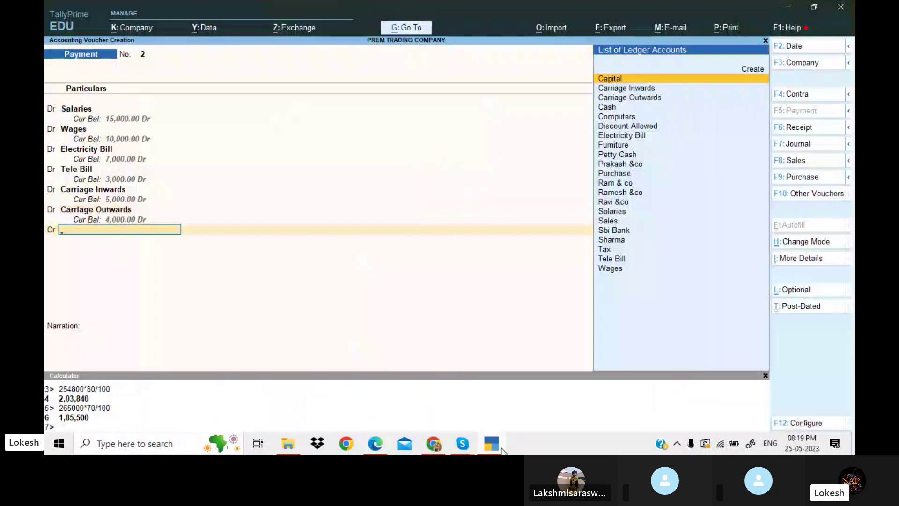
# Check the payment mode in the exercise PDF and choose Cash as the payment voucher's credit ledger
pyautogui.hotkey('alt', 'Tab')
pyautogui.hotkey('alt', 'Tab')
pyautogui.write('cash')
pyautogui.press('Return')
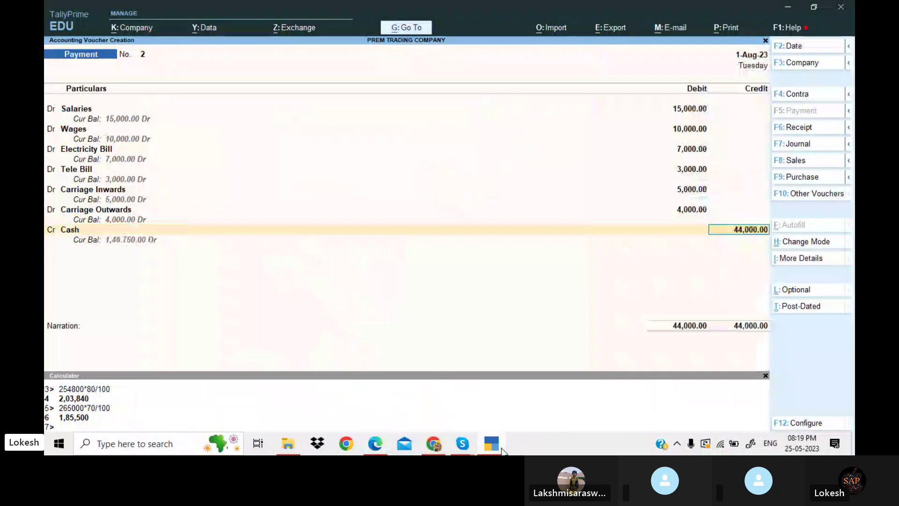
# Accept the Cash credit of 44,000, leave the narration blank and save the payment voucher
pyautogui.press('Return')
pyautogui.press('Return')
pyautogui.press('Return')
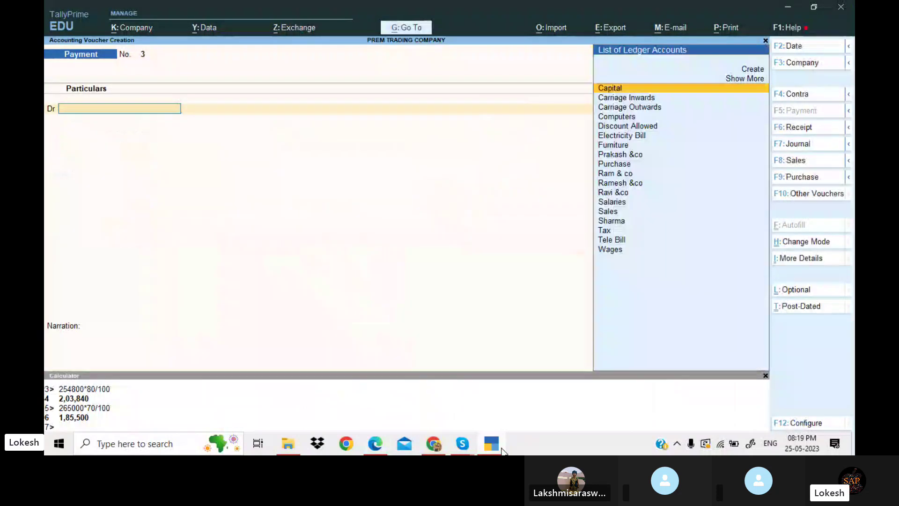
# Examine the petty cash payments and the remaining transactions in the exercise PDF
pyautogui.hotkey('alt', 'Tab')
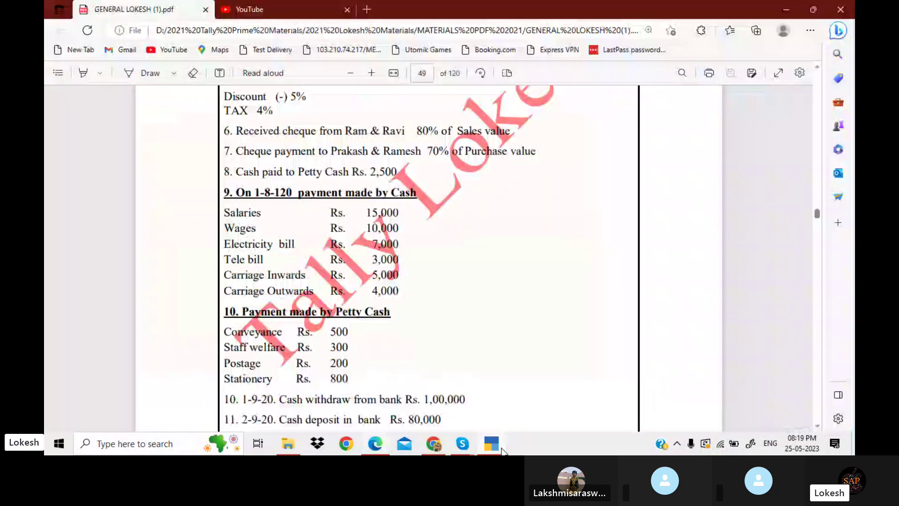
pyautogui.press('Down')
pyautogui.press('Down')
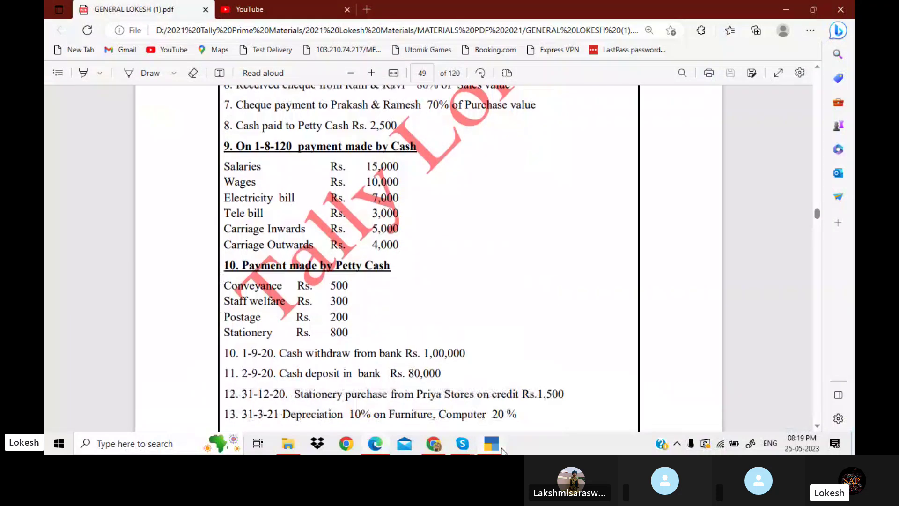
pyautogui.press('Down')
pyautogui.press('Down')
pyautogui.press('Down')
pyautogui.press('Down')
pyautogui.hotkey('alt', 'Tab')
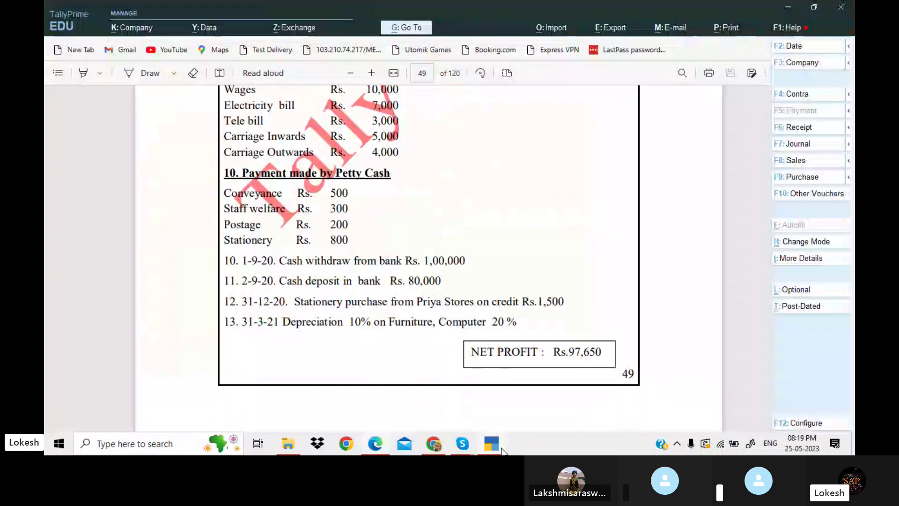
# Create a Conveyance ledger under Indirect Expenses for the new payment voucher's first debit line
pyautogui.hotkey('alt', 'c')
pyautogui.write('Conveyance')
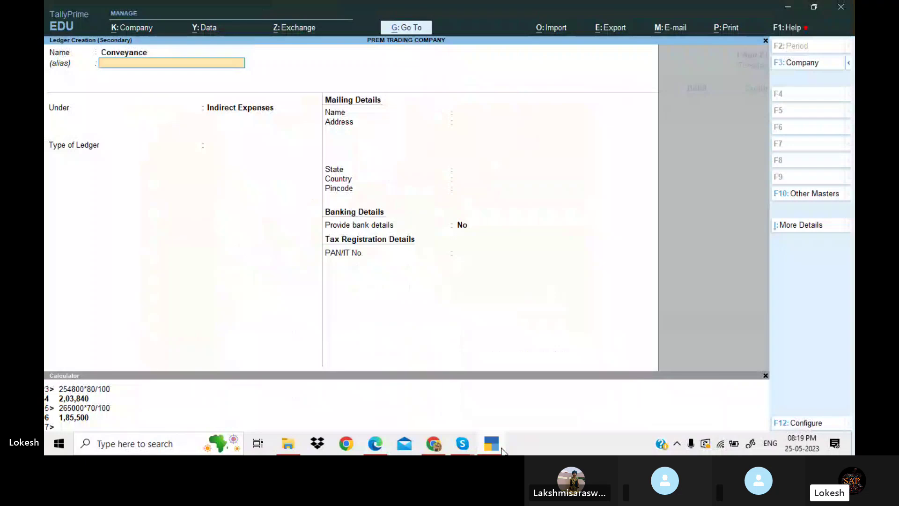
pyautogui.press('Return')
pyautogui.write('ta')
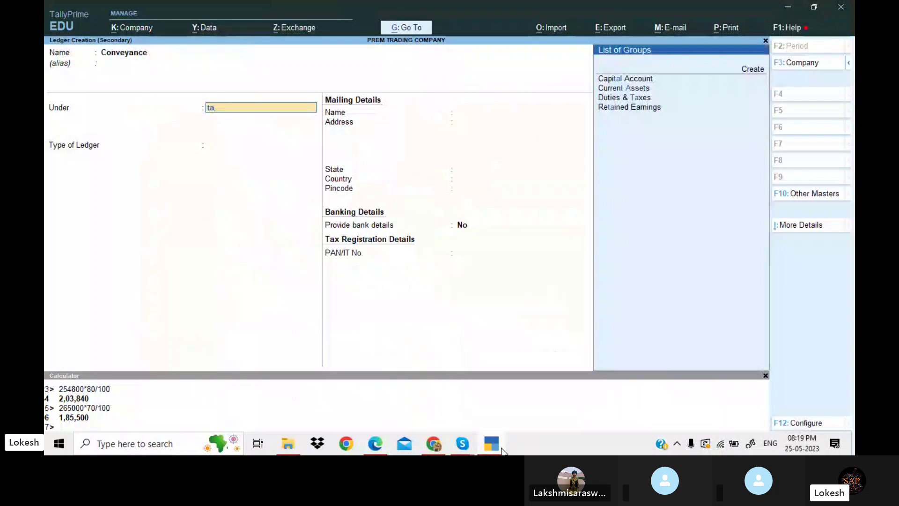
pyautogui.press('BackSpace')
pyautogui.press('BackSpace')
pyautogui.write('ta')
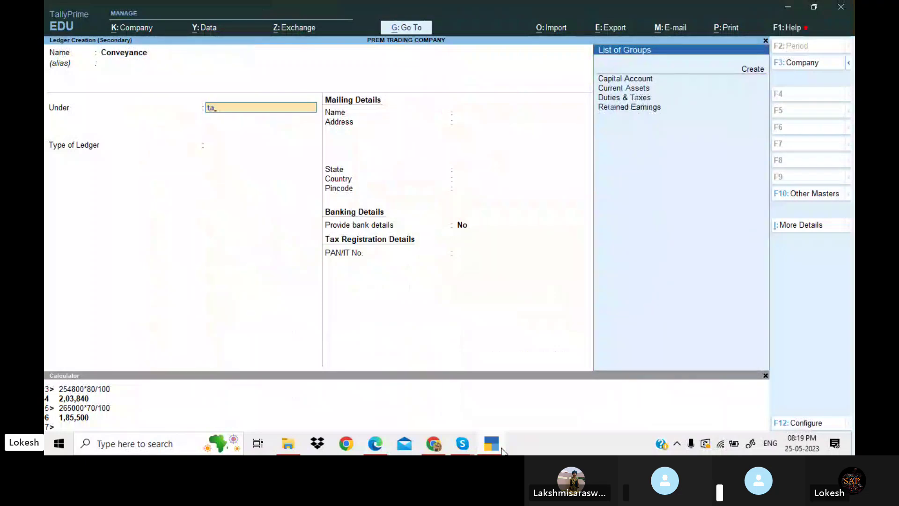
pyautogui.press('BackSpace')
pyautogui.press('BackSpace')
pyautogui.write('ind')
pyautogui.press('Down')
pyautogui.press('Down')
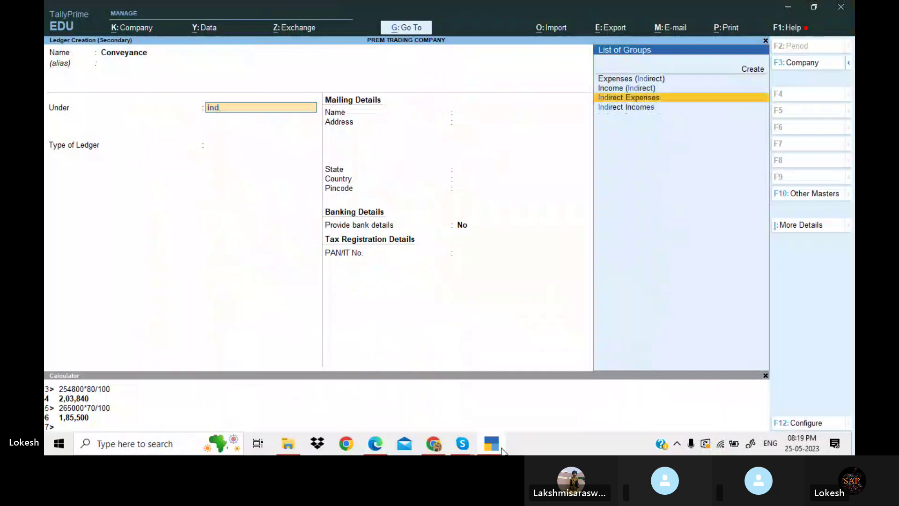
pyautogui.press('Return')
pyautogui.press('Return')
pyautogui.press('Return')
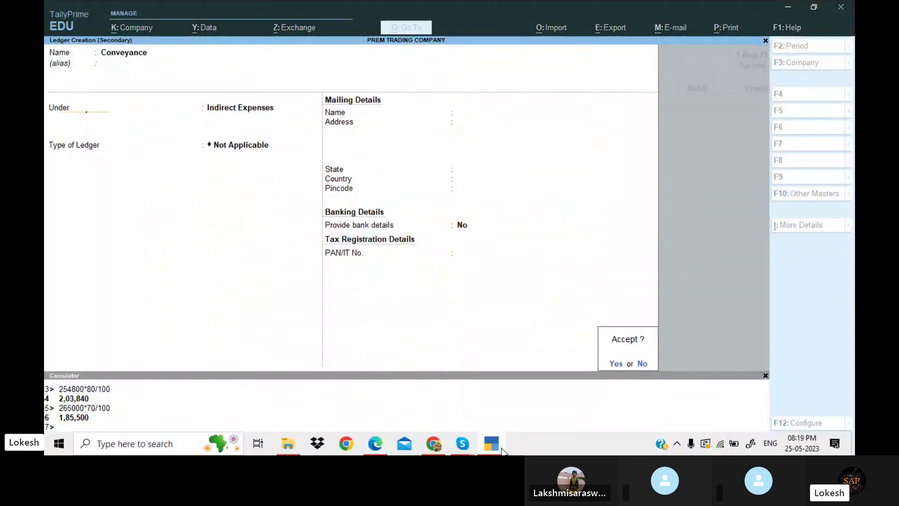
pyautogui.press('Return')
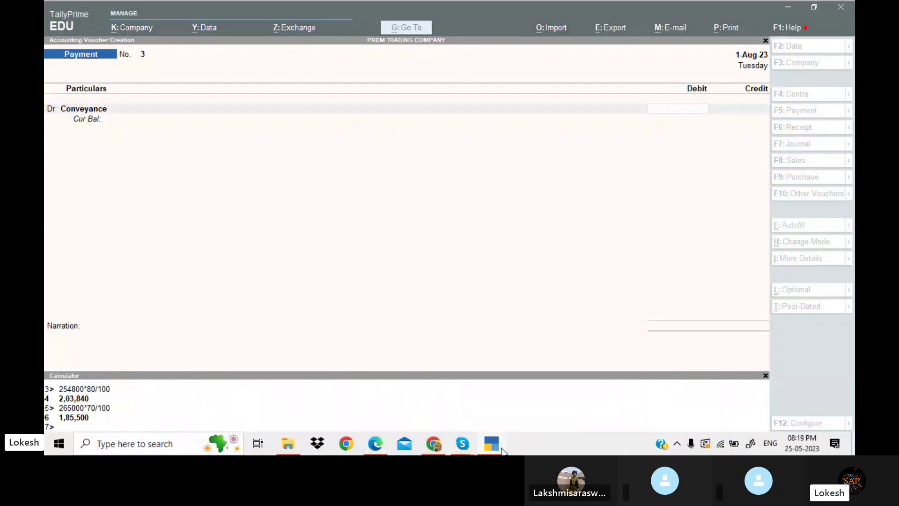
# Debit Conveyance with 500 as listed in the exercise PDF and start a new ledger for the second debit line
pyautogui.hotkey('alt', 'Tab')
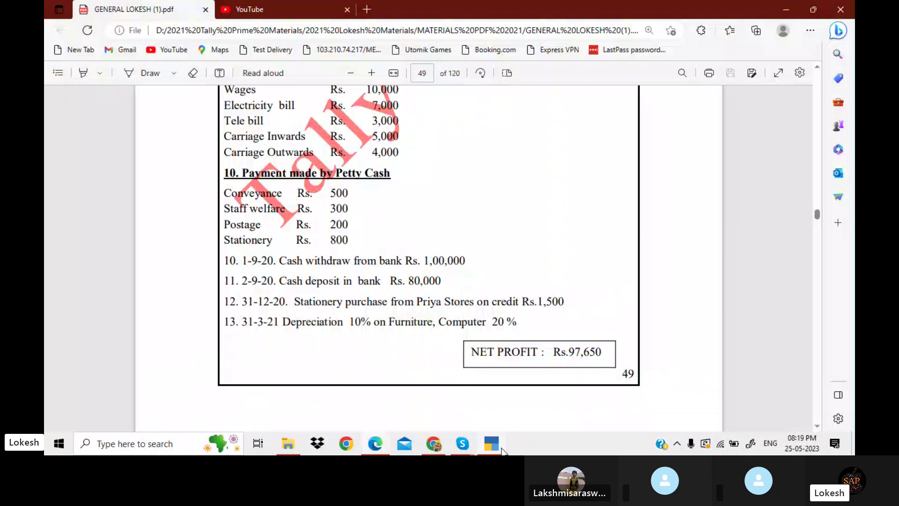
pyautogui.hotkey('alt', 'Tab')
pyautogui.hotkey('alt', 'c')
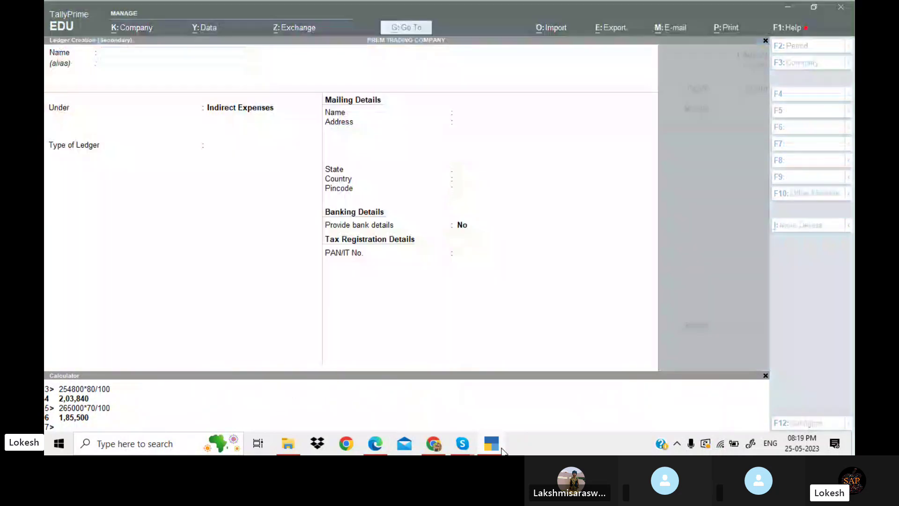
# Copy the name Staff welfare from the exercise PDF and create that ledger under Indirect Expenses
pyautogui.hotkey('alt', 'Tab')
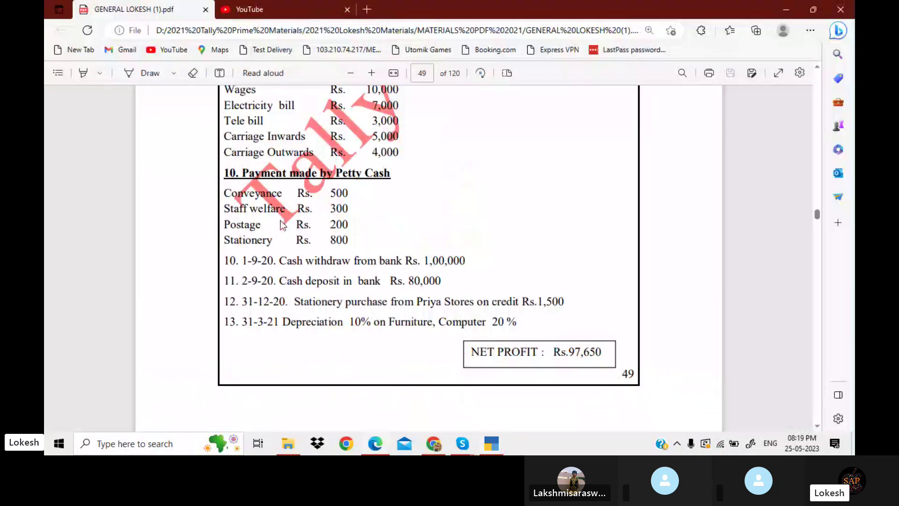
pyautogui.moveTo(224, 208); pyautogui.dragTo(287, 207)
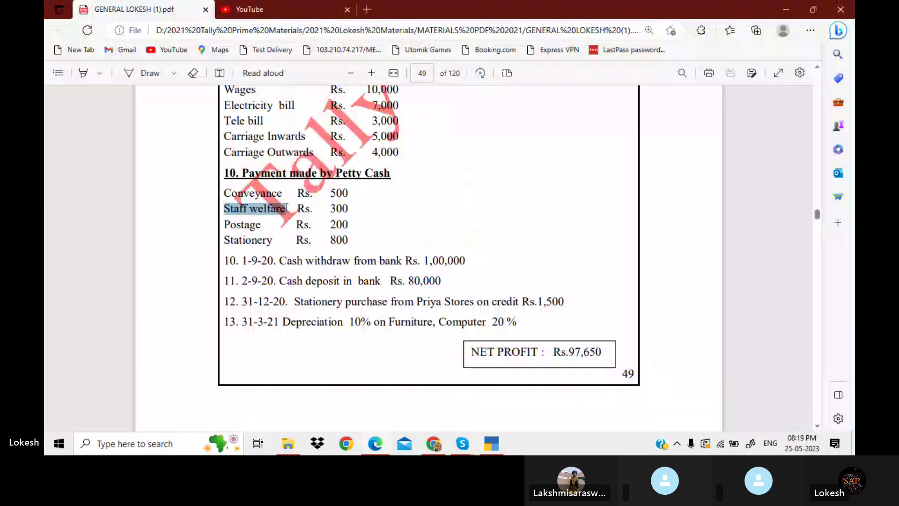
pyautogui.click(501, 448)
pyautogui.press('Return')
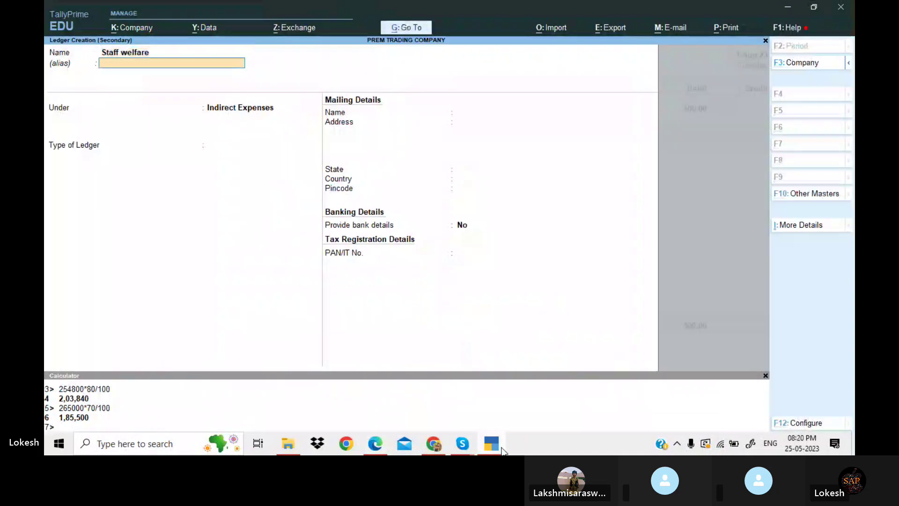
pyautogui.press('Return')
pyautogui.press('Return')
pyautogui.press('Return')
pyautogui.press('Return')
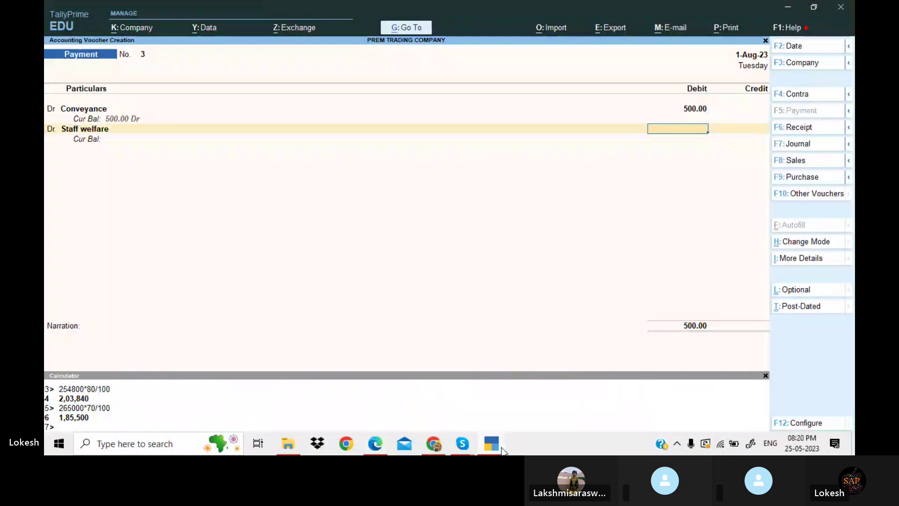
# Debit Staff welfare with 300 as listed in the exercise PDF and start another debit line
pyautogui.click(501, 448)
pyautogui.click(501, 448)
pyautogui.write('300')
pyautogui.press('Return')
pyautogui.press('Return')
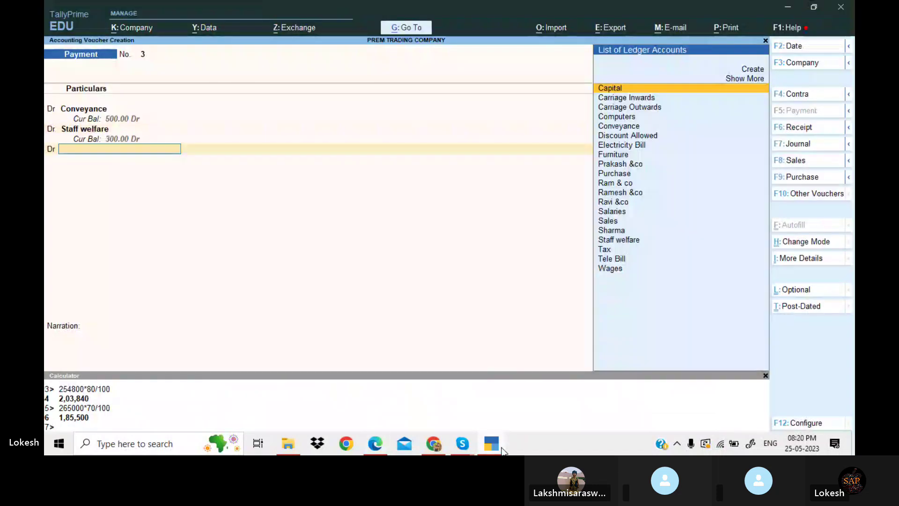
# Create a Postage ledger under Indirect Expenses, copying its name from the exercise PDF
pyautogui.hotkey('alt', 'c')
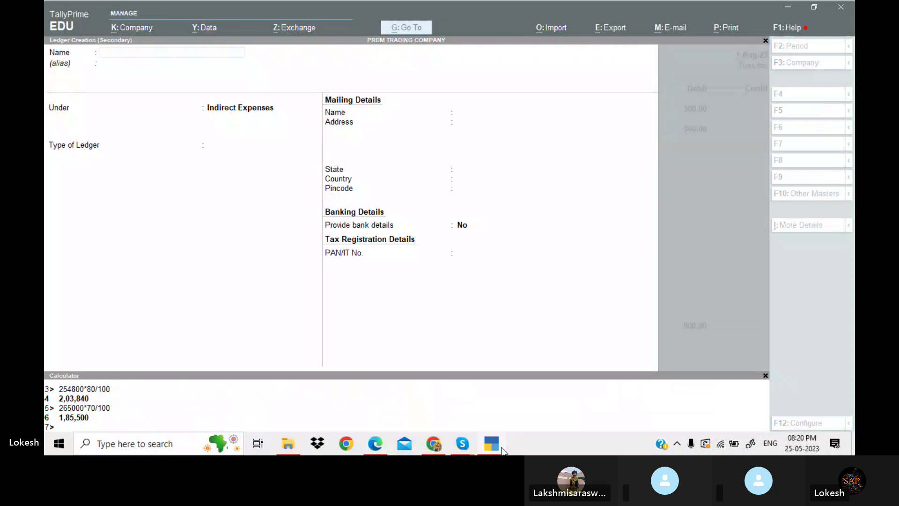
pyautogui.click(501, 448)
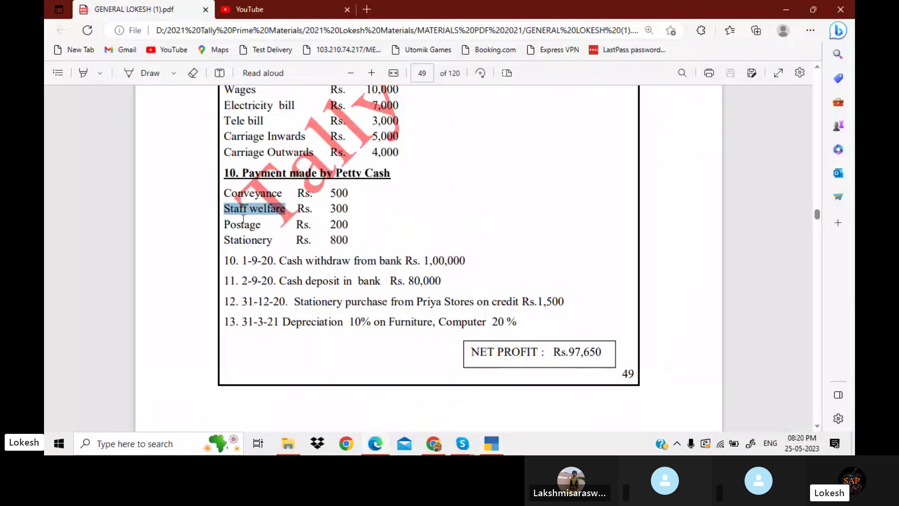
pyautogui.doubleClick(242, 225)
pyautogui.hotkey('ctrl', 'c')
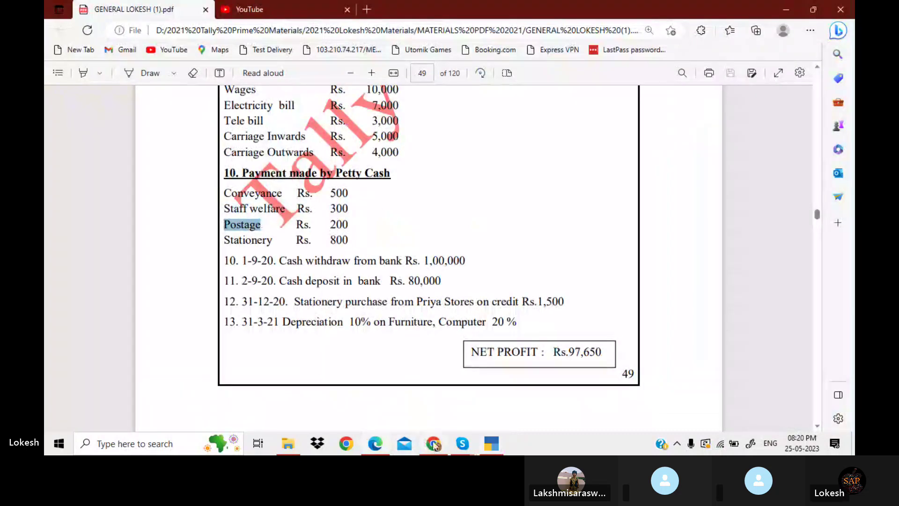
pyautogui.click(491, 443)
pyautogui.hotkey('ctrl', 'v')
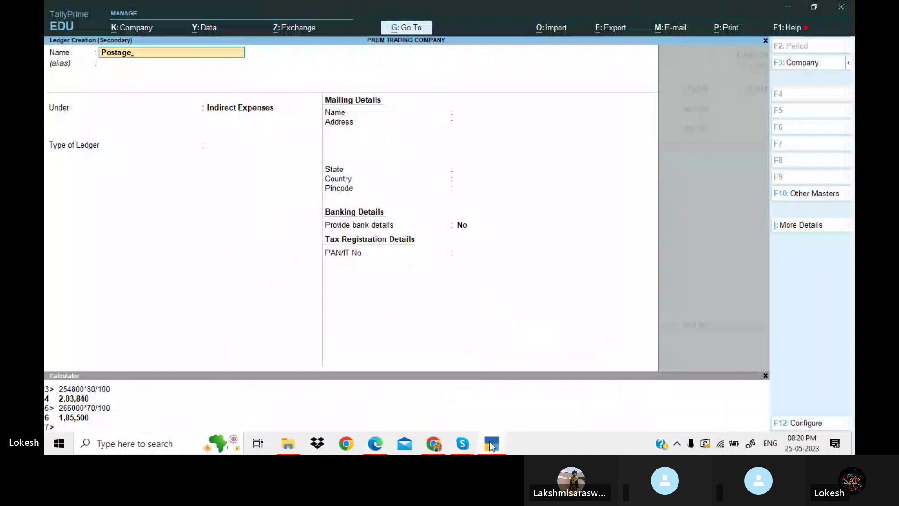
pyautogui.press('Return')
pyautogui.press('Return')
pyautogui.press('Return')
pyautogui.press('Return')
pyautogui.press('Return')
pyautogui.press('Return')
pyautogui.press('y')
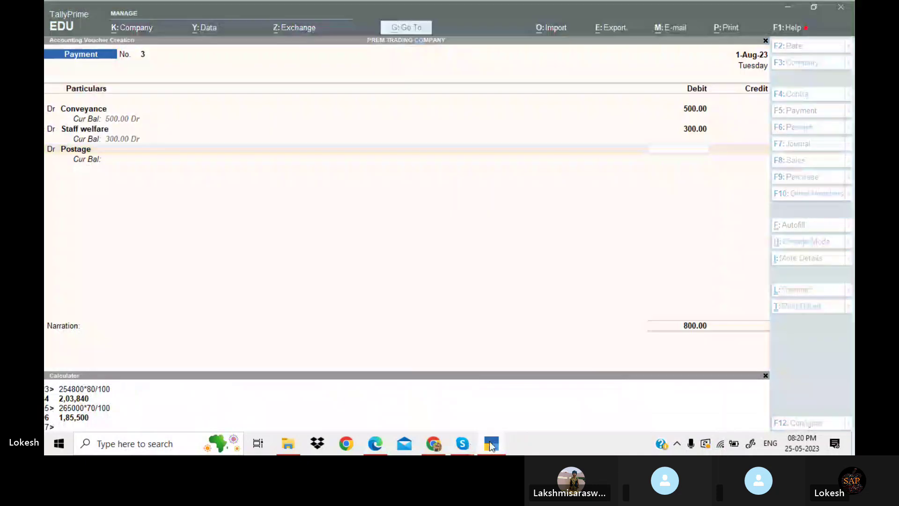
# Debit Postage with 200 as listed in the exercise PDF and move on to the next voucher line
pyautogui.click(492, 444)
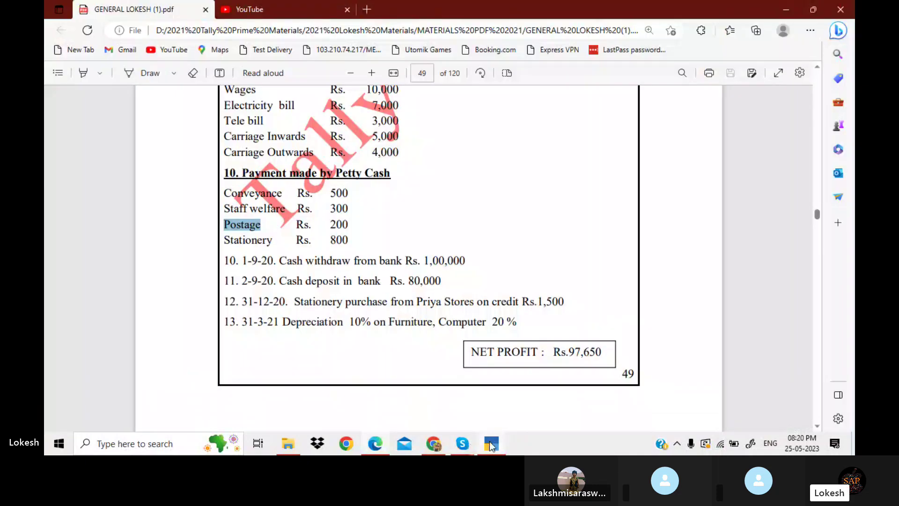
pyautogui.click(492, 444)
pyautogui.write('200')
pyautogui.press('Return')
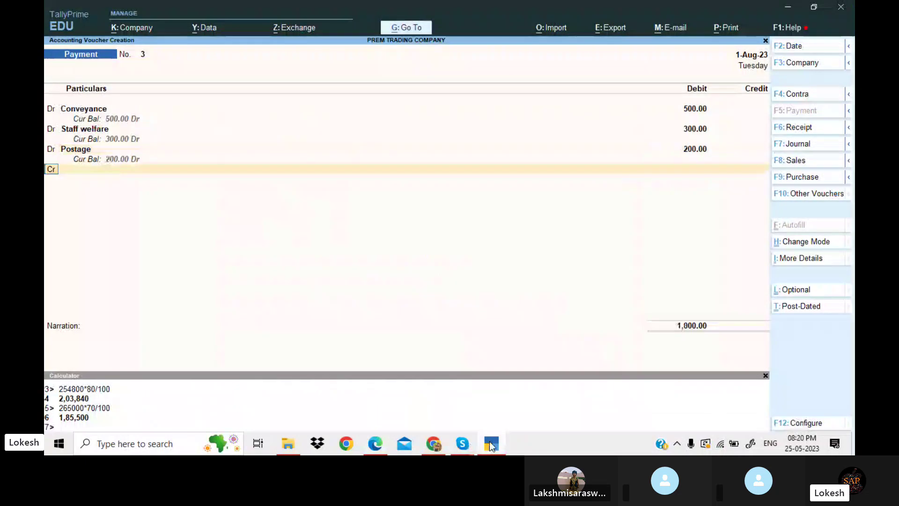
# Create a Stationery ledger under Indirect Expenses for the fourth debit line, copying its name from the exercise PDF
pyautogui.hotkey('alt', 'c')
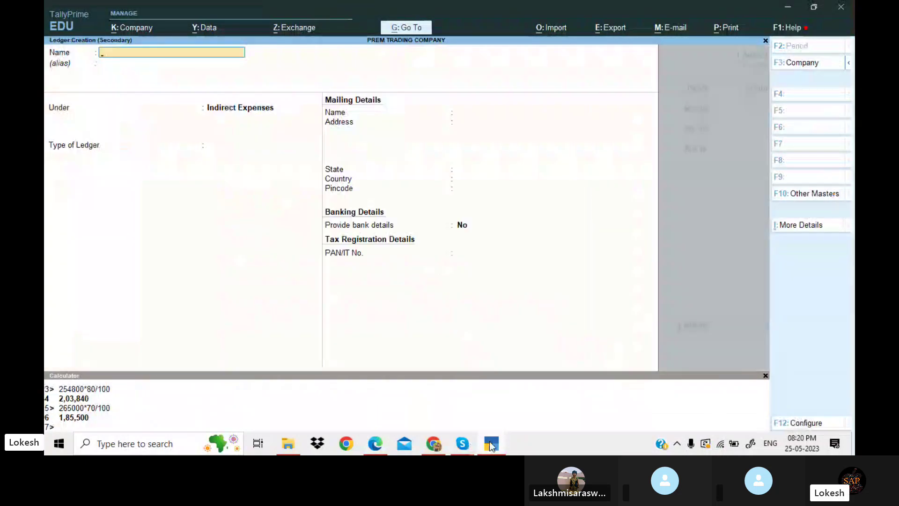
pyautogui.click(491, 444)
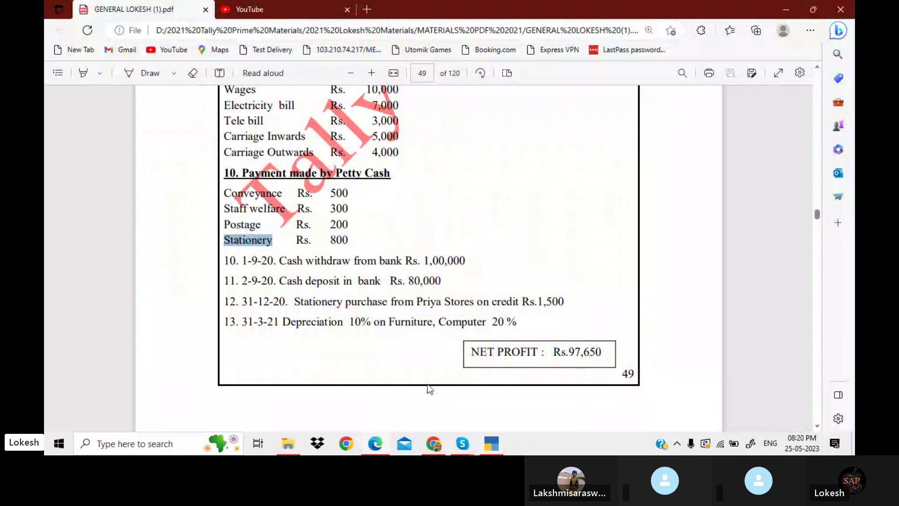
pyautogui.click(492, 444)
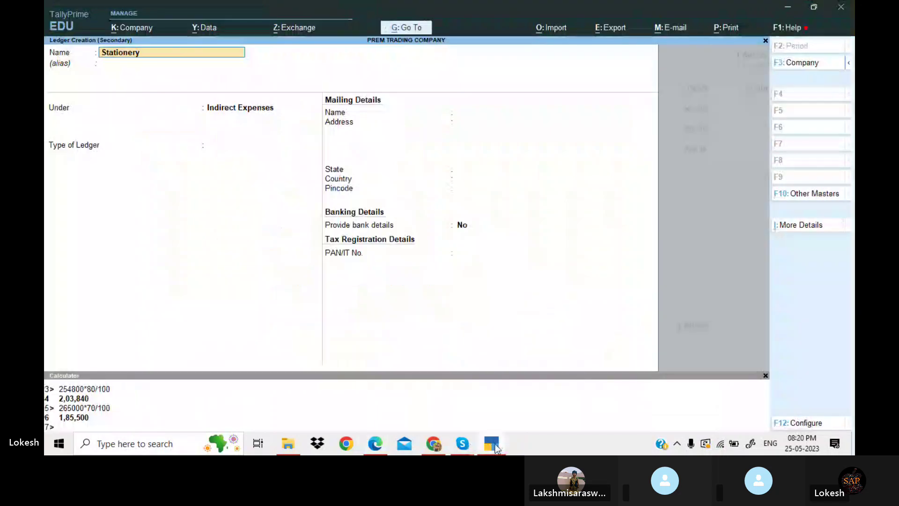
pyautogui.press('Return')
pyautogui.press('Return')
pyautogui.press('Return')
pyautogui.press('Return')
pyautogui.hotkey('ctrl', 'a')
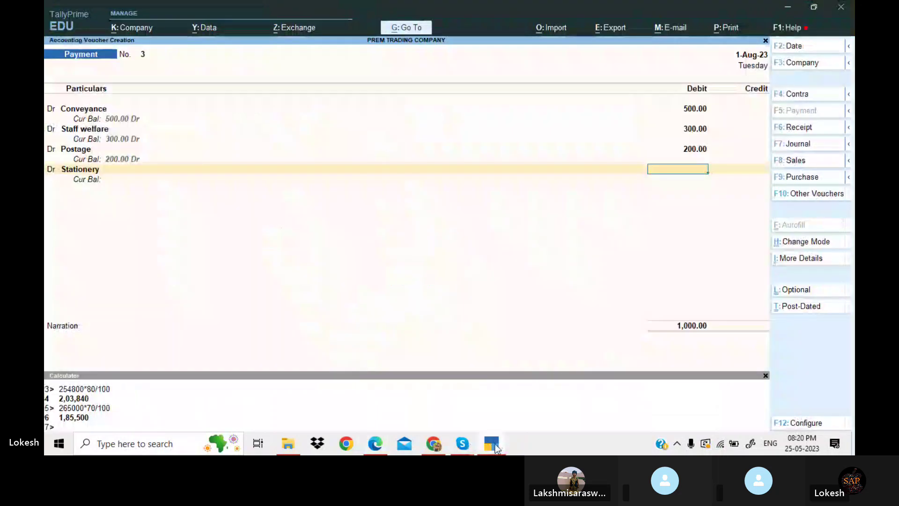
# Debit Stationery with 800 as listed in the exercise PDF and start the next voucher line
pyautogui.click(496, 448)
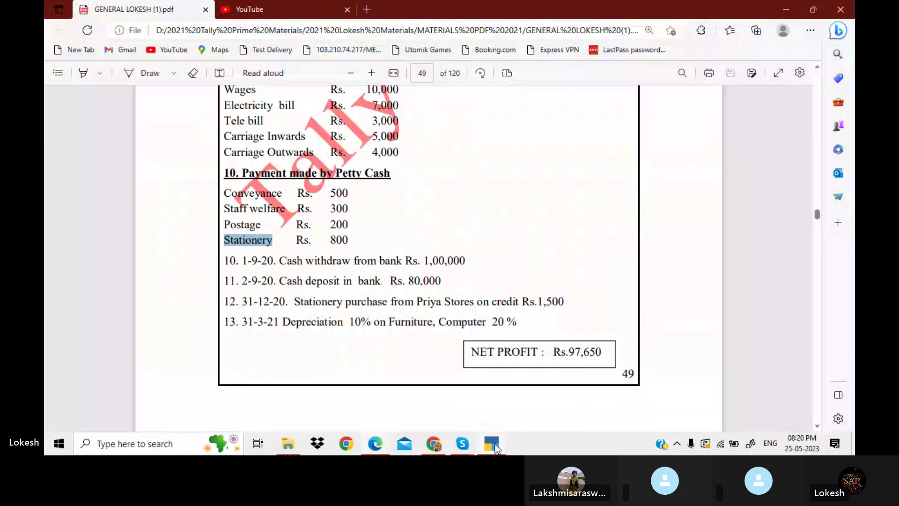
pyautogui.click(496, 448)
pyautogui.write('800')
pyautogui.press('Return')
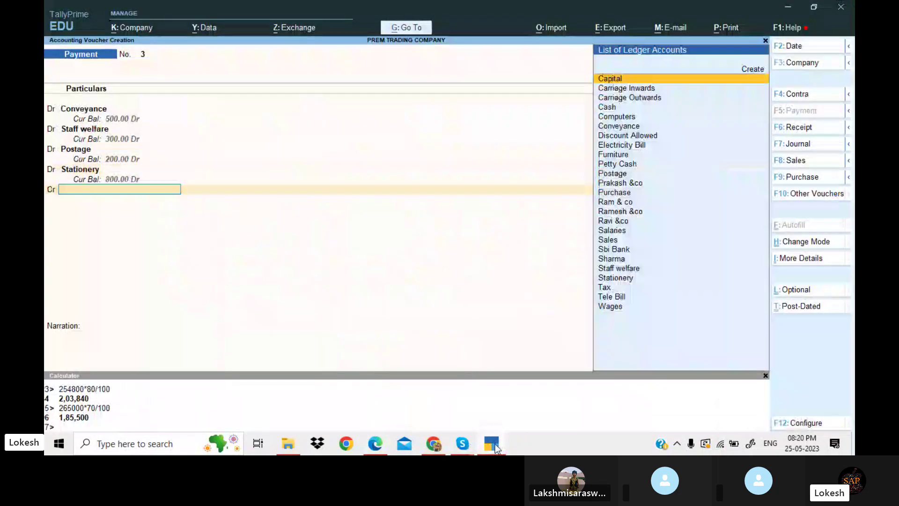
# Credit Petty Cash for the full amount and save the petty cash payment voucher
pyautogui.write('cpe')
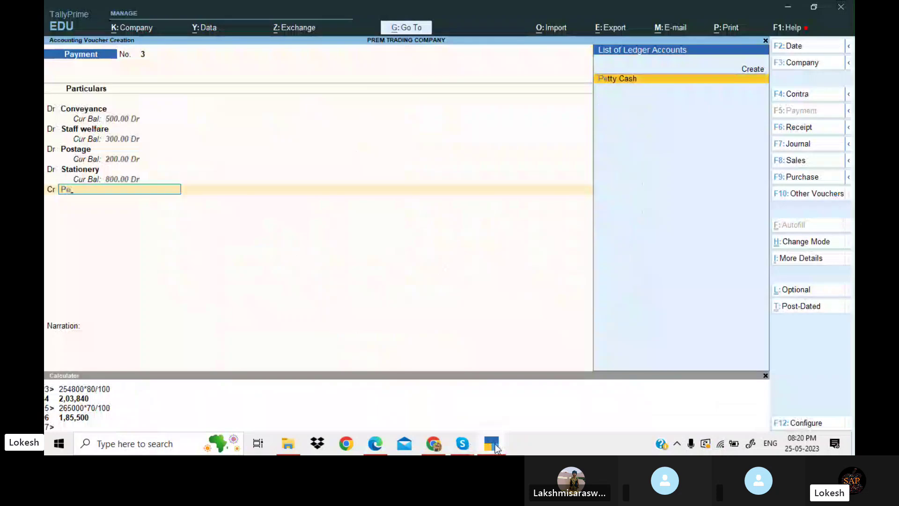
pyautogui.press('Return')
pyautogui.press('Return')
pyautogui.press('Return')
pyautogui.press('Return')
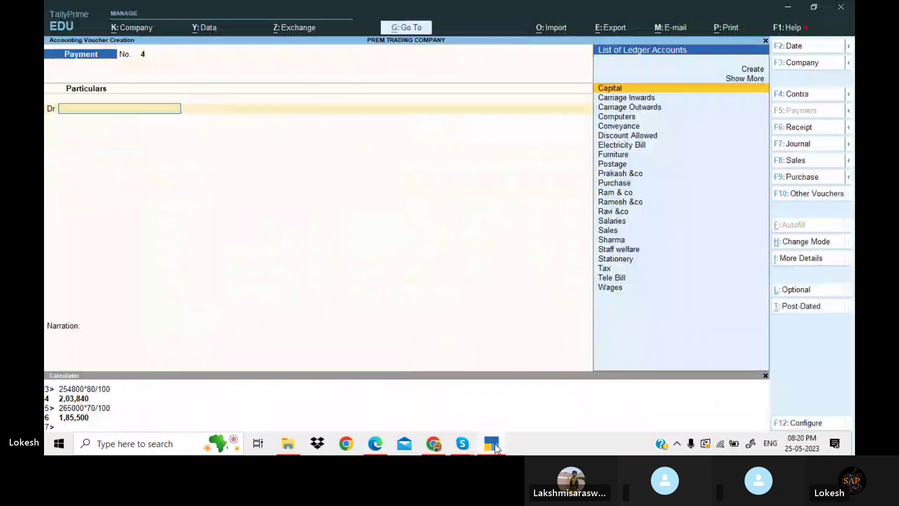
# Start a Contra voucher dated 1-9 in TallyPrime, with Sbi Bank as the credit account
pyautogui.click(496, 449)
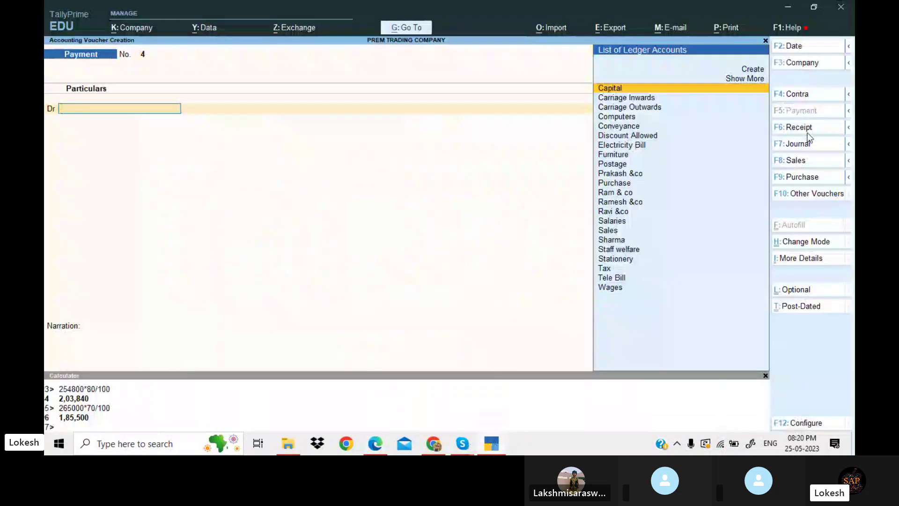
pyautogui.click(815, 99)
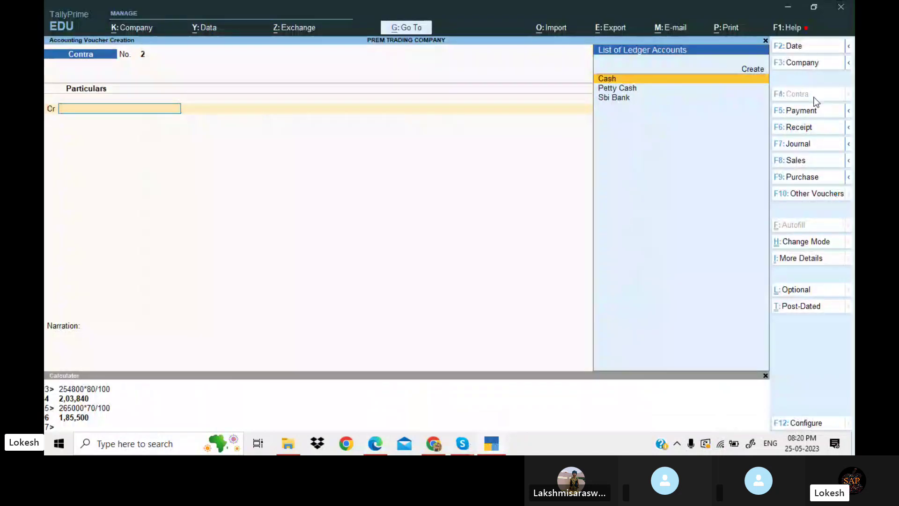
pyautogui.click(809, 48)
pyautogui.write('1-9')
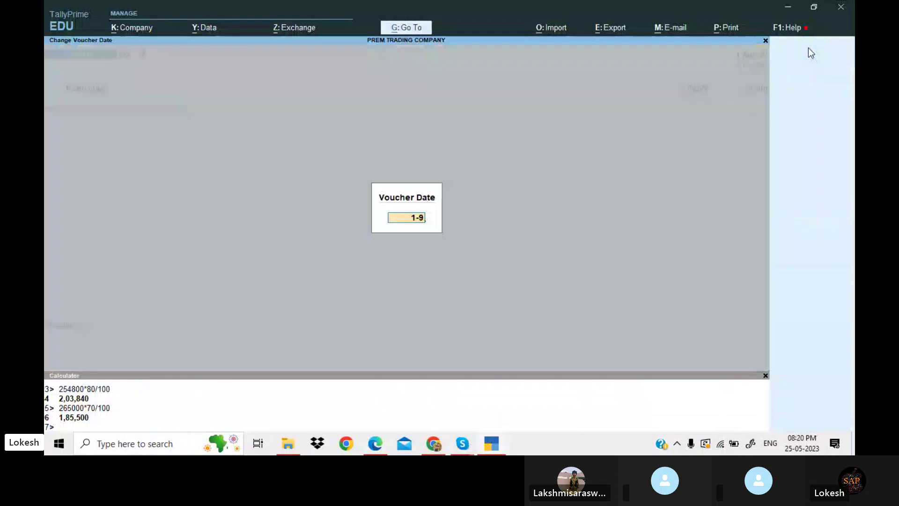
pyautogui.press('Return')
pyautogui.press('Down')
pyautogui.press('Down')
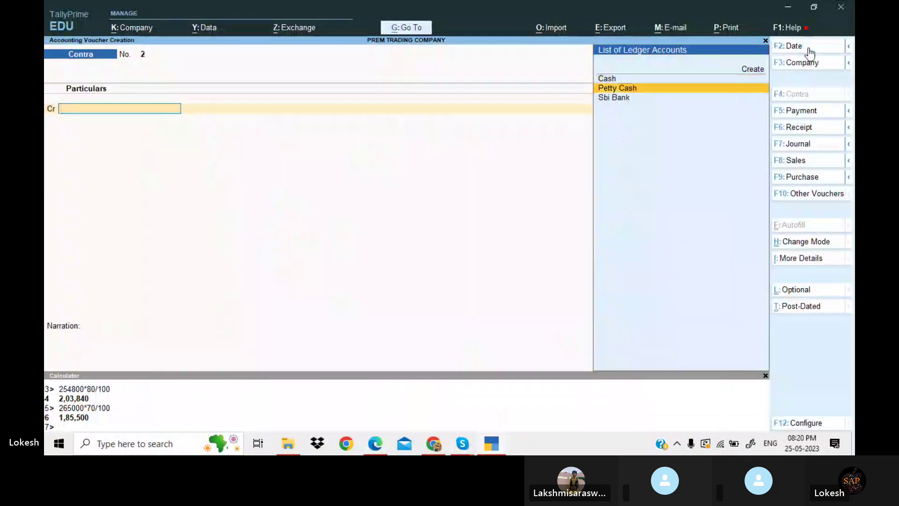
pyautogui.press('Return')
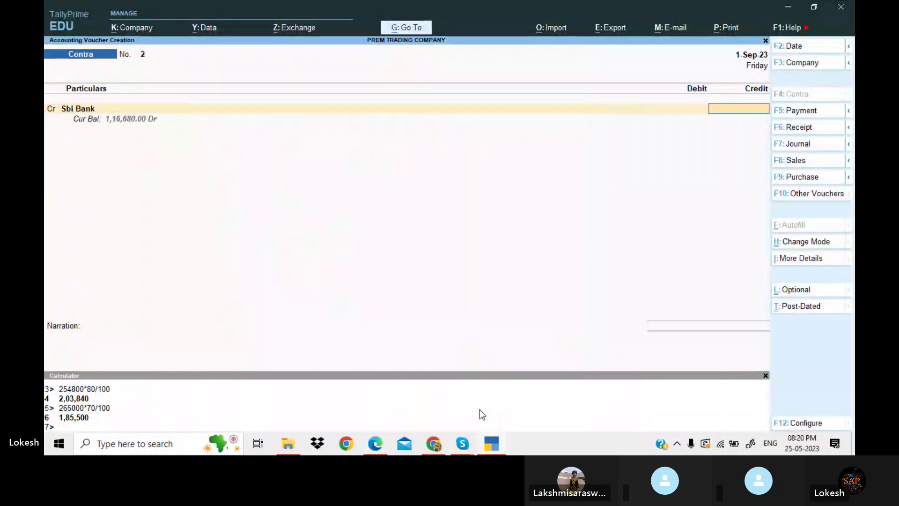
# Credit Sbi Bank with 1,00,000 per the exercise PDF, debit Cash for the same amount and save the contra voucher
pyautogui.click(496, 445)
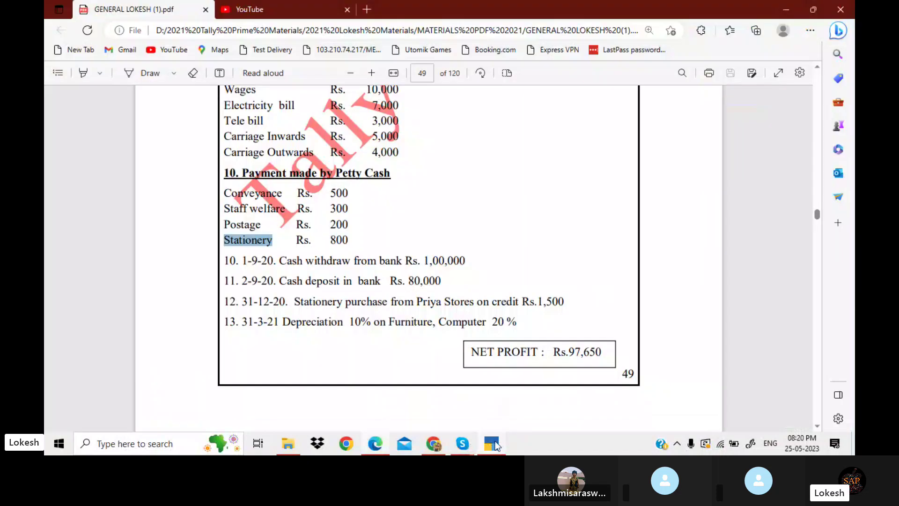
pyautogui.click(495, 445)
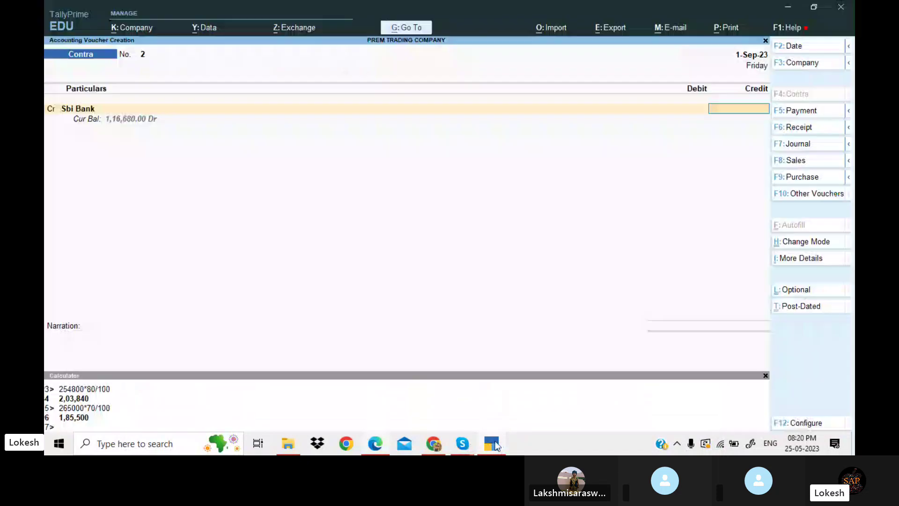
pyautogui.write('100000')
pyautogui.press('Return')
pyautogui.press('Return')
pyautogui.press('Return')
pyautogui.press('Return')
pyautogui.press('Return')
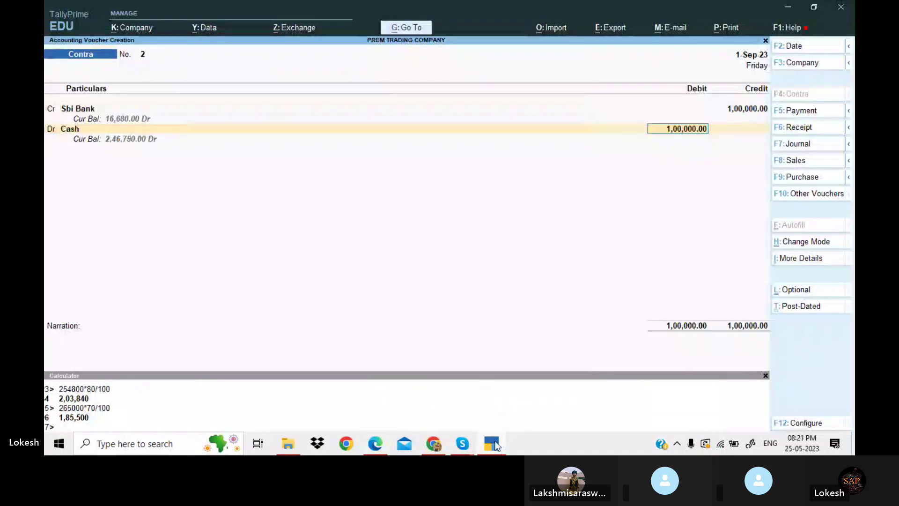
pyautogui.press('Return')
pyautogui.press('Return')
pyautogui.press('Return')
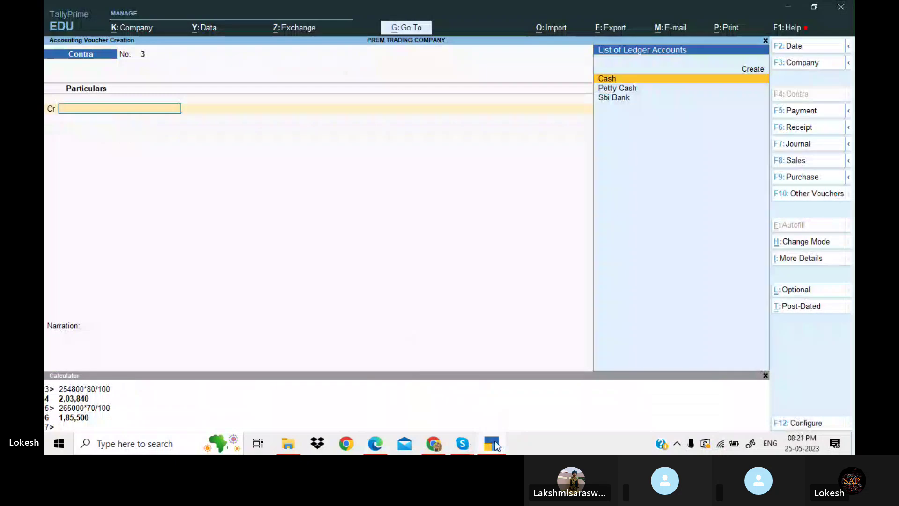
# Start the exercise's cash deposit as a Contra voucher dated 2-9, with Cash as the credit account
pyautogui.click(496, 445)
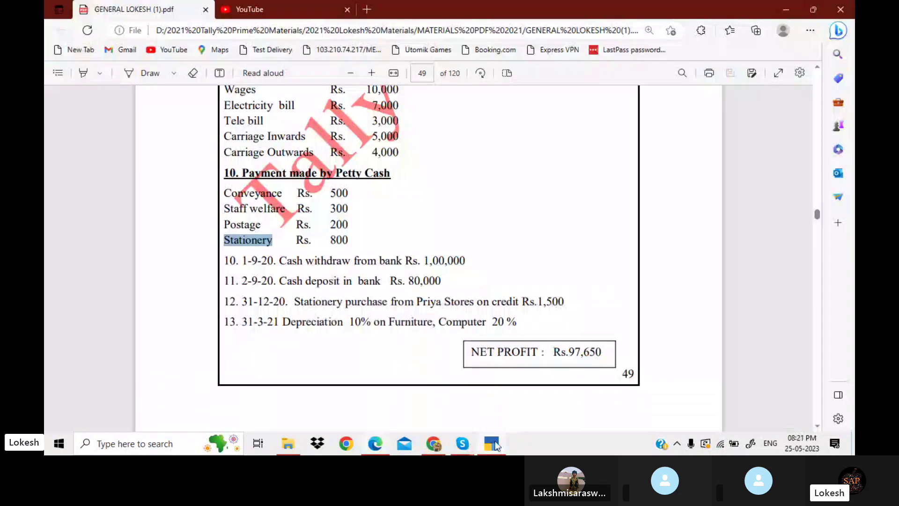
pyautogui.click(496, 445)
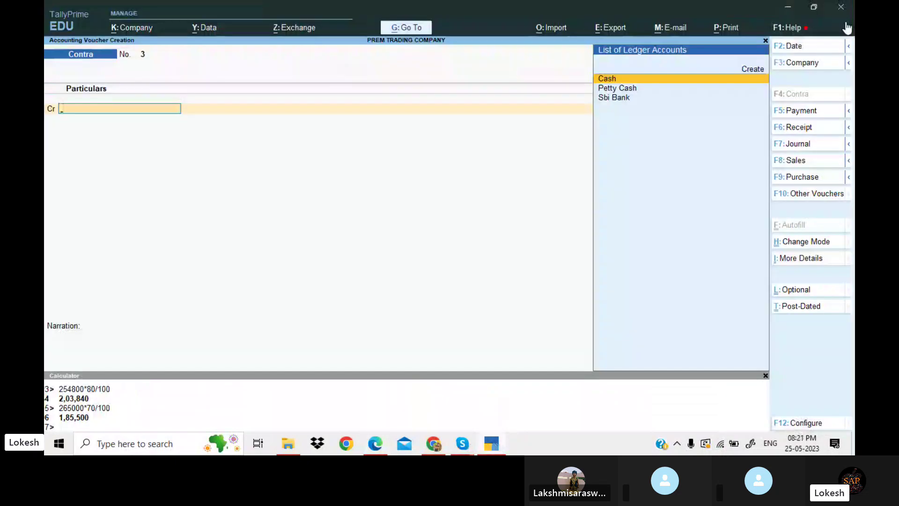
pyautogui.click(817, 45)
pyautogui.write('2-6')
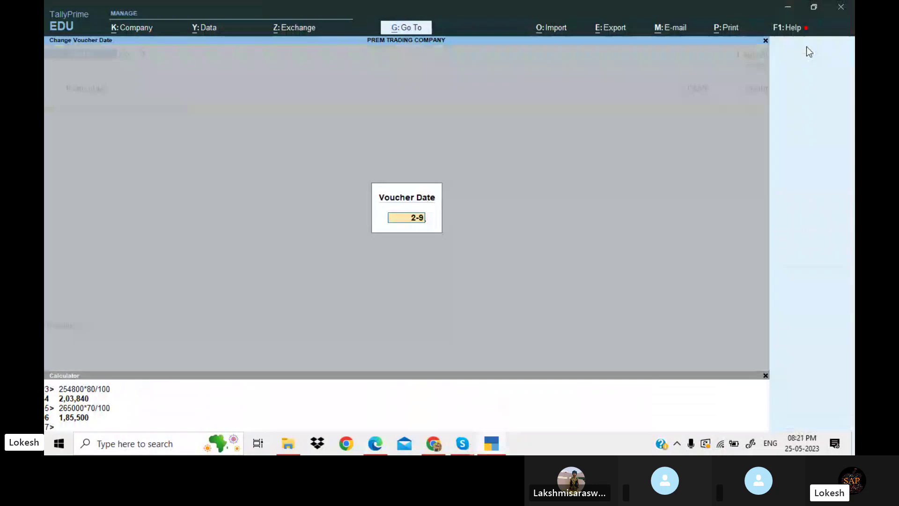
pyautogui.press('Return')
pyautogui.press('Return')
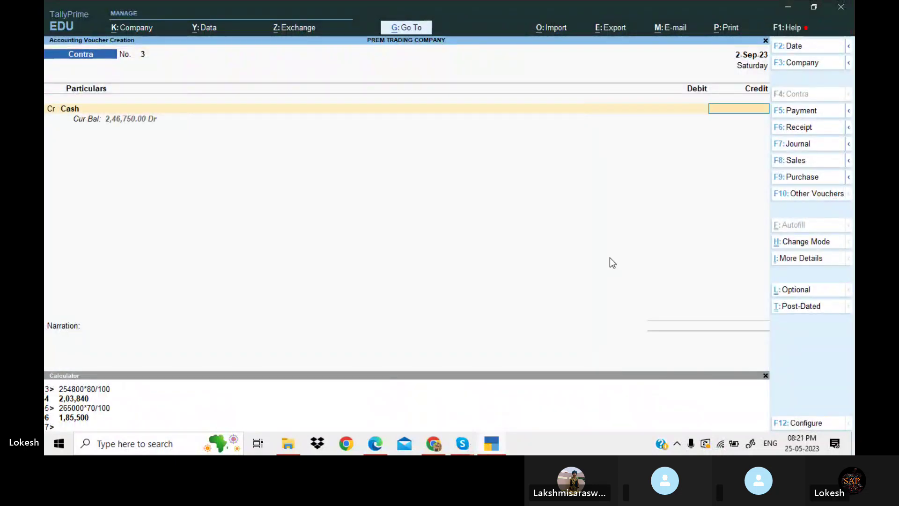
# Credit Cash with 80,000 as listed in the exercise PDF and choose Sbi Bank as the debit account
pyautogui.click(495, 445)
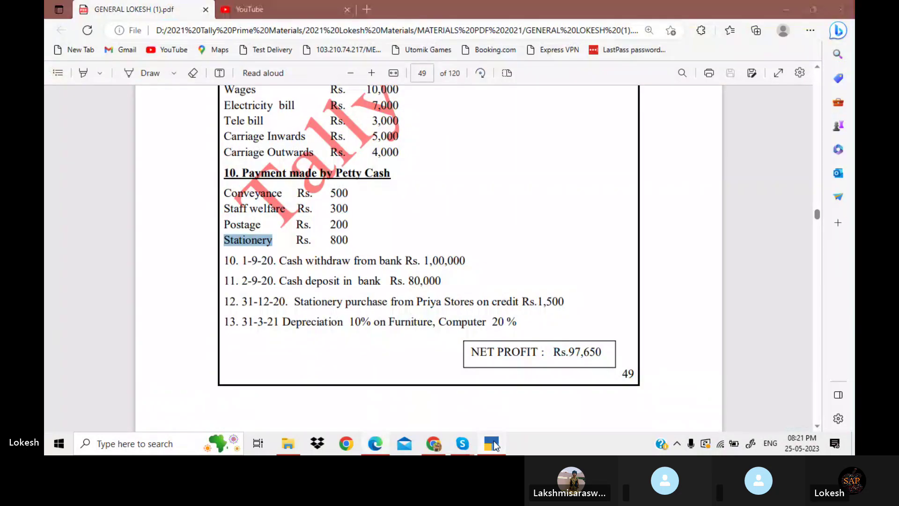
pyautogui.click(496, 445)
pyautogui.write('800')
pyautogui.press('Return')
pyautogui.press('Down')
pyautogui.press('Down')
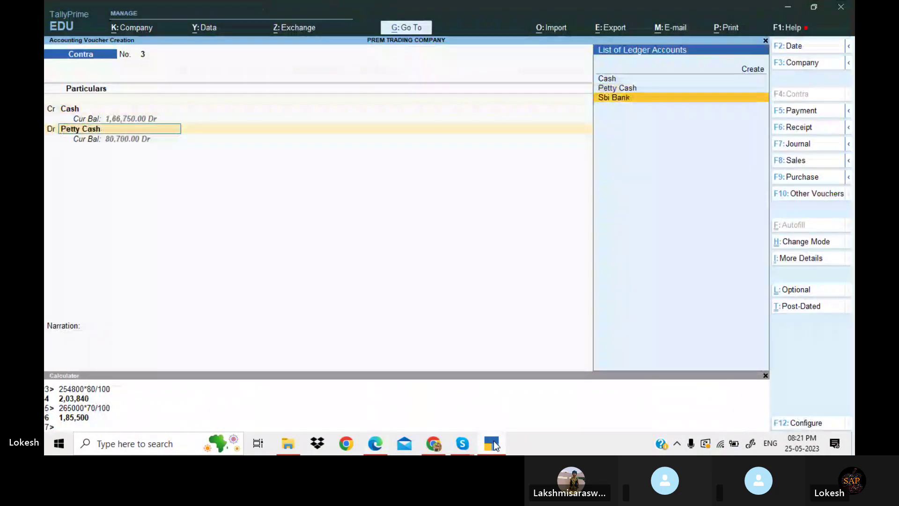
pyautogui.press('Return')
# Debit Sbi Bank with the full 80,000, leave denominations and bank allocation details blank, and save the contra voucher
pyautogui.press('Return')
pyautogui.press('Down')
pyautogui.press('Down')
pyautogui.press('Down')
pyautogui.press('Down')
pyautogui.press('Down')
pyautogui.press('Down')
pyautogui.press('Down')
pyautogui.press('Down')
pyautogui.press('Down')
pyautogui.press('Down')
pyautogui.press('Down')
pyautogui.press('Down')
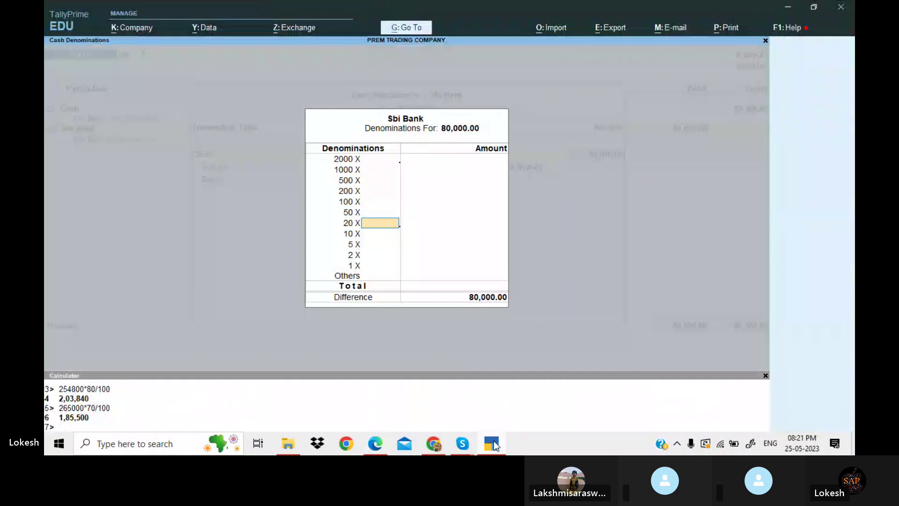
pyautogui.press('Return')
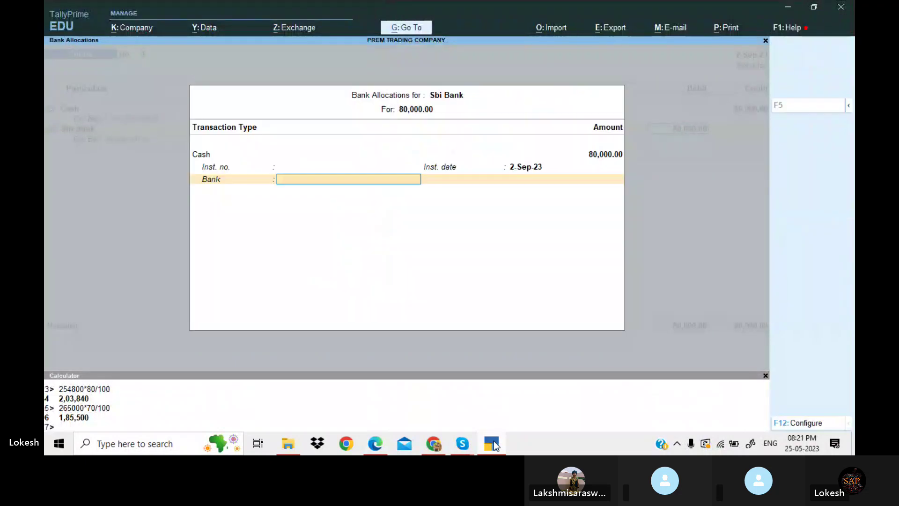
pyautogui.press('Return')
pyautogui.press('Return')
pyautogui.press('Return')
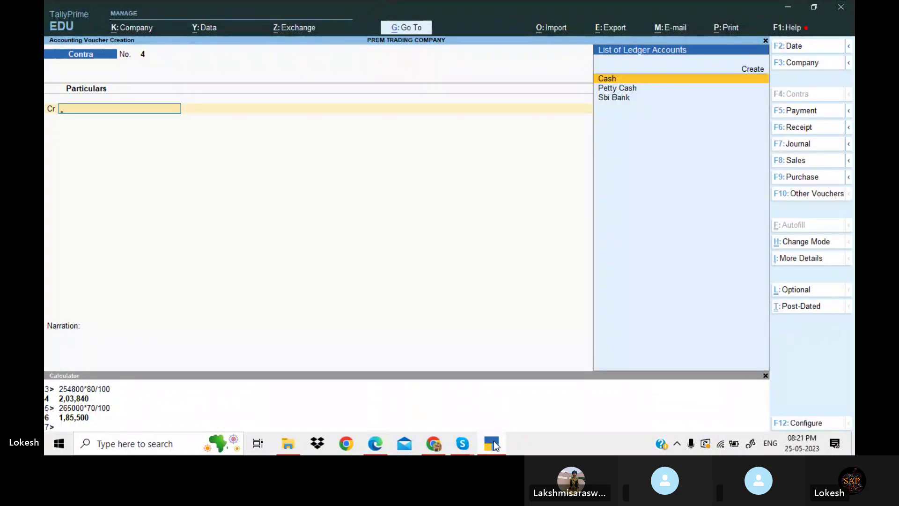
# Check the exercise PDF for the credit purchase of stationery and start a Journal voucher dated 31-3
pyautogui.click(494, 444)
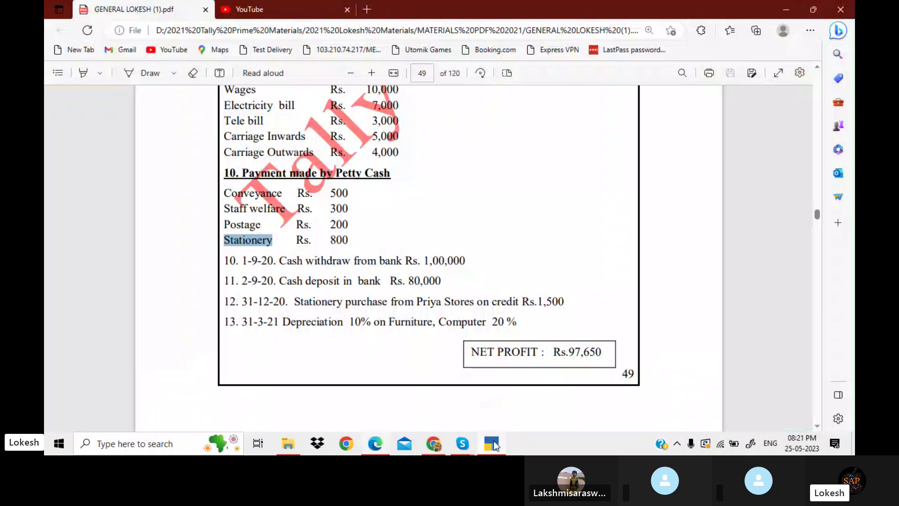
pyautogui.click(493, 444)
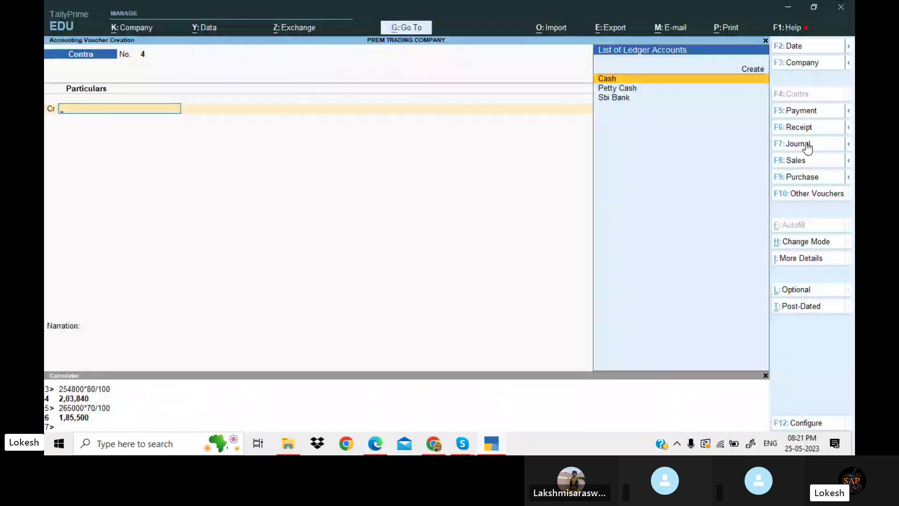
pyautogui.click(807, 144)
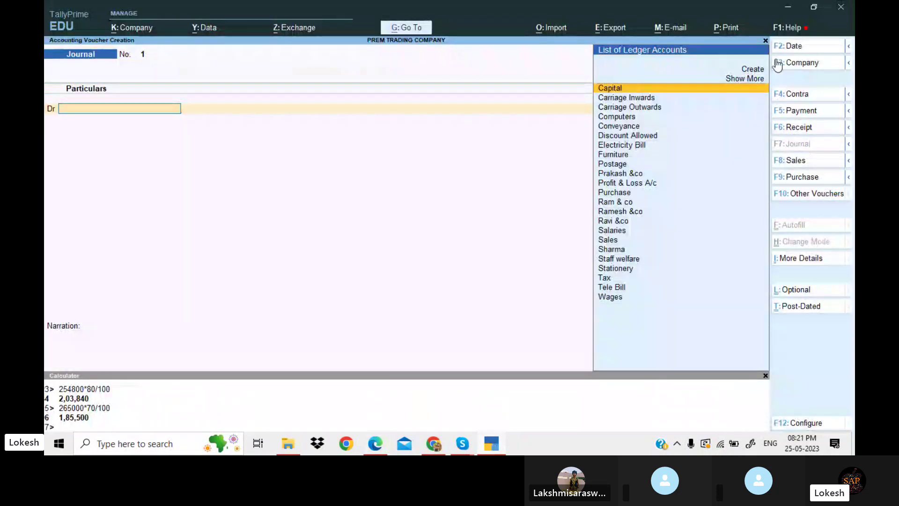
pyautogui.click(806, 47)
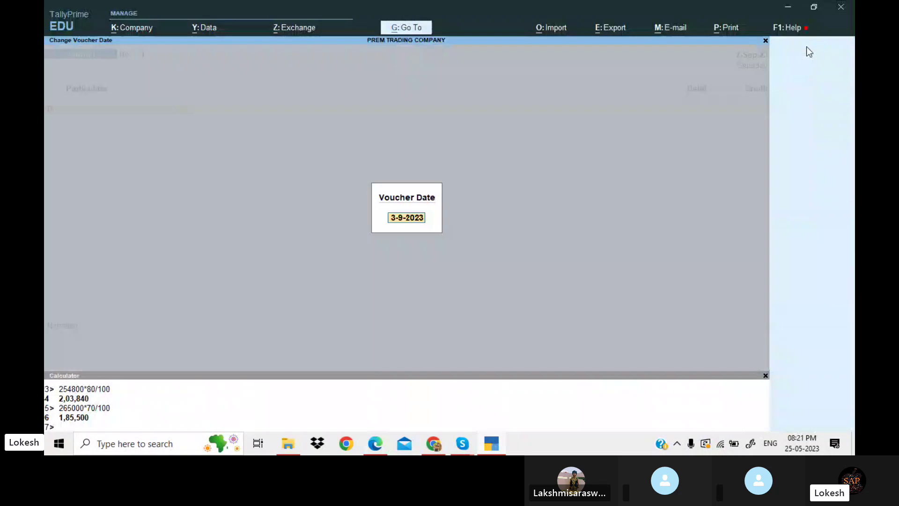
pyautogui.write('31-')
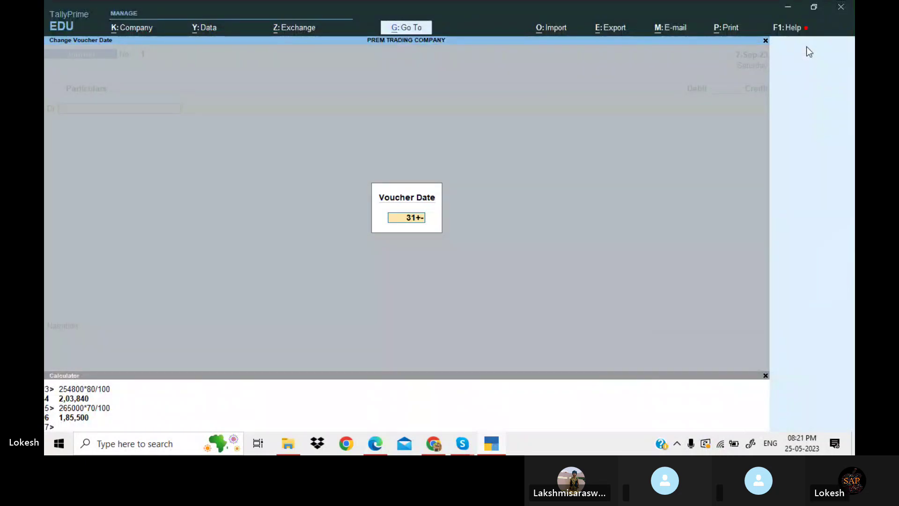
pyautogui.write('3')
pyautogui.press('Return')
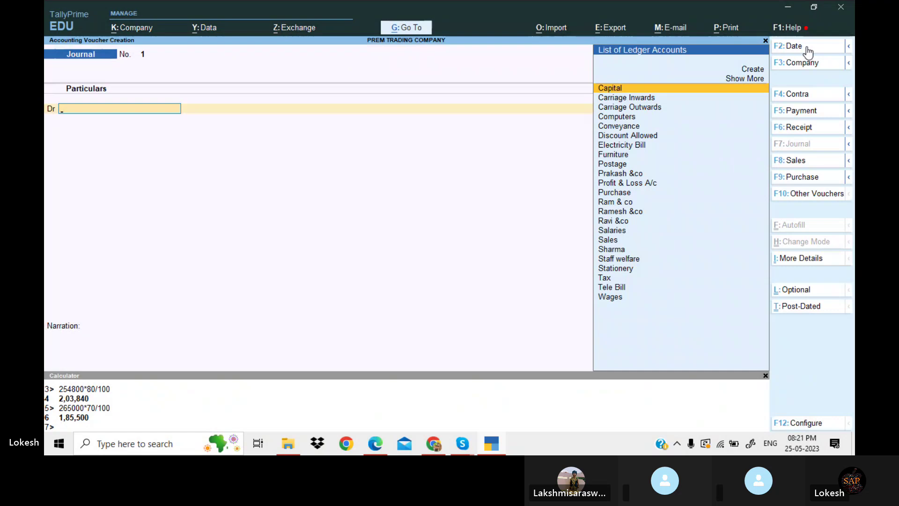
# Debit Stationery with 1,500 as listed in the exercise PDF and move on to the credit line
pyautogui.write('stat')
pyautogui.press('Return')
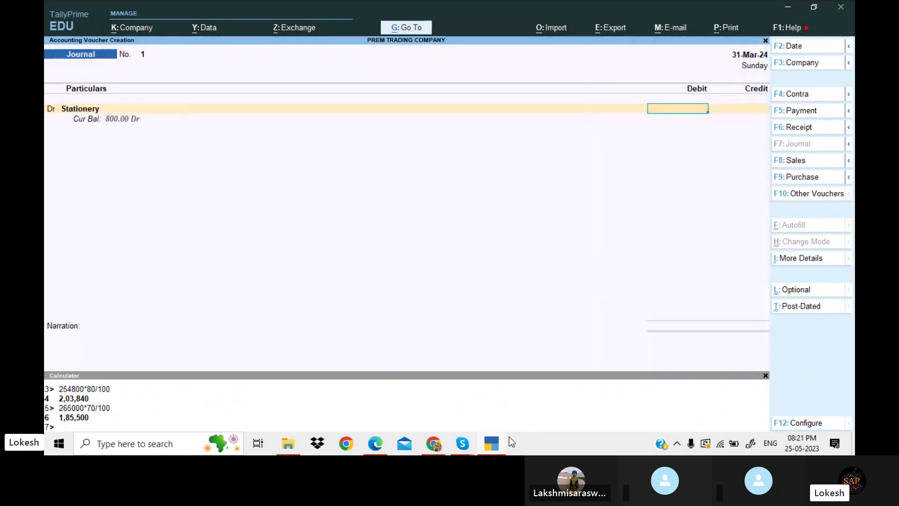
pyautogui.click(494, 451)
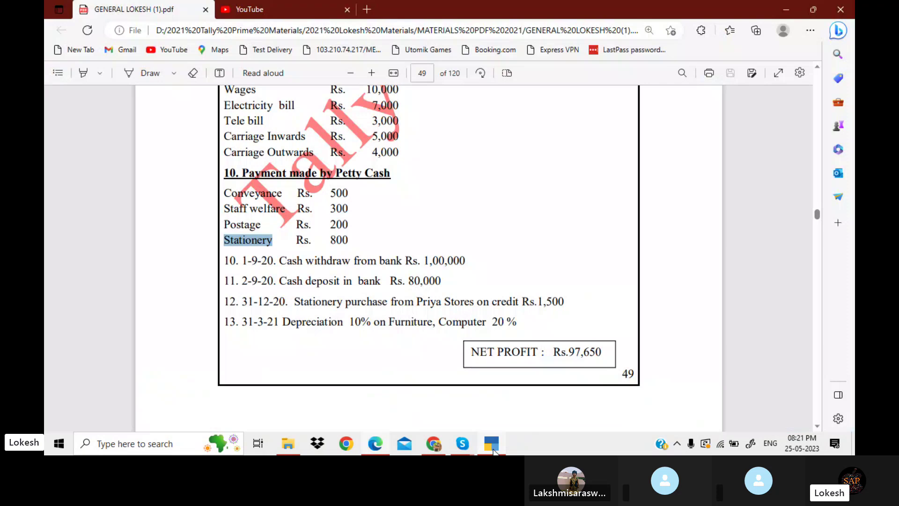
pyautogui.click(493, 451)
pyautogui.write('1500')
pyautogui.press('Return')
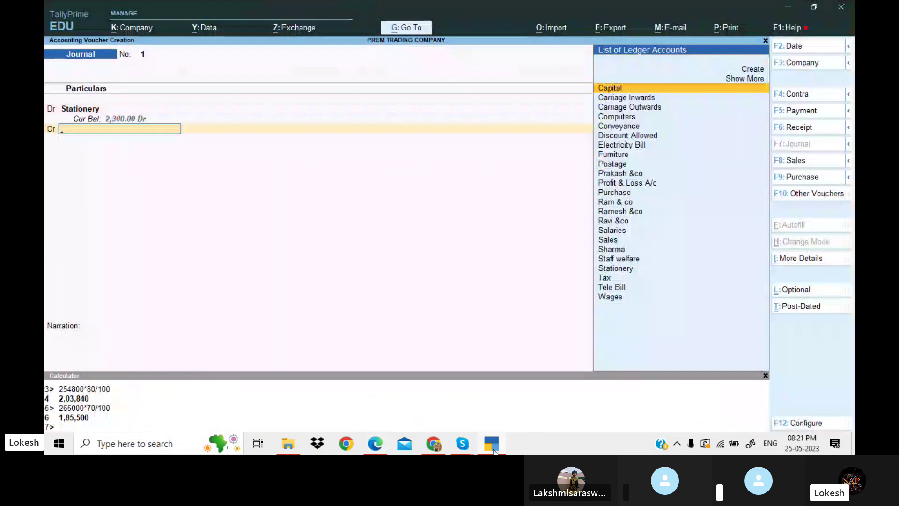
# Create a Priya Stores ledger under Sundry Creditors for the credit line, taking its name from the exercise PDF
pyautogui.hotkey('alt', 'c')
pyautogui.click(493, 451)
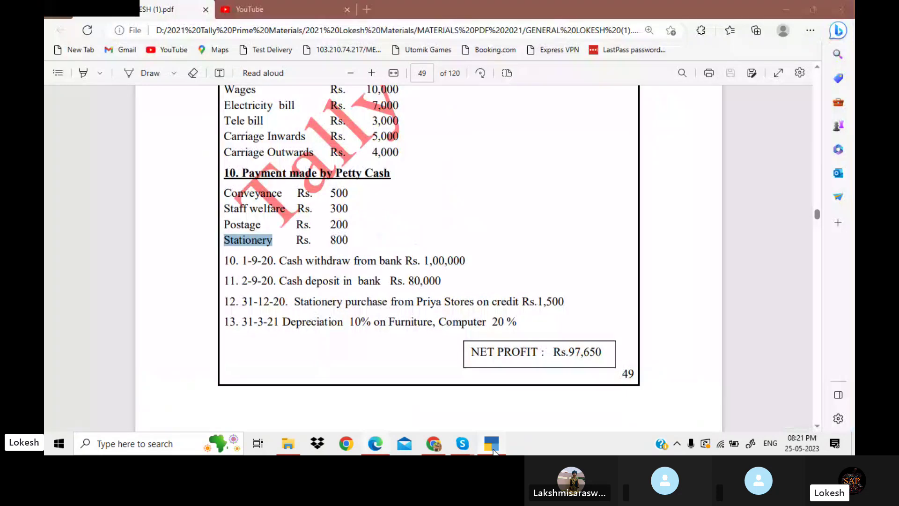
pyautogui.click(493, 450)
pyautogui.write('Priya Stores')
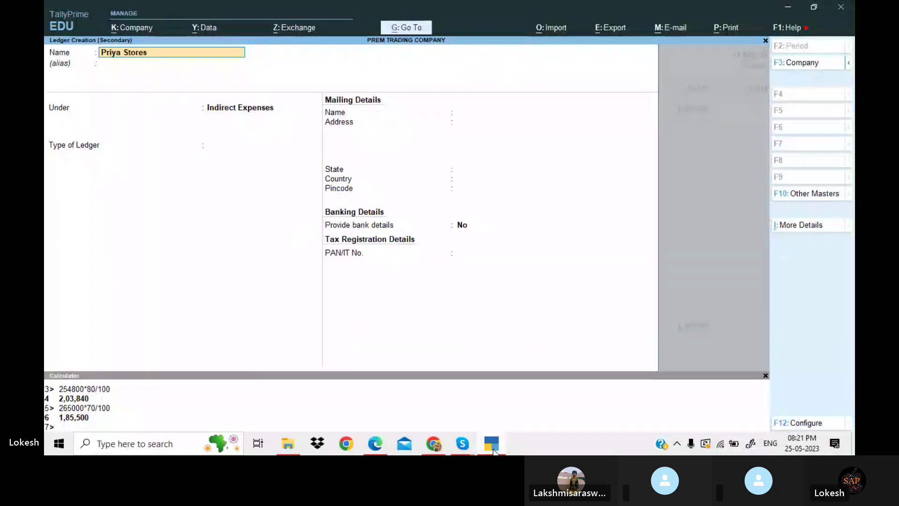
pyautogui.press('Return')
pyautogui.write('Sun')
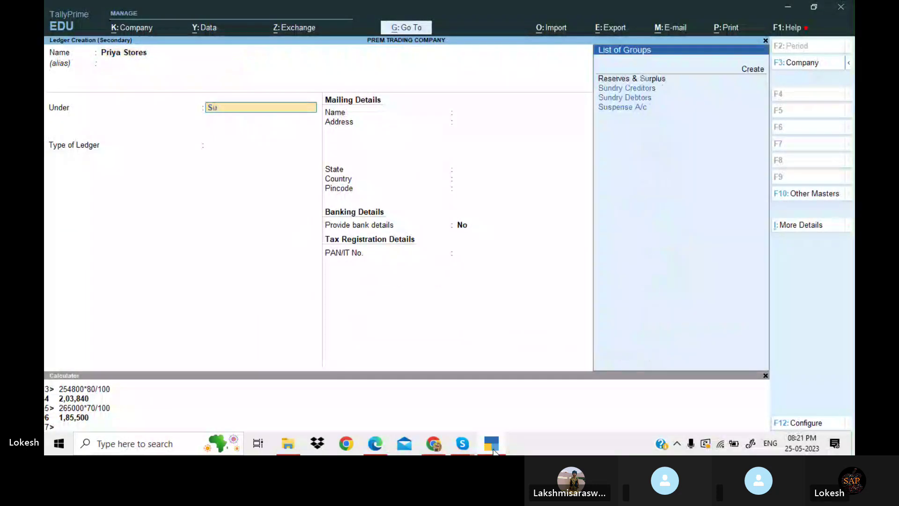
pyautogui.press('Return')
pyautogui.press('Return')
pyautogui.press('Return')
pyautogui.press('Return')
pyautogui.press('Return')
pyautogui.press('Return')
pyautogui.press('Return')
pyautogui.press('Return')
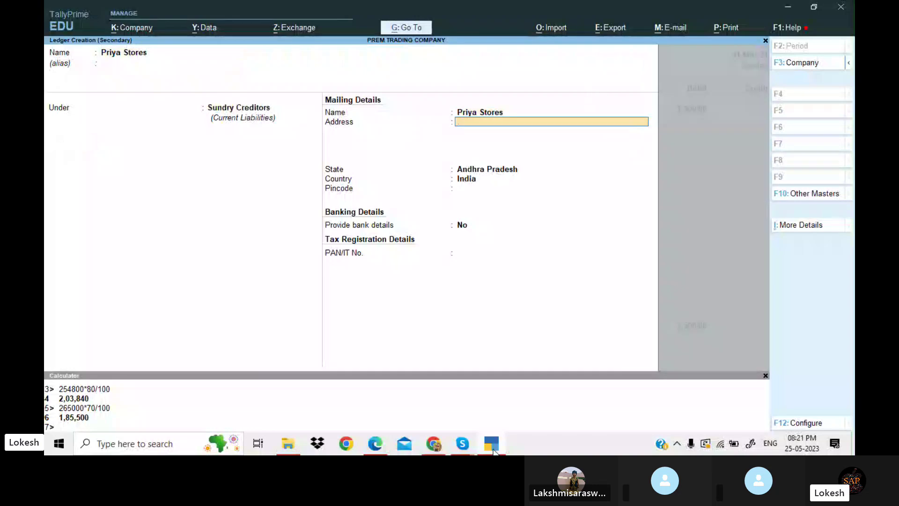
pyautogui.press('Return')
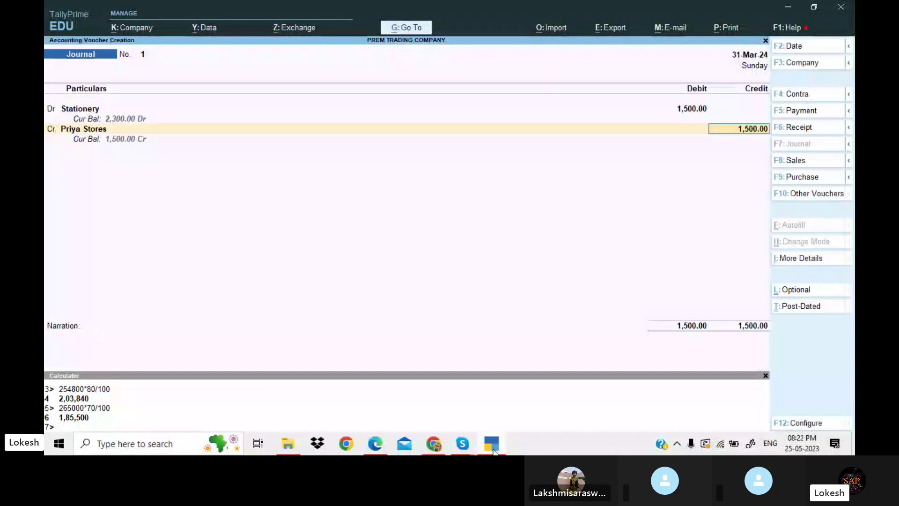
# Credit Priya Stores with 1,500, save the journal voucher and check the exercise PDF for the depreciation transaction
pyautogui.press('Return')
pyautogui.press('Return')
pyautogui.press('Return')
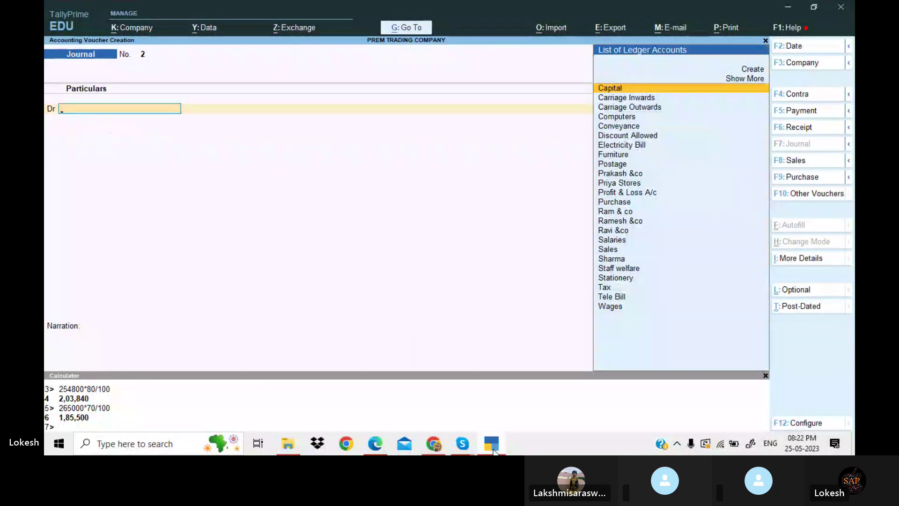
pyautogui.click(494, 451)
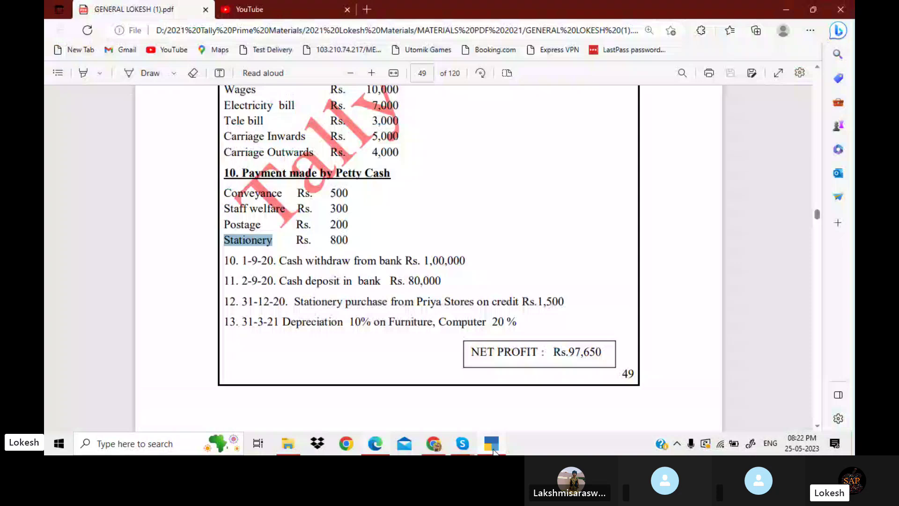
pyautogui.click(493, 451)
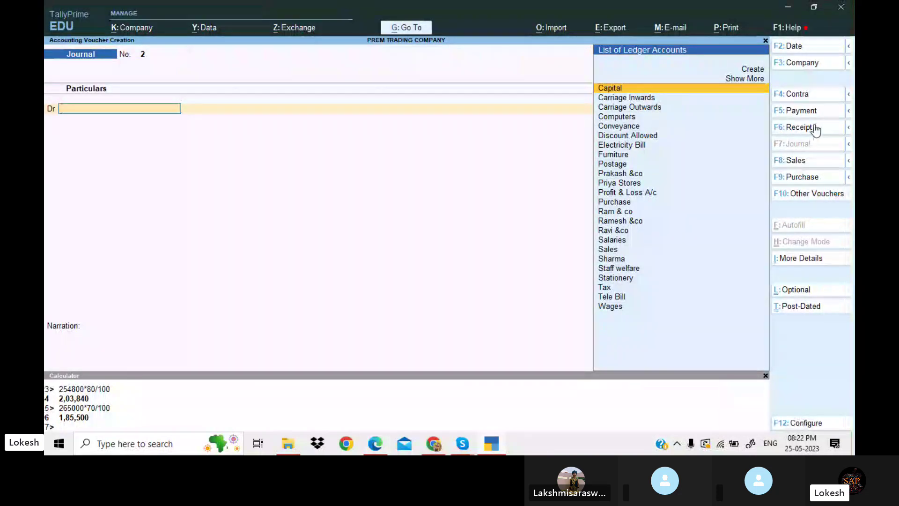
# Set the date of the new Journal voucher to 31-3
pyautogui.click(803, 48)
pyautogui.write('31-3')
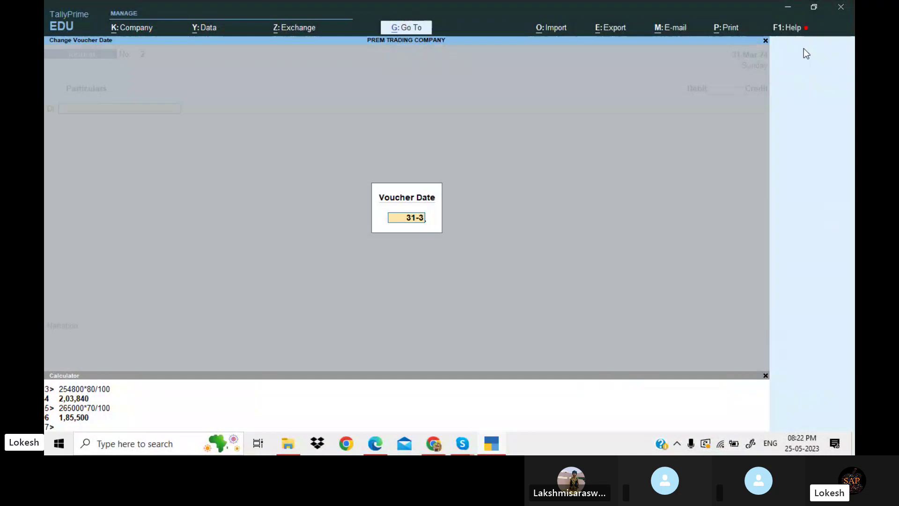
pyautogui.press('Return')
# Create a Depreciation ledger under Indirect Expenses for the journal's debit line
pyautogui.hotkey('alt', 'c')
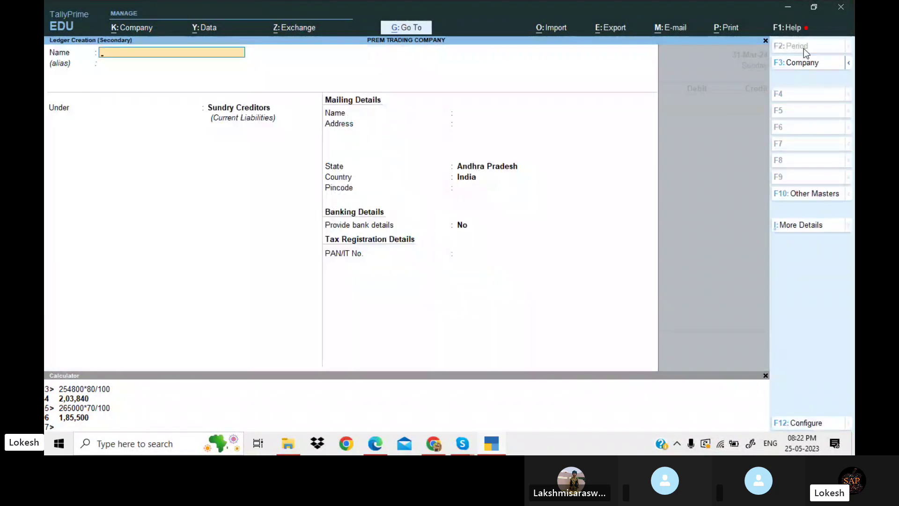
pyautogui.write('Depreciation')
pyautogui.press('Return')
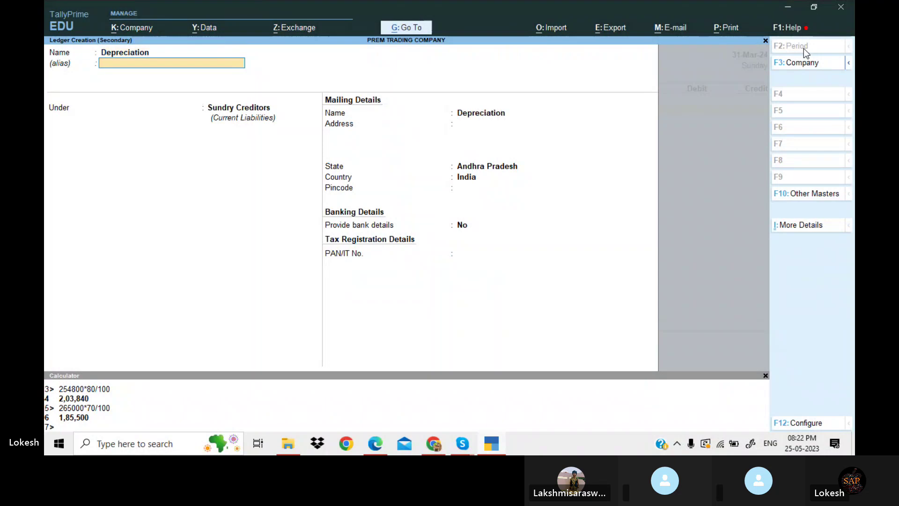
pyautogui.press('Return')
pyautogui.write('Ind')
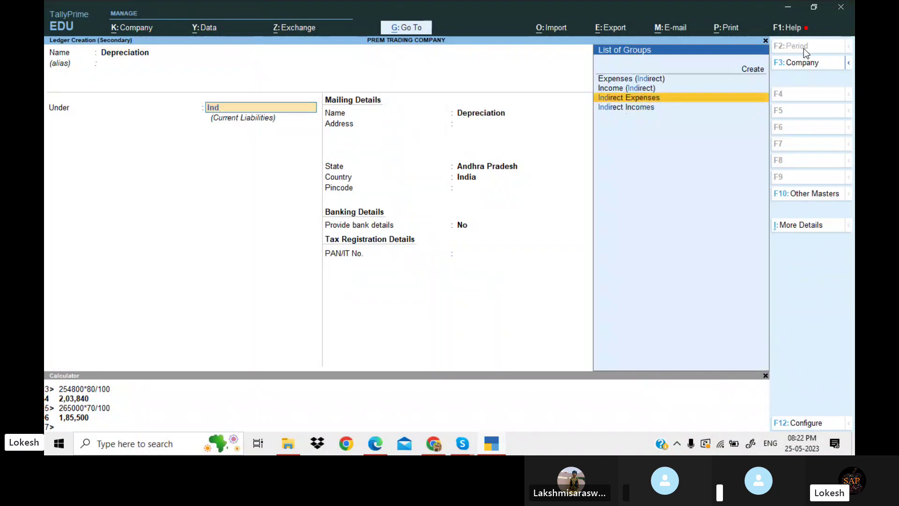
pyautogui.press('Return')
pyautogui.press('Return')
pyautogui.press('Return')
pyautogui.press('Return')
pyautogui.press('Return')
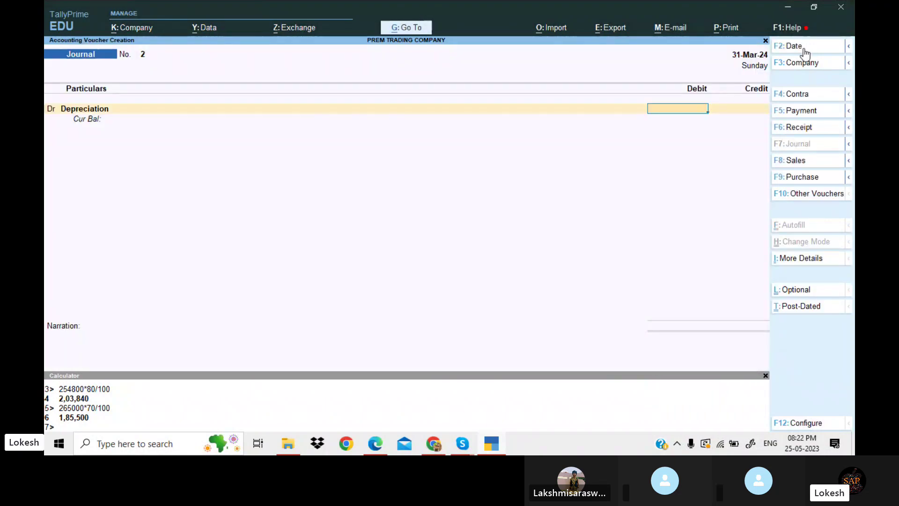
# Check the exercise PDF for the depreciation rates and the opening values of furniture and computers, and return to TallyPrime
pyautogui.click(500, 449)
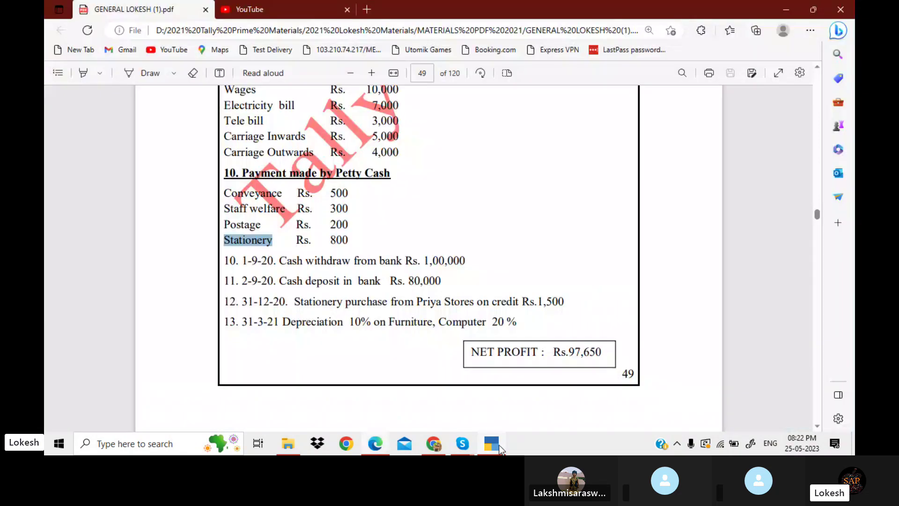
pyautogui.scroll(1, 429, 258)
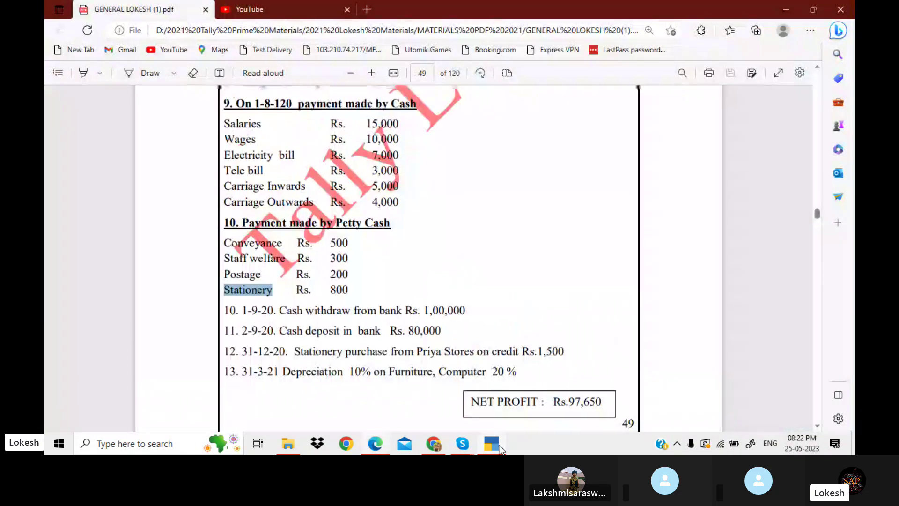
pyautogui.scroll(15, 429, 259)
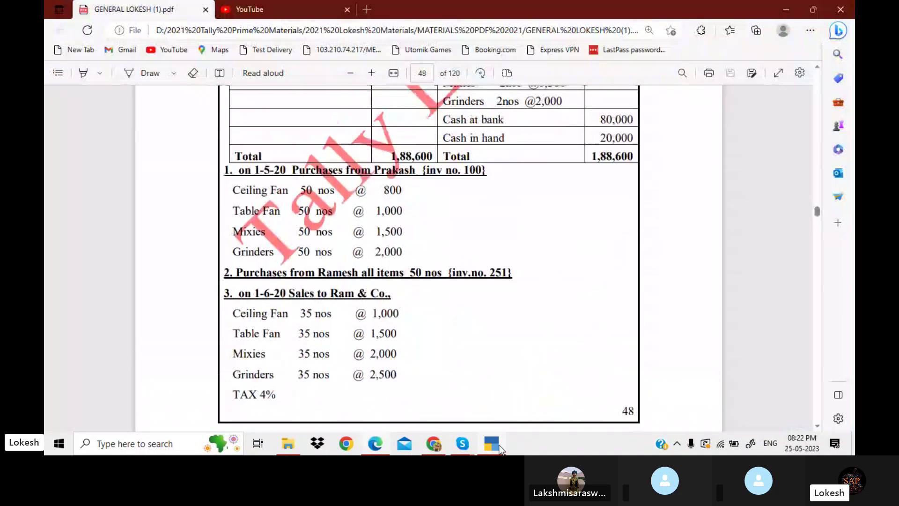
pyautogui.scroll(2, 429, 258)
pyautogui.scroll(-2, 429, 258)
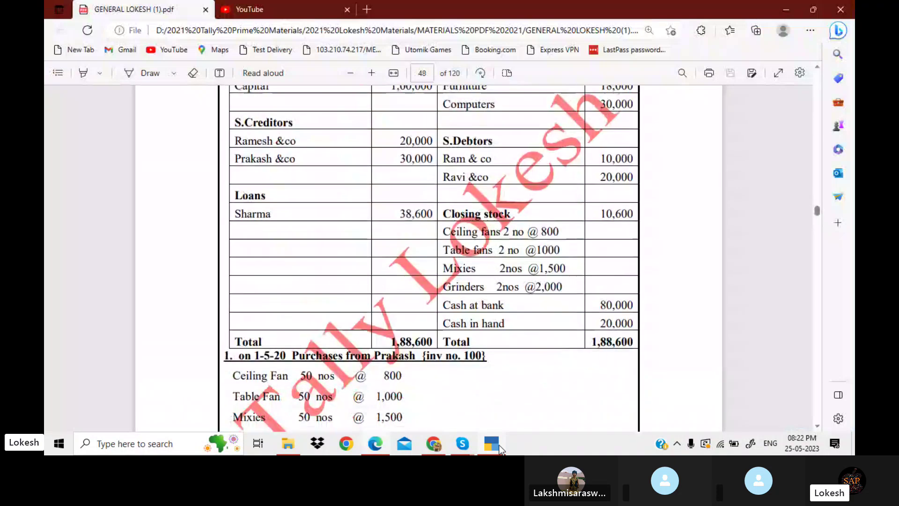
pyautogui.scroll(-20, 429, 259)
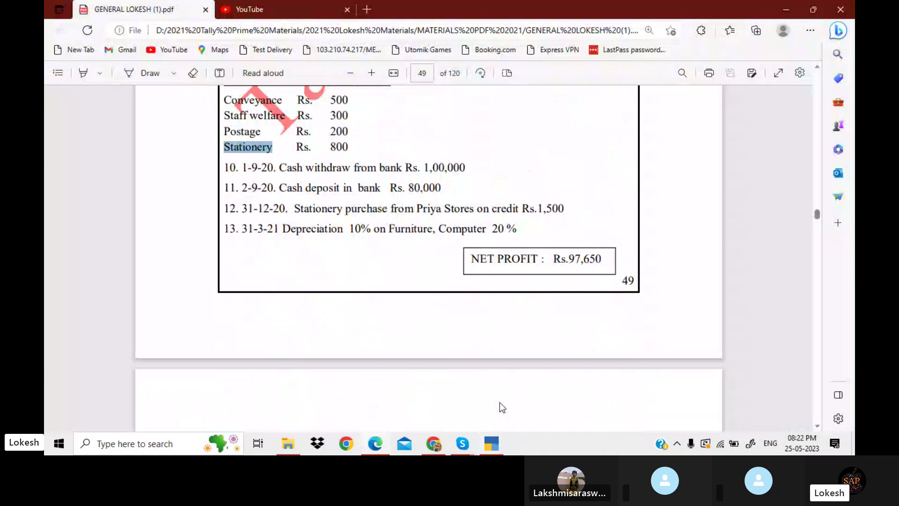
pyautogui.click(496, 443)
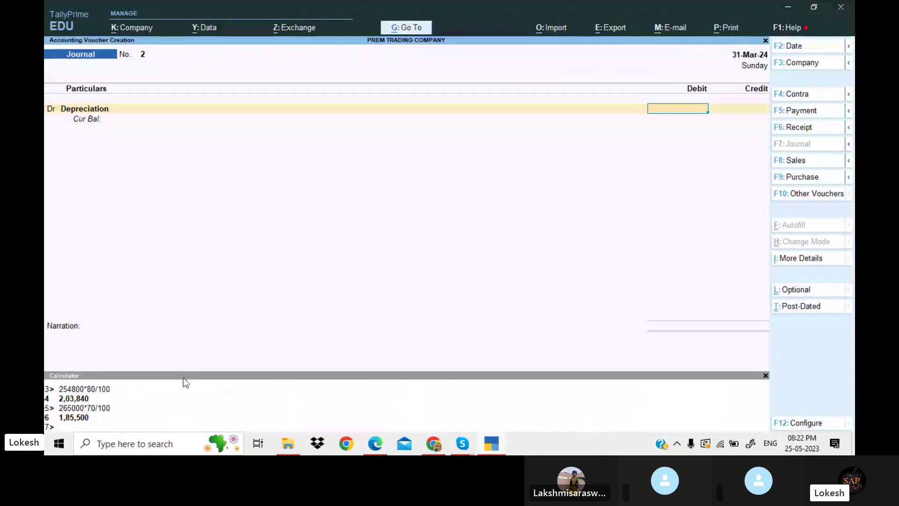
# Calculate the depreciation in the calculator as 18000*10/100 for furniture and 30000*20/100 for computers
pyautogui.click(77, 425)
pyautogui.write('1')
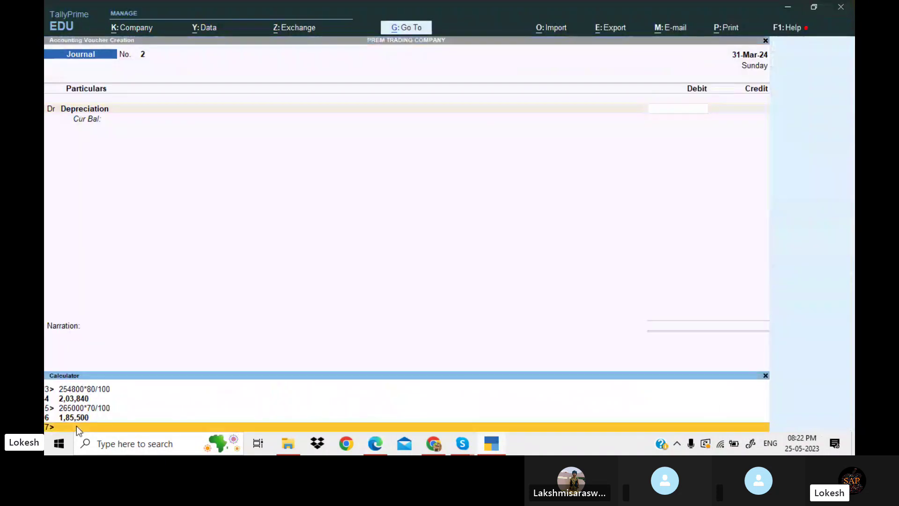
pyautogui.write('8000')
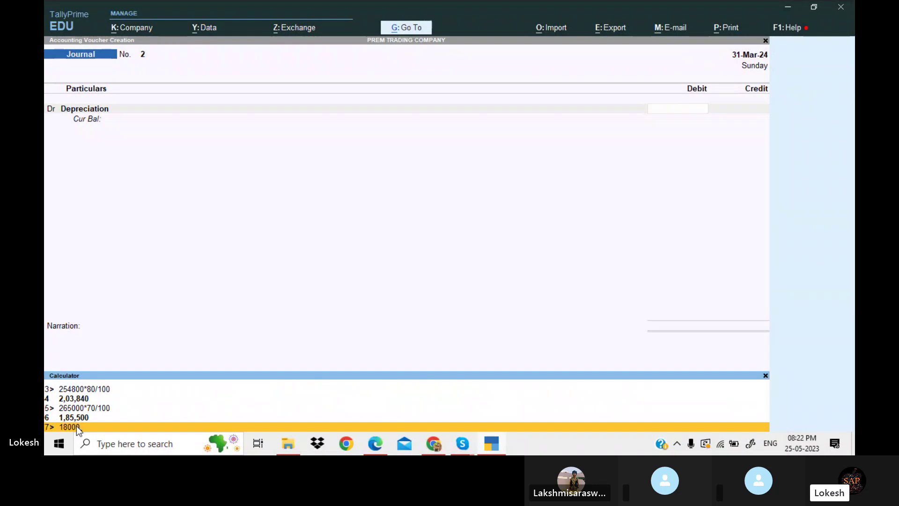
pyautogui.write('*10/100')
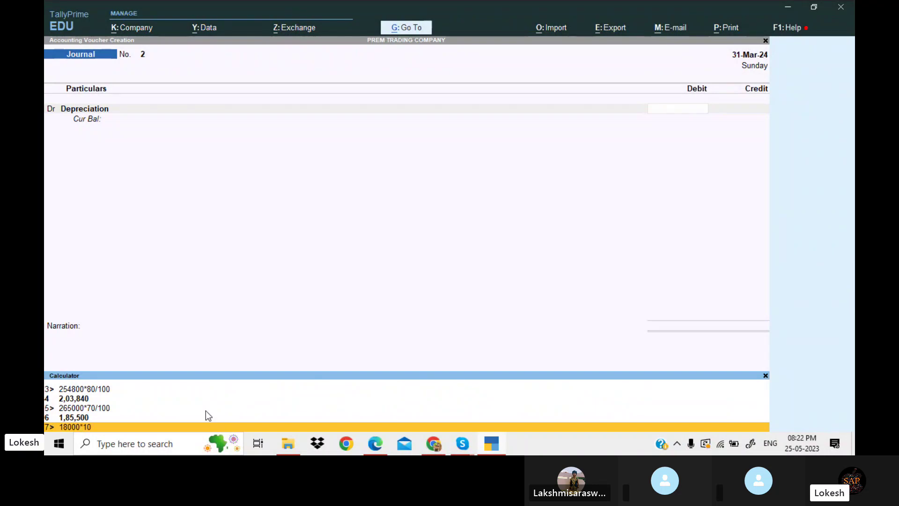
pyautogui.press('Return')
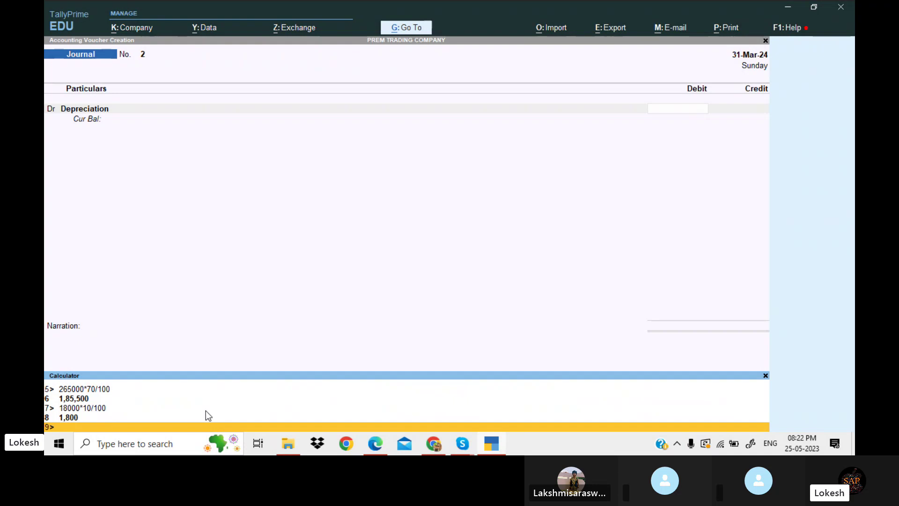
pyautogui.write('30000*20/100')
pyautogui.press('Return')
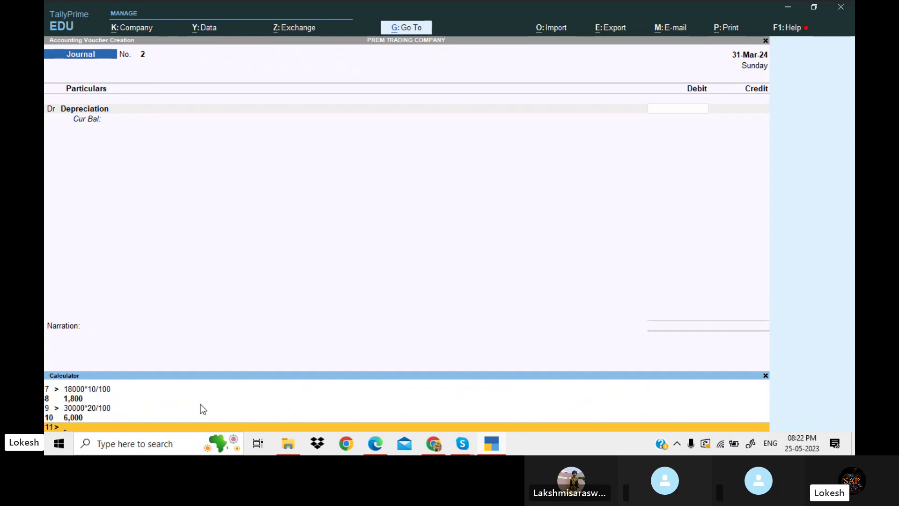
# Debit Depreciation with 7,800 and credit Furniture with 1,800 in the journal voucher
pyautogui.click(687, 108)
pyautogui.write('7')
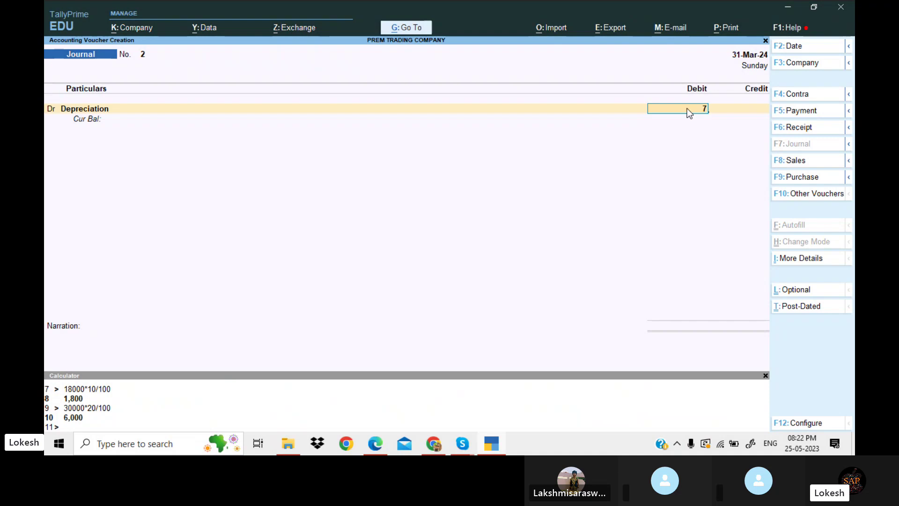
pyautogui.write(',800')
pyautogui.press('Return')
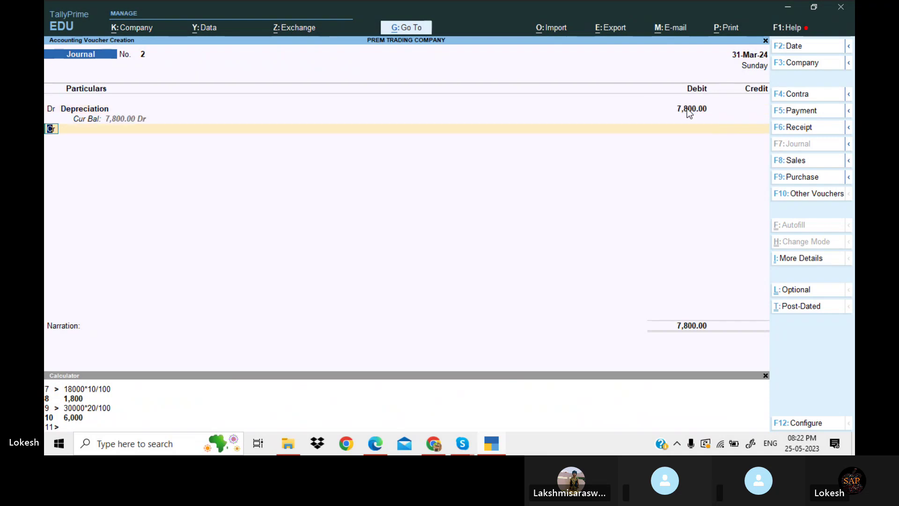
pyautogui.press('Return')
pyautogui.write('f')
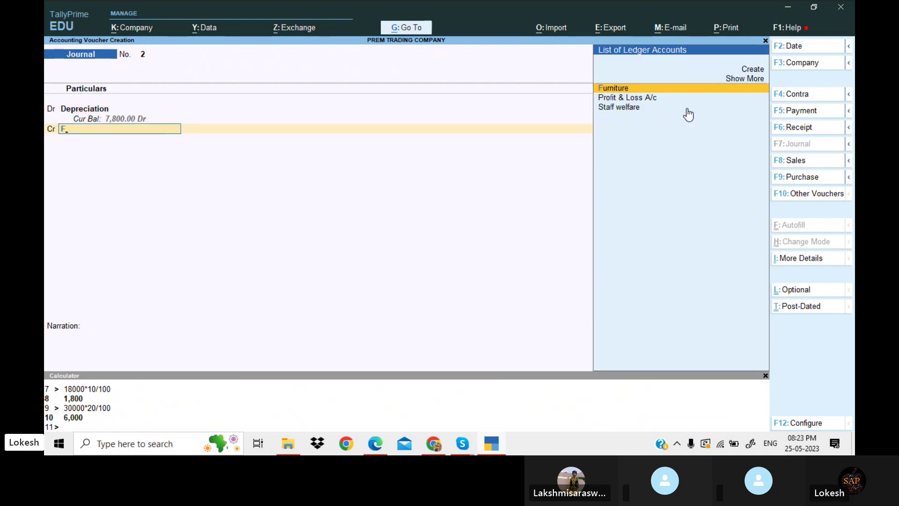
pyautogui.press('Return')
pyautogui.write('1800')
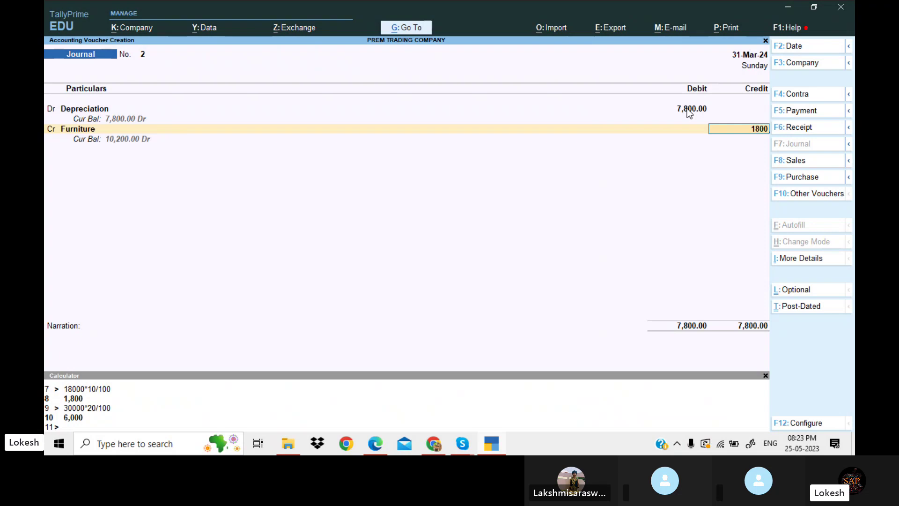
pyautogui.press('Return')
# Credit Computers with 6,000, save the journal voucher without a narration and leave voucher entry
pyautogui.press('Return')
pyautogui.write('Com')
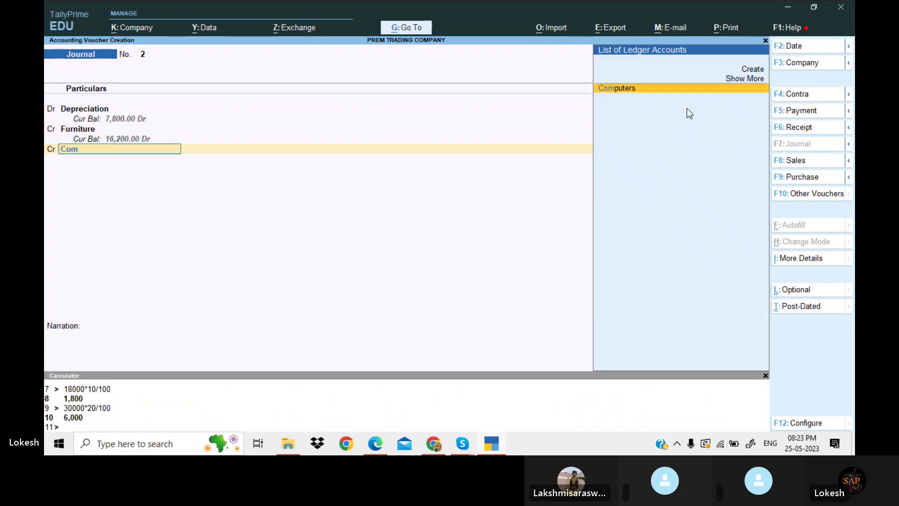
pyautogui.press('Return')
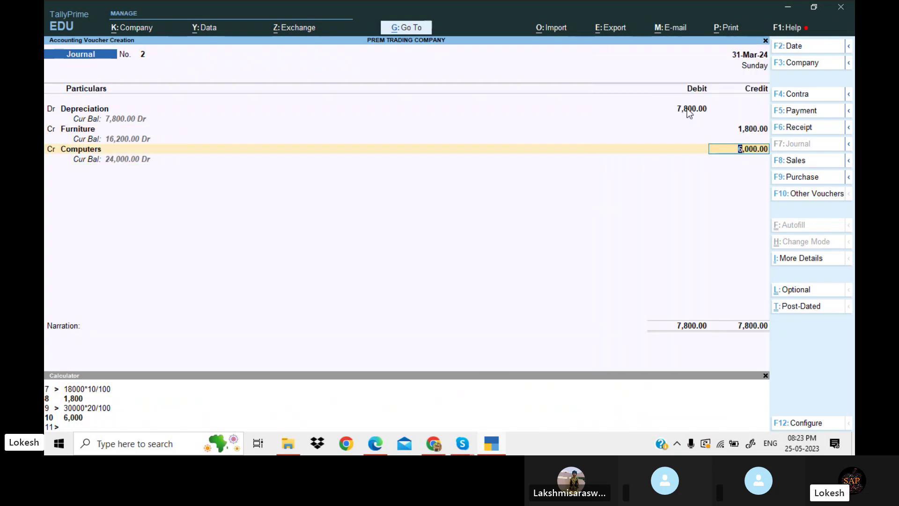
pyautogui.press('Return')
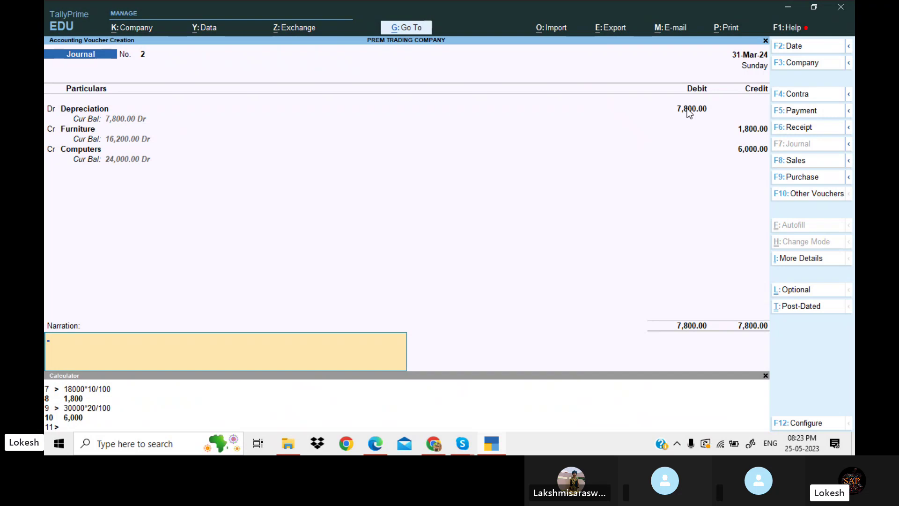
pyautogui.press('Return')
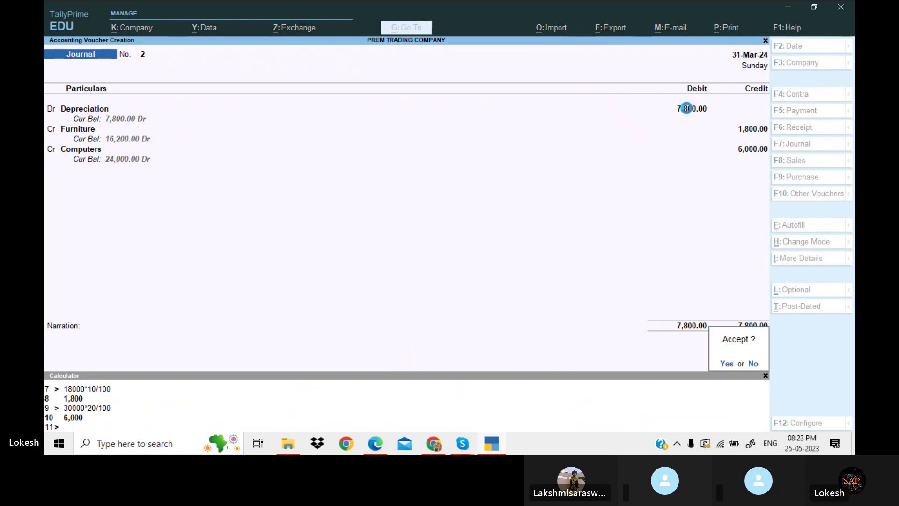
pyautogui.press('Return')
pyautogui.press('Escape')
pyautogui.press('Return')
# Open the Profit & Loss A/c in detailed form and examine its entries down to the Nett Profit line
pyautogui.press('Down')
pyautogui.press('Down')
pyautogui.press('Down')
pyautogui.press('Down')
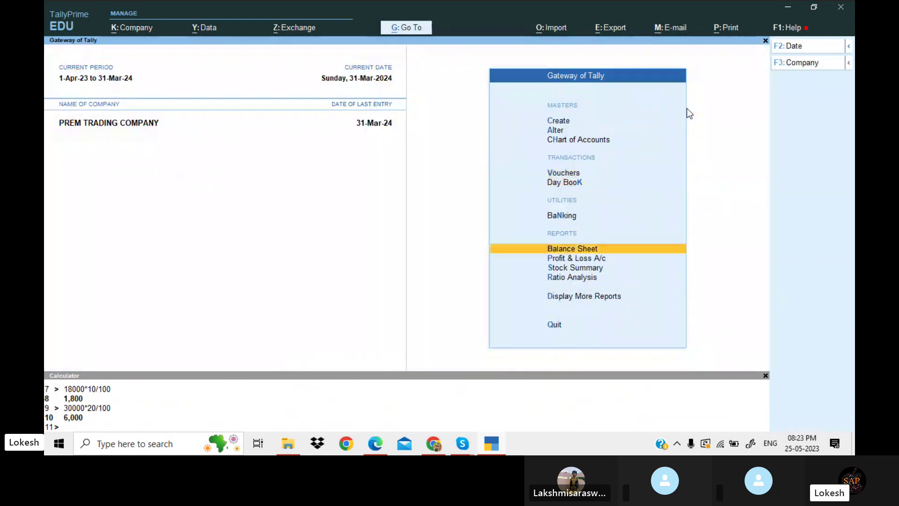
pyautogui.press('Return')
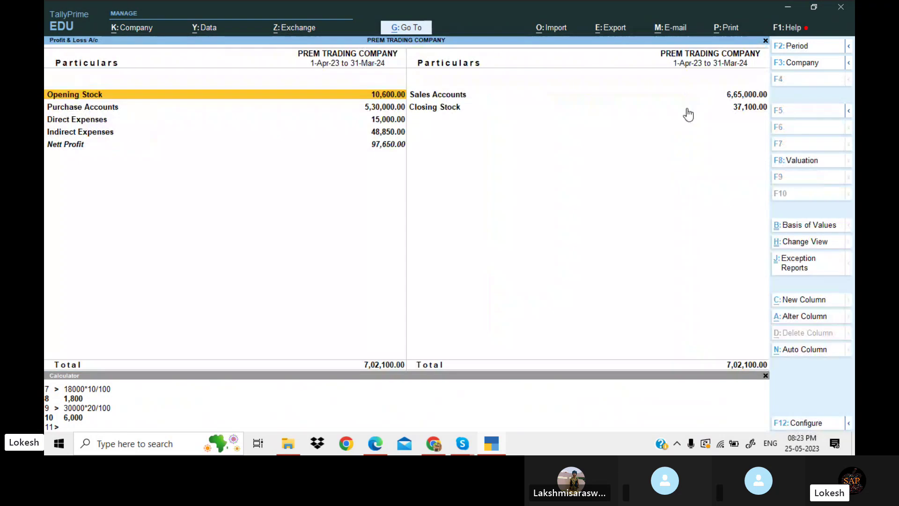
pyautogui.hotkey('alt', 'F5')
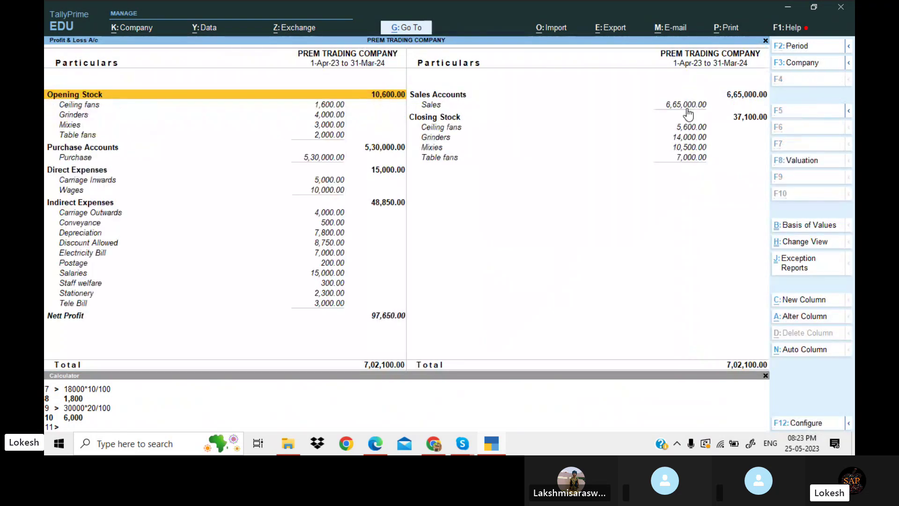
pyautogui.press('Down')
pyautogui.press('Down')
pyautogui.press('Down')
pyautogui.press('Down')
pyautogui.press('Down')
pyautogui.press('Down')
pyautogui.press('Down')
pyautogui.press('Down')
pyautogui.press('Down')
pyautogui.press('Down')
pyautogui.press('Down')
pyautogui.press('Down')
pyautogui.press('Down')
pyautogui.press('Down')
pyautogui.press('Down')
pyautogui.press('Down')
pyautogui.press('Down')
pyautogui.press('Down')
pyautogui.press('Down')
pyautogui.press('Down')
pyautogui.press('Down')
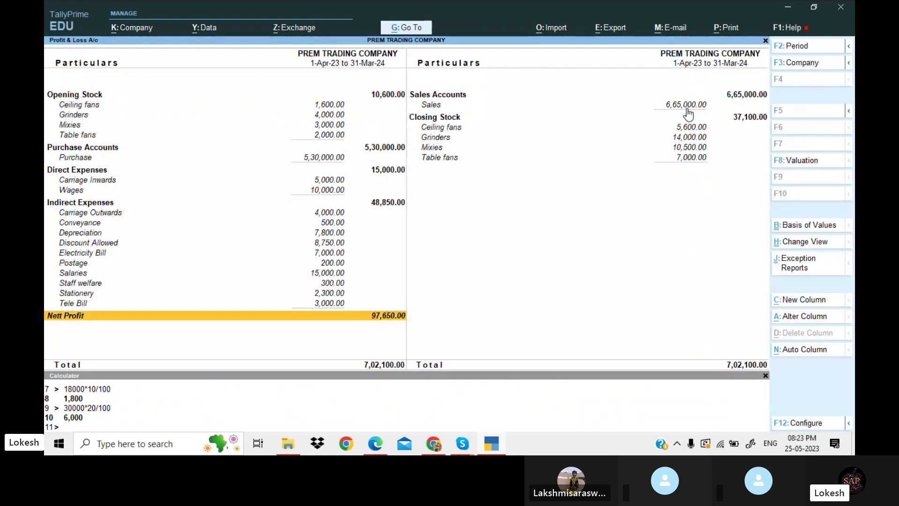
# Compare the net profit with the exercise PDF and look back through its transactions to the opening balance sheet
pyautogui.click(499, 442)
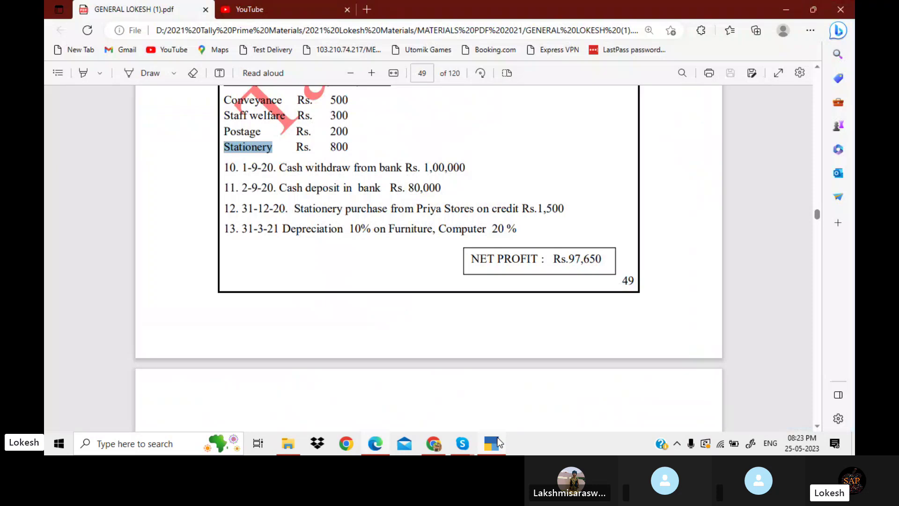
pyautogui.press('Up')
pyautogui.press('Up')
pyautogui.press('Up')
pyautogui.press('Up')
pyautogui.press('Up')
pyautogui.press('Up')
pyautogui.press('Up')
pyautogui.press('Up')
pyautogui.press('Up')
pyautogui.press('Up')
pyautogui.press('Up')
pyautogui.press('Up')
pyautogui.press('Up')
pyautogui.press('Up')
pyautogui.press('Up')
pyautogui.press('Up')
pyautogui.press('Up')
pyautogui.press('Up')
pyautogui.press('Up')
pyautogui.press('Up')
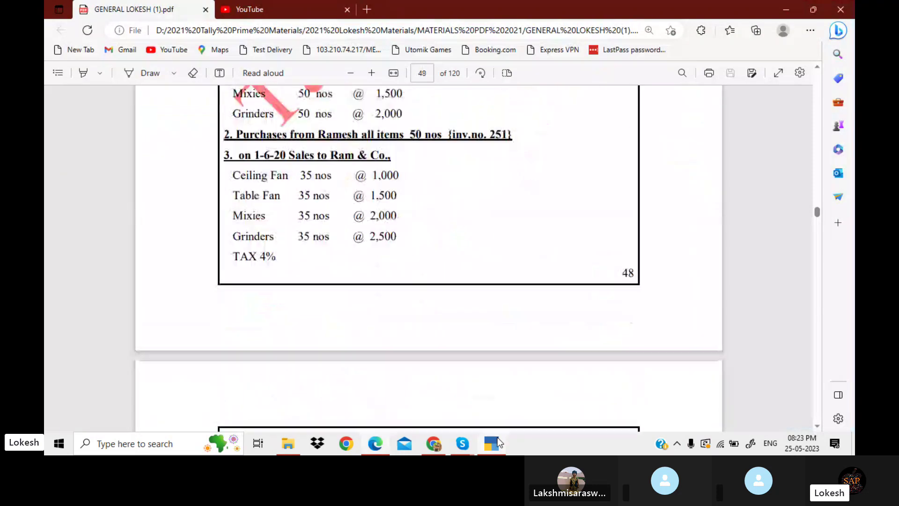
pyautogui.press('Up')
pyautogui.press('Up')
pyautogui.press('Up')
pyautogui.press('Up')
pyautogui.press('Up')
pyautogui.press('Up')
pyautogui.press('Up')
pyautogui.press('Up')
pyautogui.press('Up')
pyautogui.press('Up')
pyautogui.press('Up')
pyautogui.press('Up')
pyautogui.press('Up')
pyautogui.press('Up')
pyautogui.press('Up')
pyautogui.press('Up')
pyautogui.press('Up')
pyautogui.press('Up')
pyautogui.press('Up')
pyautogui.press('Up')
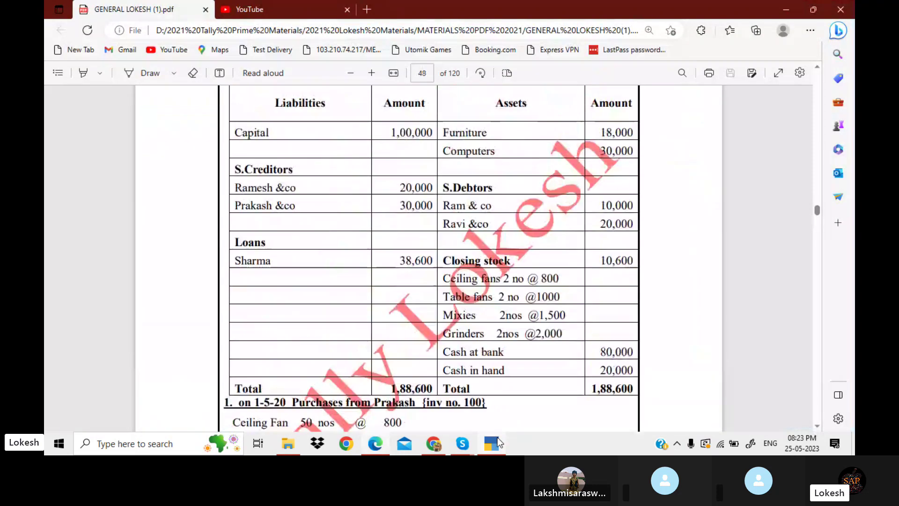
pyautogui.press('Up')
pyautogui.press('Up')
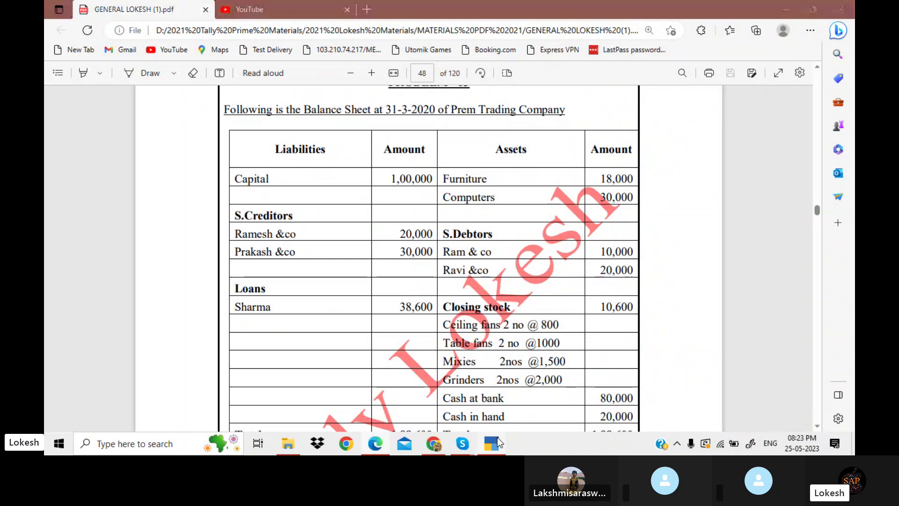
# Return to TallyPrime, leave the Profit & Loss A/c and open the Stock Summary report
pyautogui.click(499, 442)
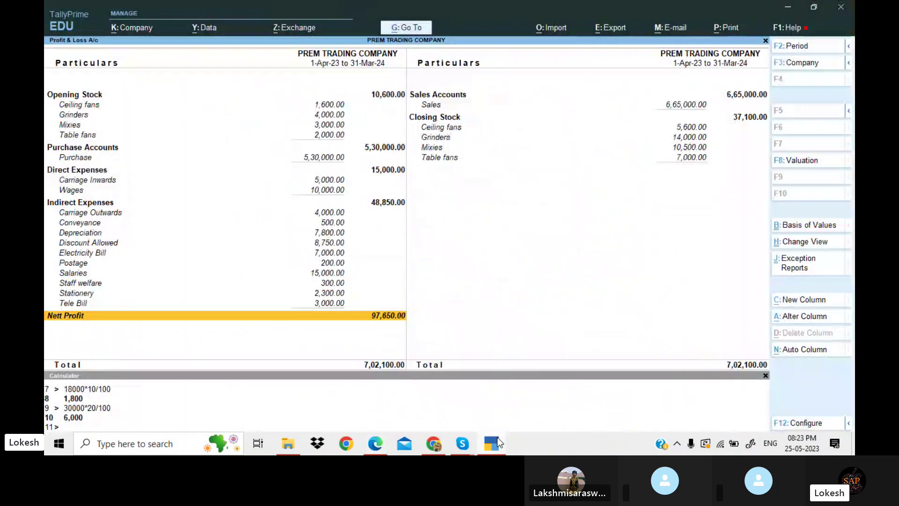
pyautogui.press('Escape')
pyautogui.press('Down')
pyautogui.press('Return')
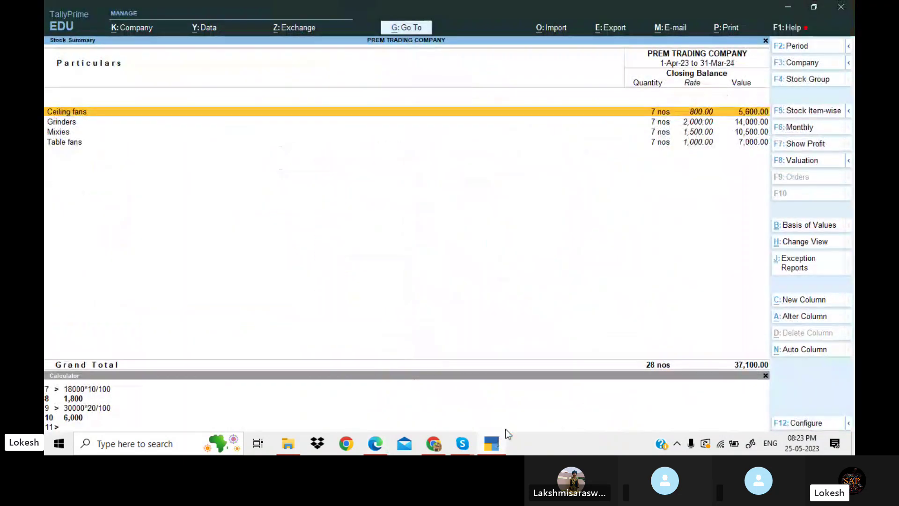
# Configure the Stock Summary to show the opening balance, goods inwards and goods outwards
pyautogui.click(814, 426)
pyautogui.press('Down')
pyautogui.press('Down')
pyautogui.press('Down')
pyautogui.press('Down')
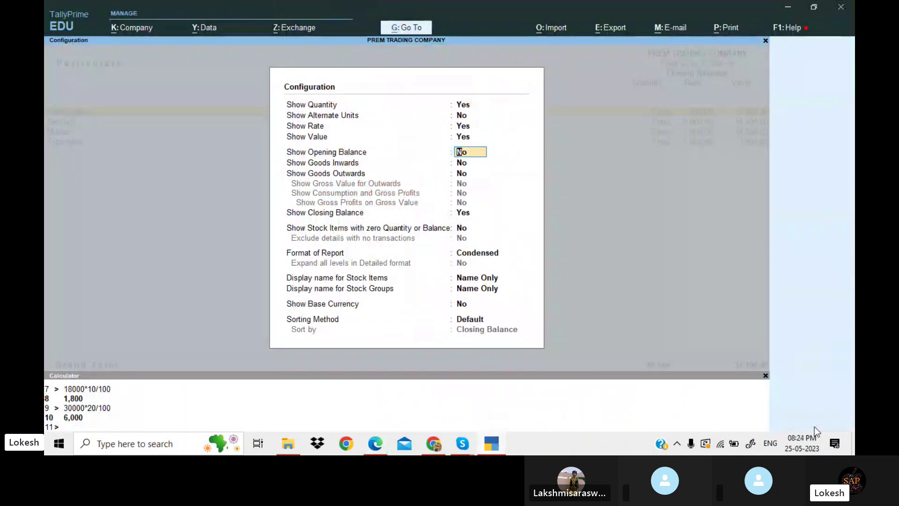
pyautogui.write('y')
pyautogui.press('Return')
pyautogui.write('y')
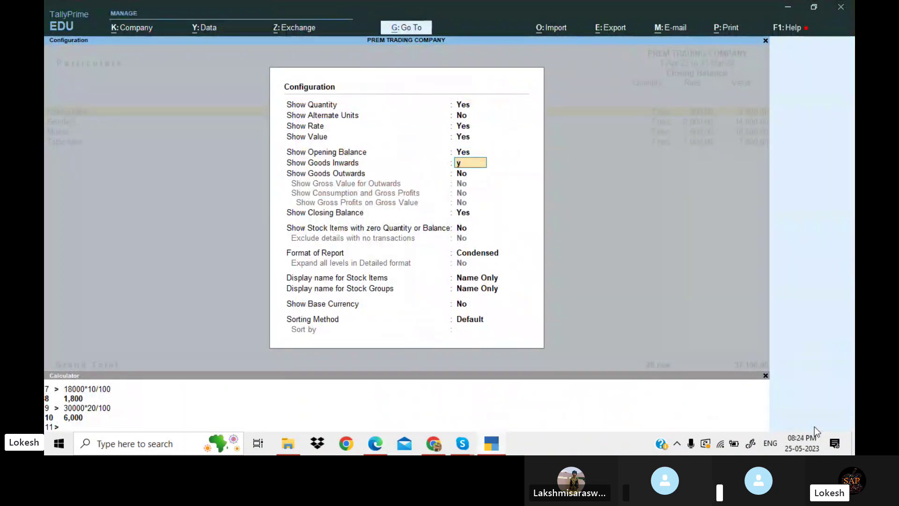
pyautogui.press('Return')
pyautogui.write('y')
pyautogui.press('Return')
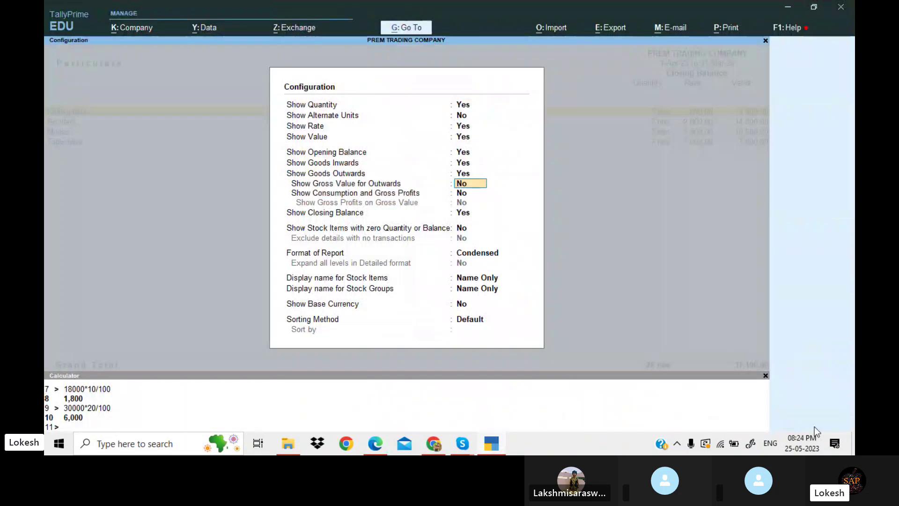
# Keep the Condensed format and Default sorting method, apply the configuration to view the Stock Summary, and leave the report
pyautogui.press('Down')
pyautogui.press('Down')
pyautogui.press('Down')
pyautogui.press('Down')
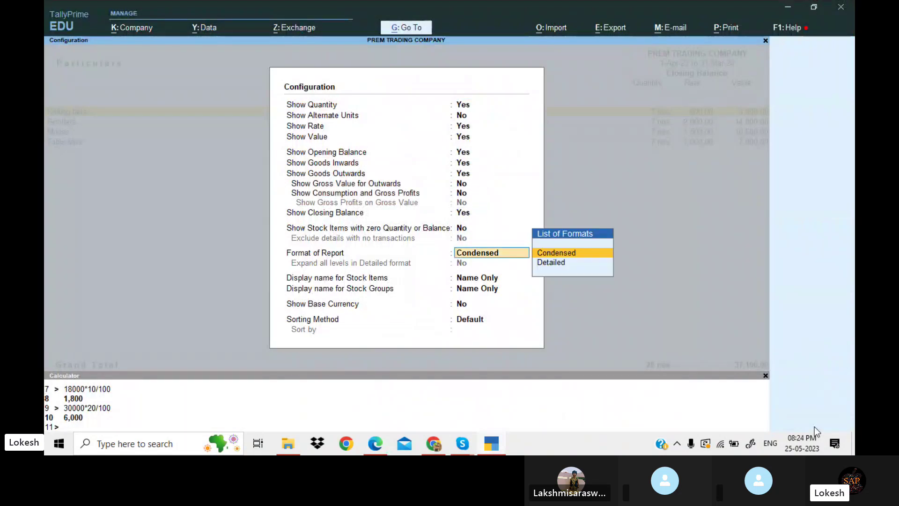
pyautogui.press('Return')
pyautogui.press('Down')
pyautogui.press('Down')
pyautogui.press('Down')
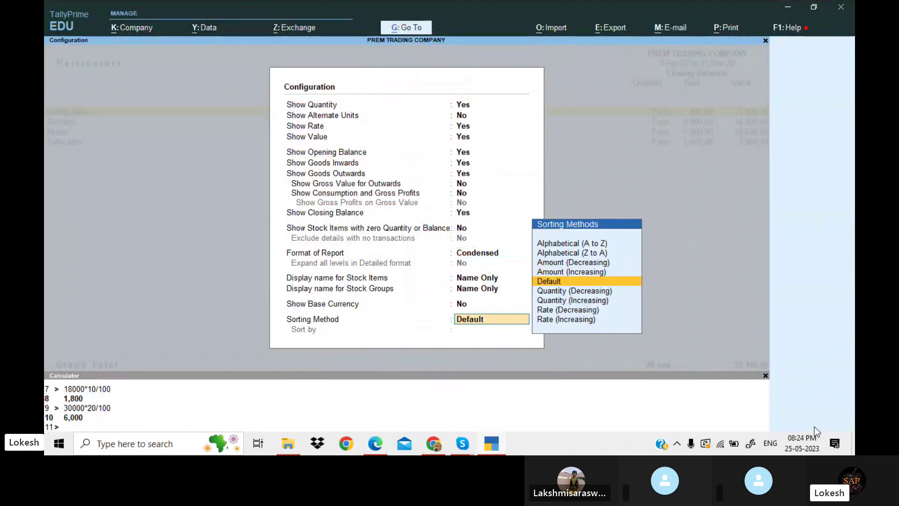
pyautogui.press('Return')
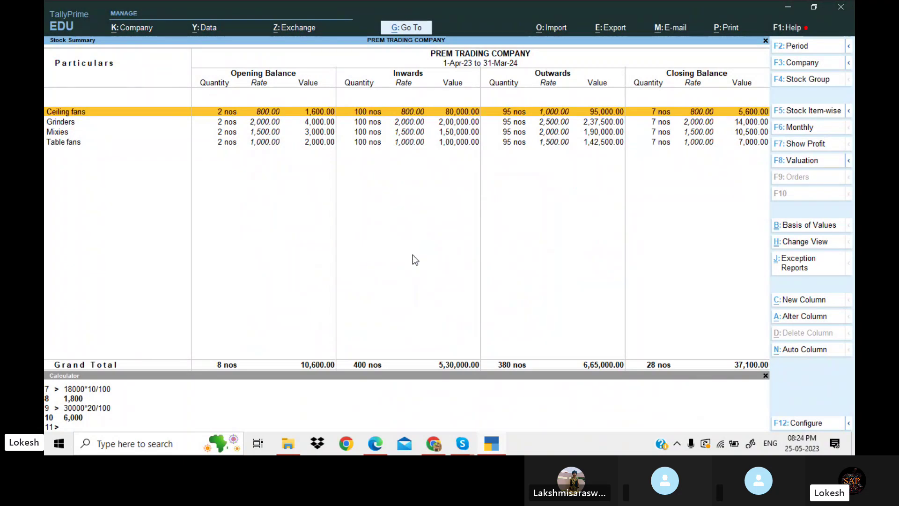
pyautogui.press('Escape')
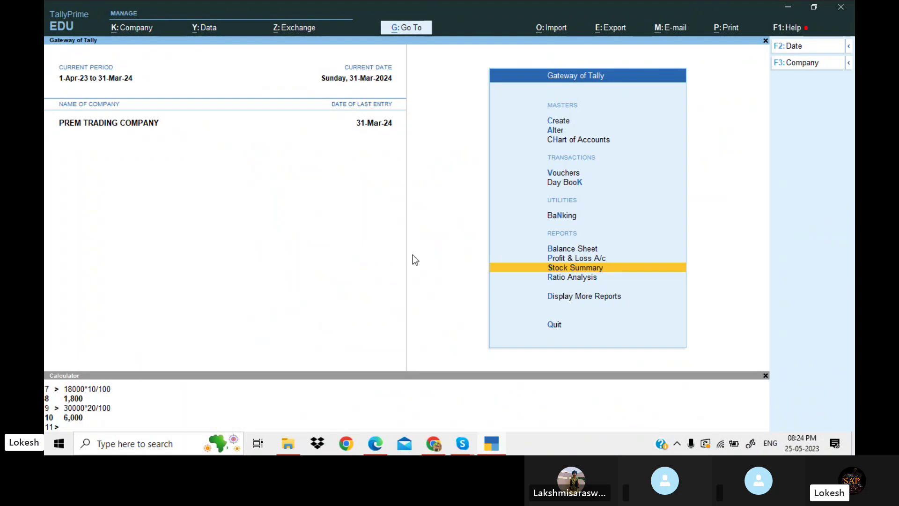
# Switch to the exercise PDF and look back to the Problem 13 heading above Prem Trading Company's balance sheet
pyautogui.click(492, 443)
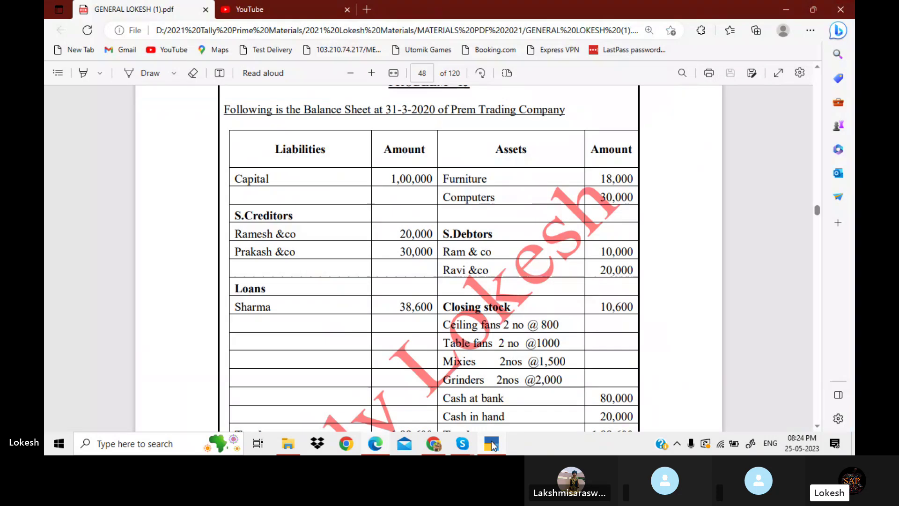
pyautogui.press('Up')
pyautogui.press('Up')
pyautogui.press('Up')
pyautogui.press('Up')
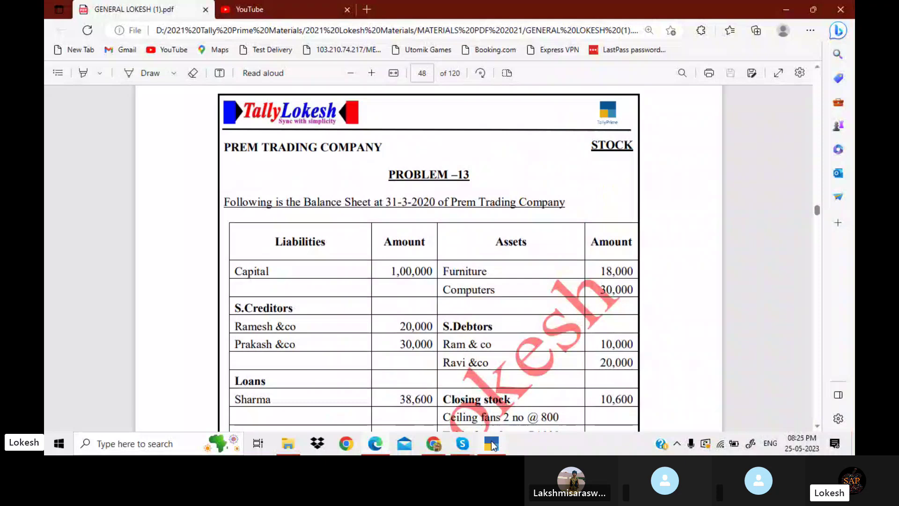
# Return to TallyPrime and bring up the Skype group call window
pyautogui.click(492, 443)
pyautogui.moveTo(463, 443)
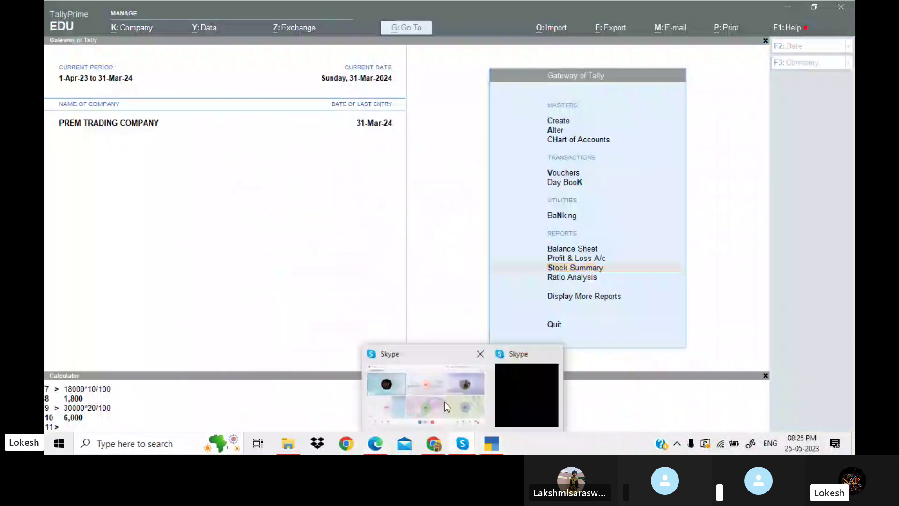
pyautogui.click(445, 402)
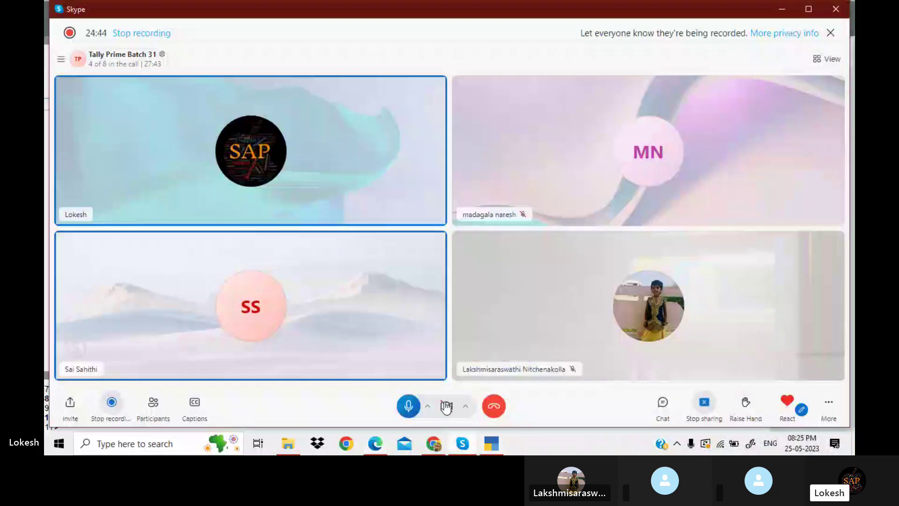